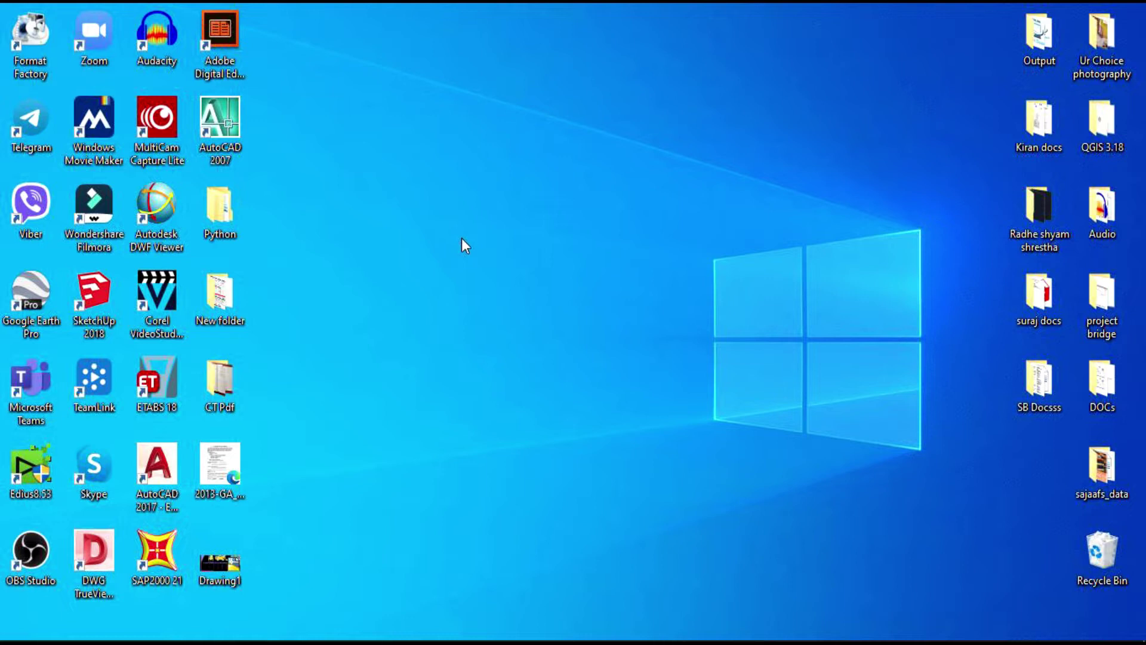
# Launch AutoCAD 2017 from its desktop shortcut
pyautogui.doubleClick(157, 465)
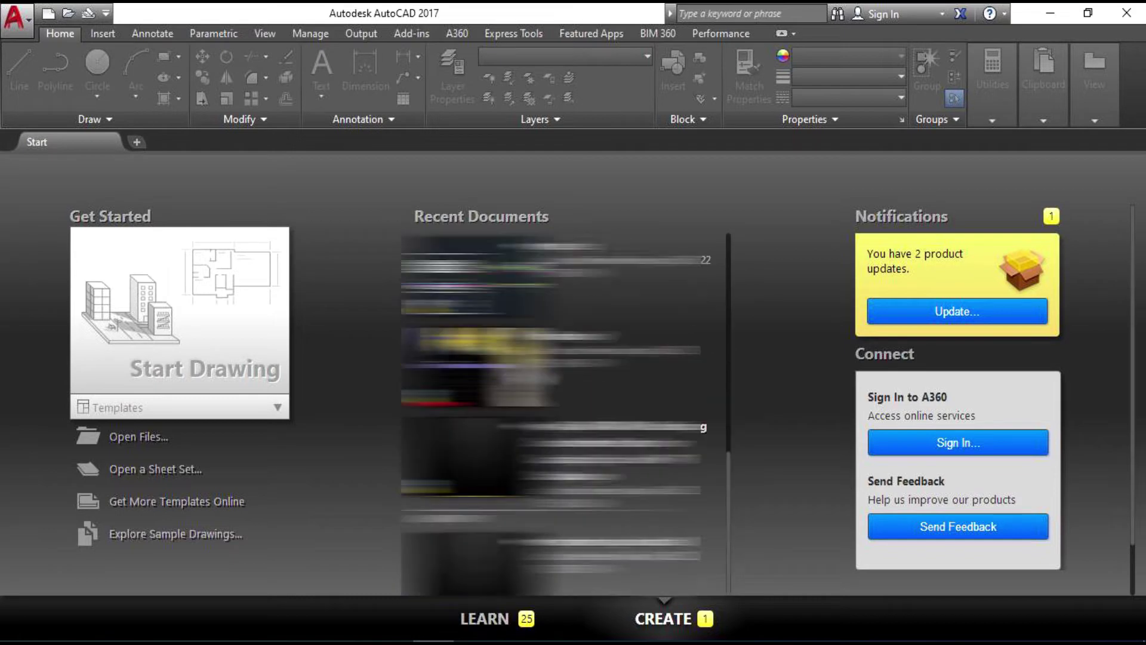
# Start a new blank drawing, Drawing1, from the Start tab
pyautogui.scroll(-3, 702, 388)
pyautogui.scroll(3, 702, 388)
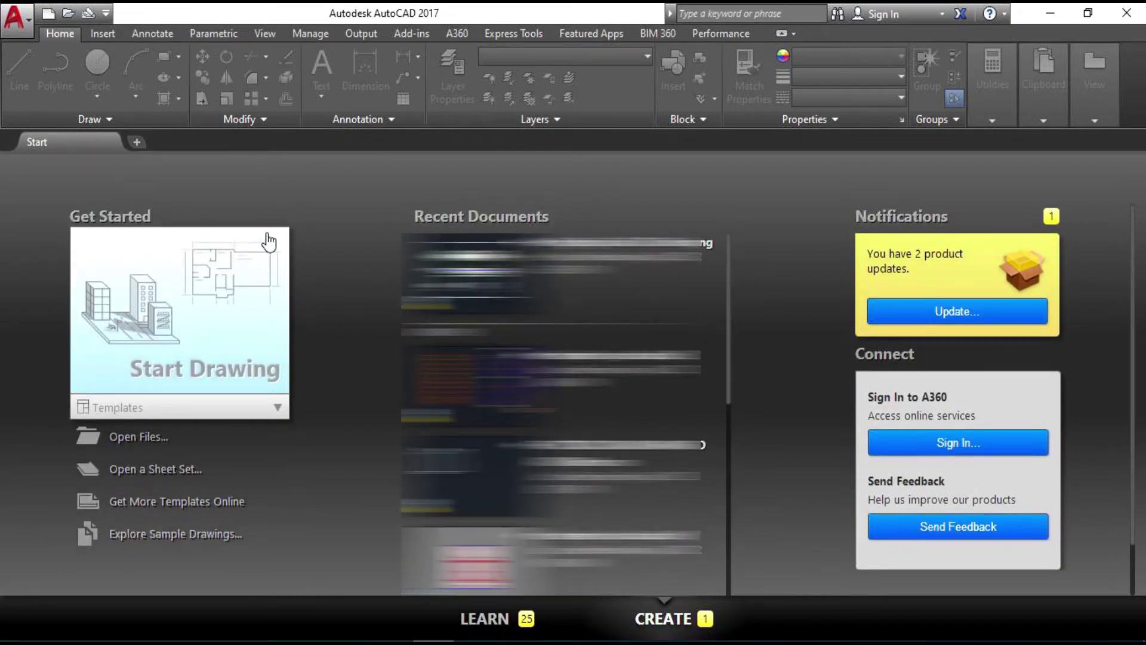
pyautogui.click(201, 351)
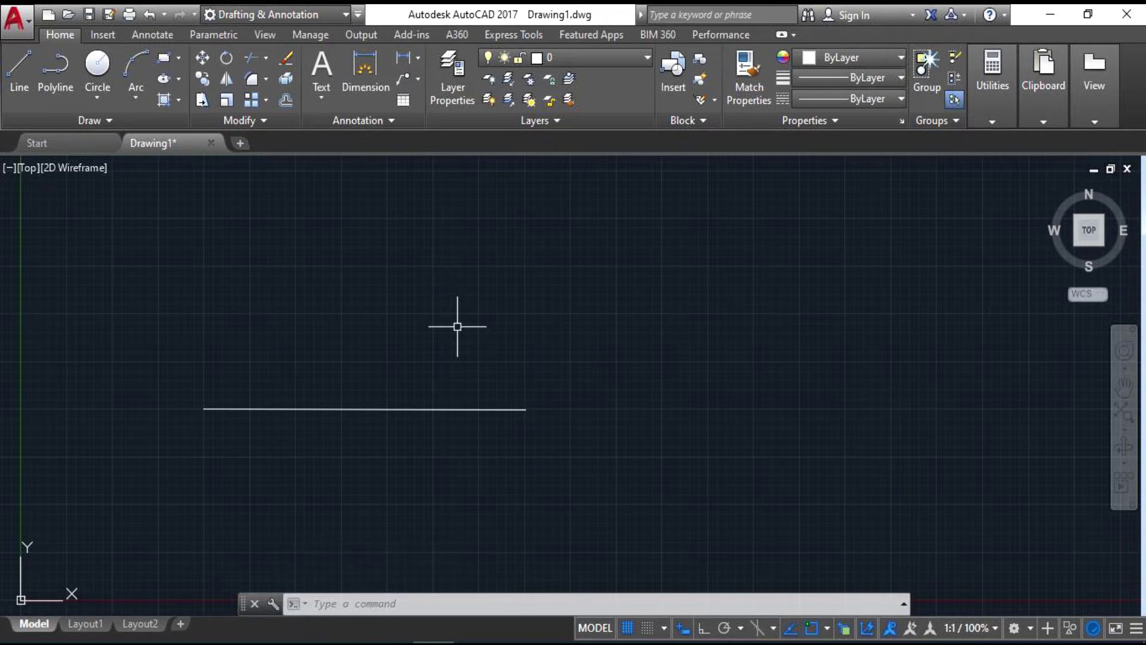
# Bring up Drawing Units with UN and look over the Length Type formats
pyautogui.write('UN')
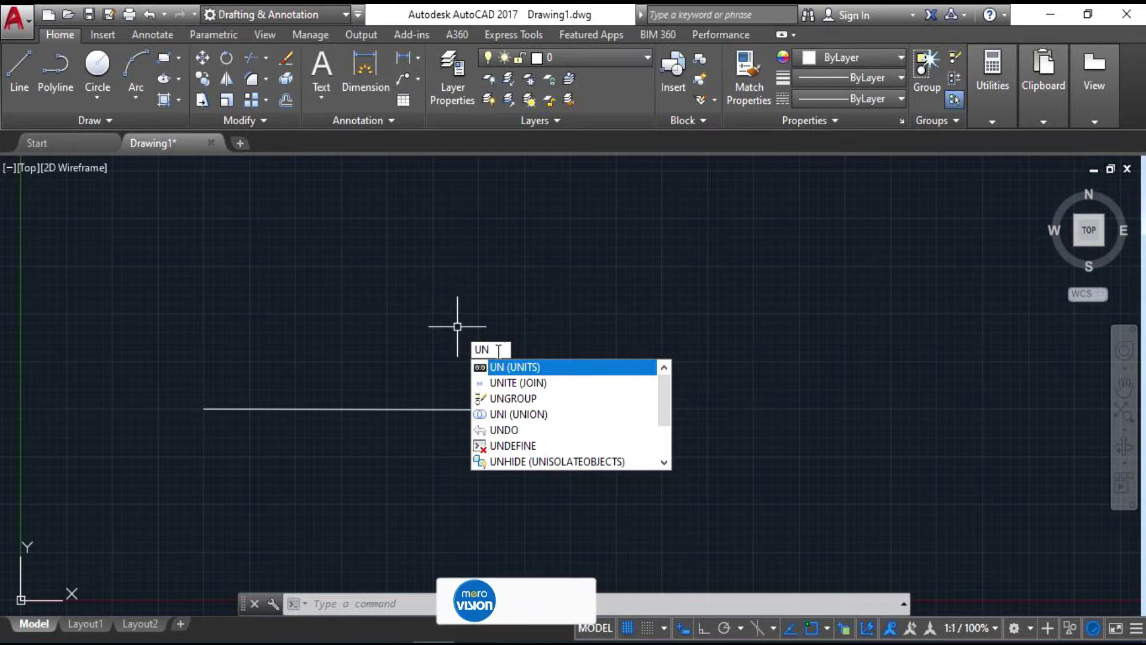
pyautogui.press('Return')
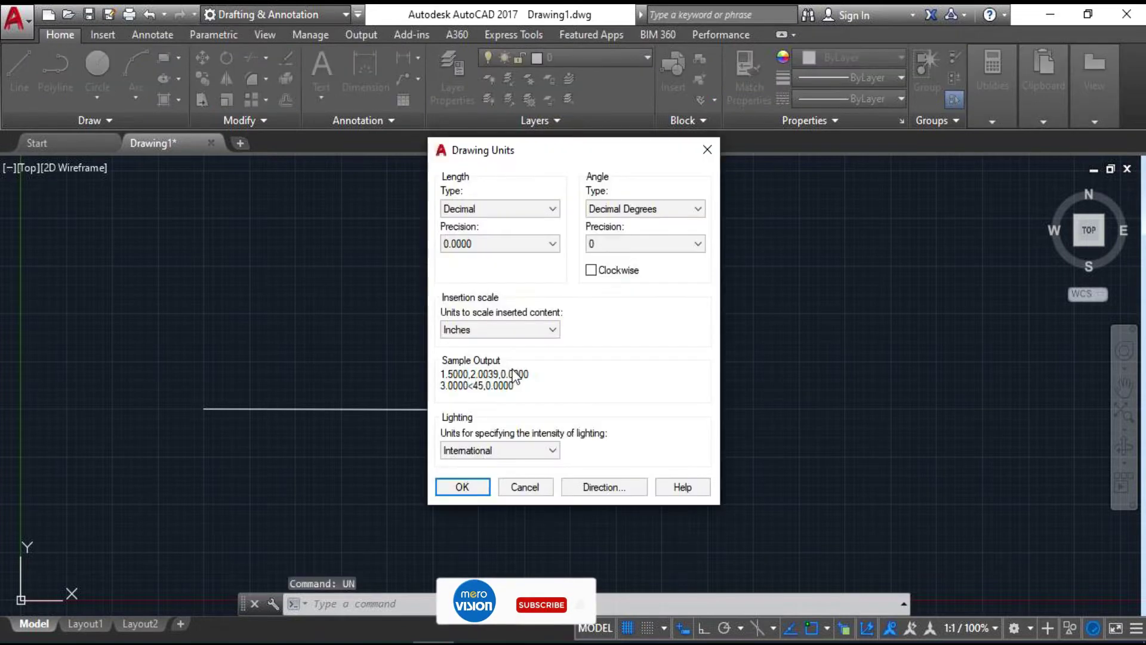
pyautogui.moveTo(544, 149); pyautogui.dragTo(440, 154)
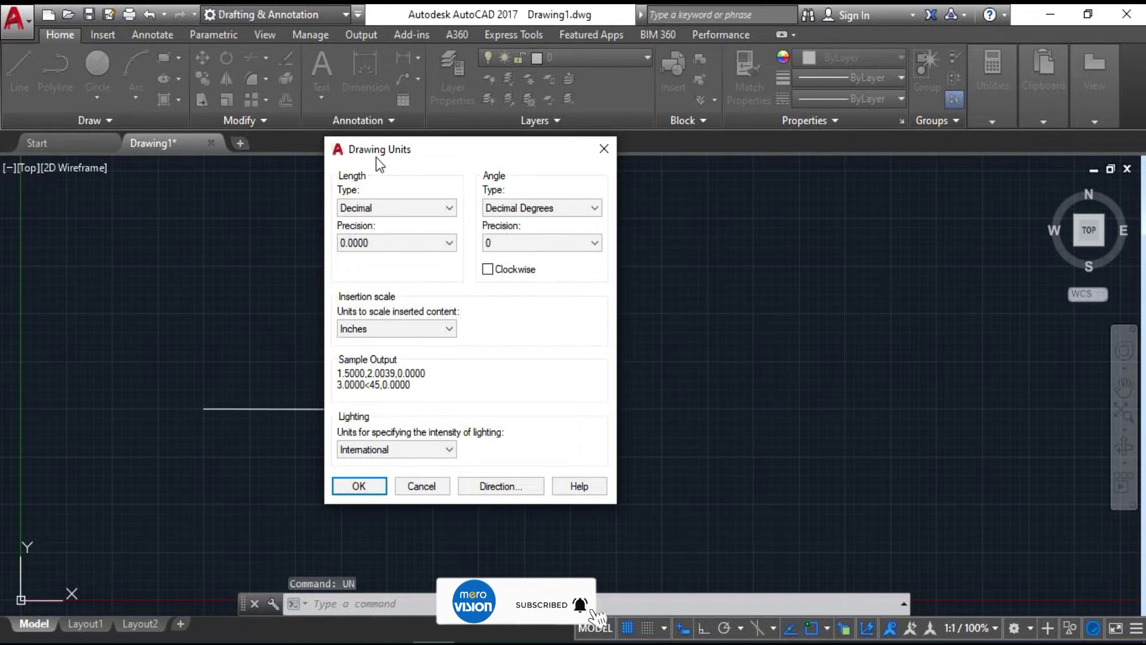
pyautogui.click(400, 207)
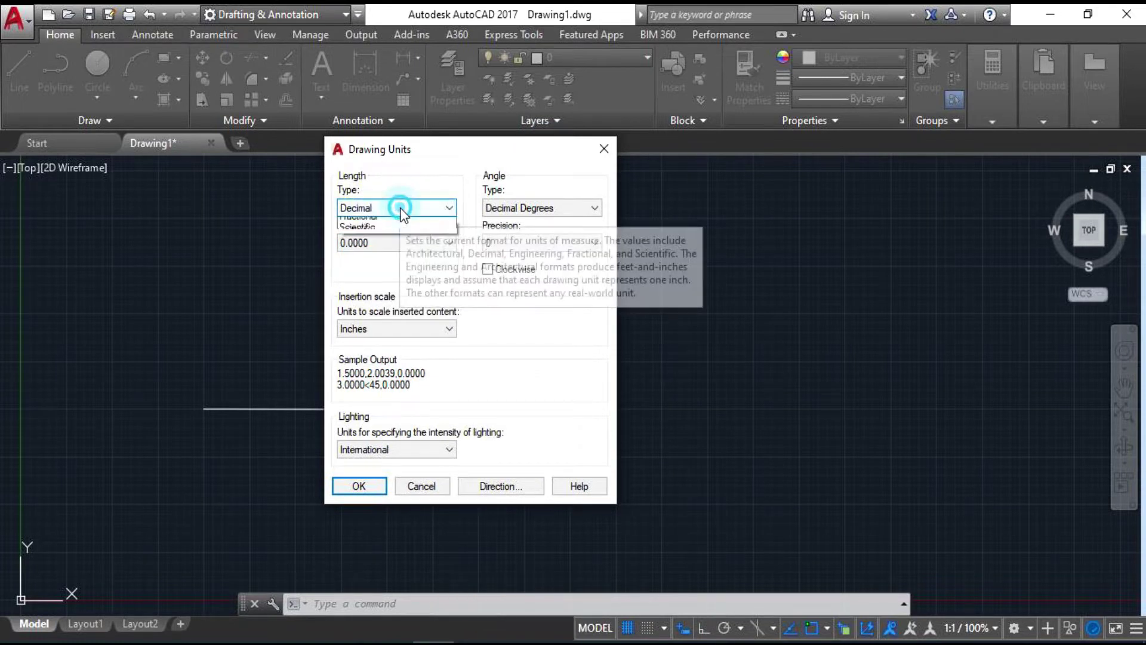
pyautogui.click(401, 209)
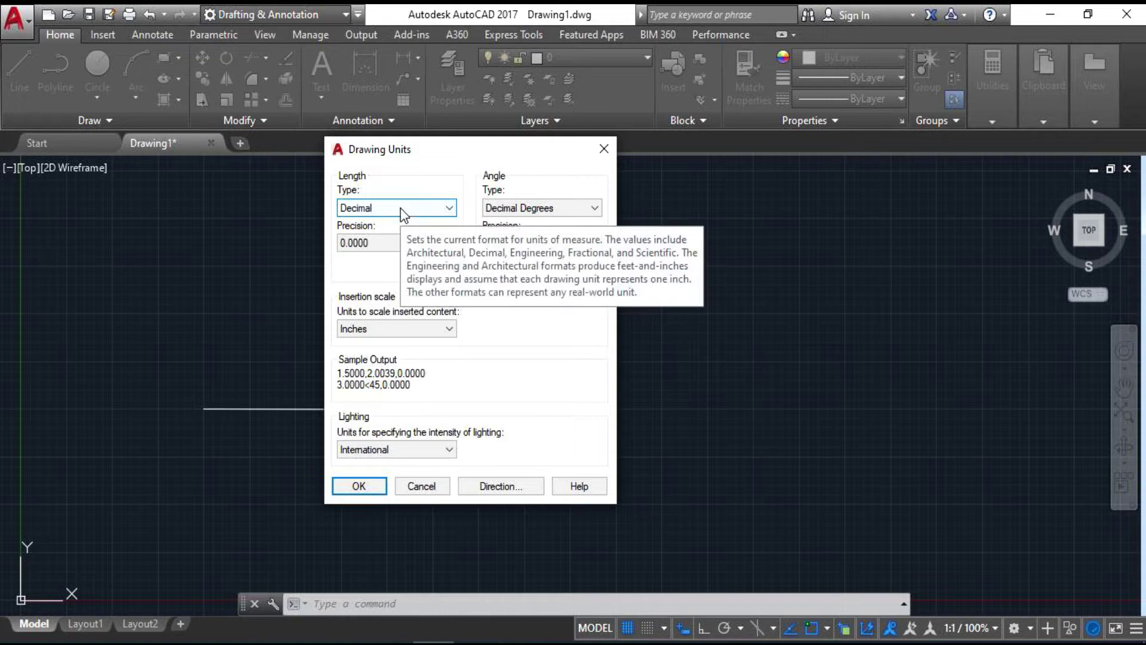
pyautogui.click(400, 209)
pyautogui.click(401, 209)
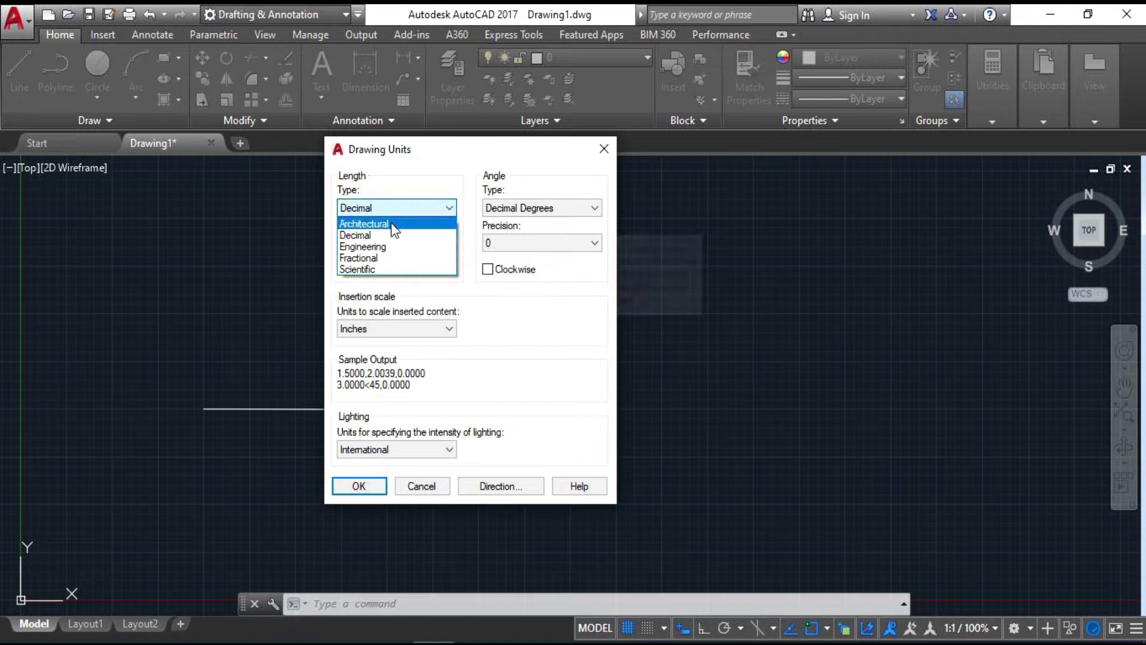
# Try Engineering and Architectural length types, then settle on Decimal
pyautogui.click(371, 246)
pyautogui.click(389, 209)
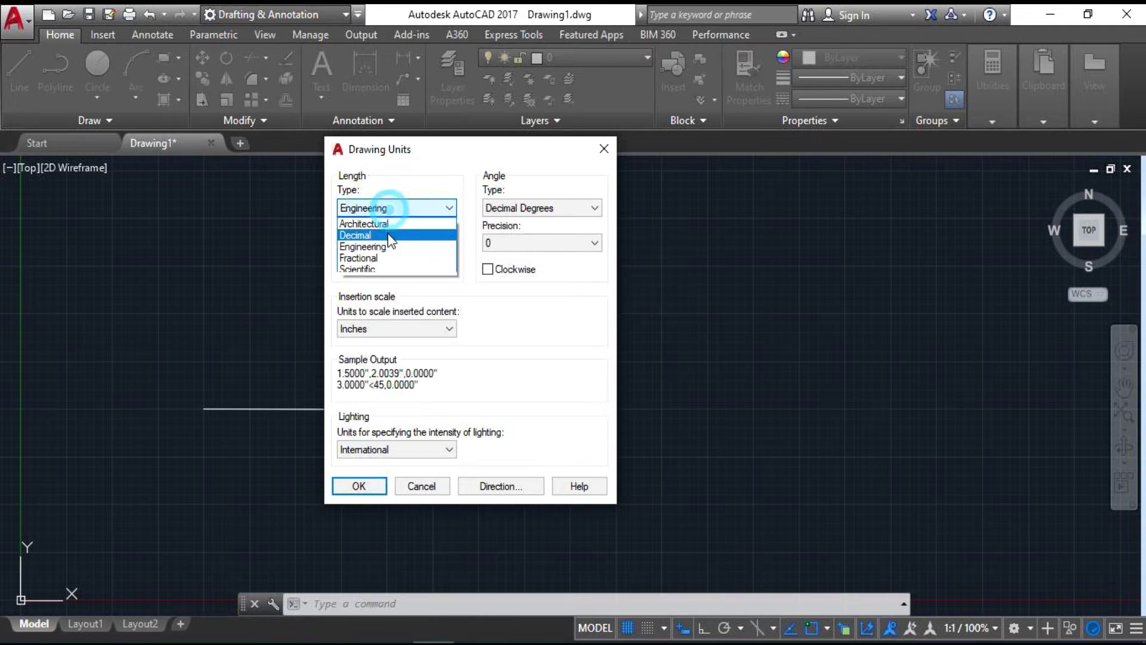
pyautogui.click(377, 235)
pyautogui.click(380, 206)
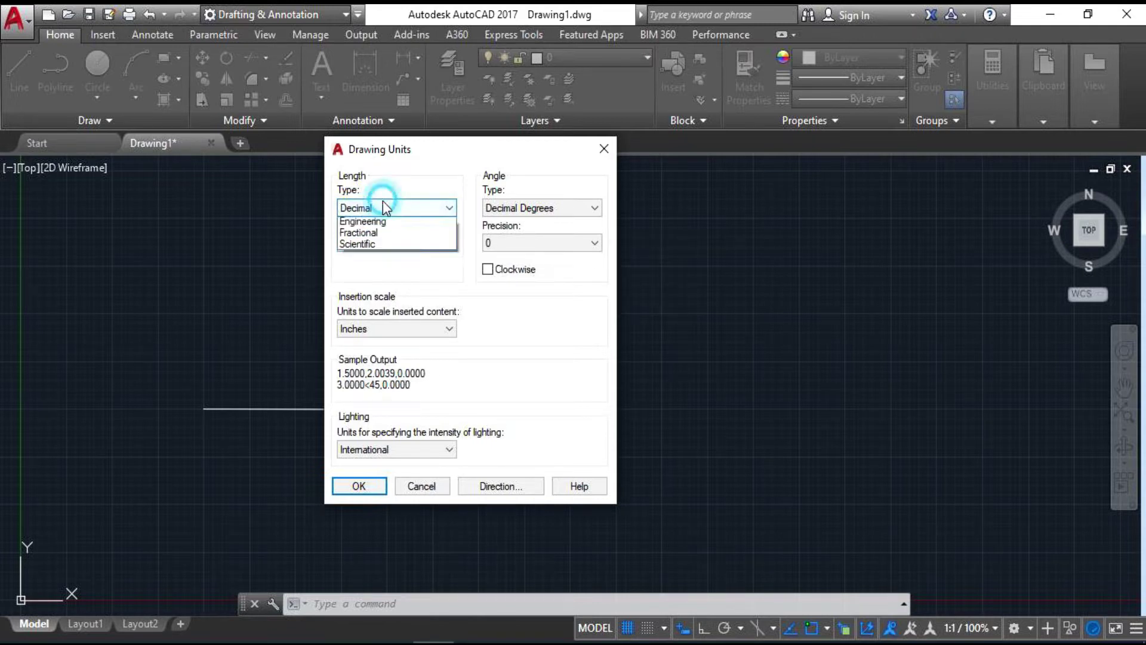
pyautogui.click(371, 223)
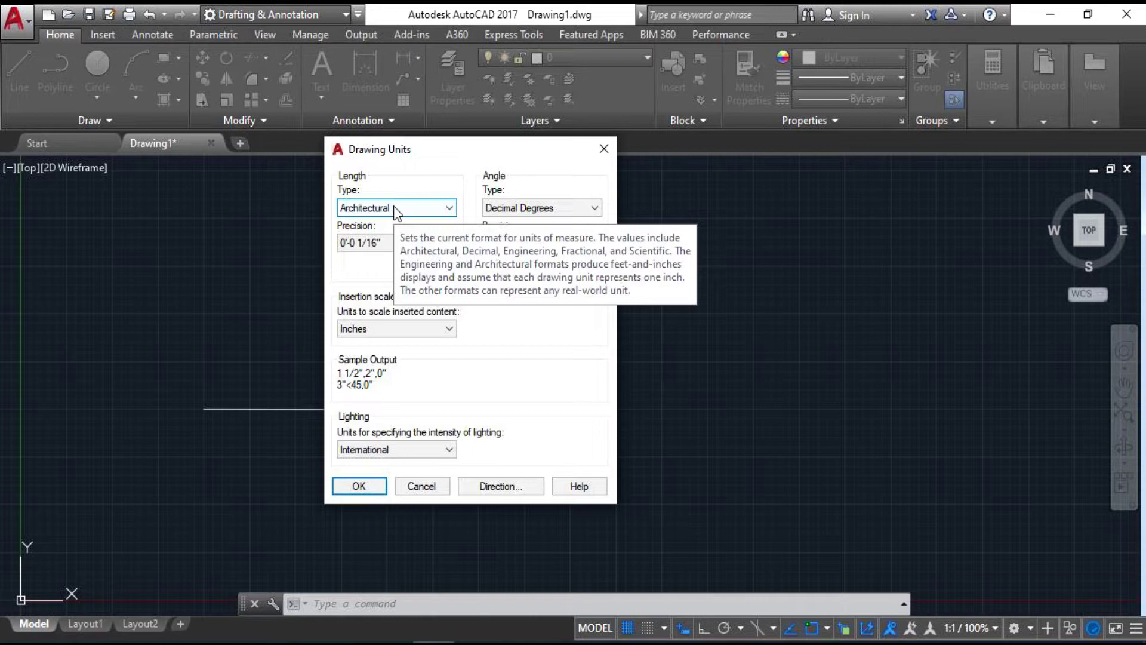
pyautogui.click(392, 206)
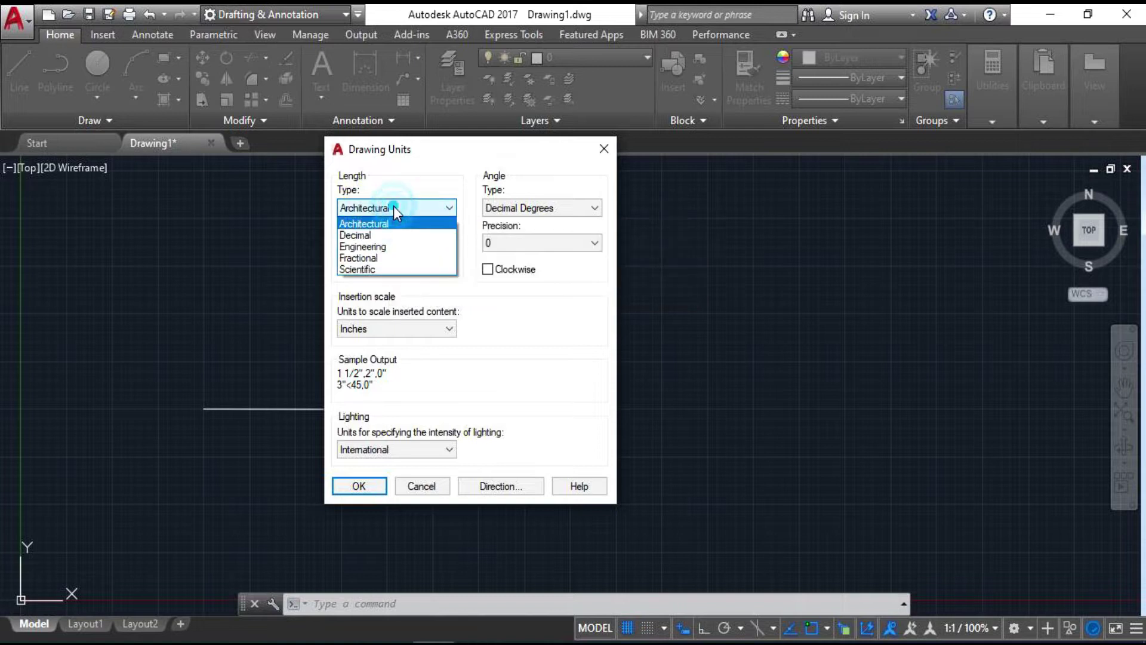
pyautogui.click(374, 240)
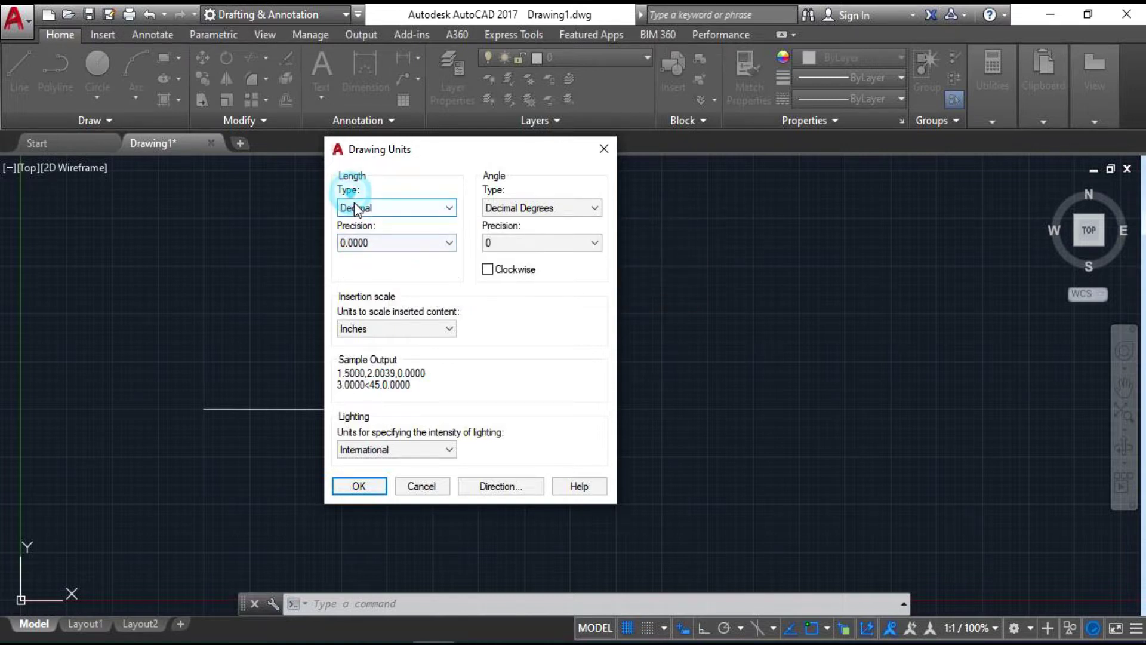
pyautogui.click(353, 205)
pyautogui.click(356, 247)
pyautogui.click(391, 208)
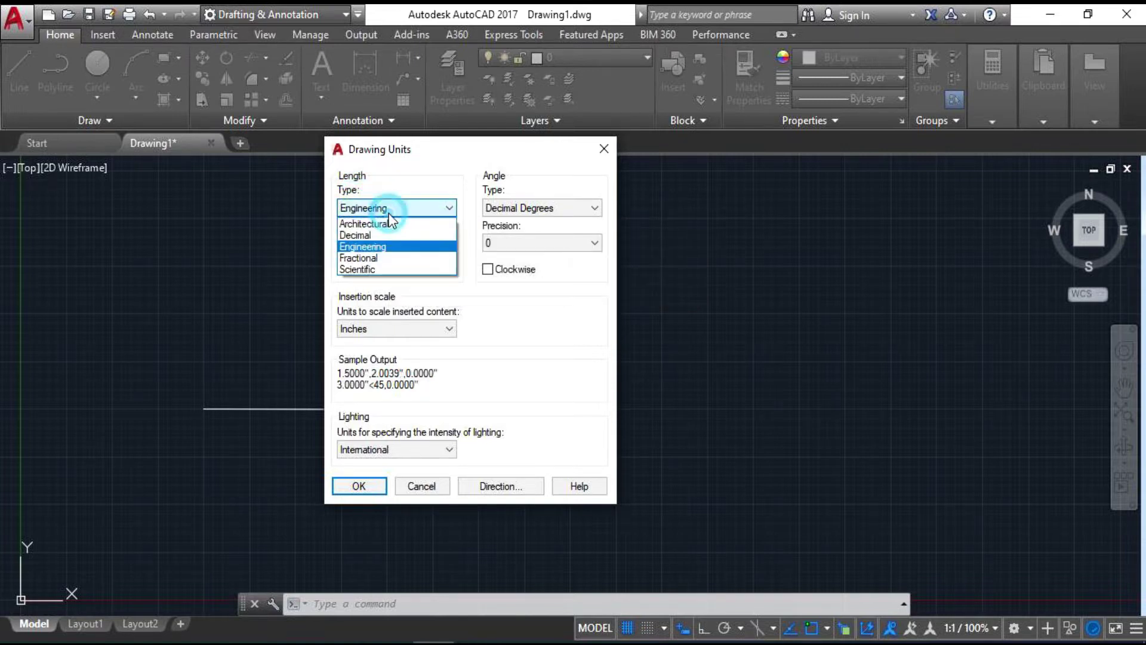
pyautogui.click(363, 234)
pyautogui.click(388, 244)
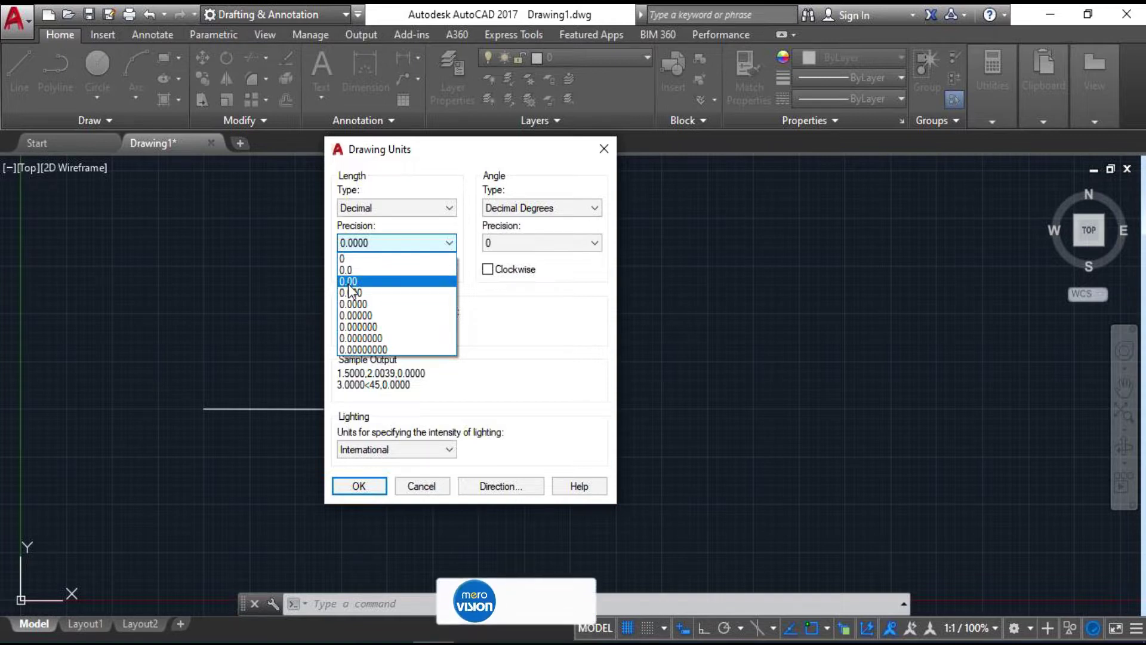
# Set length precision to 0.0 and insertion scale to Millimeters in Drawing Units
pyautogui.click(366, 271)
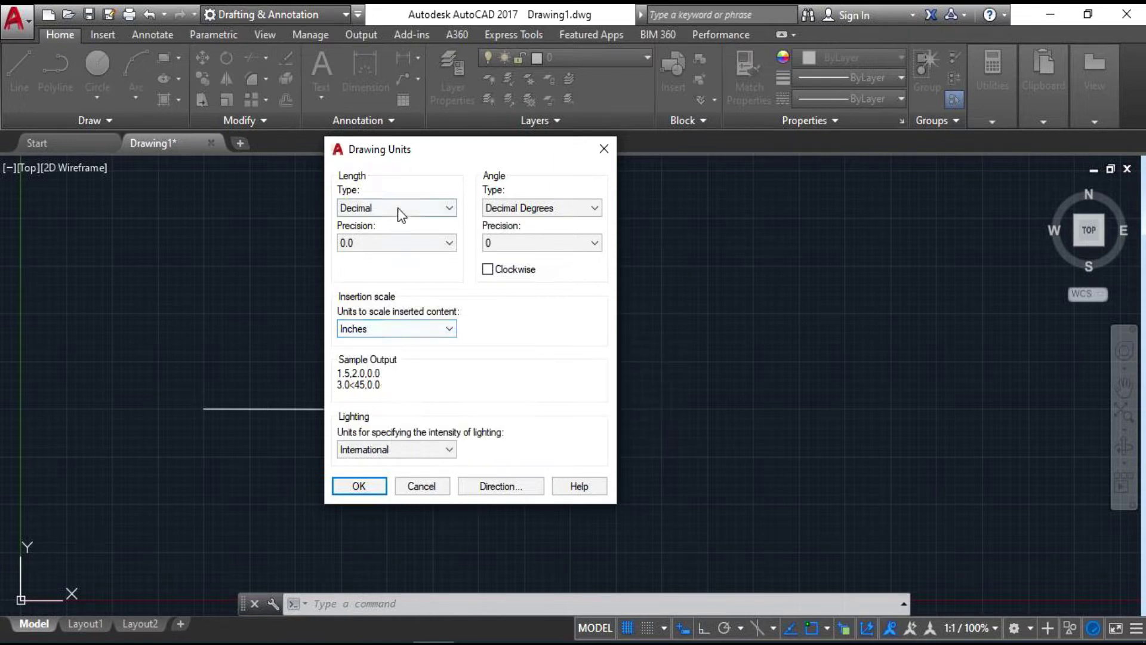
pyautogui.click(377, 331)
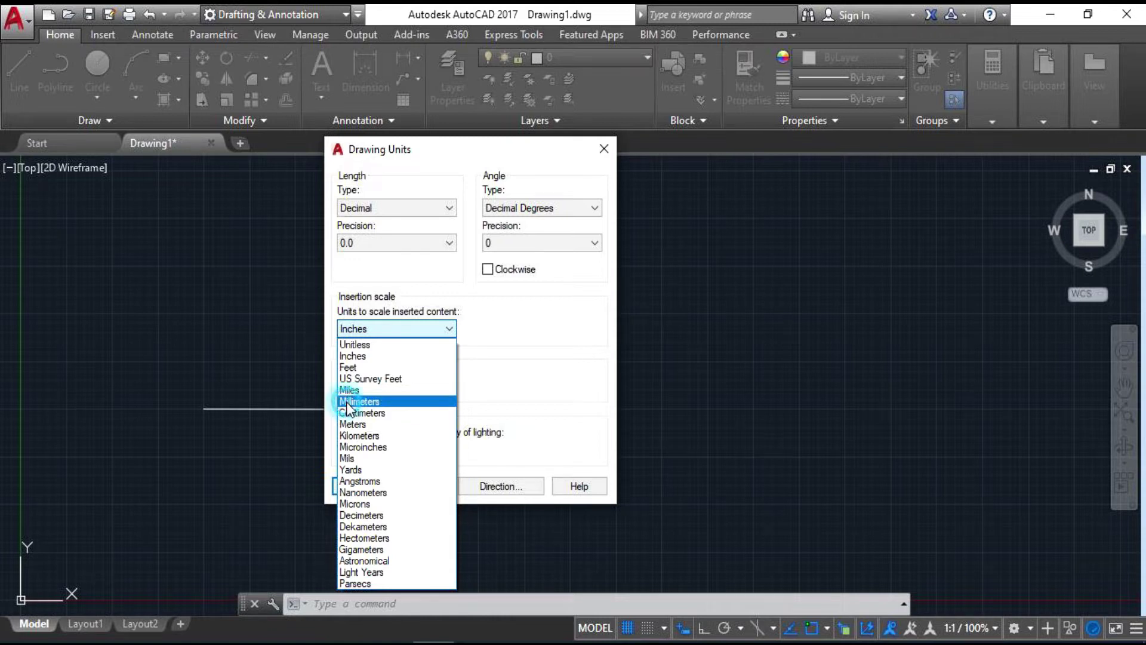
pyautogui.click(346, 402)
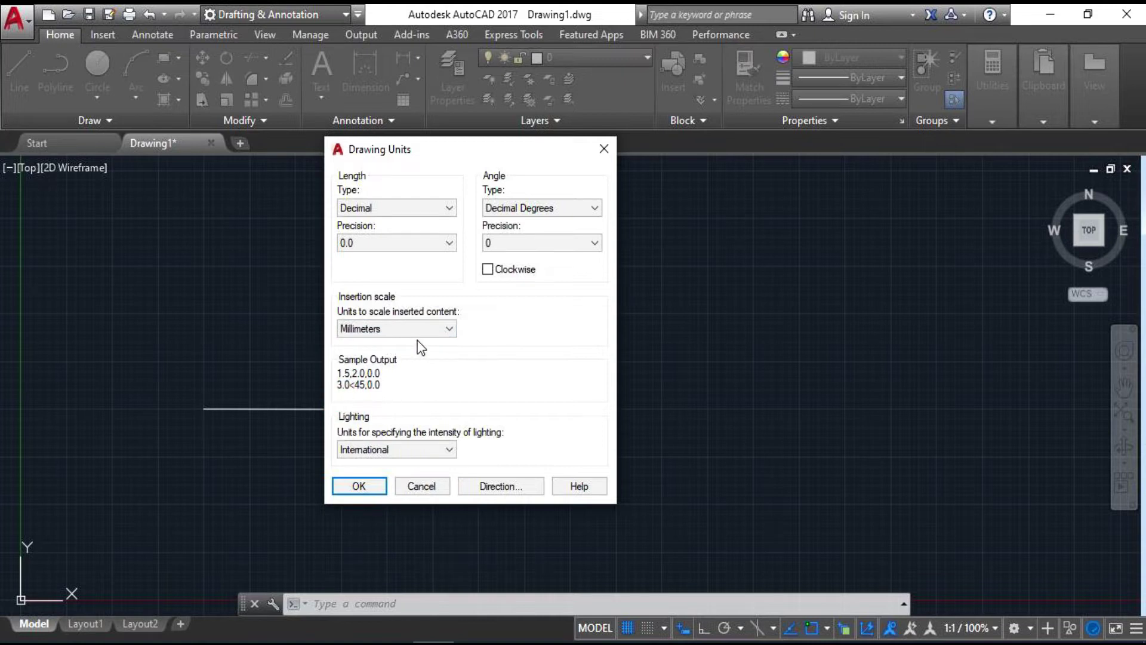
pyautogui.click(345, 449)
pyautogui.moveTo(516, 142)
pyautogui.mouseDown()
pyautogui.moveTo(775, 139)
pyautogui.moveTo(507, 154)
pyautogui.mouseUp()
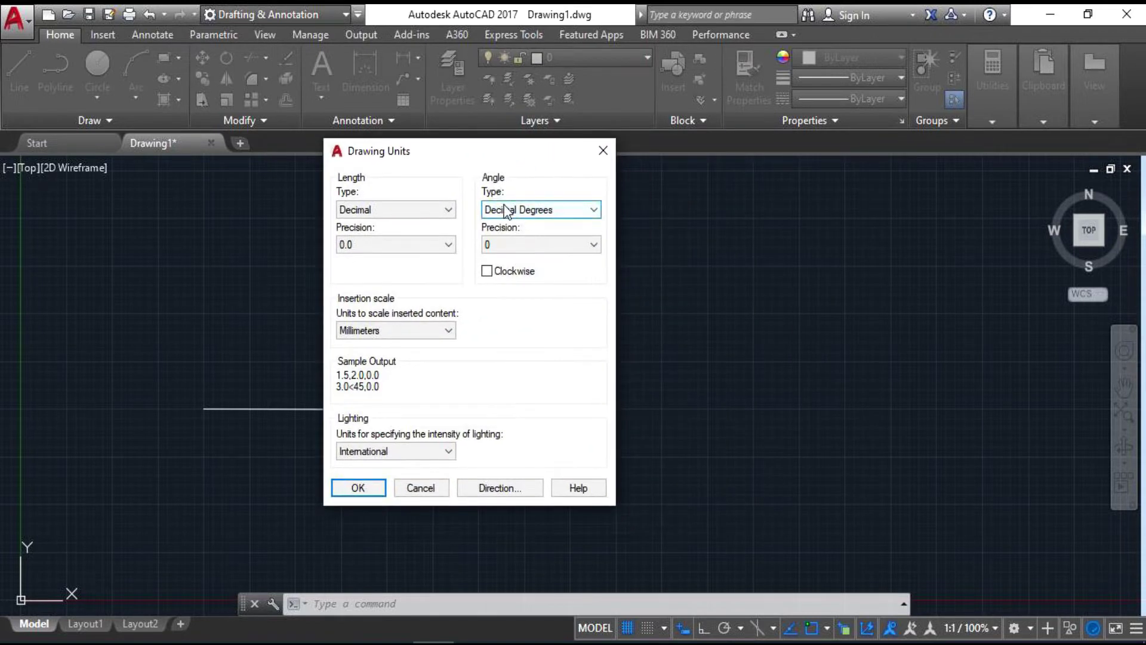
pyautogui.click(508, 213)
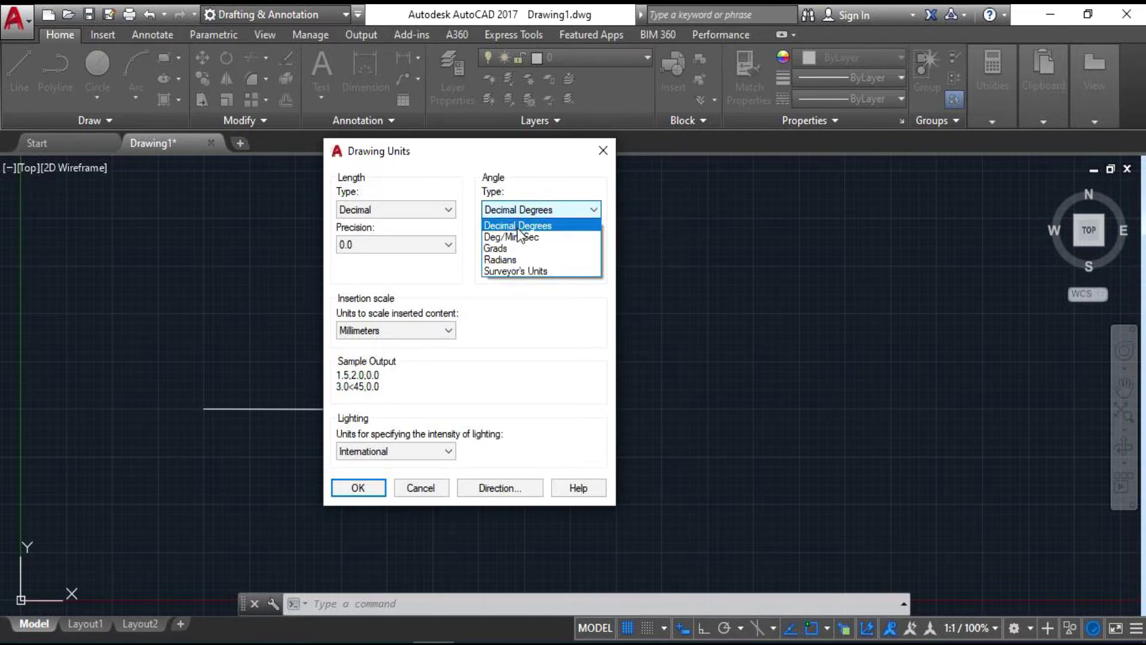
pyautogui.click(517, 227)
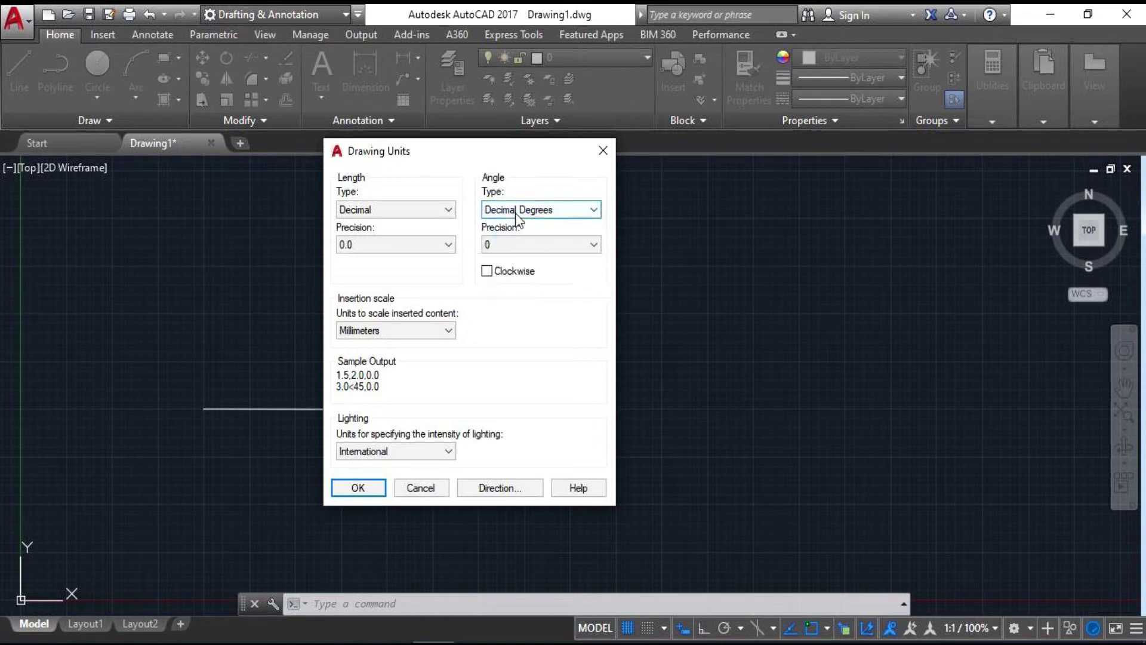
pyautogui.click(515, 213)
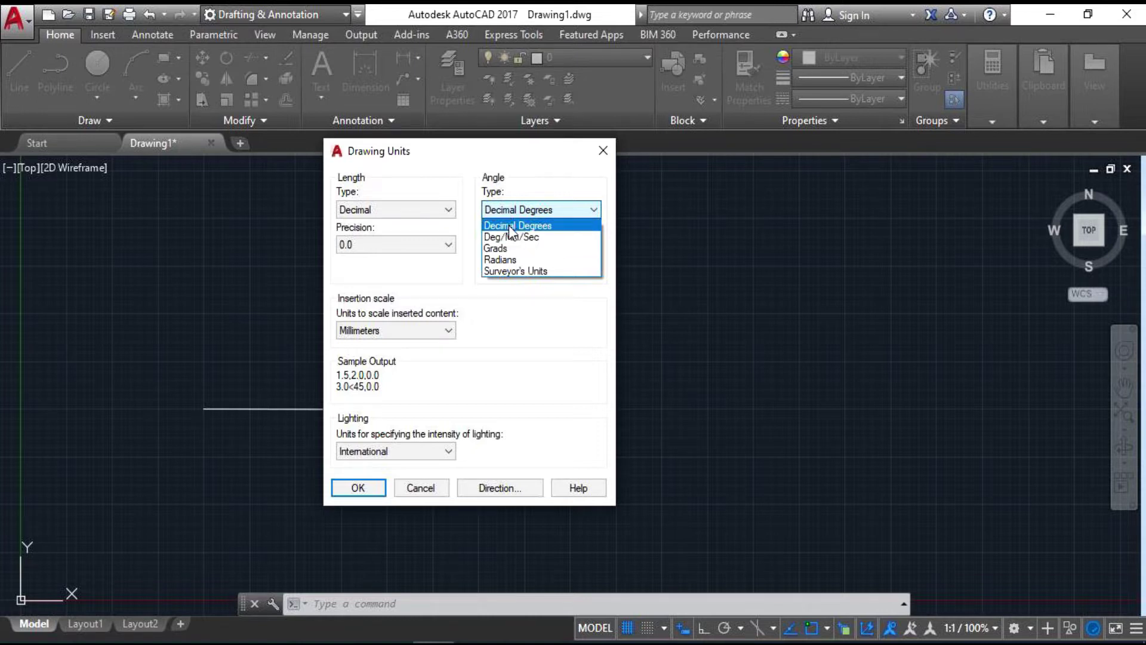
pyautogui.click(509, 226)
pyautogui.click(503, 247)
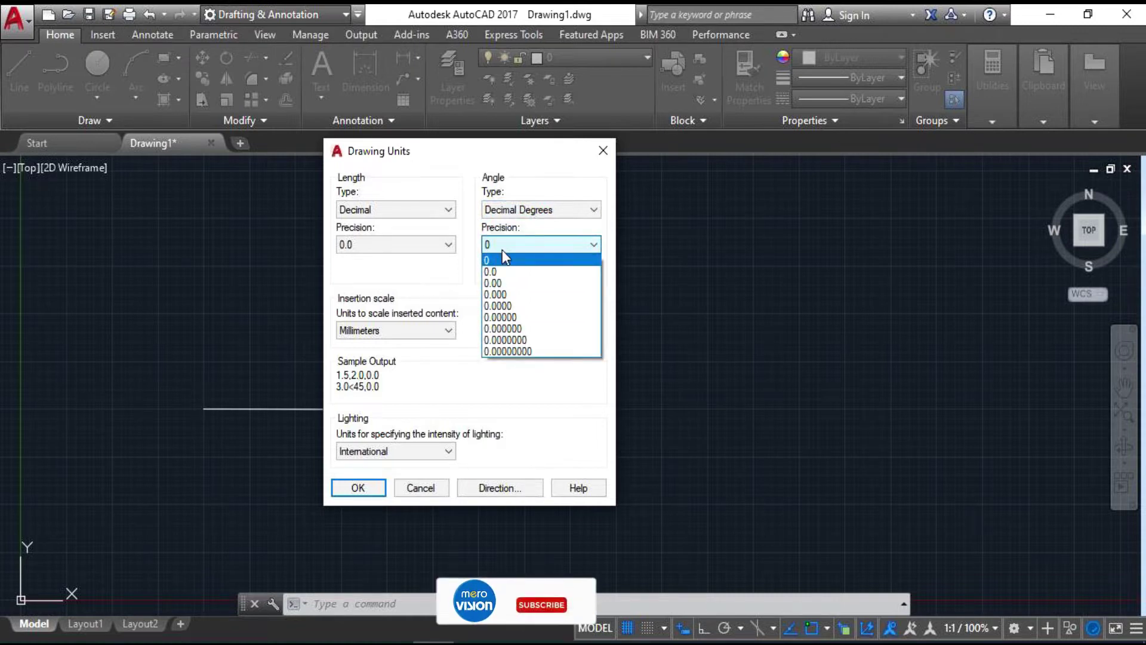
pyautogui.click(502, 251)
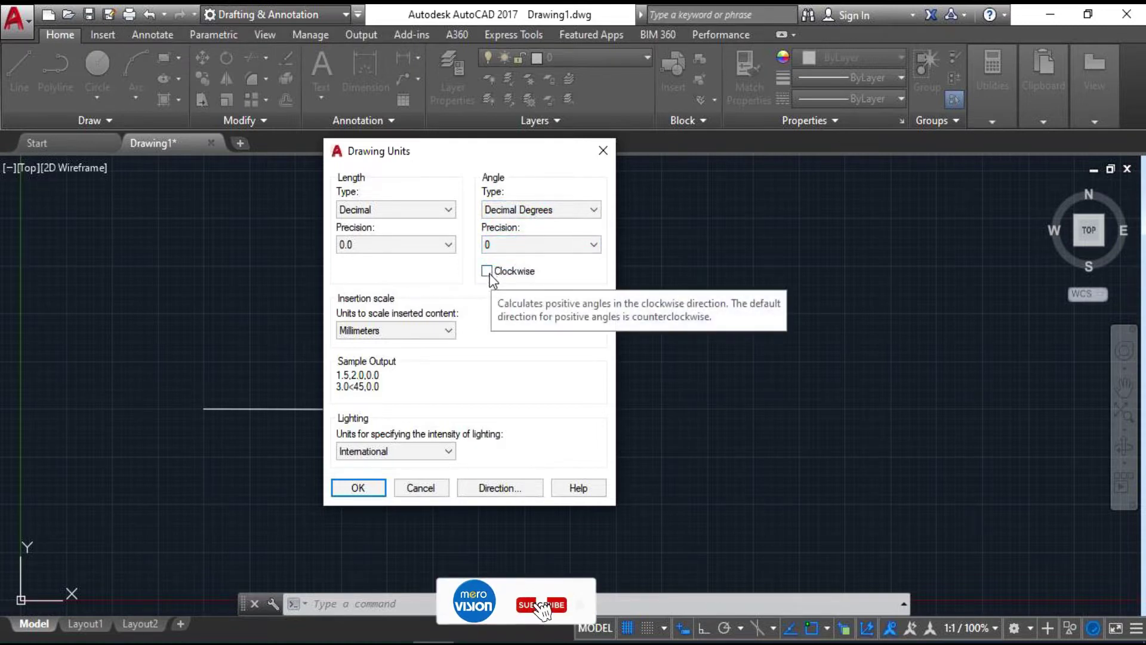
pyautogui.click(488, 272)
pyautogui.click(488, 272)
pyautogui.click(488, 272)
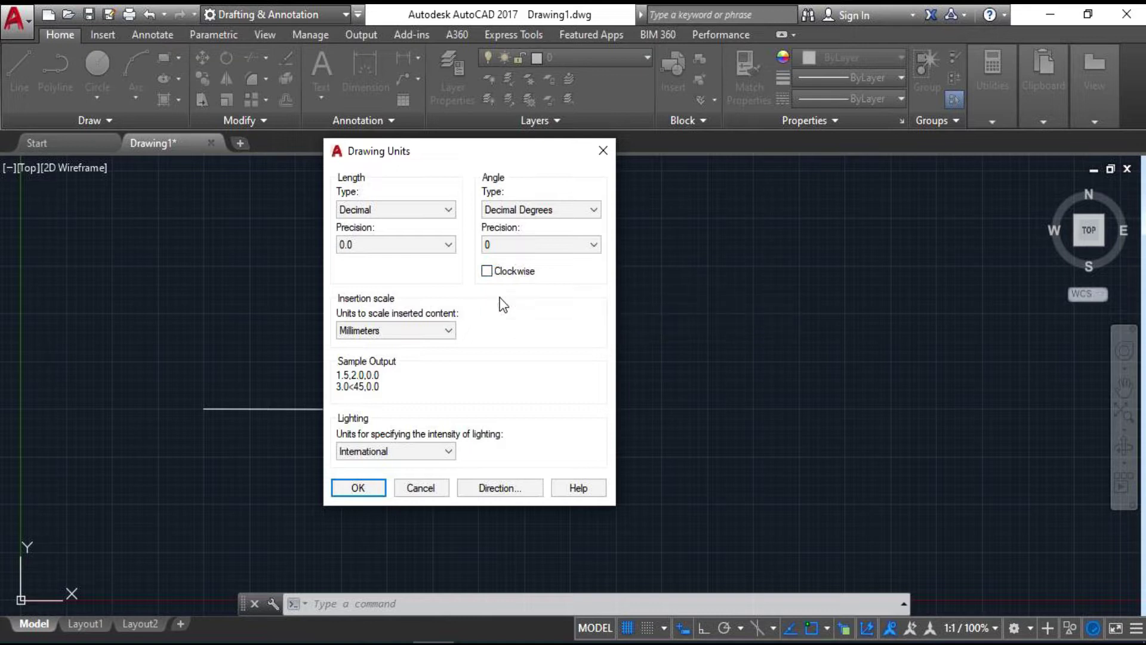
pyautogui.moveTo(484, 155); pyautogui.dragTo(700, 139)
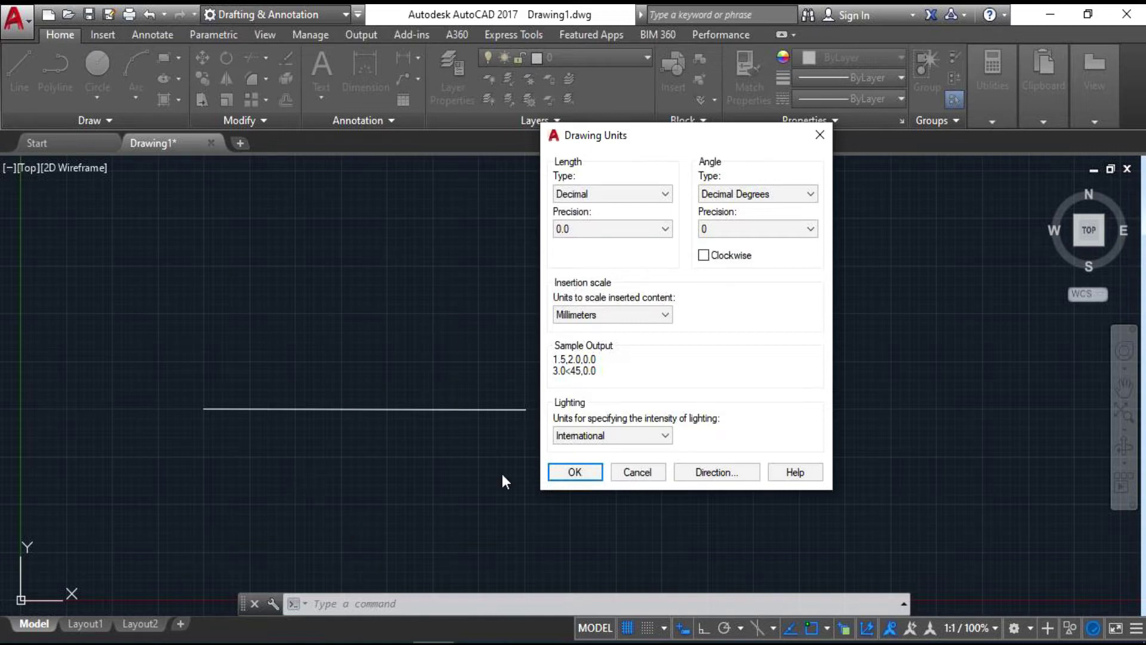
pyautogui.click(705, 255)
# Keep counterclockwise angles, accept Drawing Units, and abandon a first line attempt
pyautogui.click(705, 256)
pyautogui.click(589, 471)
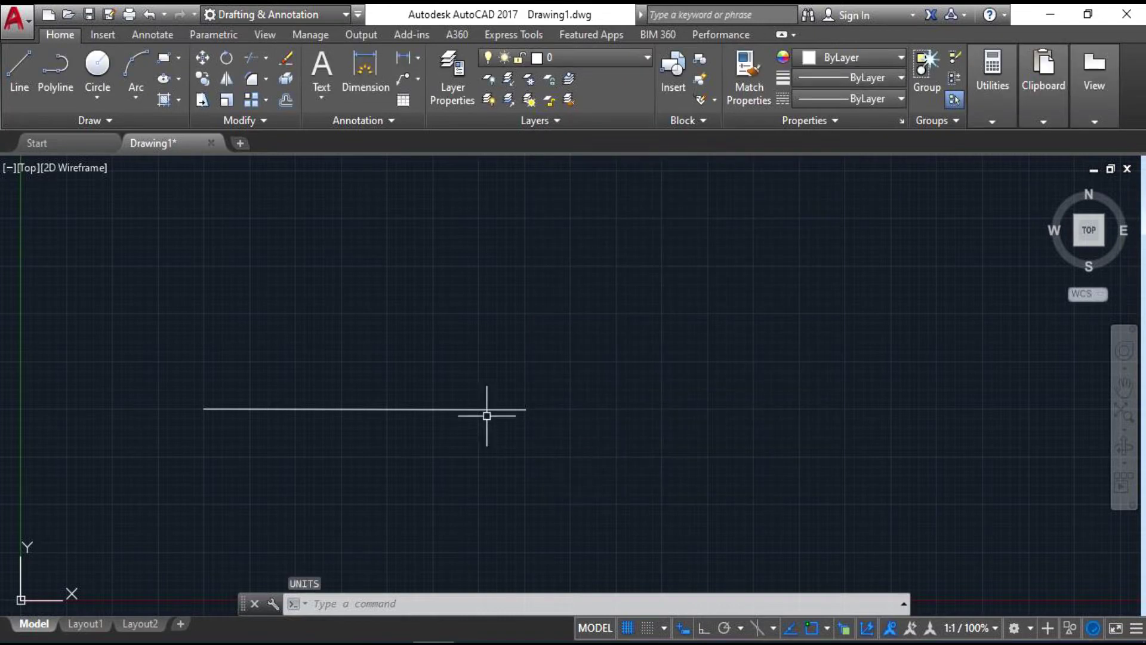
pyautogui.click(27, 81)
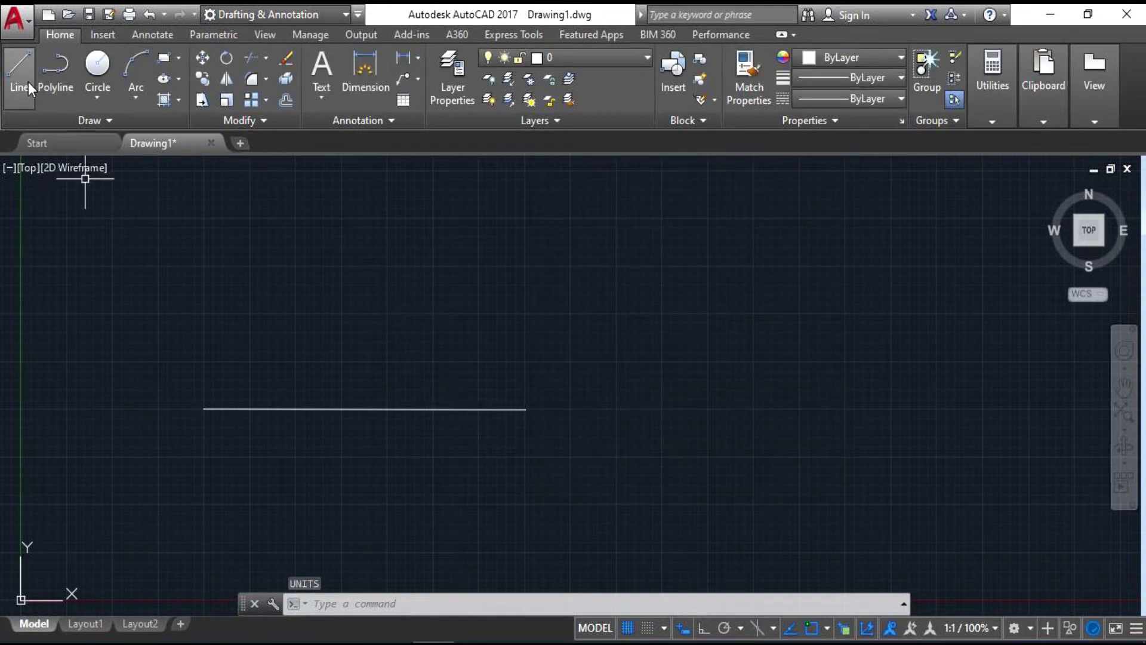
pyautogui.click(204, 408)
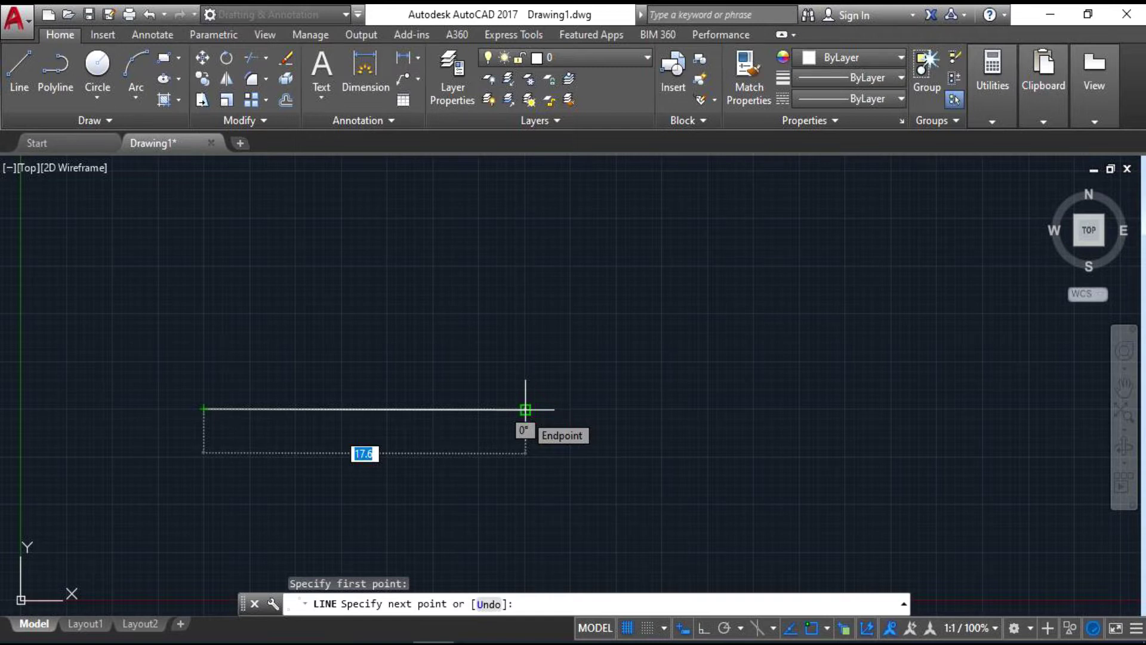
pyautogui.press('Escape')
pyautogui.press('Return')
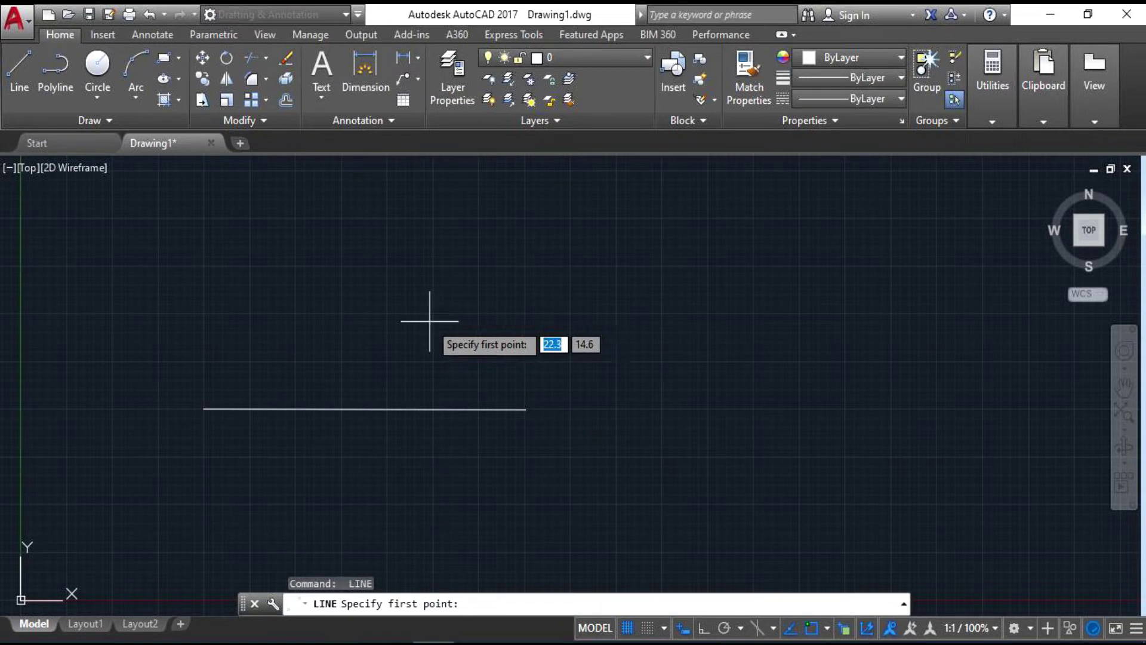
pyautogui.press('BackSpace')
pyautogui.press('Escape')
pyautogui.press('Return')
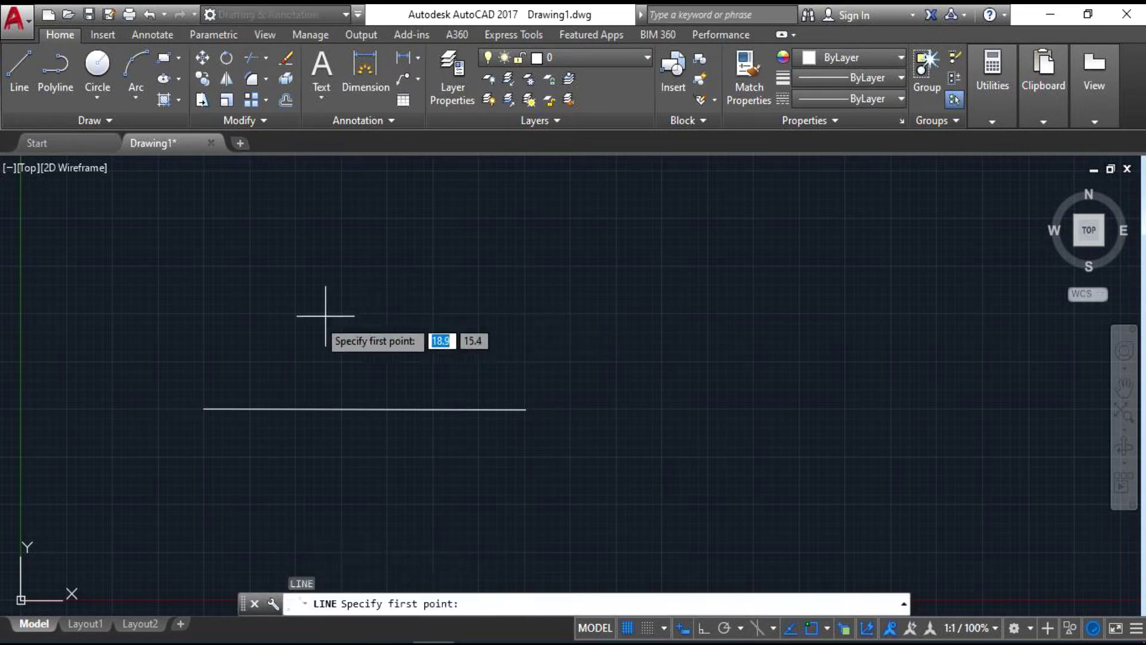
# Draw a 15-unit horizontal line parallel to the first and frame both lines
pyautogui.click(204, 361)
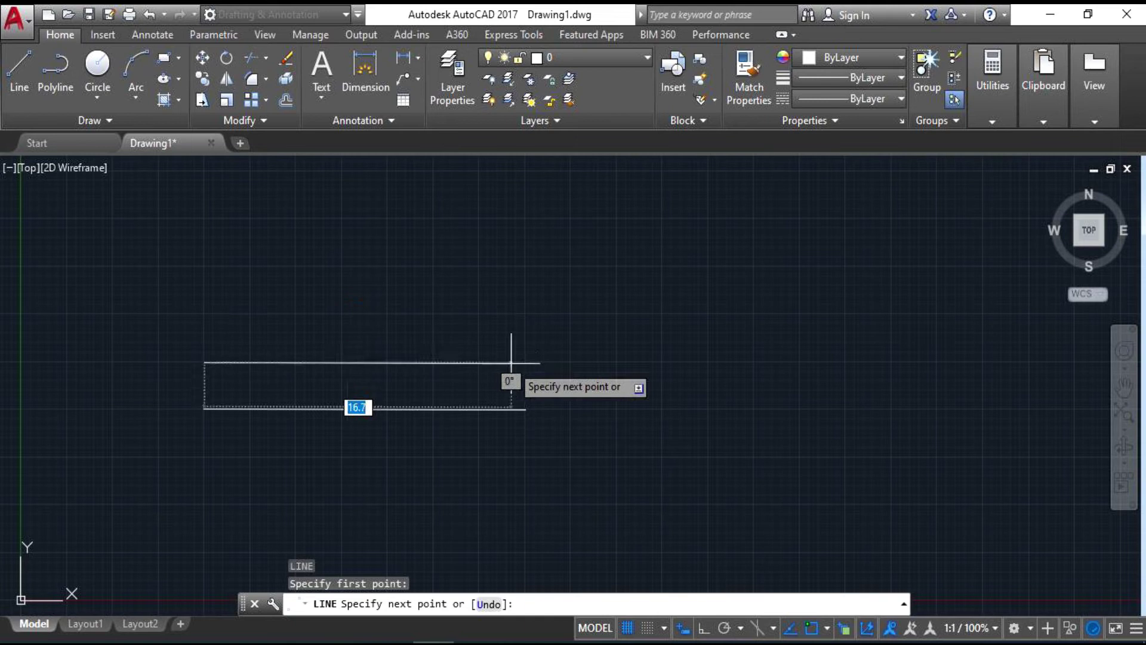
pyautogui.write('15')
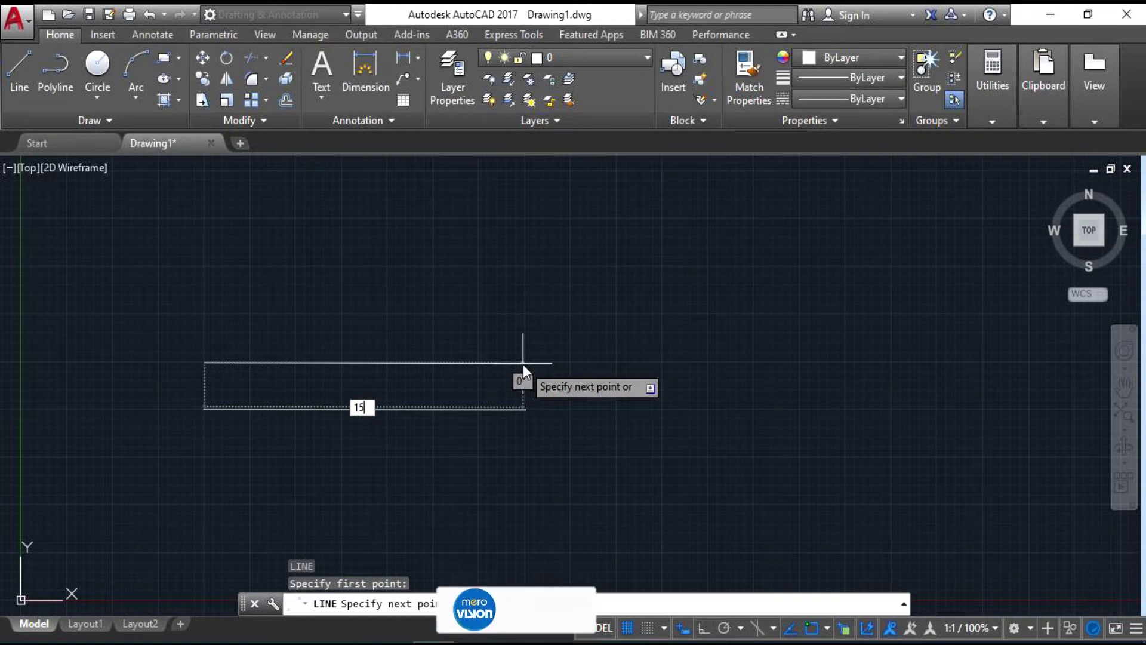
pyautogui.press('Return')
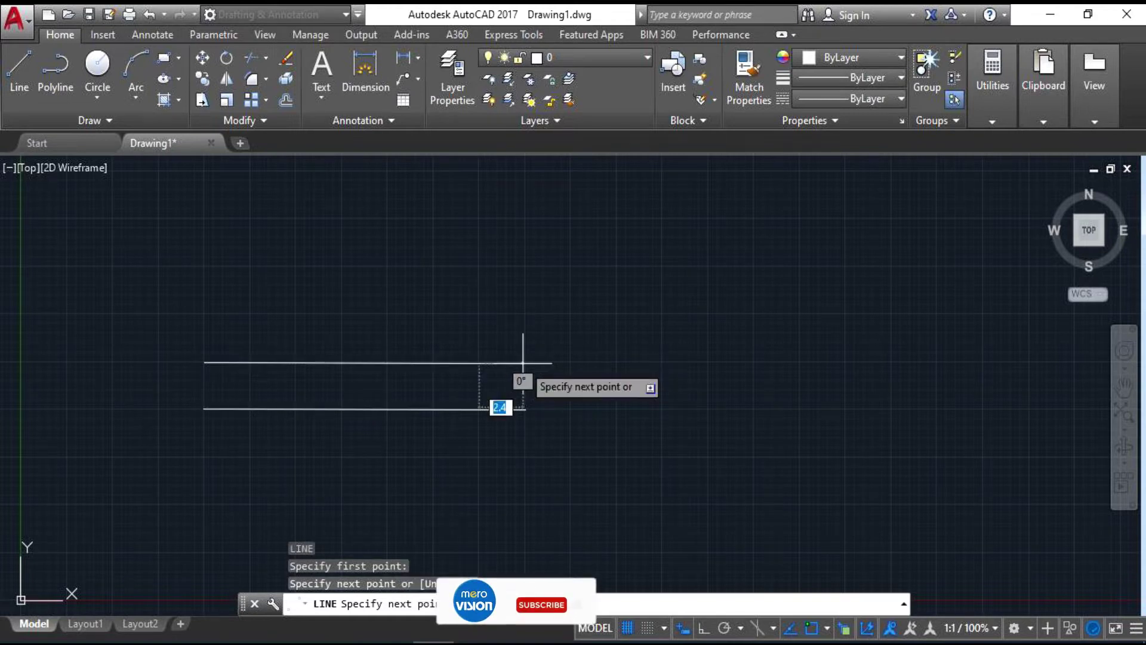
pyautogui.press('Escape')
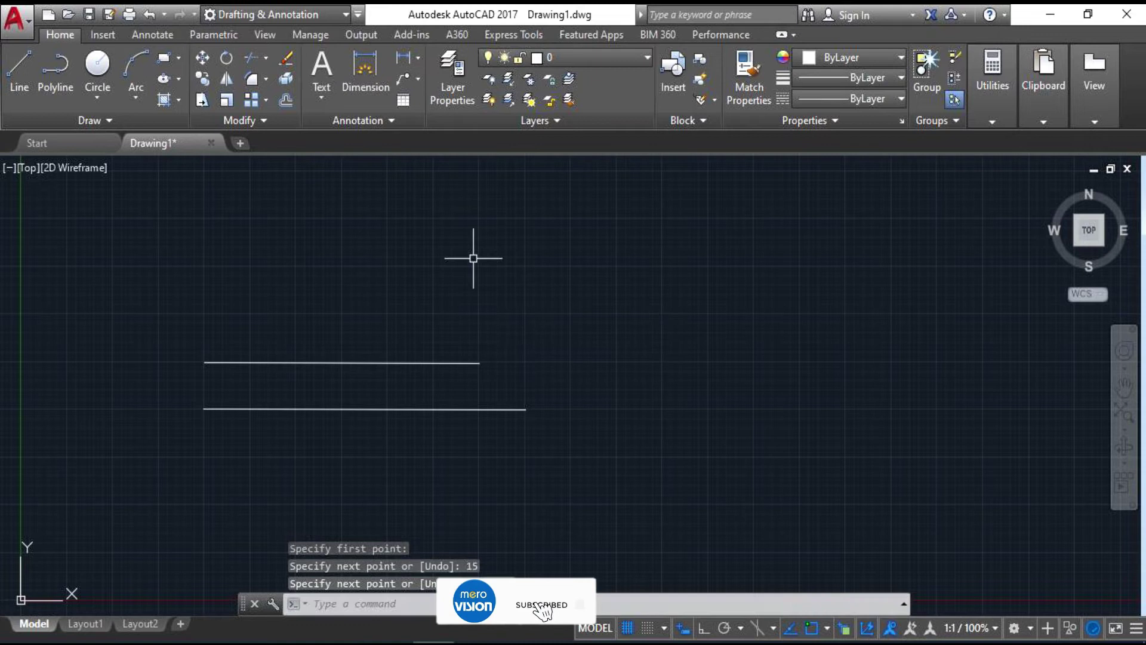
pyautogui.scroll(-5, 427, 311)
pyautogui.moveTo(424, 313)
pyautogui.mouseDown(button='middle')
pyautogui.moveTo(343, 417)
pyautogui.moveTo(384, 370)
pyautogui.mouseUp(button='middle')
pyautogui.scroll(7, 384, 370)
pyautogui.moveTo(454, 330); pyautogui.dragTo(397, 358, button='middle')
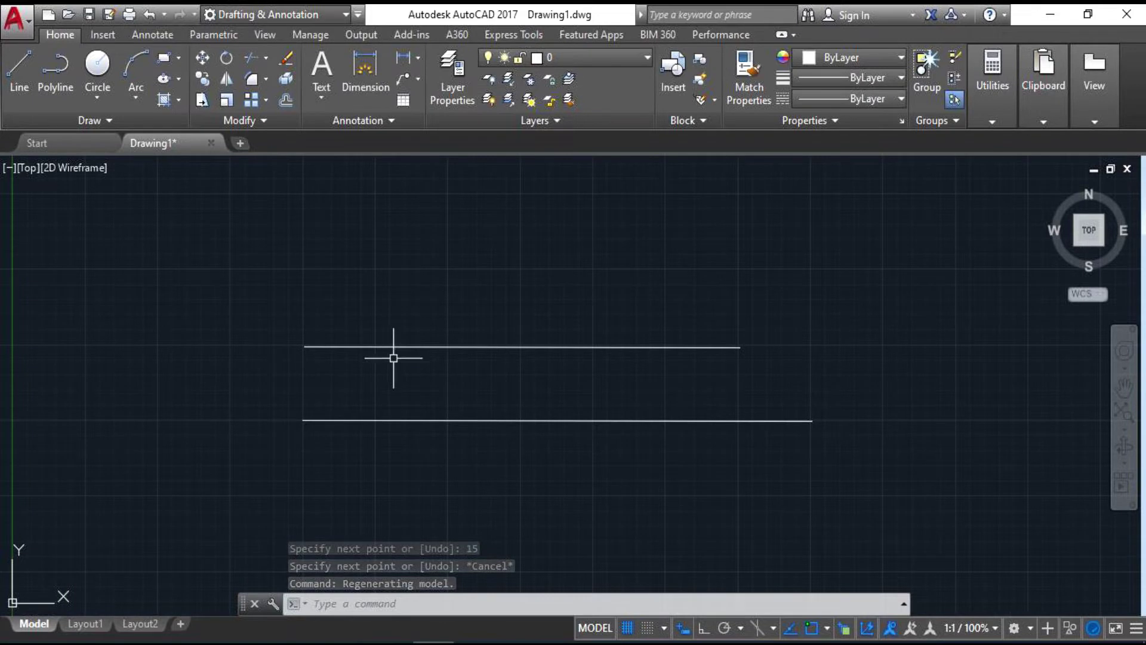
pyautogui.scroll(-2, 439, 370)
pyautogui.scroll(2, 438, 370)
pyautogui.moveTo(470, 361); pyautogui.dragTo(438, 371, button='middle')
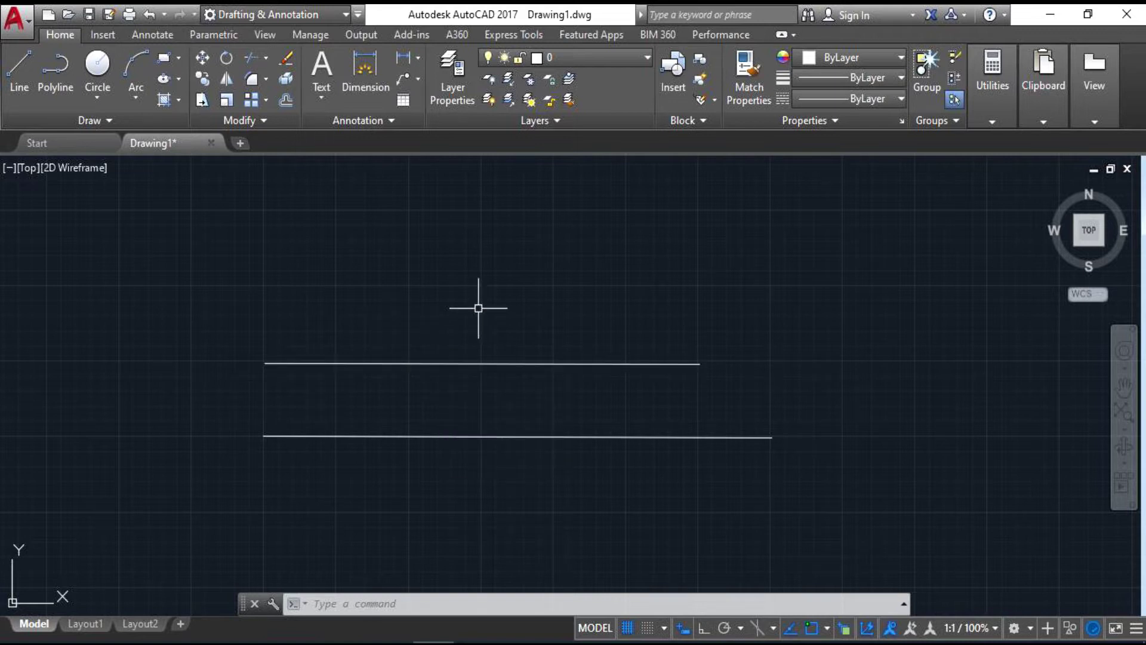
pyautogui.write('D')
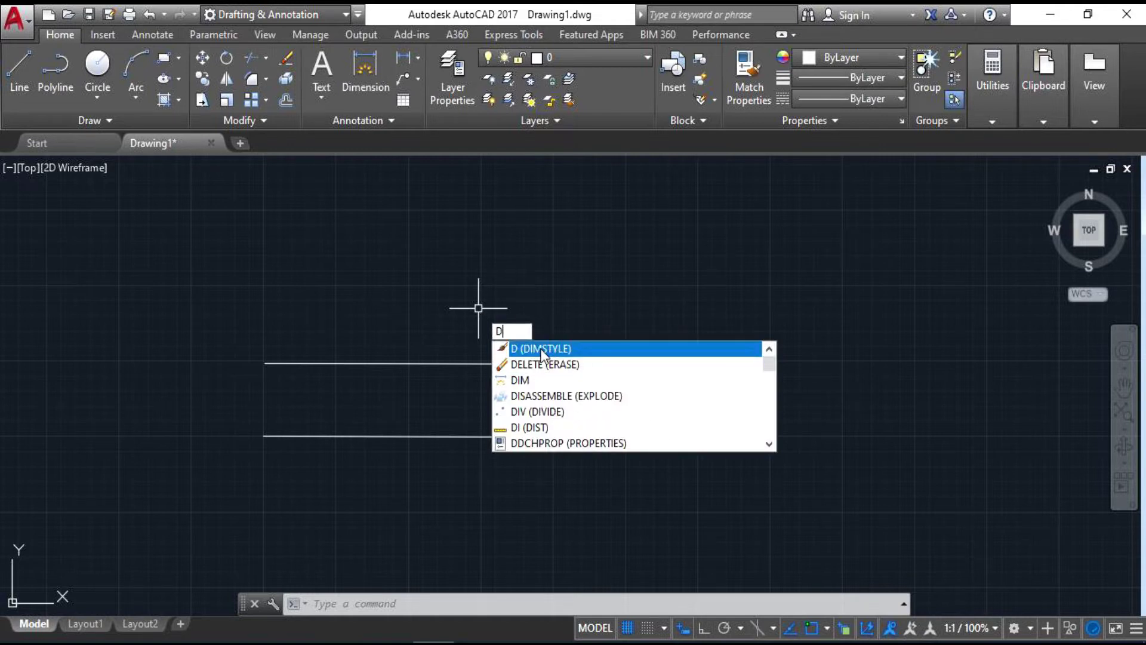
pyautogui.click(541, 350)
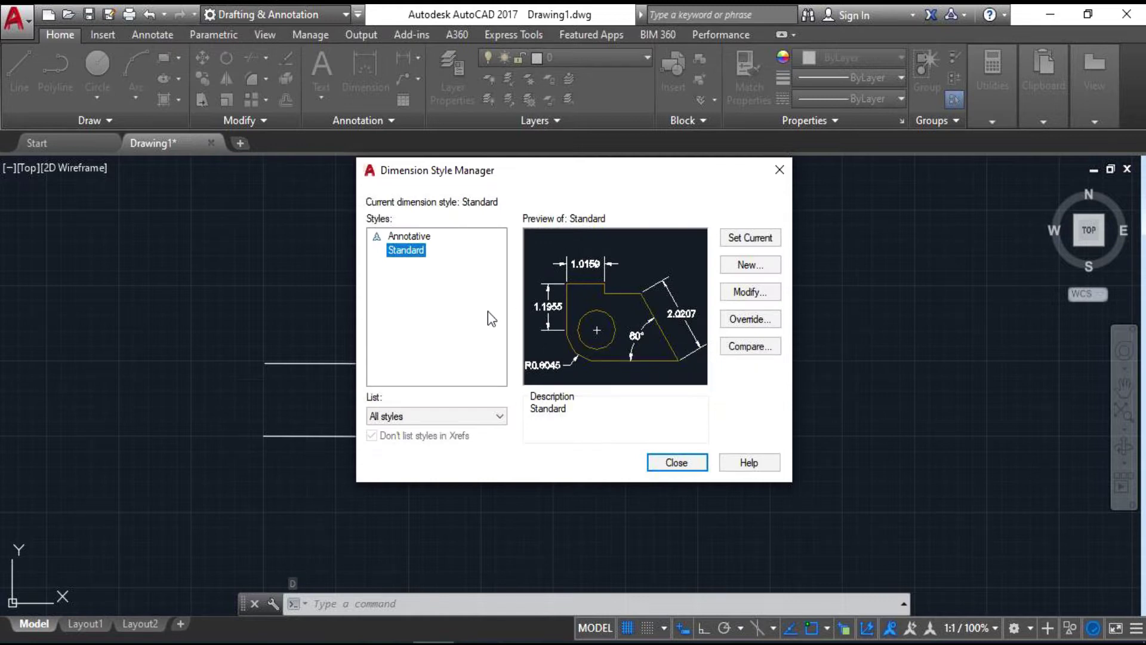
pyautogui.click(468, 310)
pyautogui.moveTo(794, 486); pyautogui.dragTo(844, 530)
pyautogui.moveTo(633, 173)
pyautogui.mouseDown()
pyautogui.moveTo(549, 171)
pyautogui.moveTo(814, 172)
pyautogui.mouseUp()
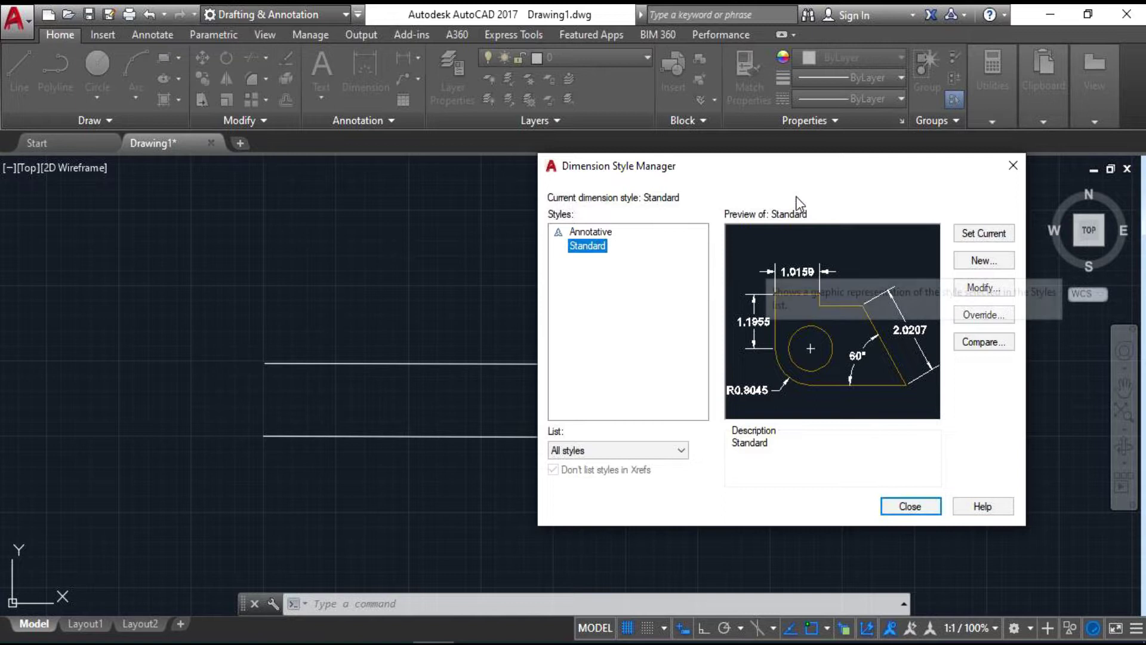
pyautogui.click(901, 512)
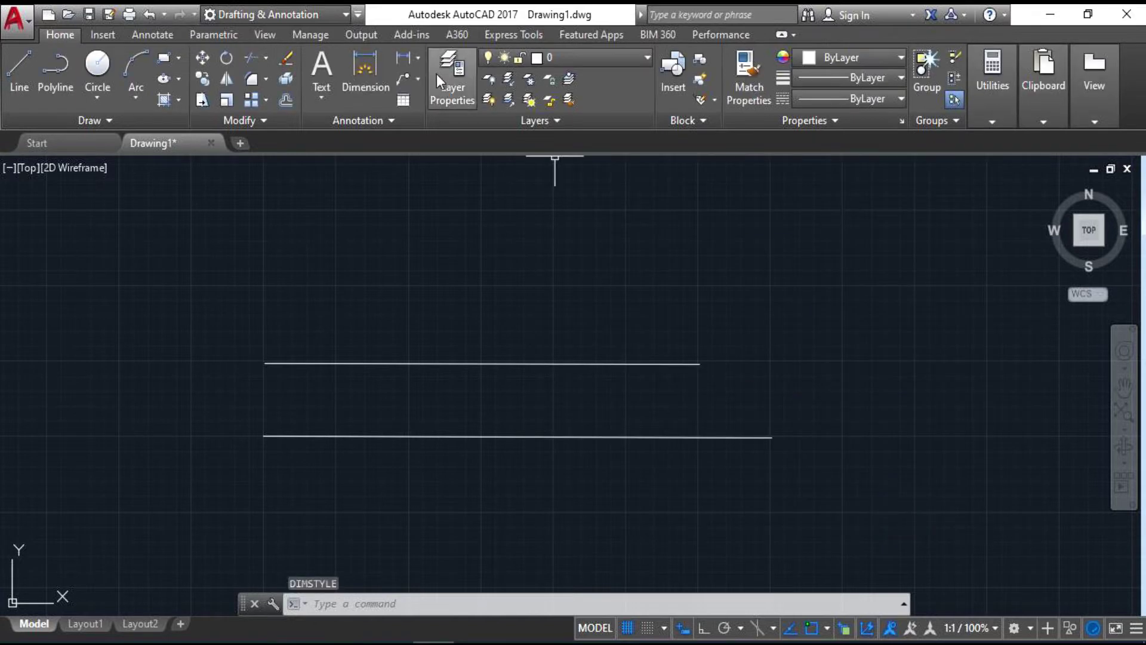
# Dimension the upper line end to end with a 15.0000 dimension placed above it
pyautogui.click(362, 67)
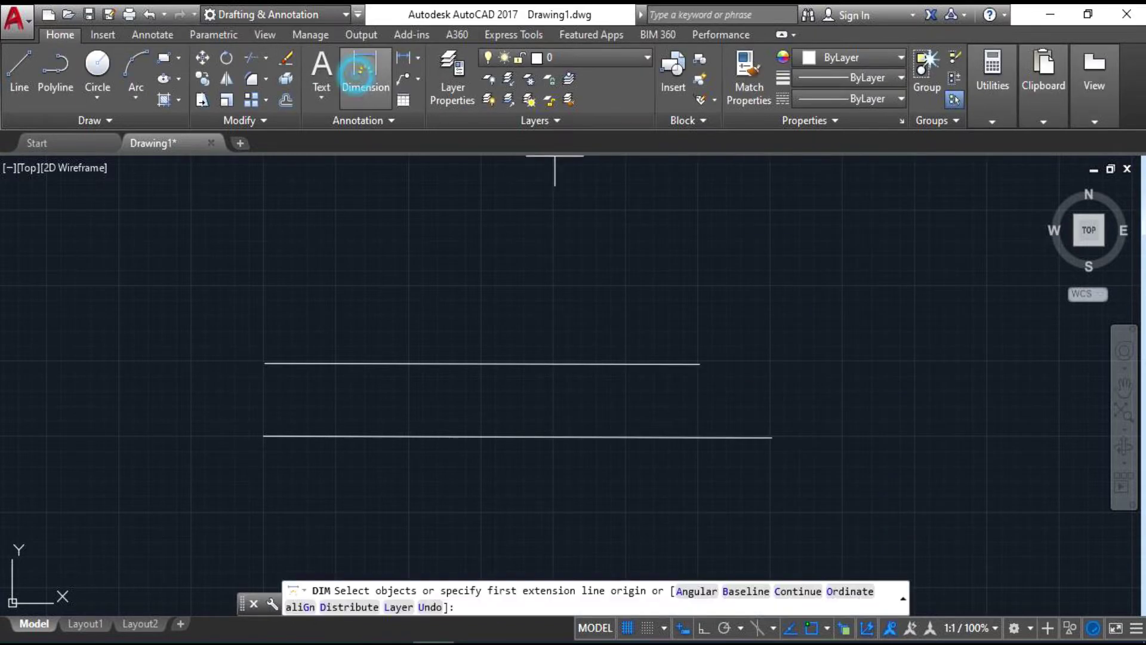
pyautogui.click(264, 363)
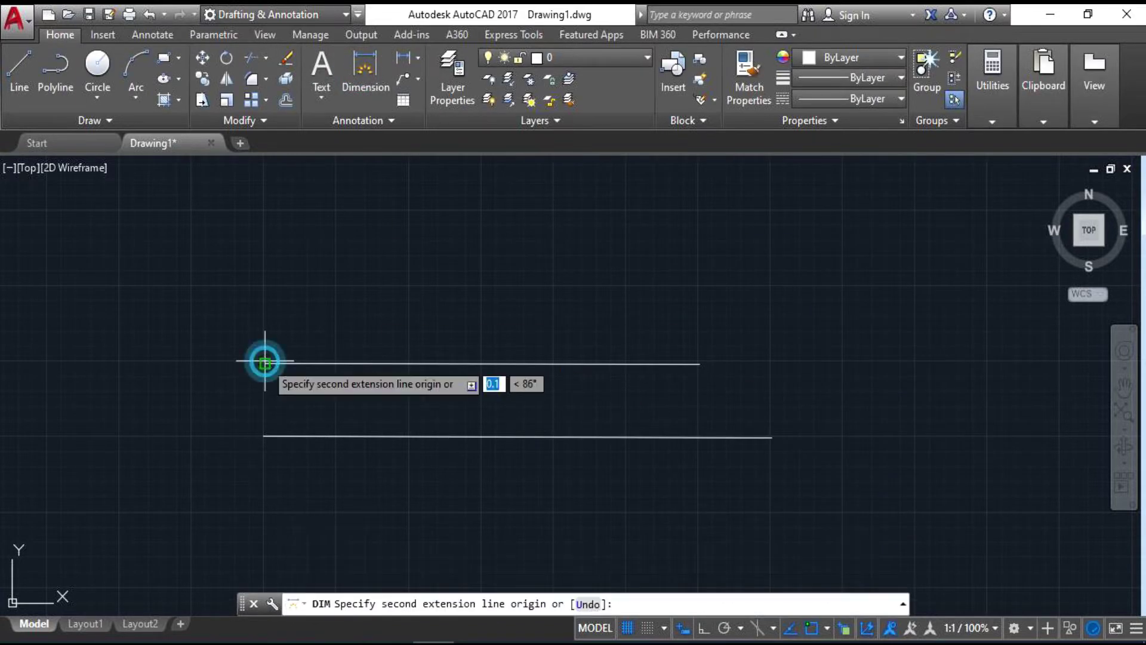
pyautogui.click(696, 363)
pyautogui.click(692, 326)
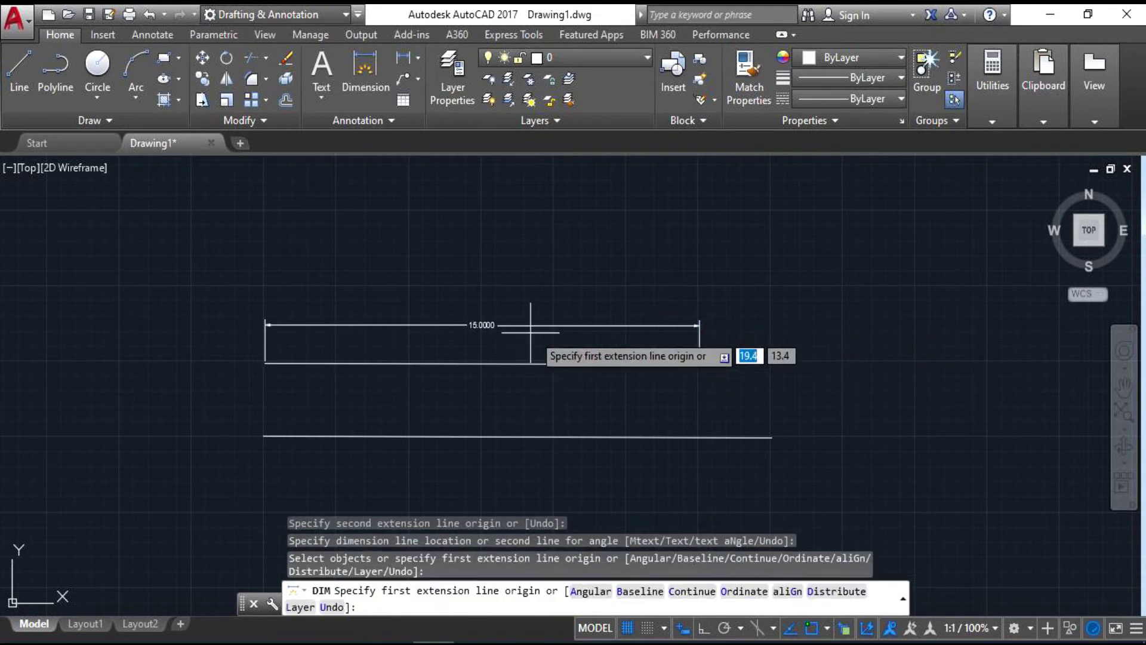
pyautogui.press('Escape')
pyautogui.scroll(5, 483, 325)
pyautogui.scroll(4, 477, 337)
pyautogui.scroll(-3, 477, 337)
pyautogui.scroll(-2, 476, 334)
pyautogui.scroll(3, 476, 334)
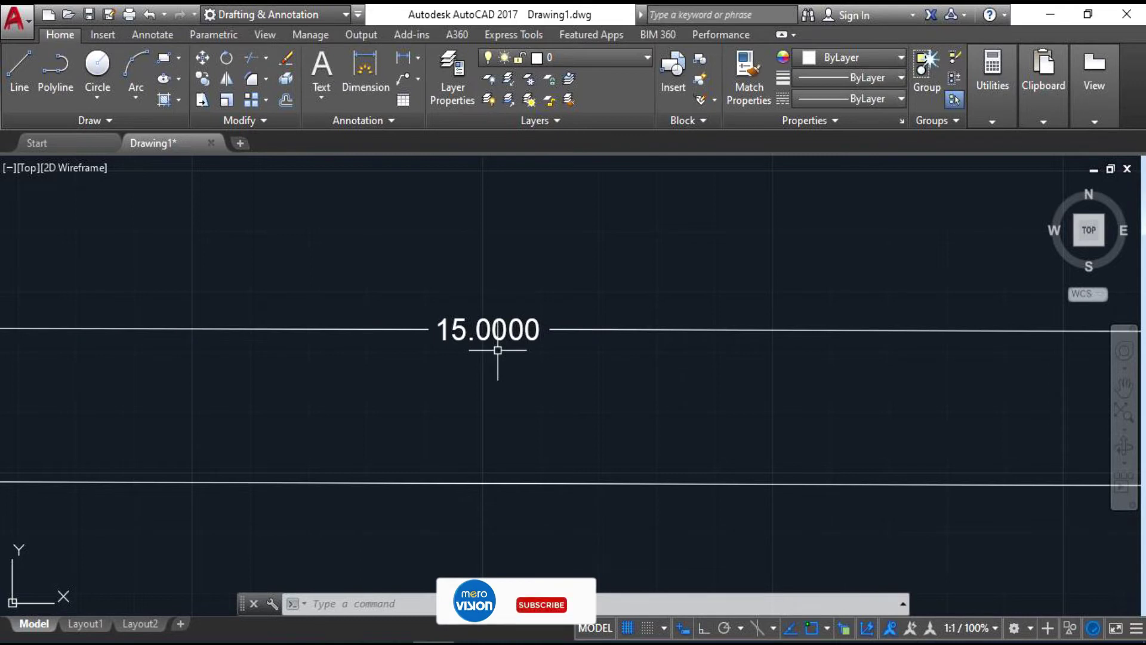
pyautogui.scroll(-2, 487, 358)
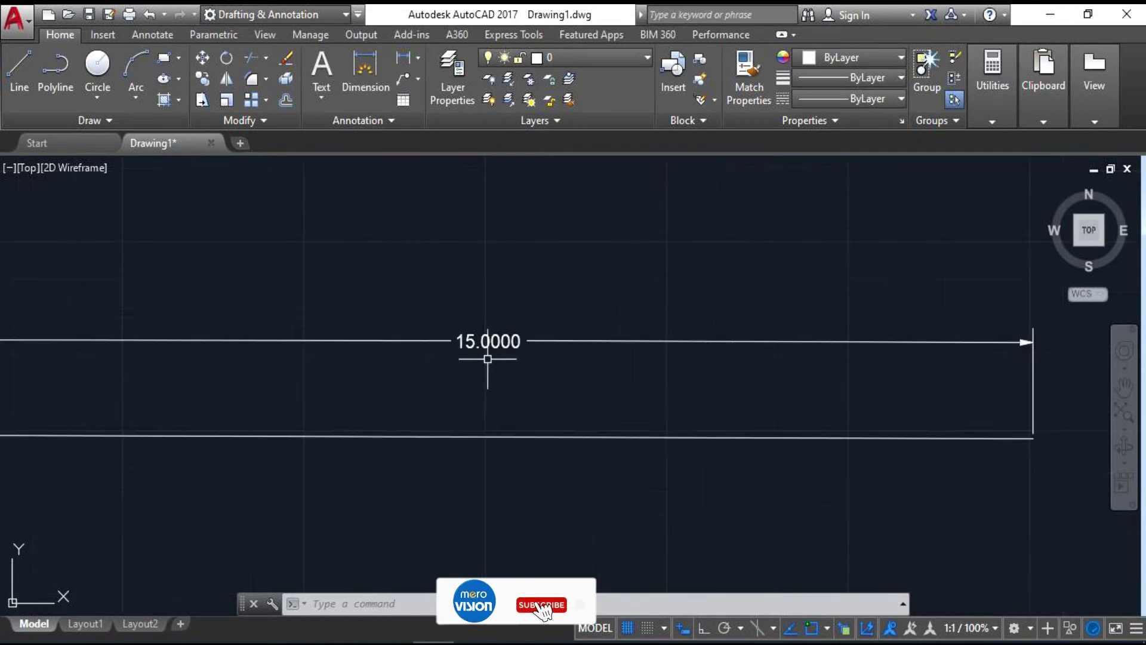
pyautogui.scroll(-2, 485, 354)
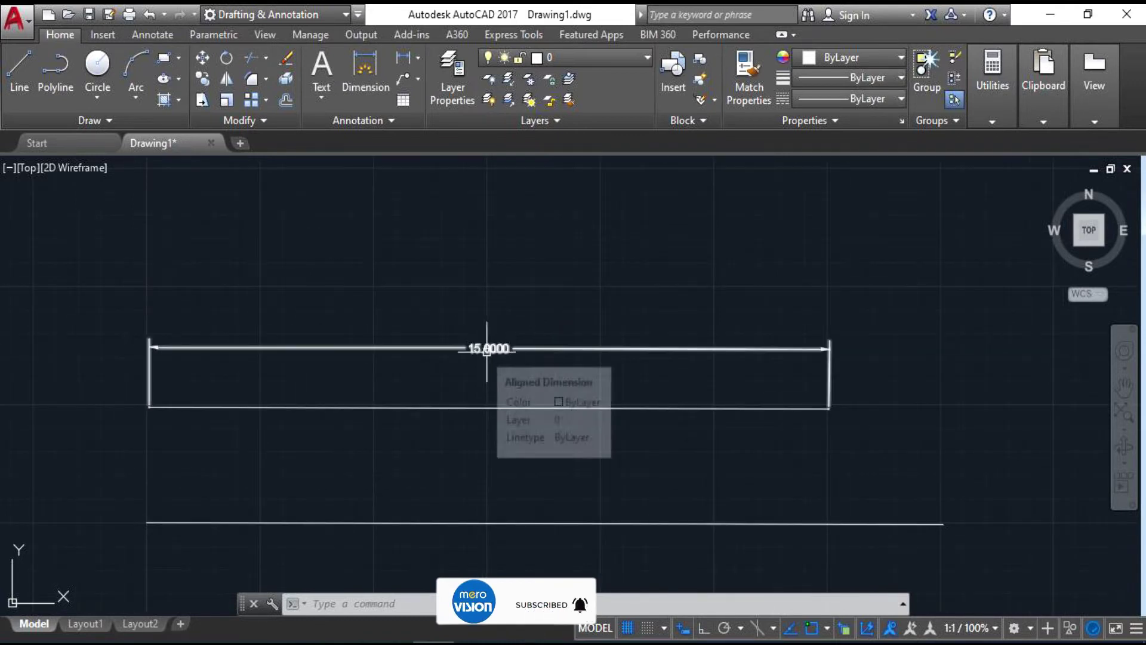
# Open the Dimension Style Manager with D, enlarge it, and preview Annotative then Standard
pyautogui.write('d')
pyautogui.press('Return')
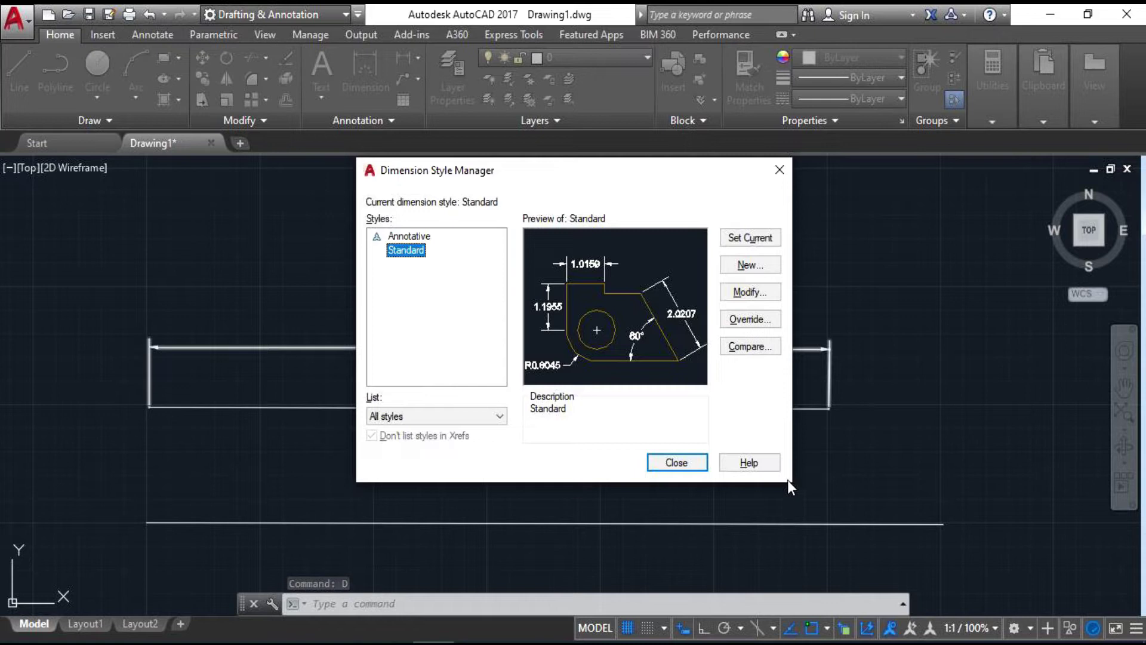
pyautogui.moveTo(789, 481); pyautogui.dragTo(813, 514)
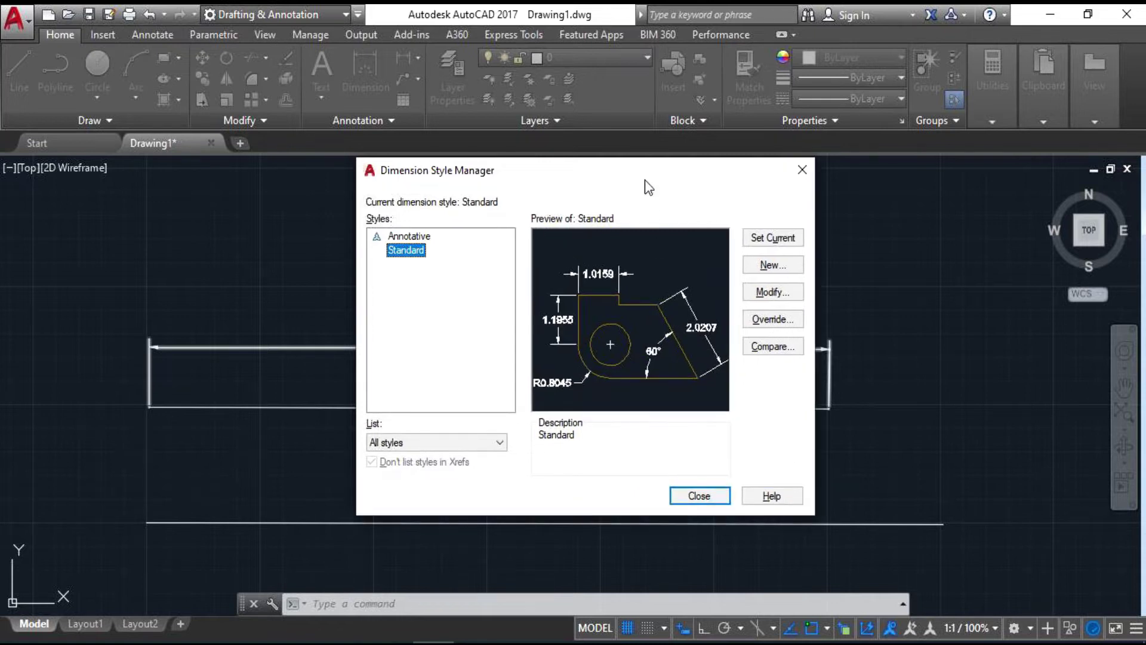
pyautogui.moveTo(627, 174); pyautogui.dragTo(500, 153)
pyautogui.click(298, 212)
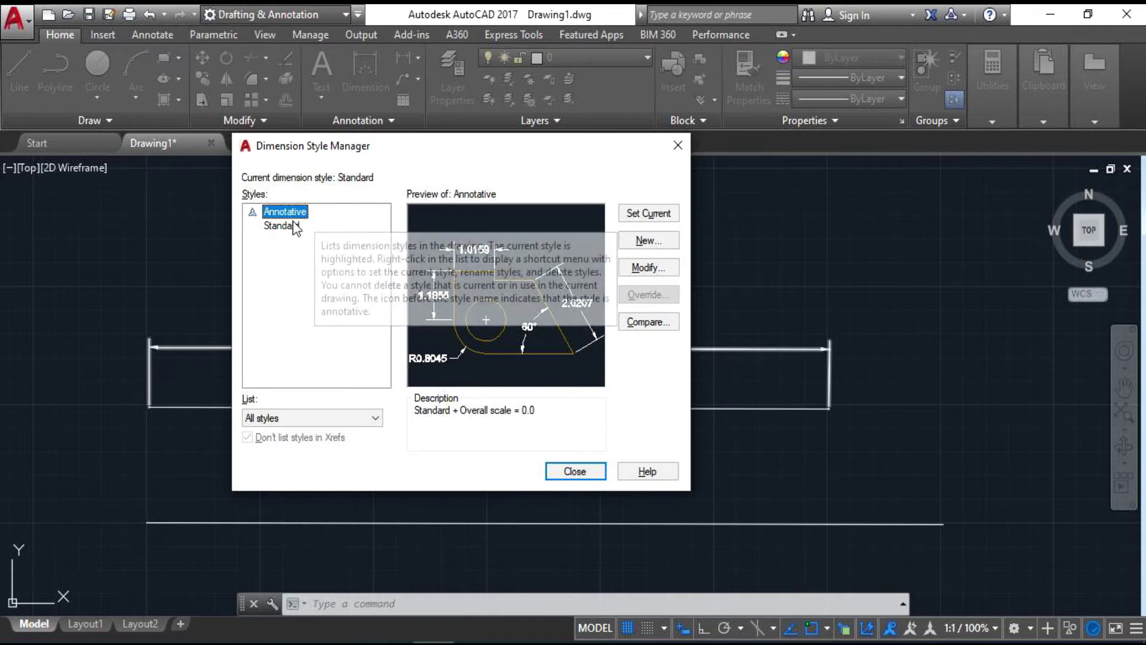
pyautogui.click(271, 229)
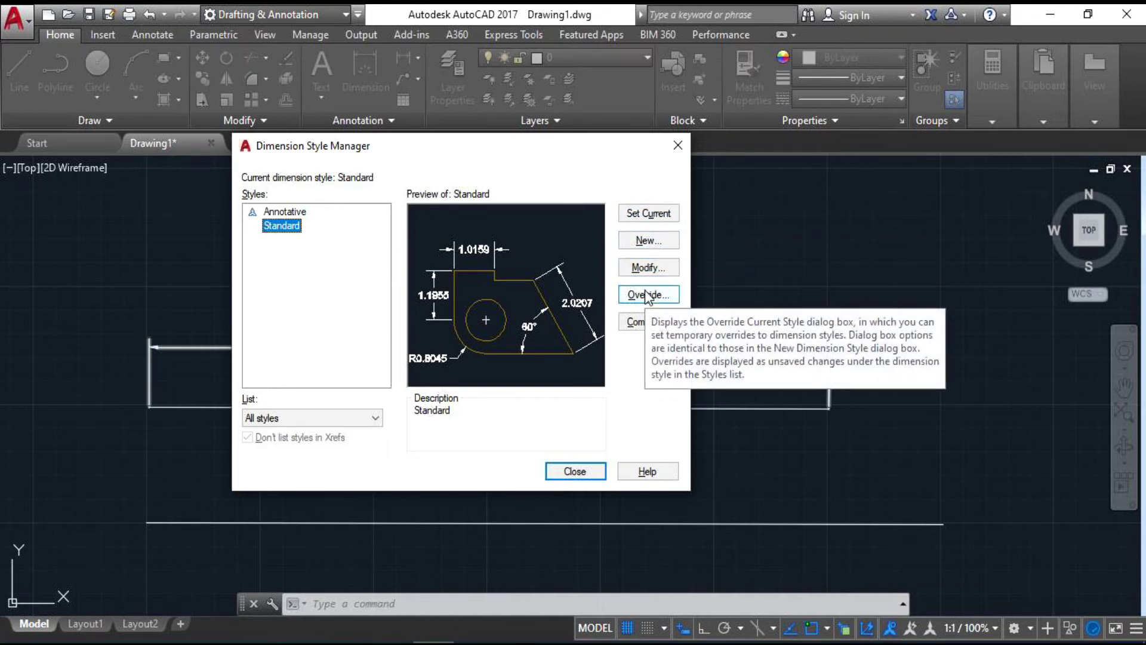
# Create a new dimension style named Subscribe starting from Standard
pyautogui.click(653, 241)
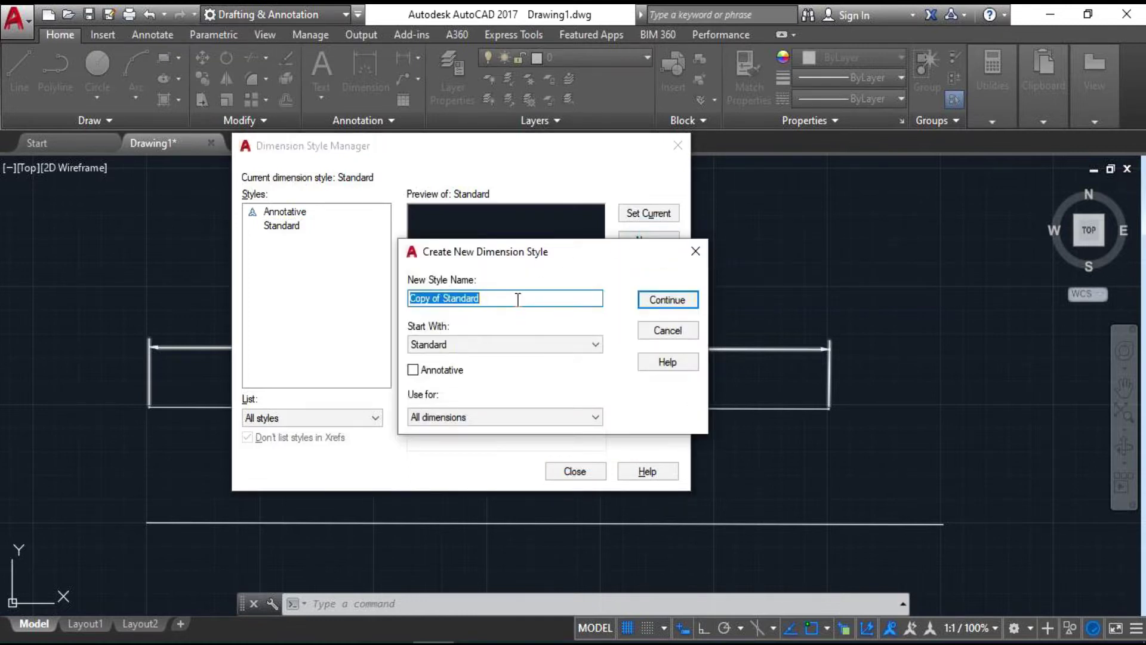
pyautogui.write('Subscribe')
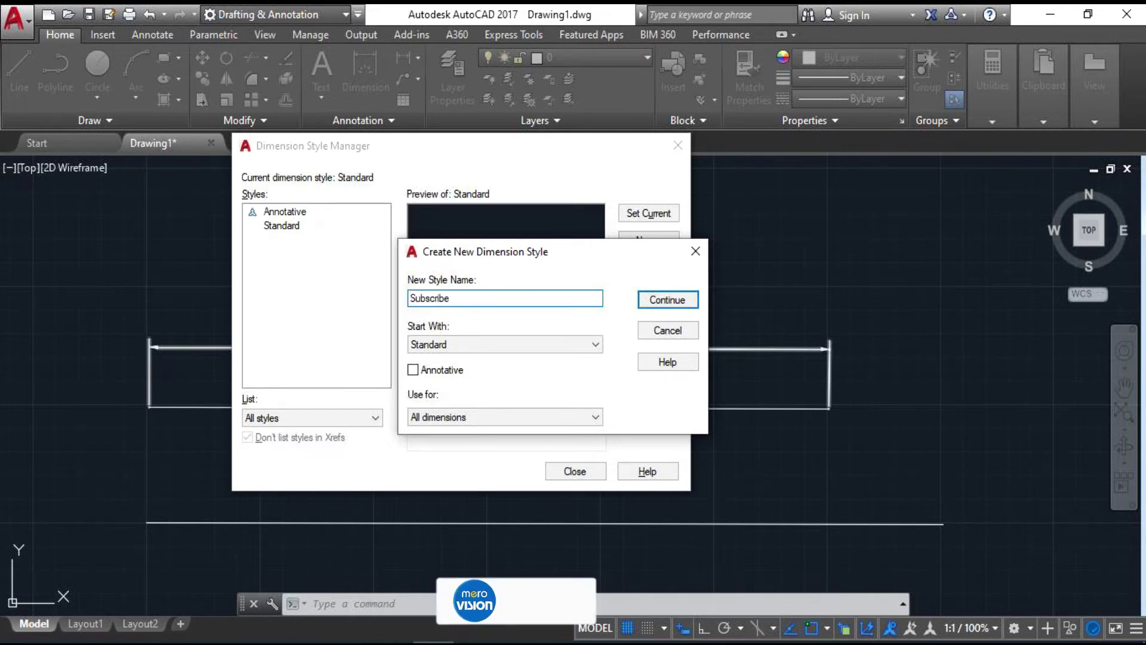
pyautogui.click(495, 338)
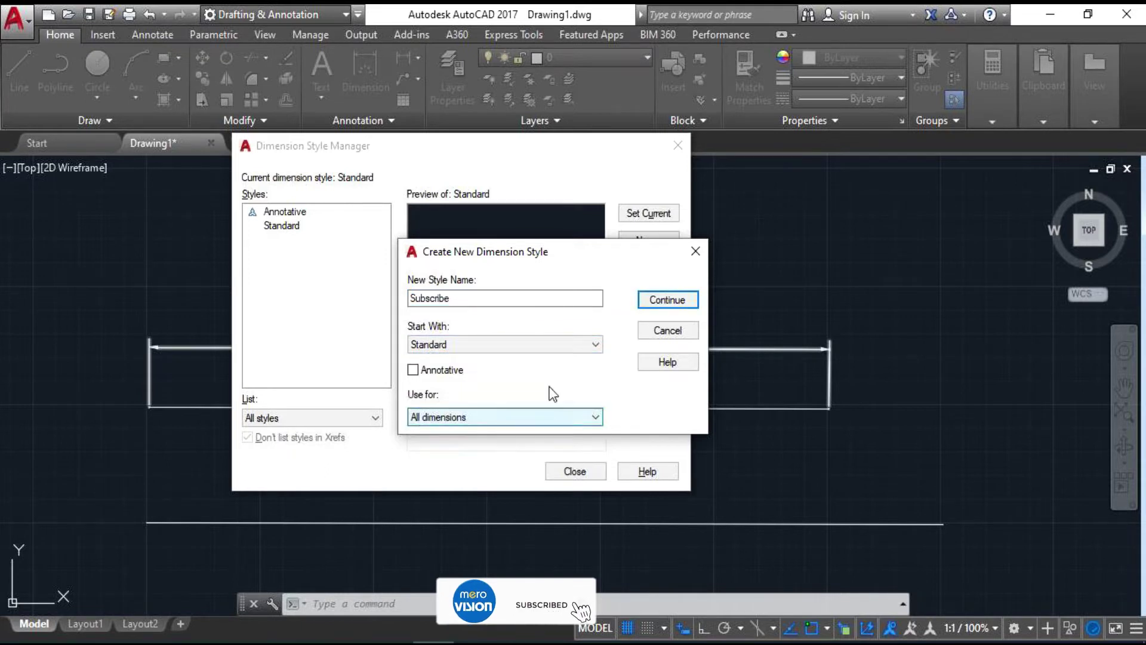
pyautogui.click(663, 299)
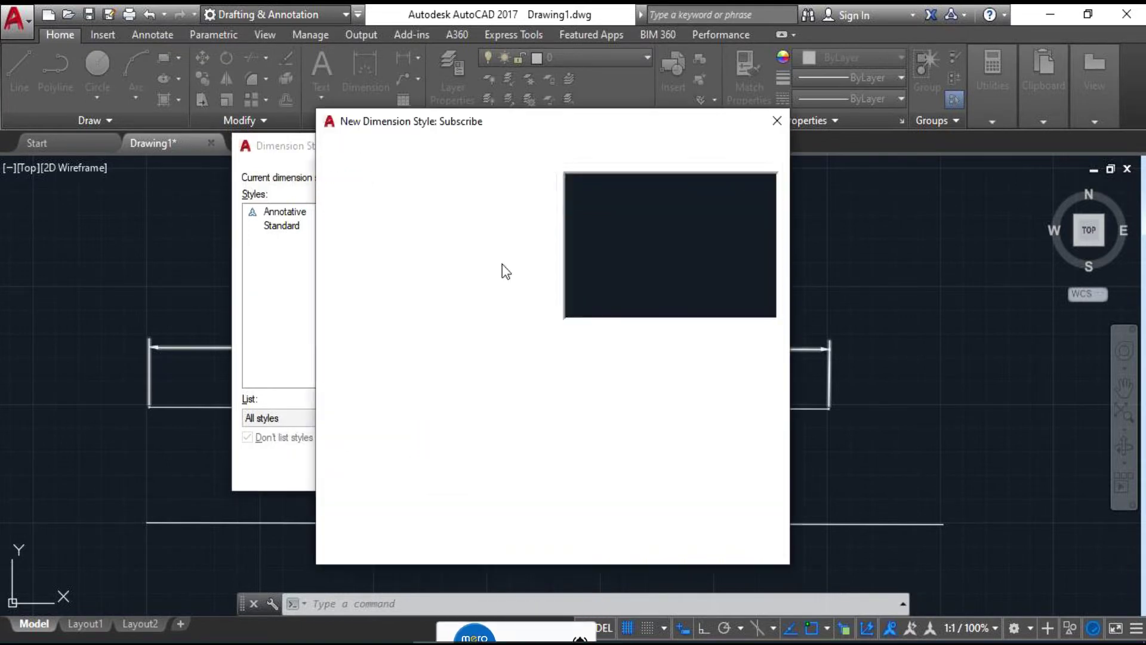
pyautogui.moveTo(532, 124); pyautogui.dragTo(475, 115)
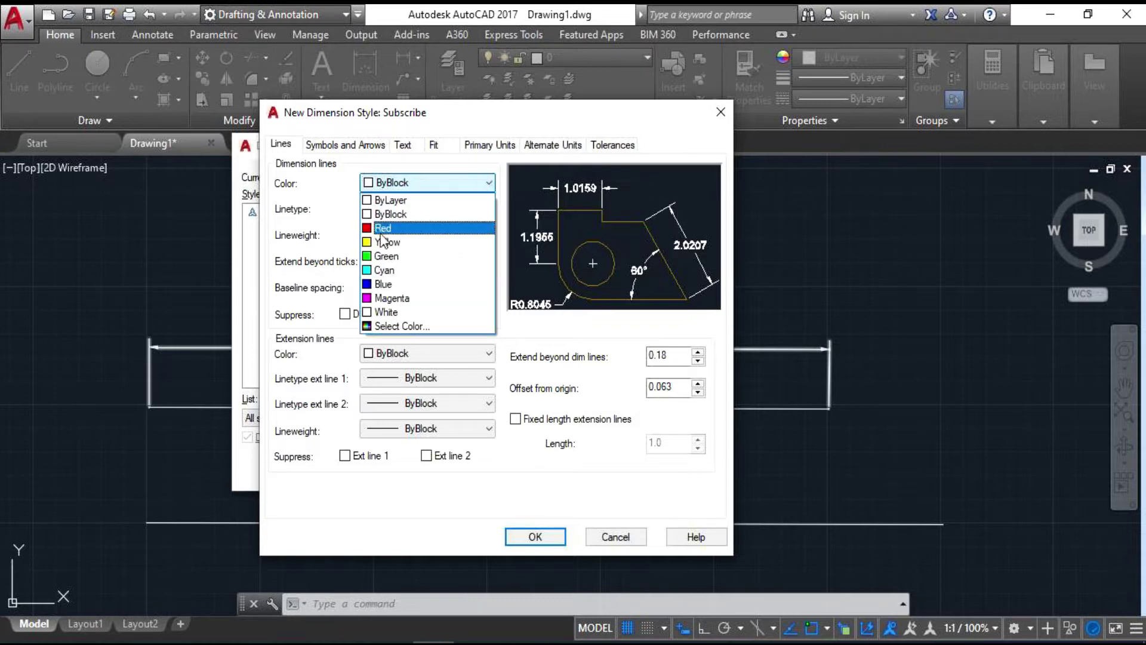
# Try red and White dimension-line colours, then leave the colour at ByBlock
pyautogui.click(380, 228)
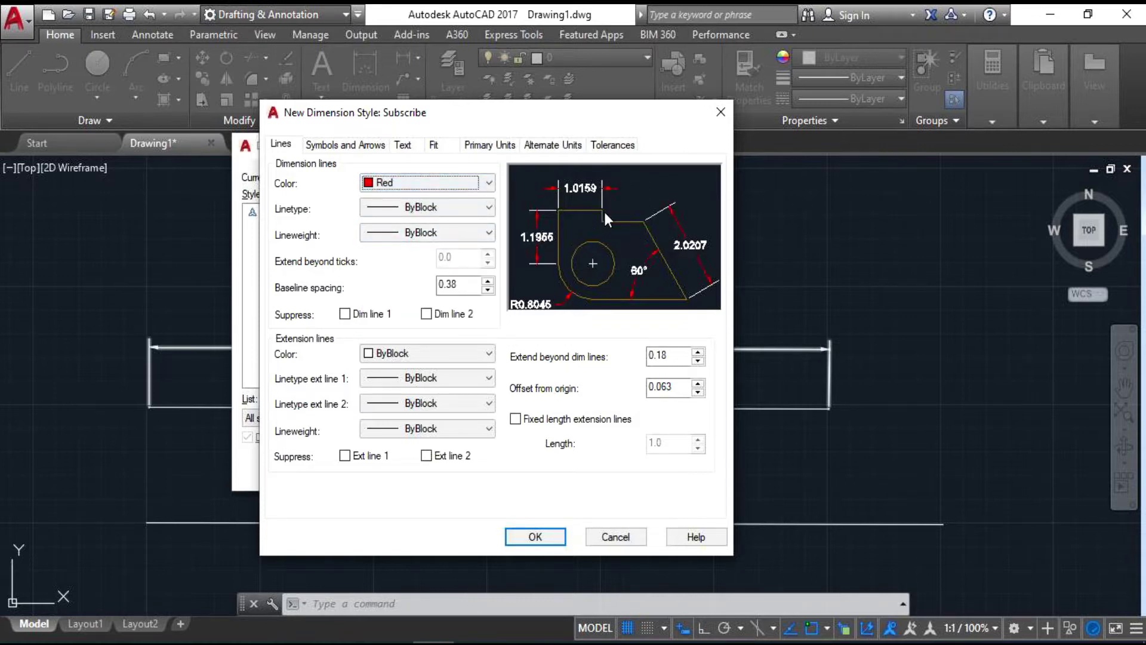
pyautogui.click(488, 184)
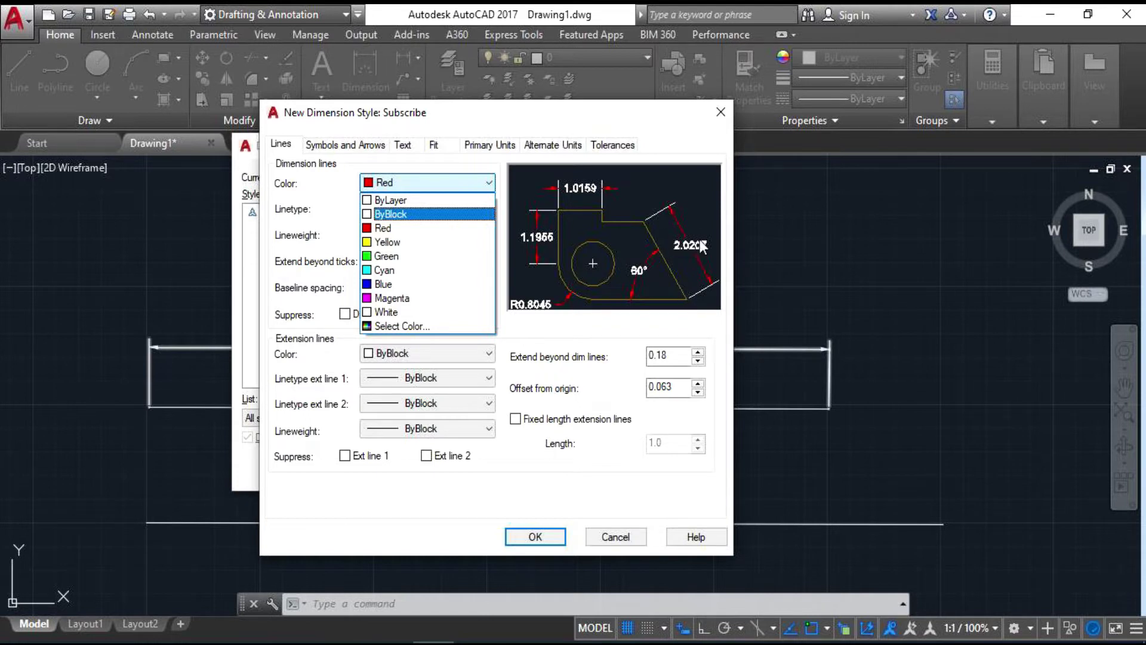
pyautogui.click(391, 310)
pyautogui.click(433, 181)
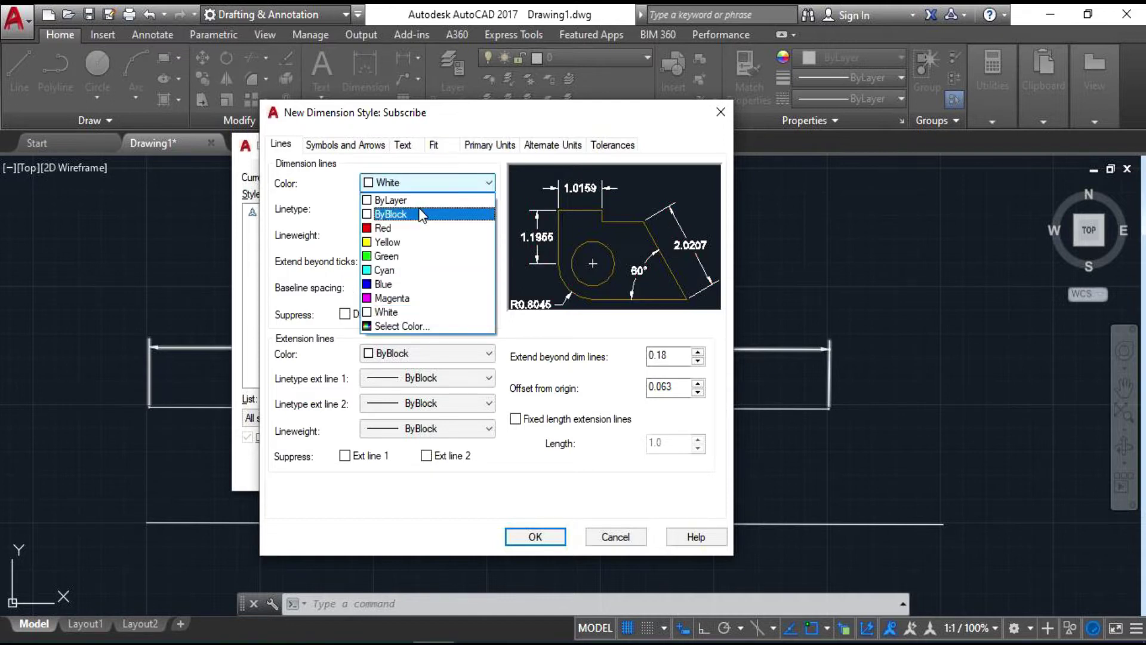
pyautogui.click(443, 199)
pyautogui.press('Down')
pyautogui.press('Down')
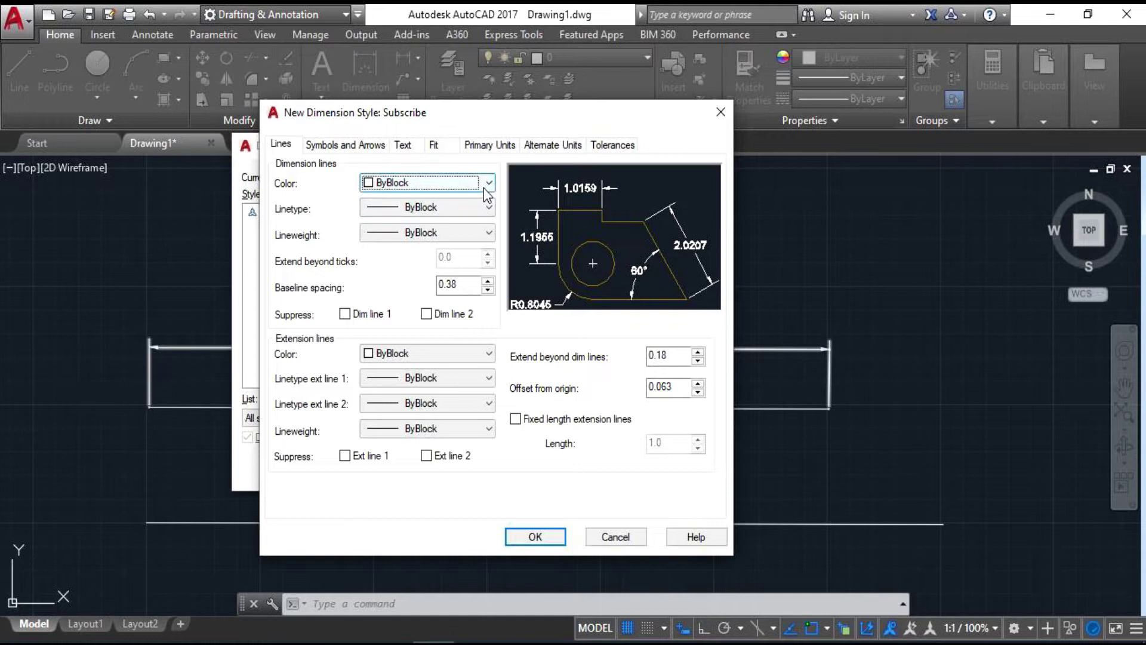
pyautogui.press('Down')
pyautogui.click(430, 182)
pyautogui.click(389, 308)
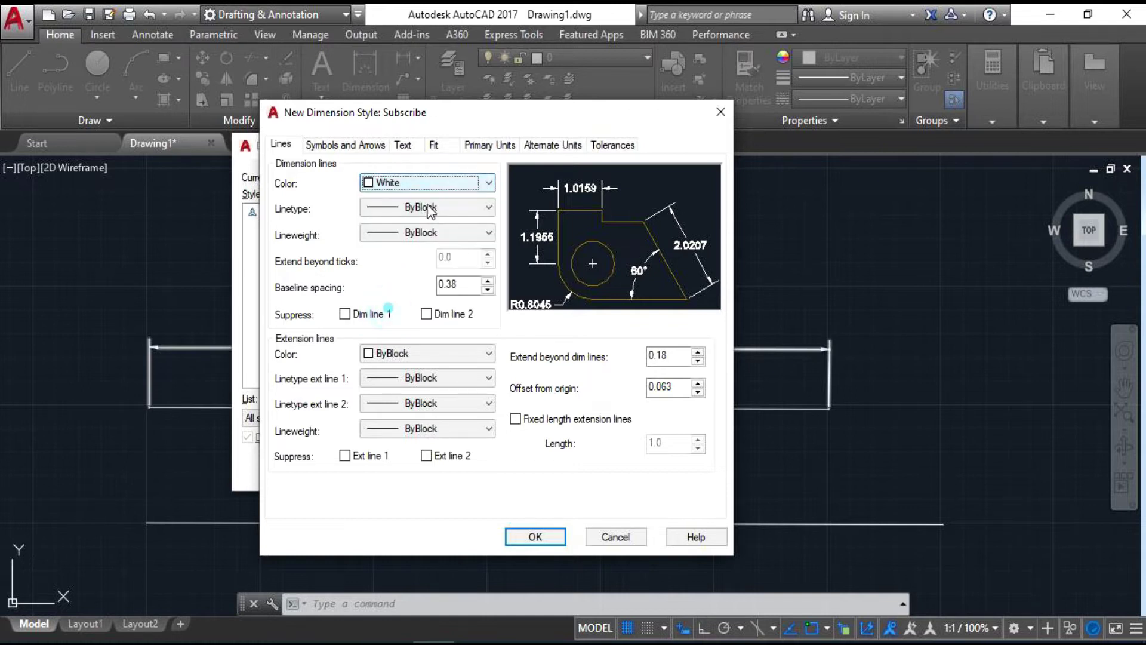
pyautogui.click(489, 185)
pyautogui.click(415, 216)
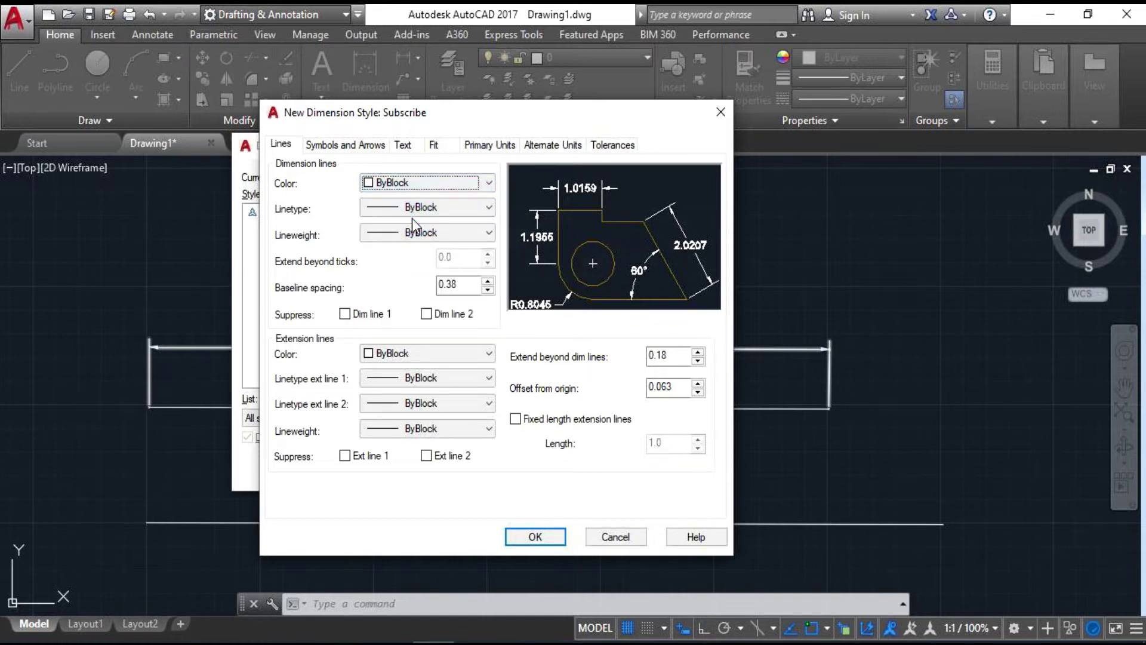
pyautogui.click(416, 216)
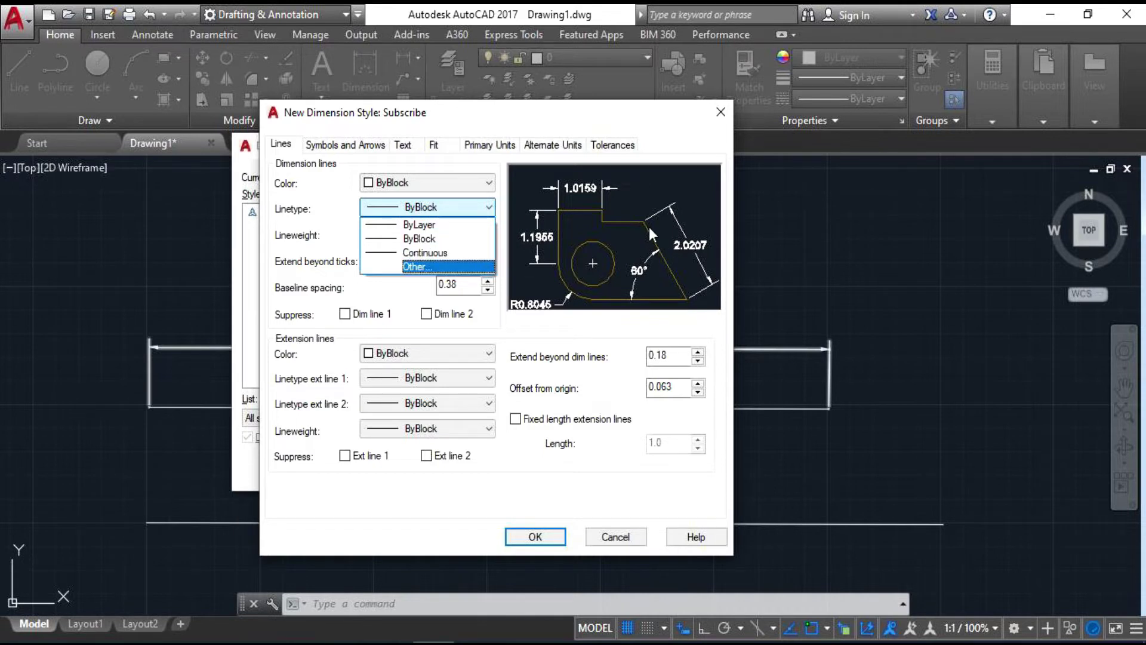
# Open the loadable linetype list for dimension lines and browse the ISO linetypes
pyautogui.click(414, 268)
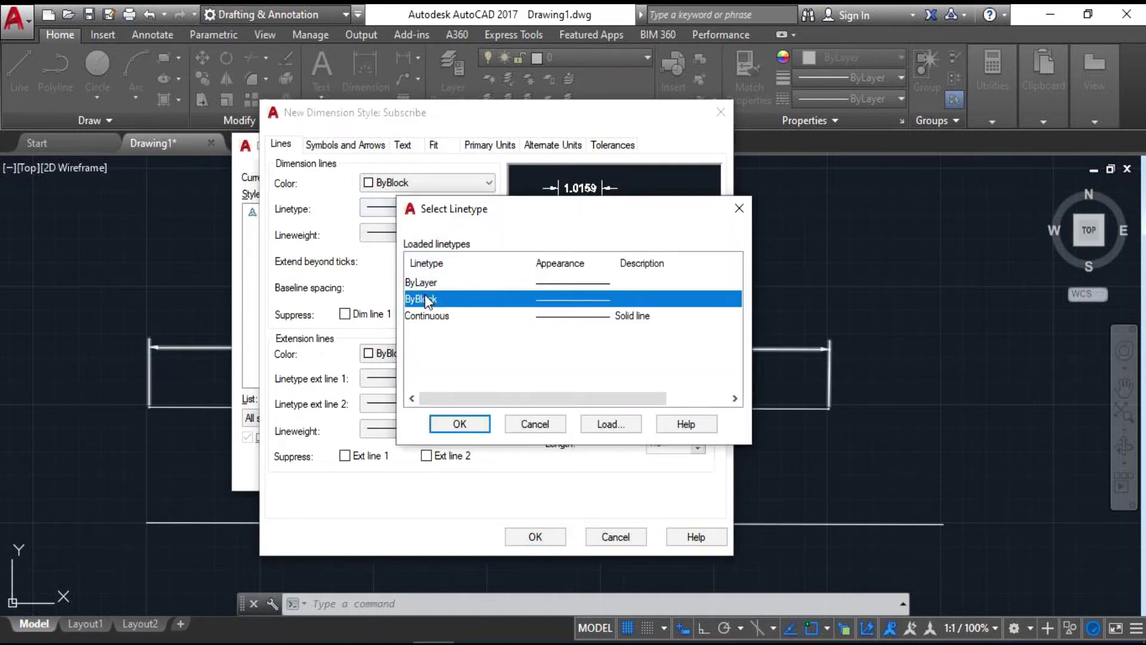
pyautogui.click(428, 283)
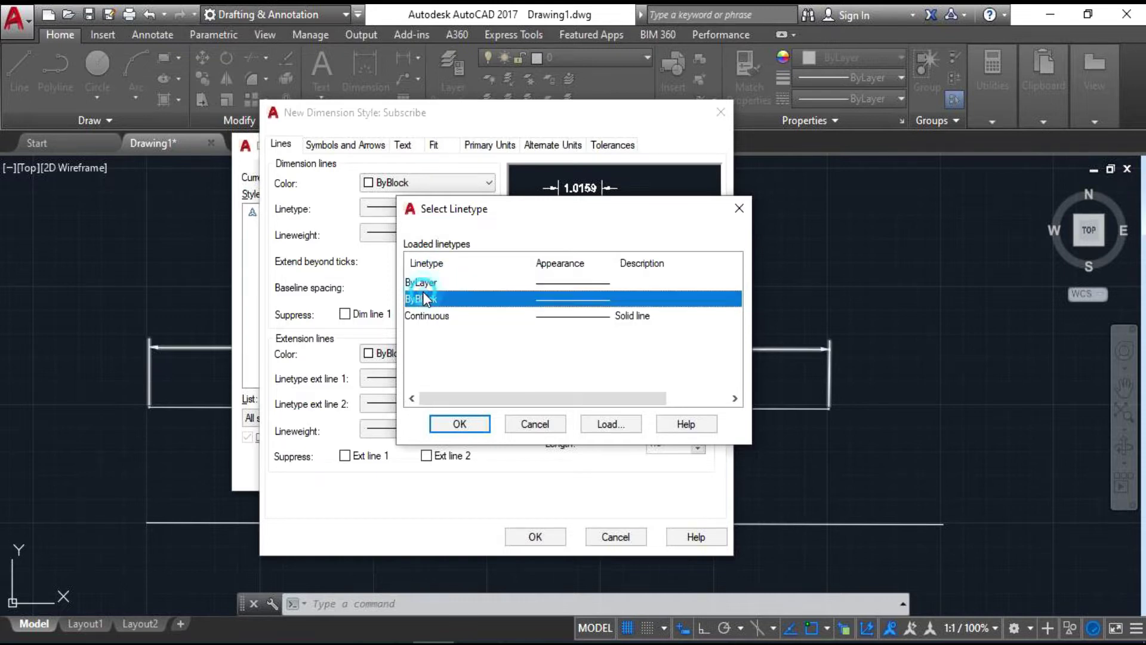
pyautogui.click(416, 316)
pyautogui.click(421, 282)
pyautogui.click(442, 299)
pyautogui.click(609, 425)
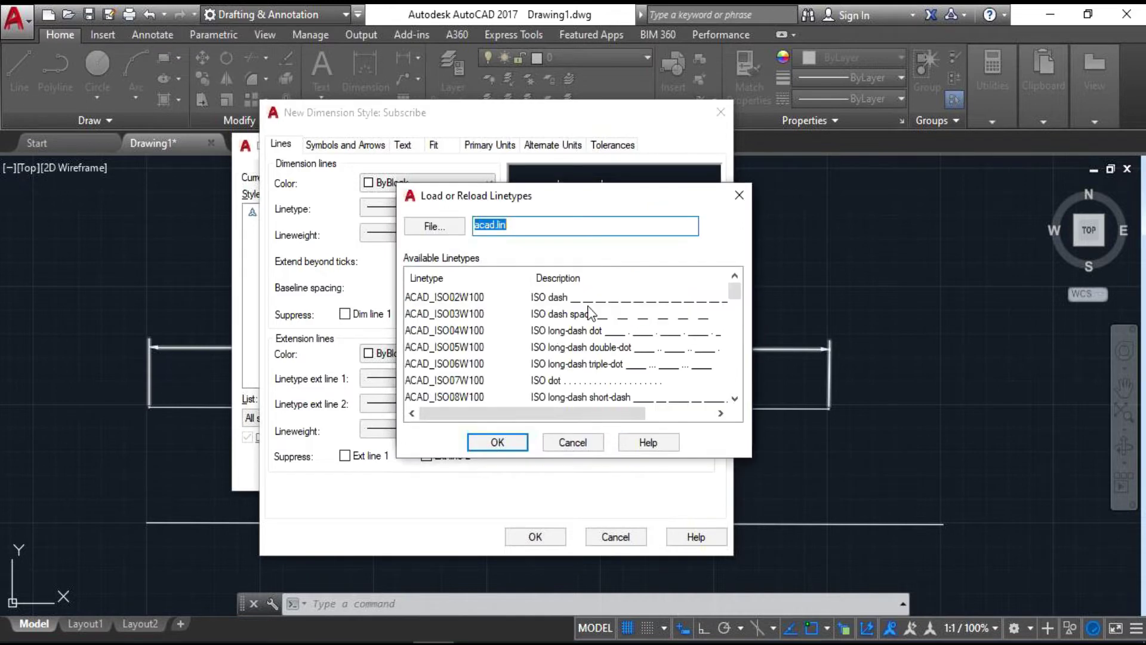
pyautogui.click(592, 298)
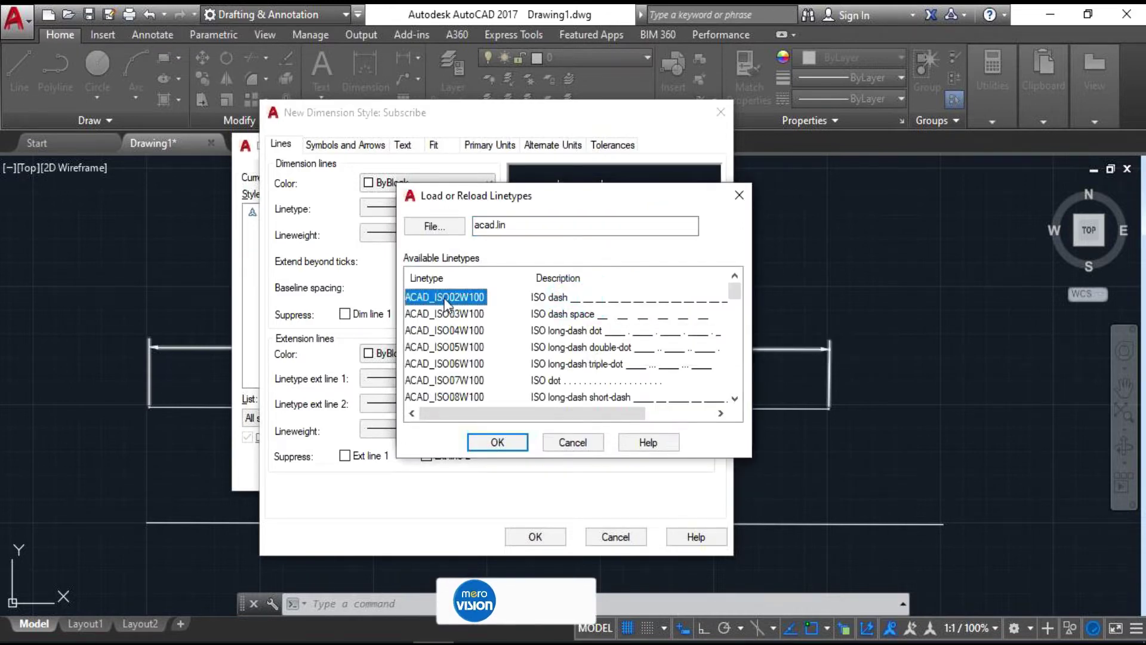
pyautogui.scroll(-1, 585, 322)
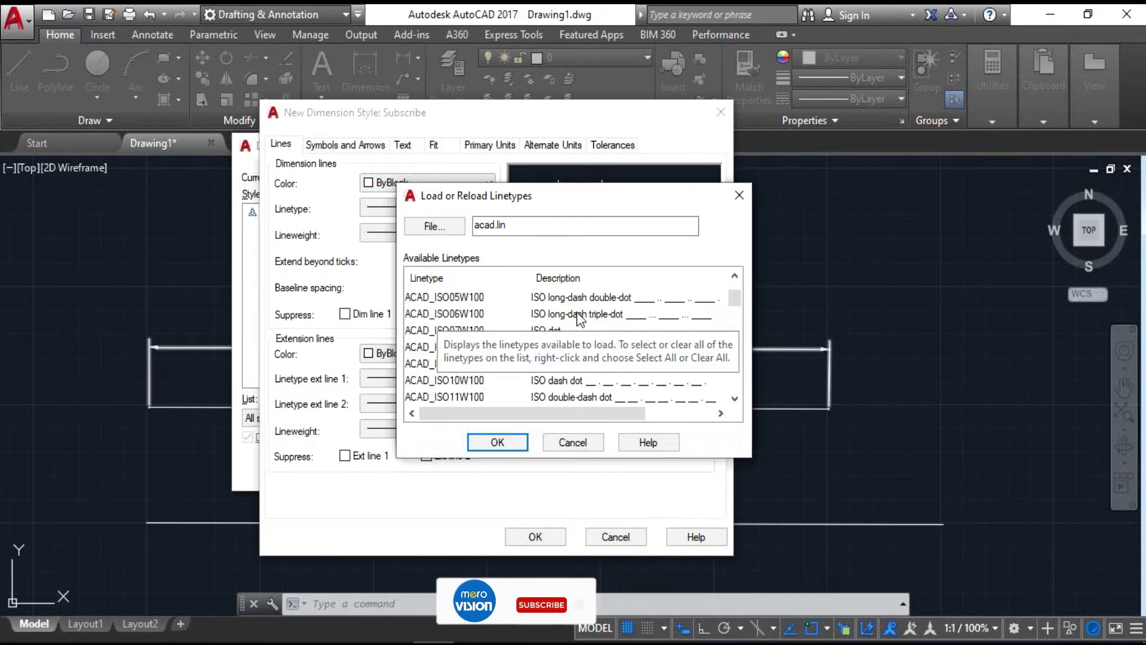
pyautogui.click(576, 313)
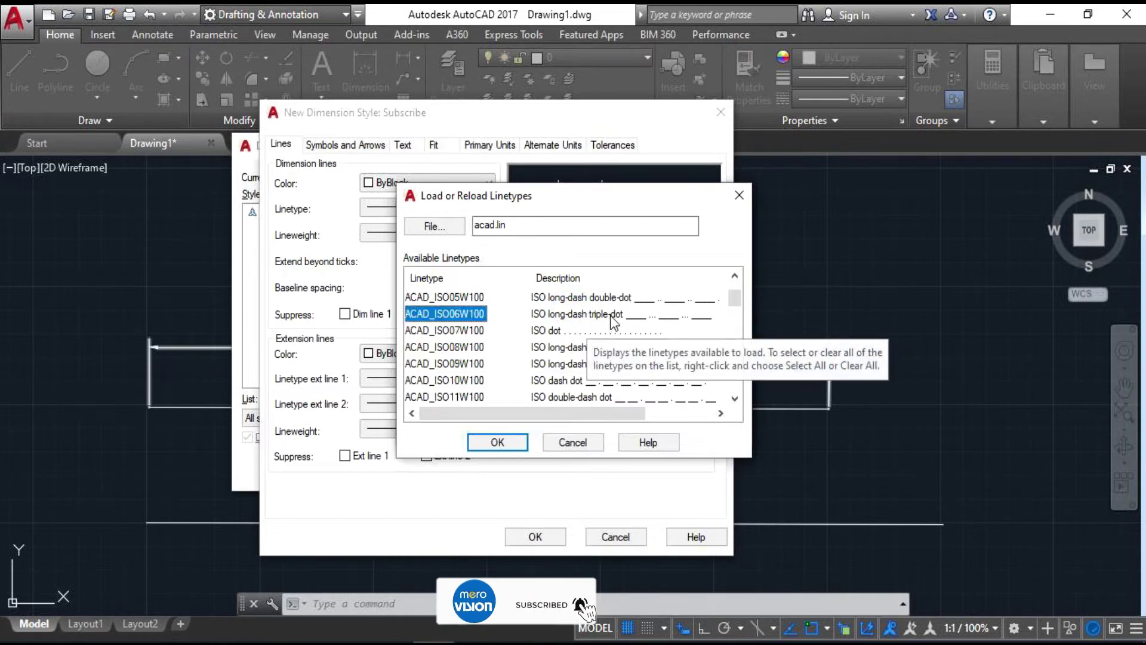
pyautogui.click(571, 382)
pyautogui.click(567, 380)
# Load the ZIGZAG linetype and apply it to the Subscribe dimension lines
pyautogui.scroll(-3, 583, 345)
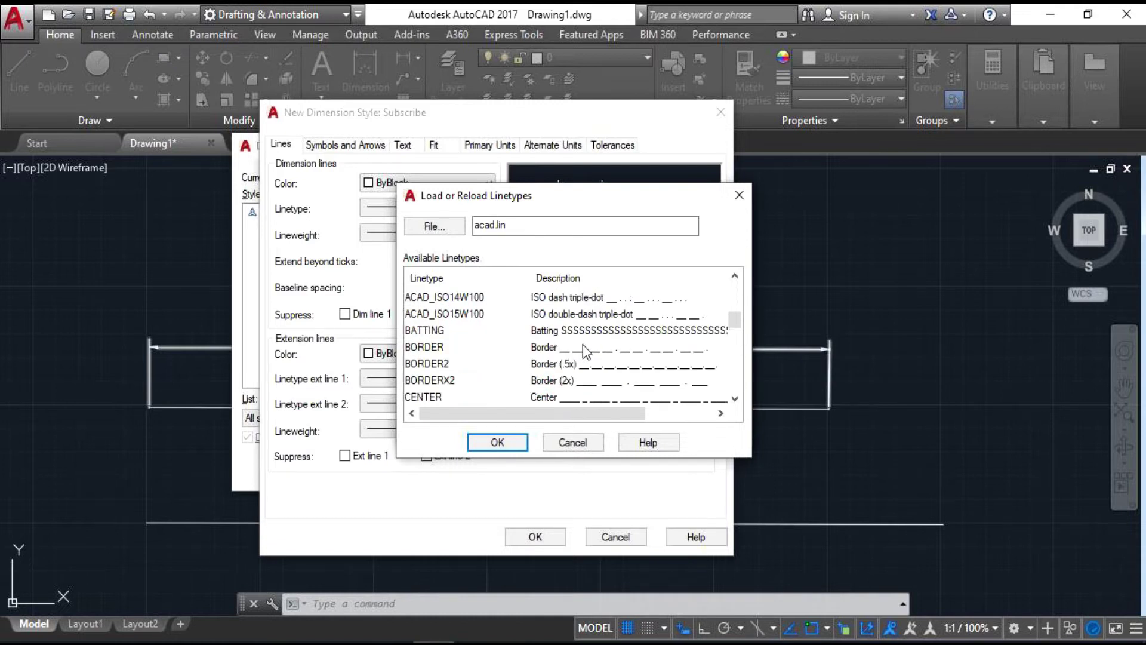
pyautogui.scroll(1, 582, 345)
pyautogui.scroll(-3, 583, 345)
pyautogui.scroll(-4, 582, 345)
pyautogui.scroll(-1, 583, 345)
pyautogui.scroll(4, 582, 345)
pyautogui.scroll(8, 582, 345)
pyautogui.scroll(-5, 582, 345)
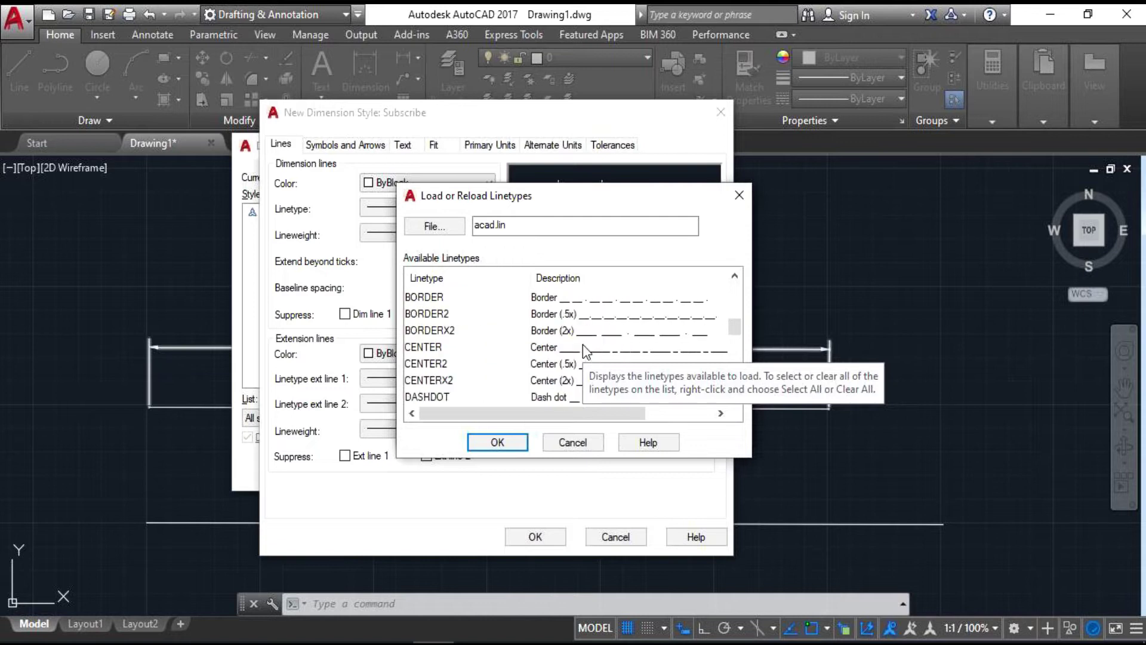
pyautogui.scroll(1, 583, 346)
pyautogui.scroll(-1, 583, 346)
pyautogui.scroll(-1, 603, 321)
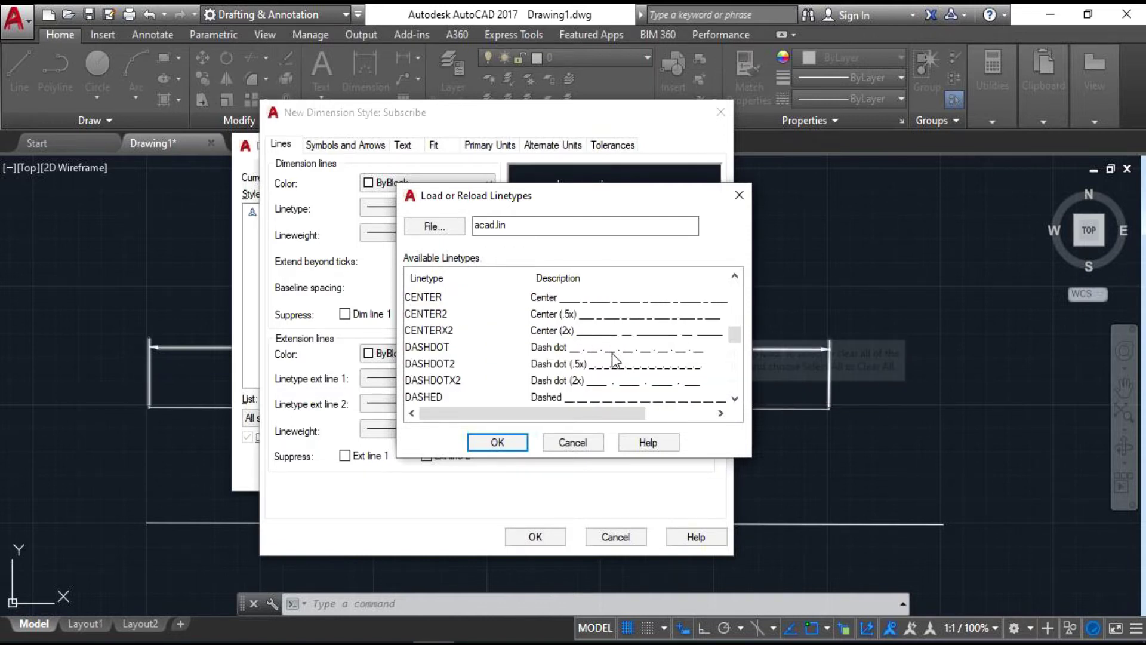
pyautogui.scroll(-2, 611, 354)
pyautogui.scroll(-1, 611, 353)
pyautogui.scroll(-2, 611, 353)
pyautogui.scroll(-2, 612, 353)
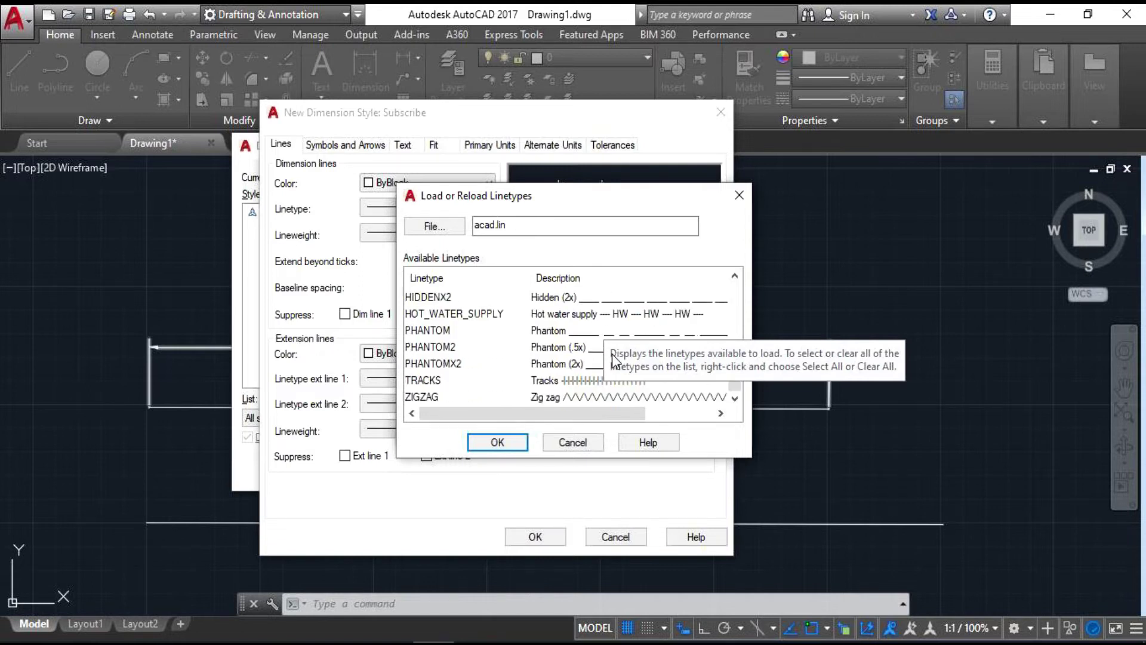
pyautogui.click(561, 396)
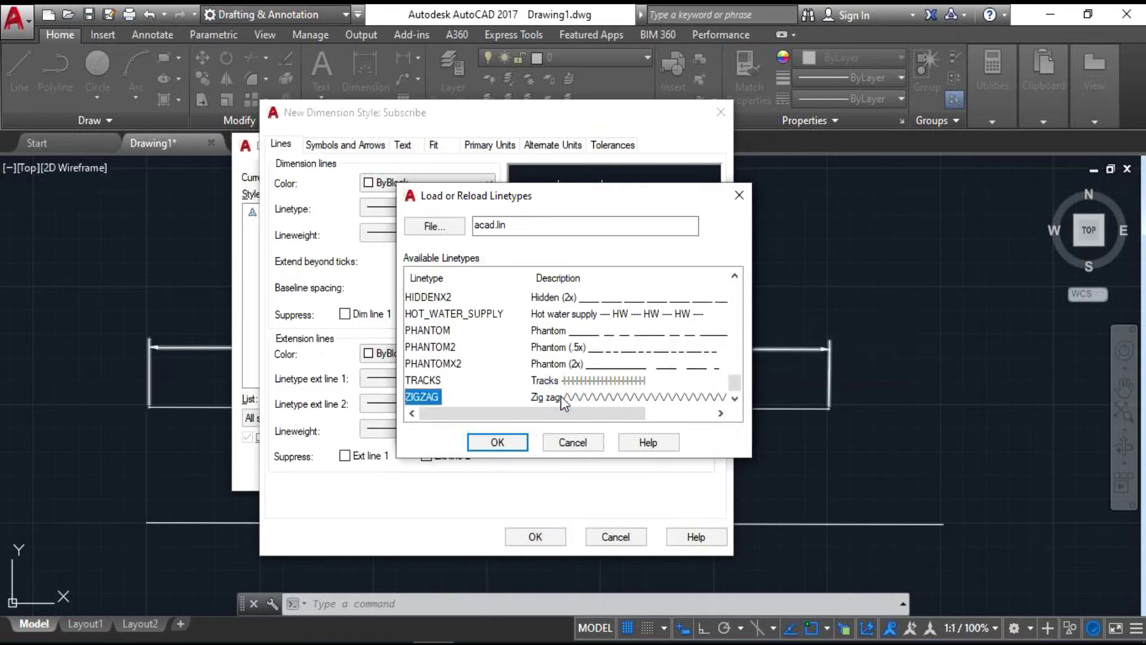
pyautogui.click(502, 440)
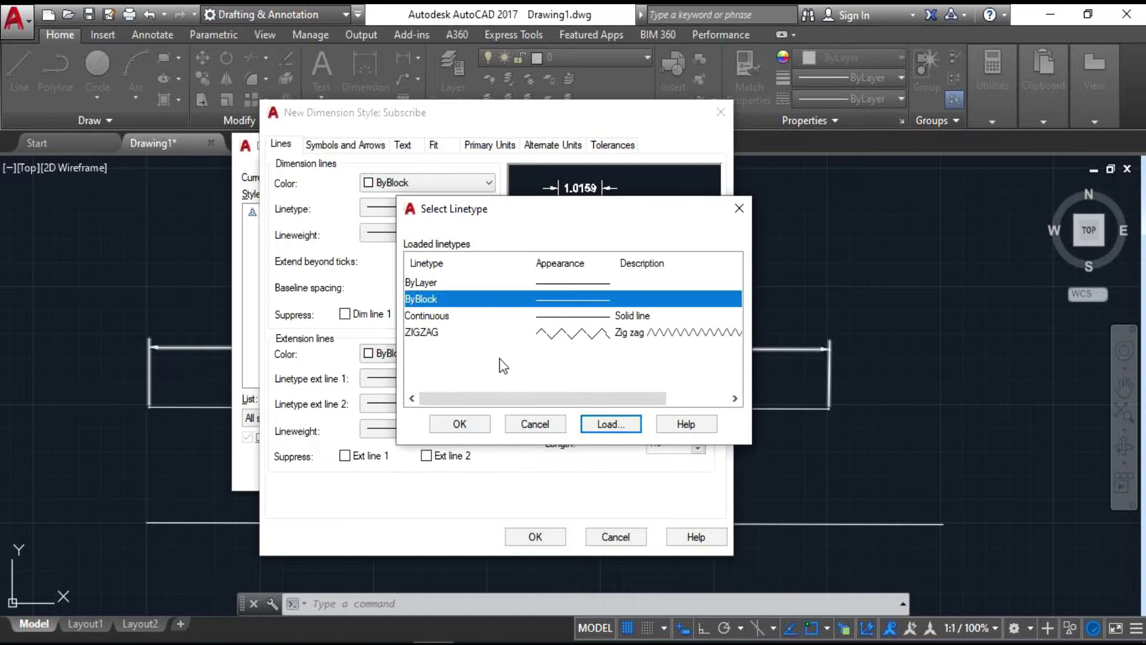
pyautogui.click(428, 335)
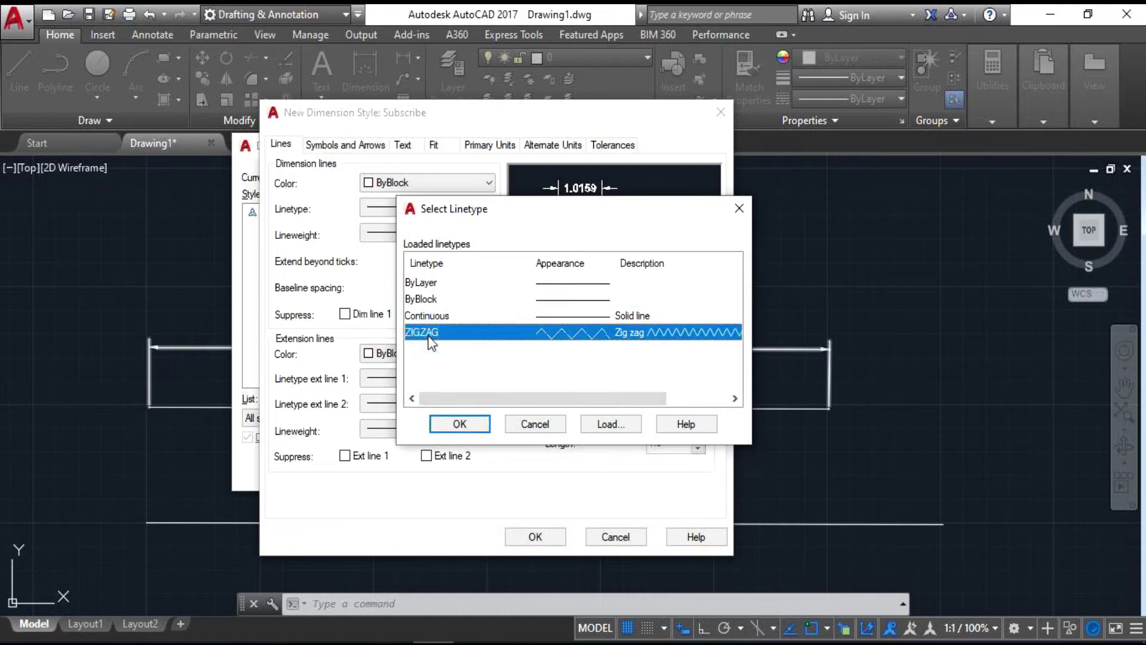
pyautogui.click(459, 424)
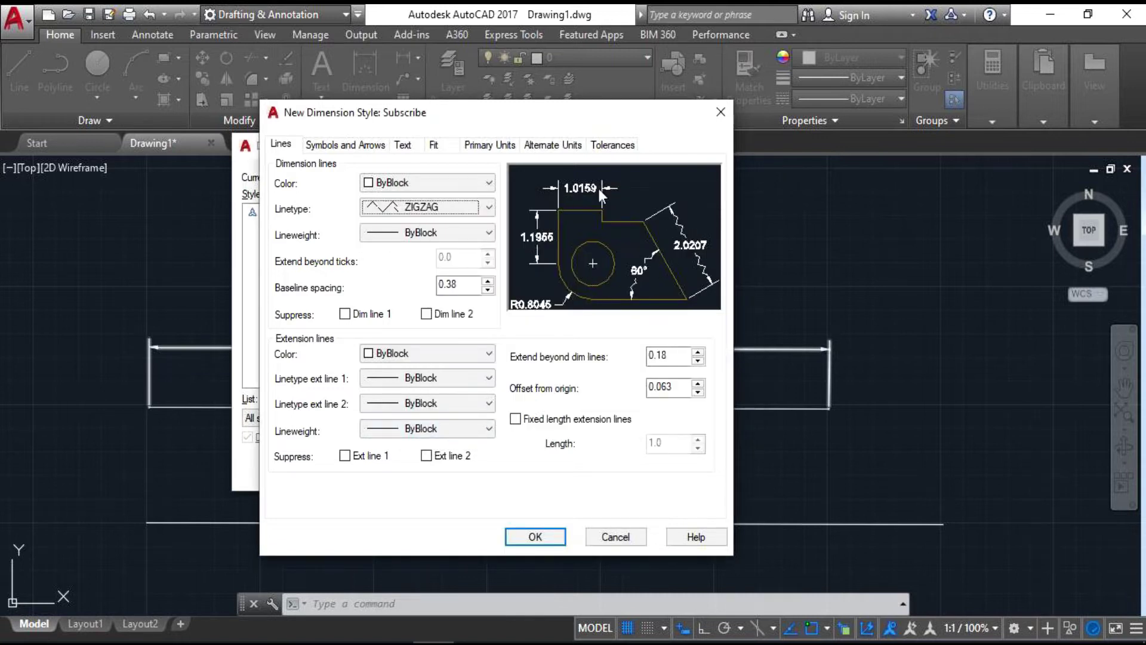
# Reset dimension-line linetype to ByBlock; try 0.50 and 0.70 mm lineweights, then revert to ByBlock
pyautogui.click(472, 207)
pyautogui.click(434, 239)
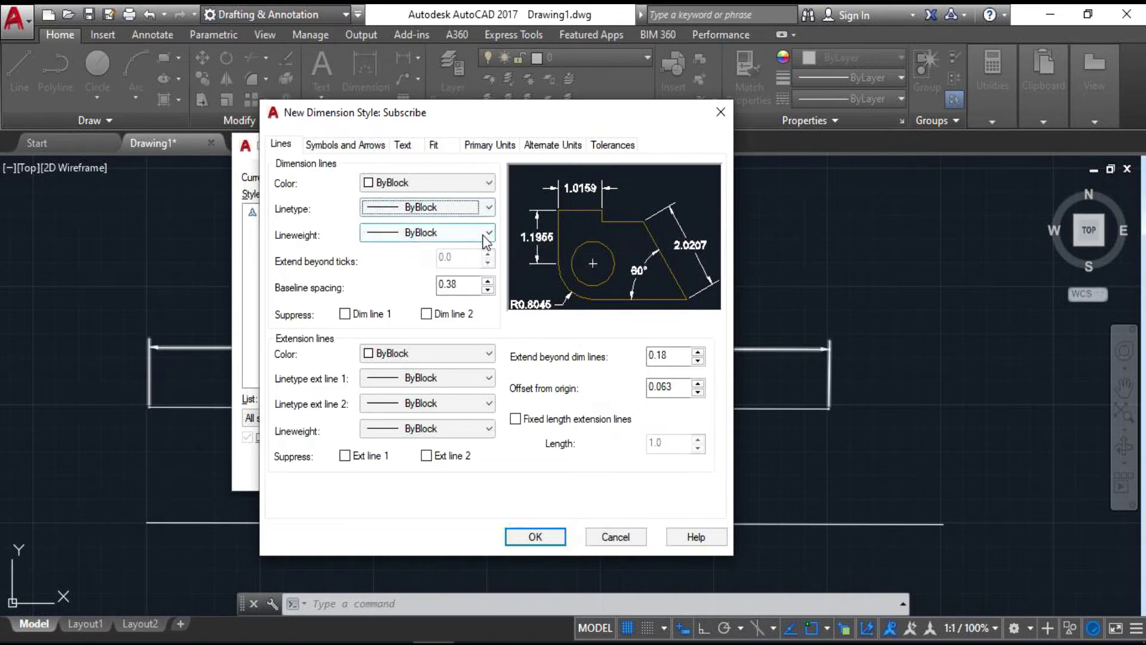
pyautogui.click(489, 232)
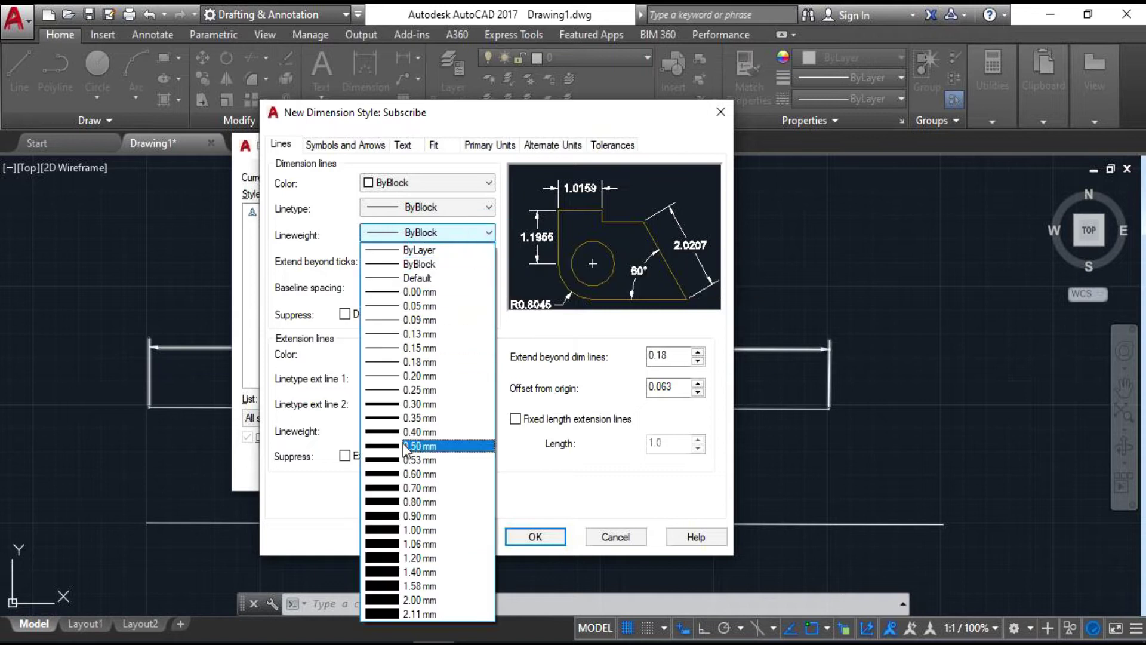
pyautogui.click(404, 446)
pyautogui.click(489, 234)
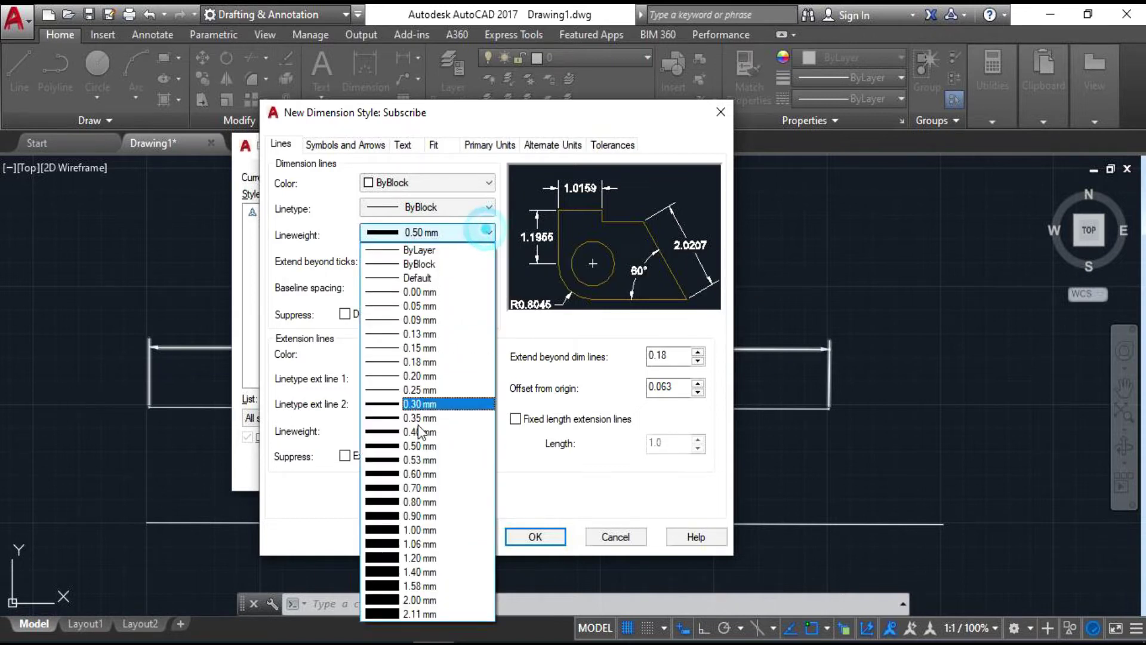
pyautogui.click(413, 482)
pyautogui.click(490, 234)
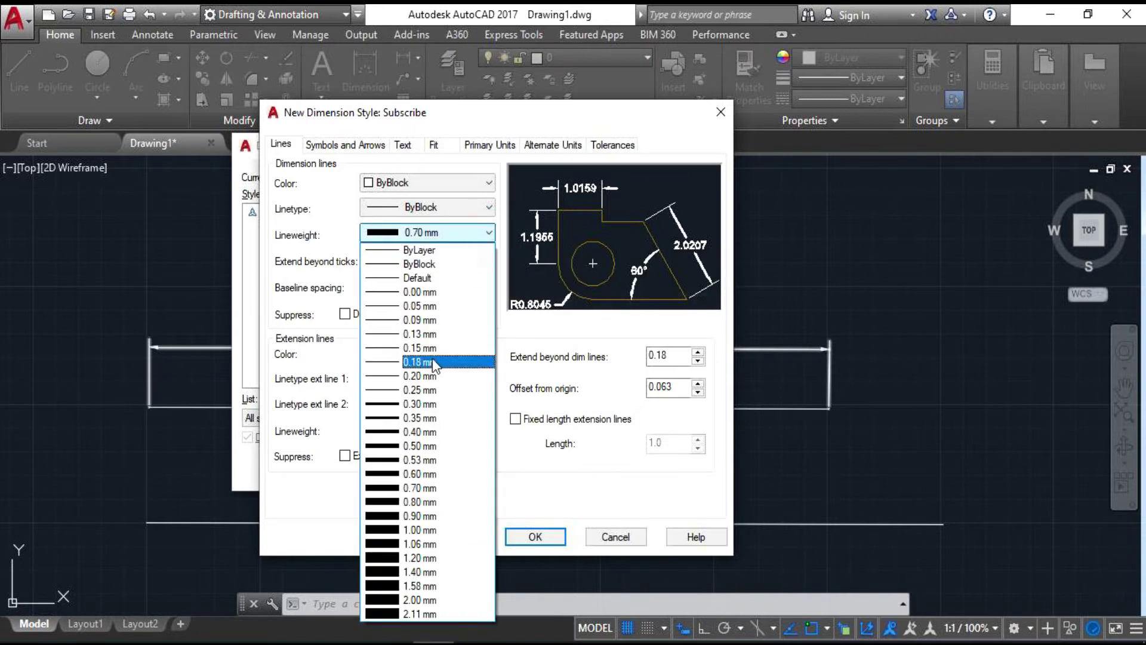
pyautogui.click(440, 263)
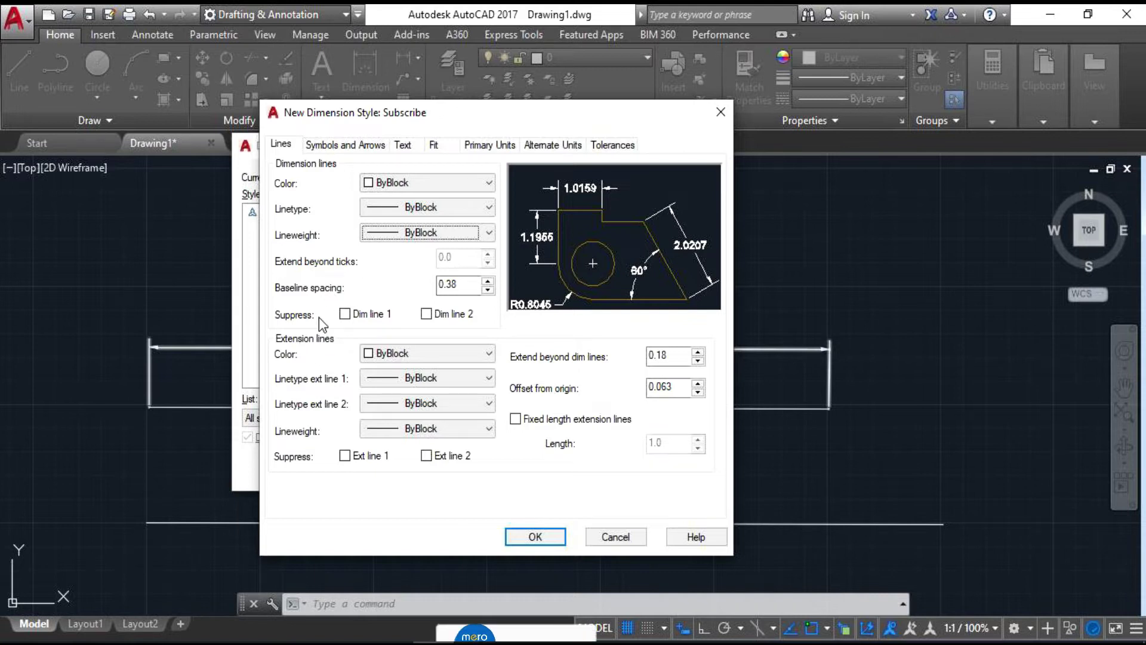
# Briefly suppress Dim line 1 and try 1.38 baseline spacing, restoring both (spacing 0.38)
pyautogui.click(346, 314)
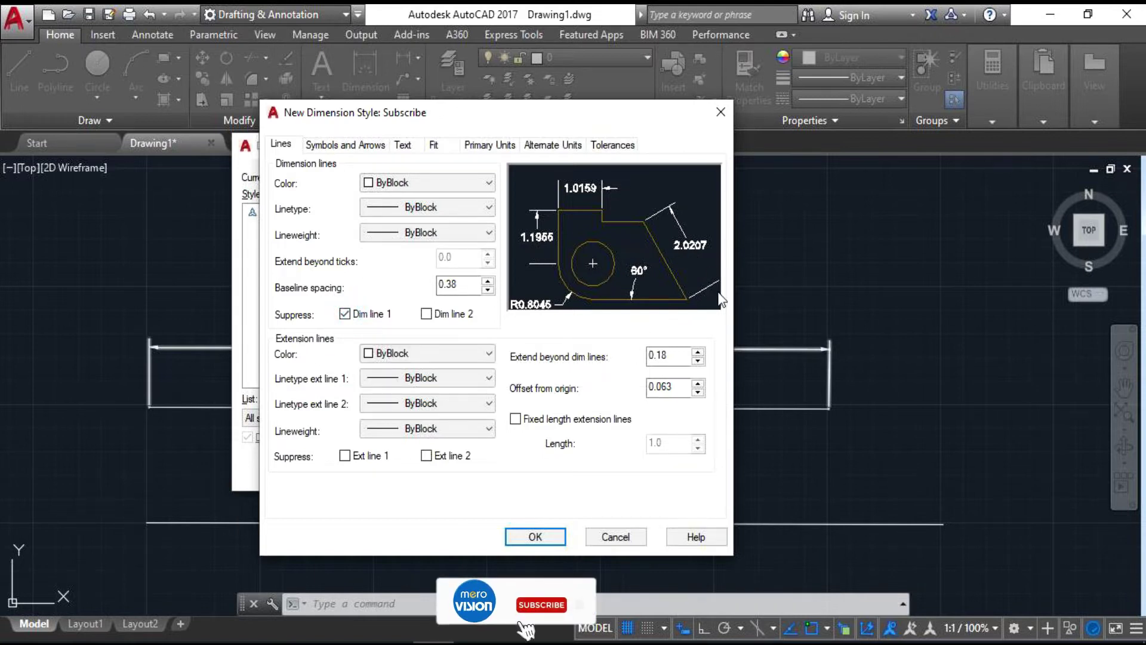
pyautogui.click(347, 314)
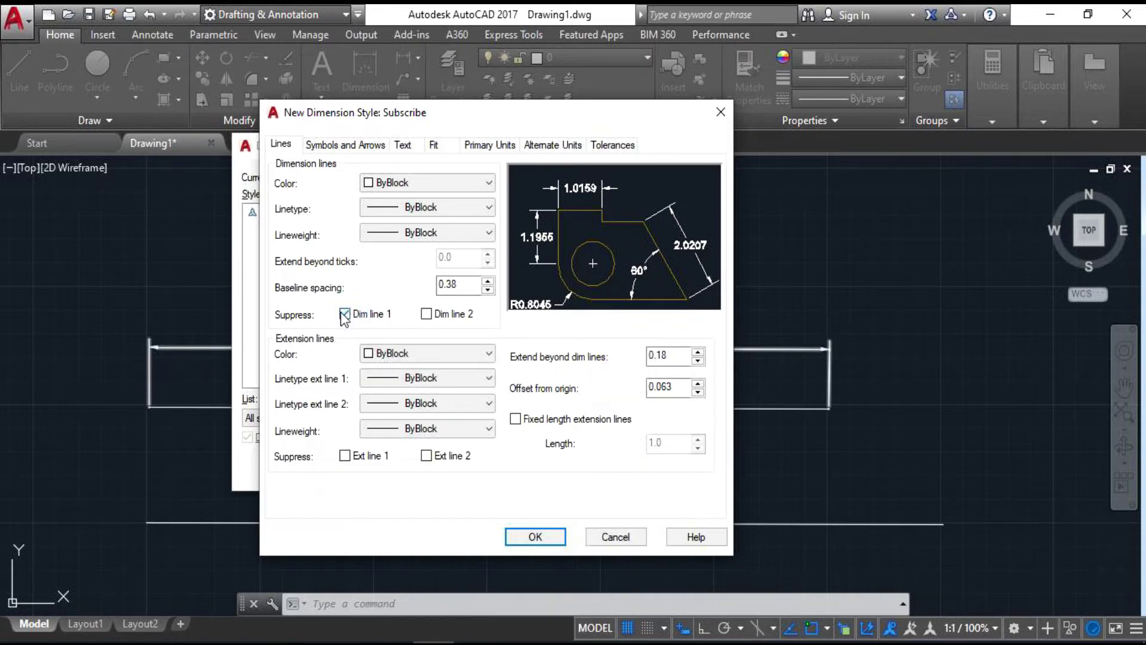
pyautogui.click(345, 314)
pyautogui.click(487, 280)
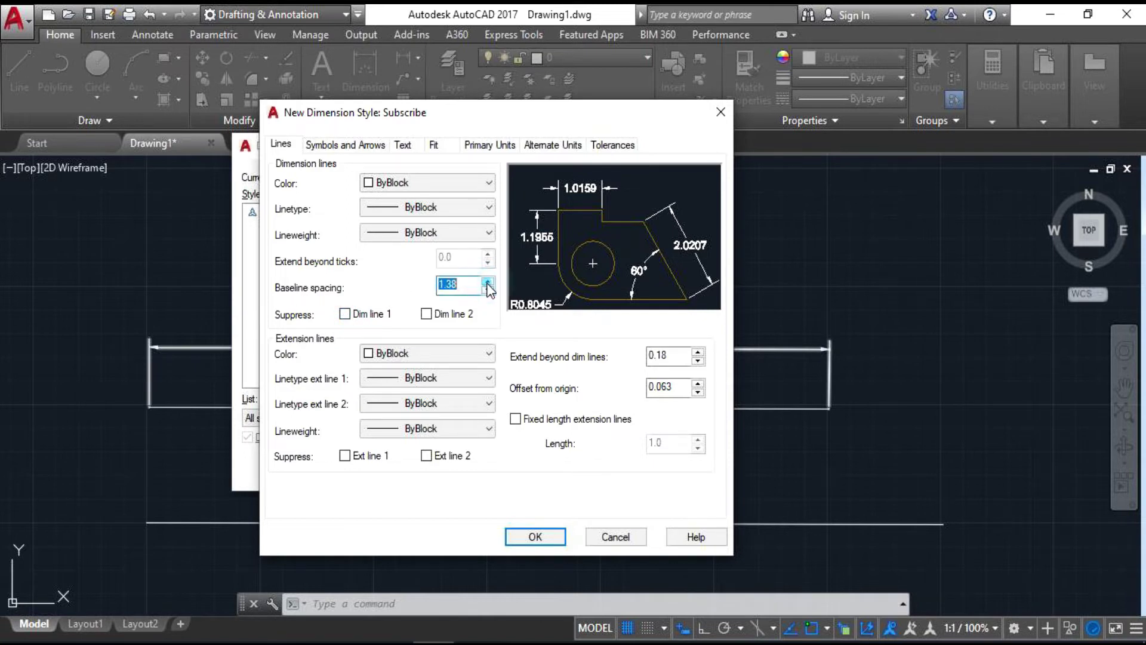
pyautogui.click(487, 290)
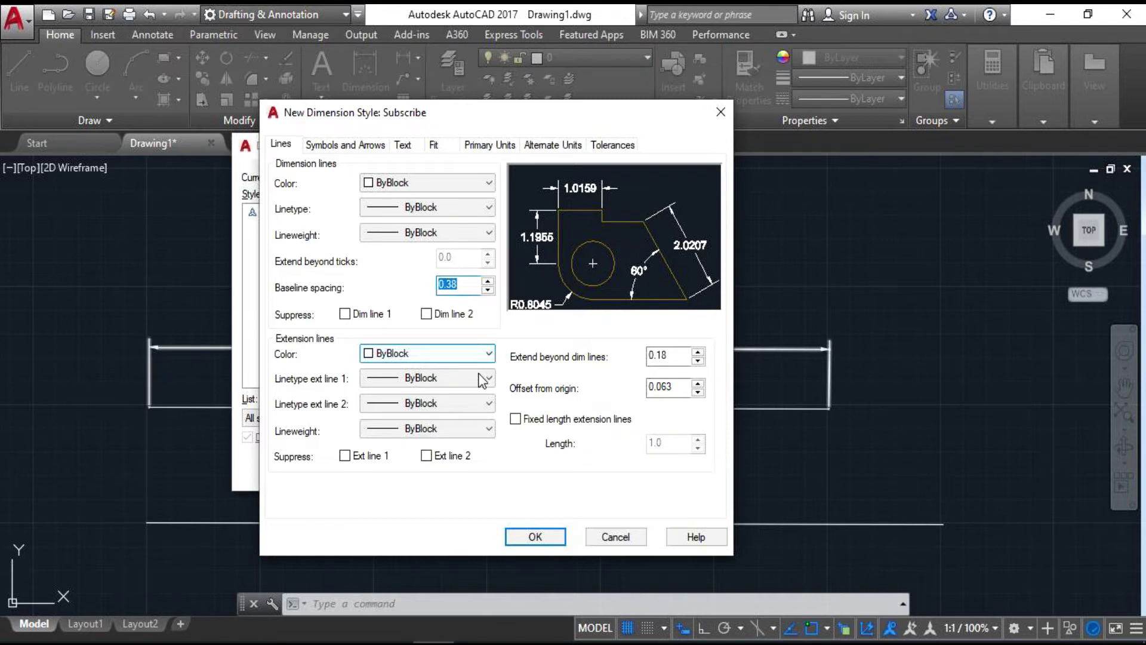
# Make the extension lines green and try a zigzag linetype on both
pyautogui.click(480, 354)
pyautogui.click(424, 428)
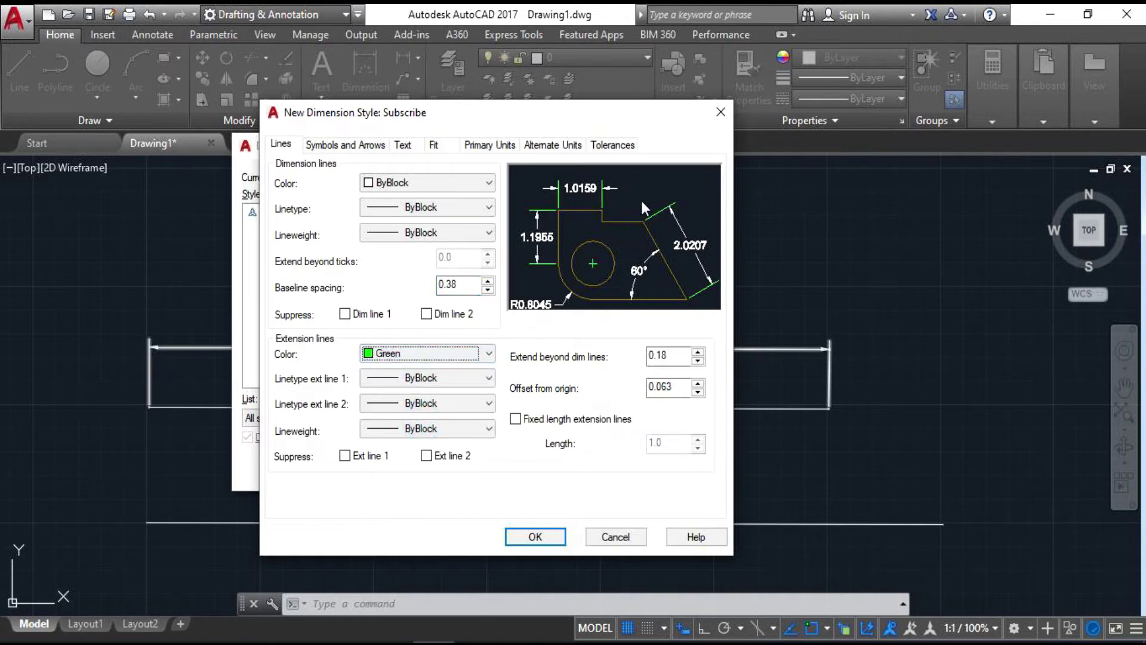
pyautogui.click(486, 377)
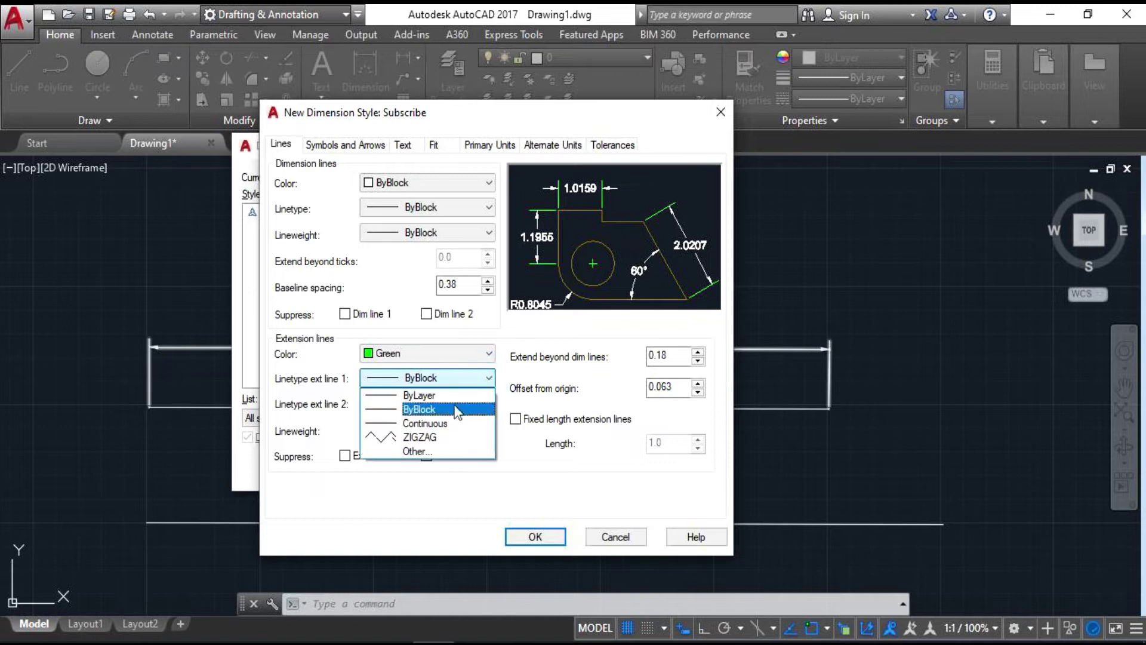
pyautogui.click(439, 432)
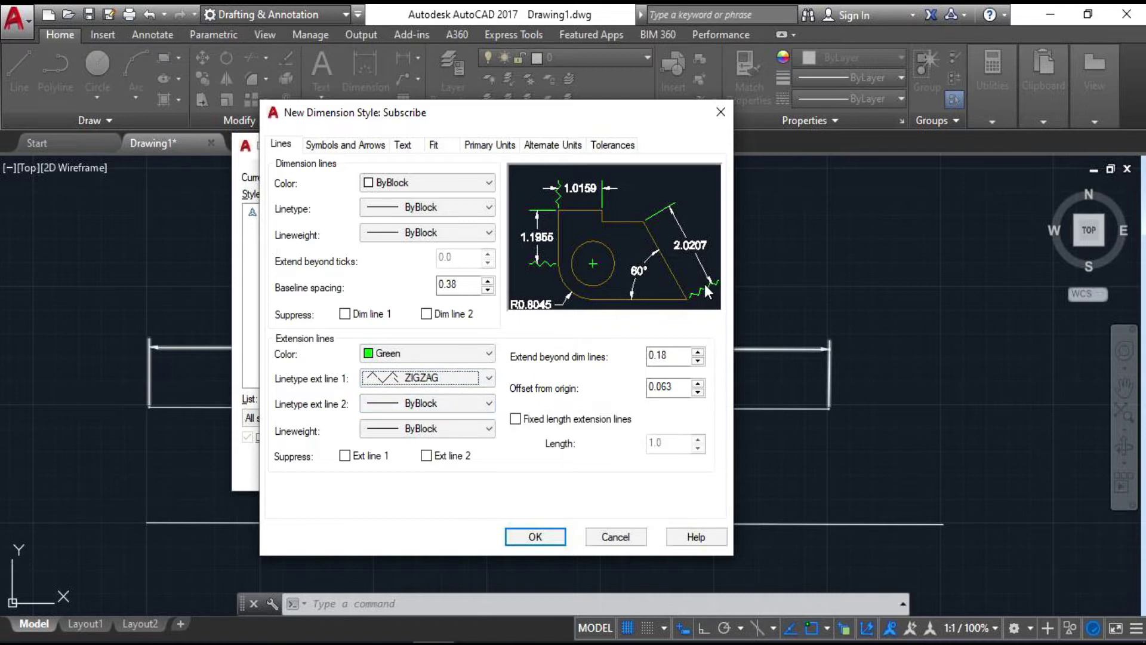
pyautogui.click(488, 404)
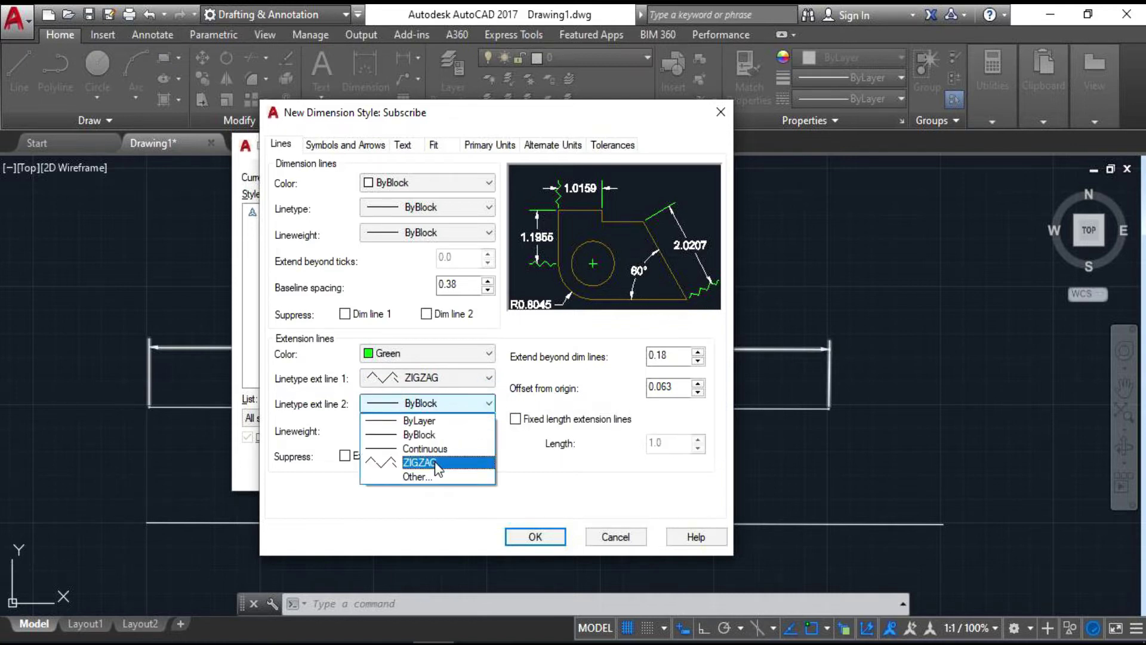
pyautogui.click(427, 463)
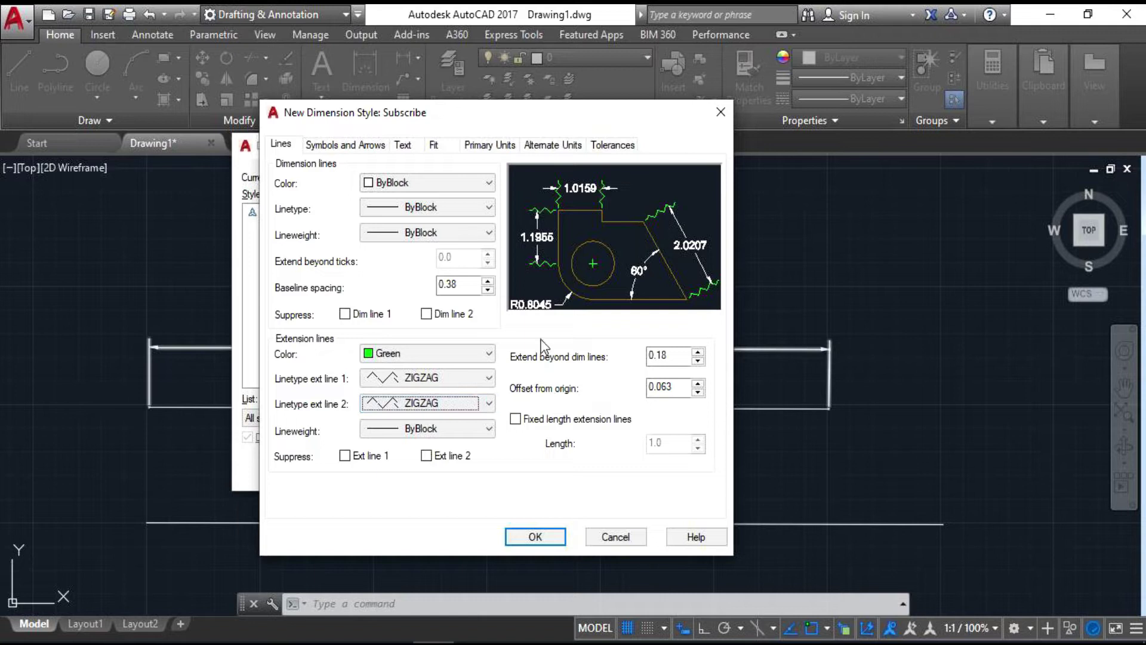
# Return both extension lines to ByBlock linetype, briefly hiding and restoring the first
pyautogui.click(488, 403)
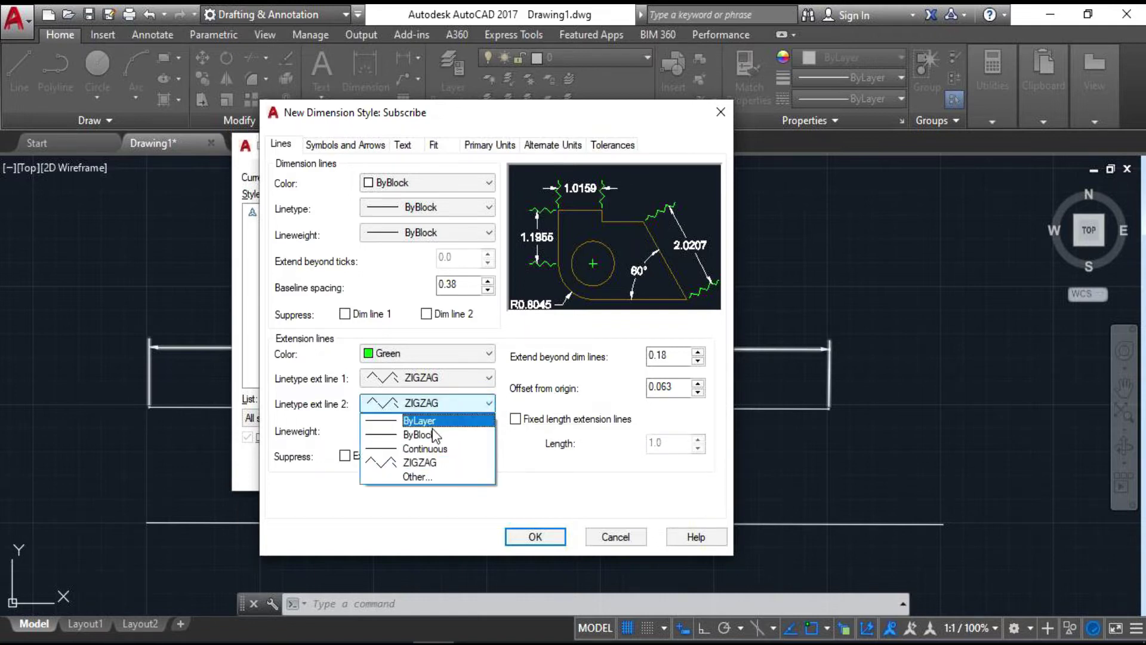
pyautogui.click(426, 435)
pyautogui.click(488, 378)
pyautogui.click(452, 408)
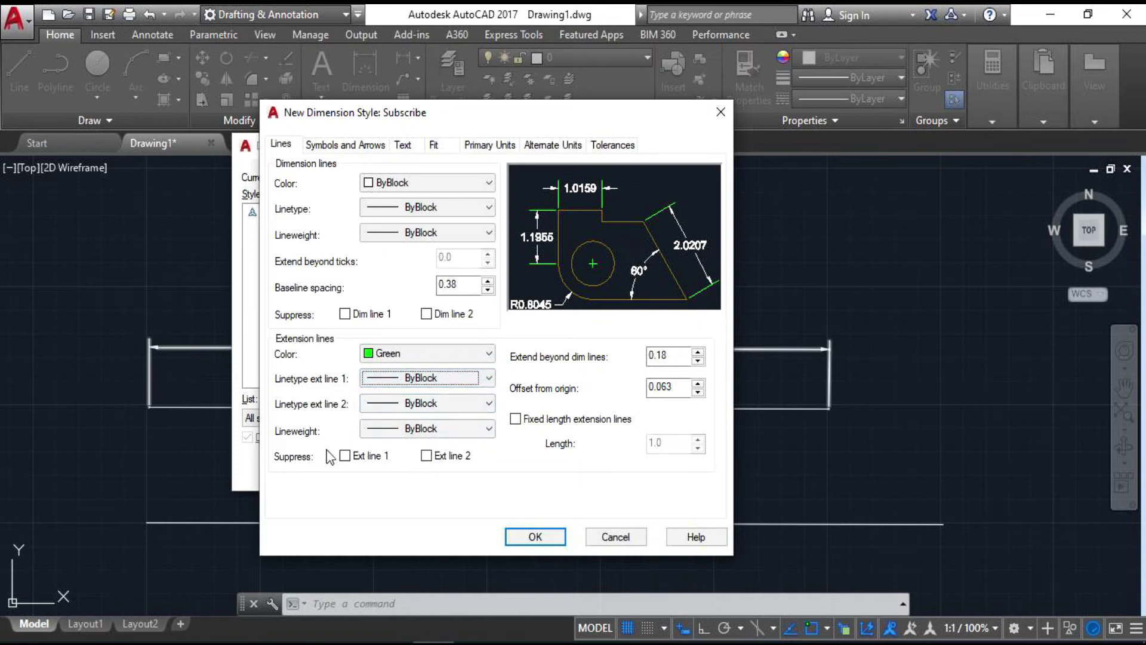
pyautogui.click(345, 456)
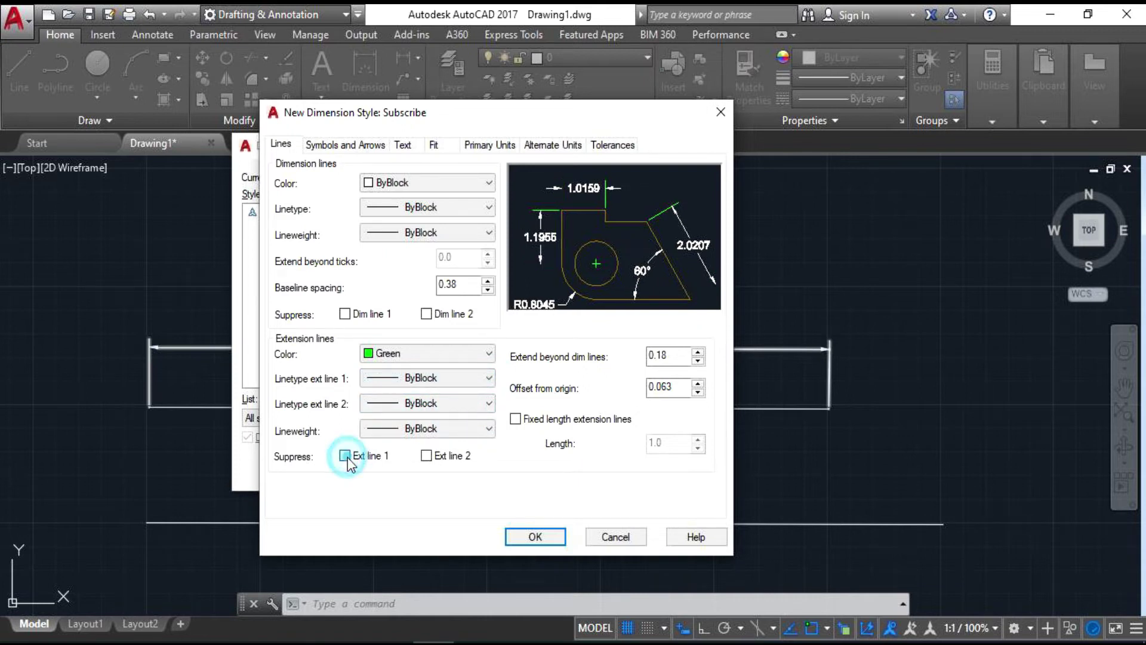
pyautogui.click(425, 457)
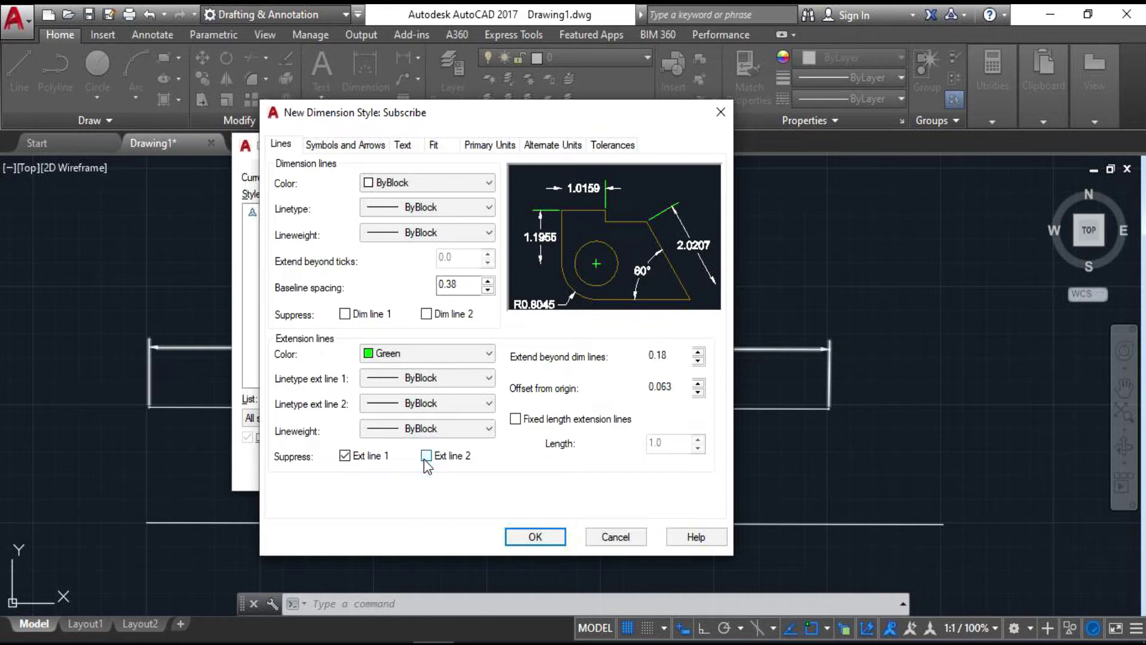
pyautogui.click(345, 456)
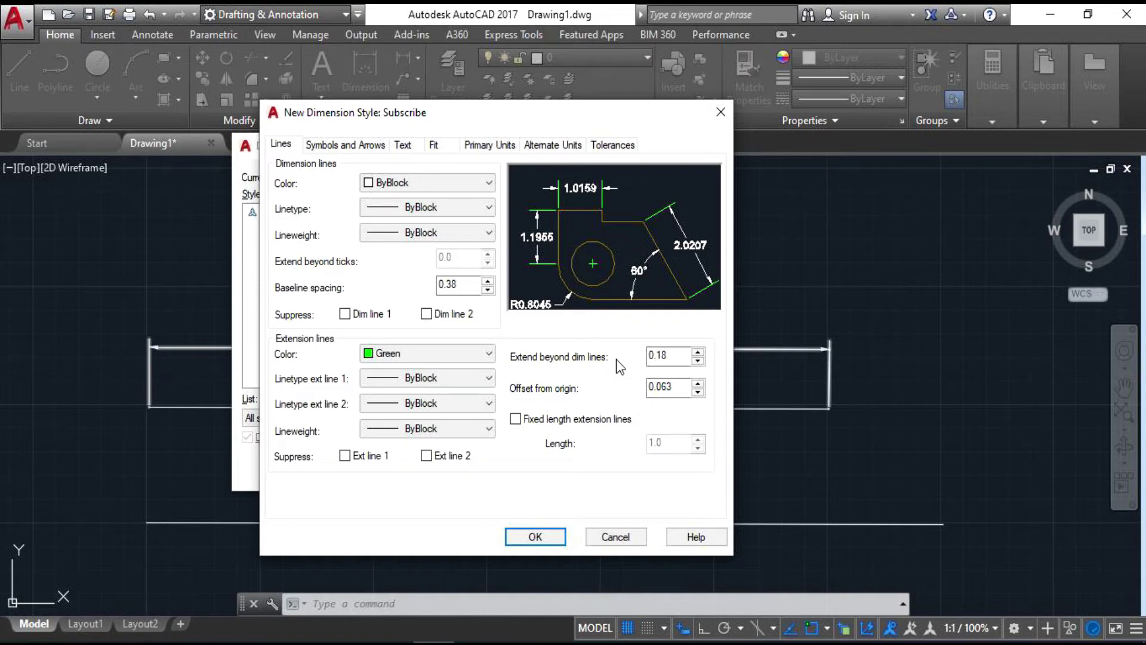
# Toggle fixed-length extension lines on and off, leaving them unchecked
pyautogui.doubleClick(663, 355)
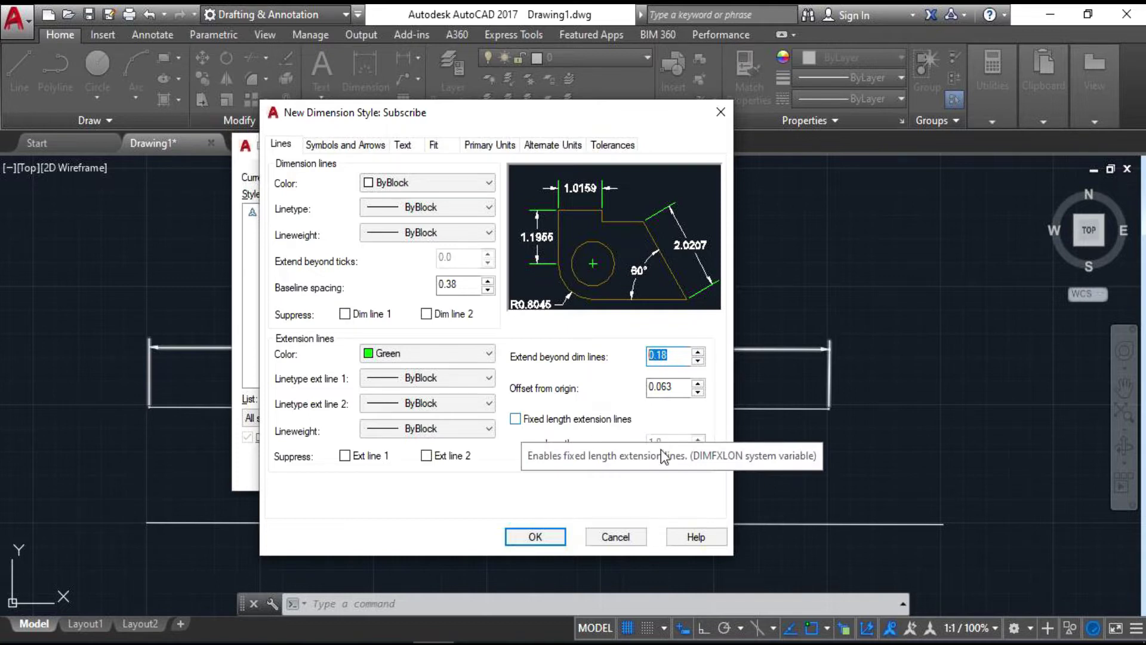
pyautogui.click(517, 419)
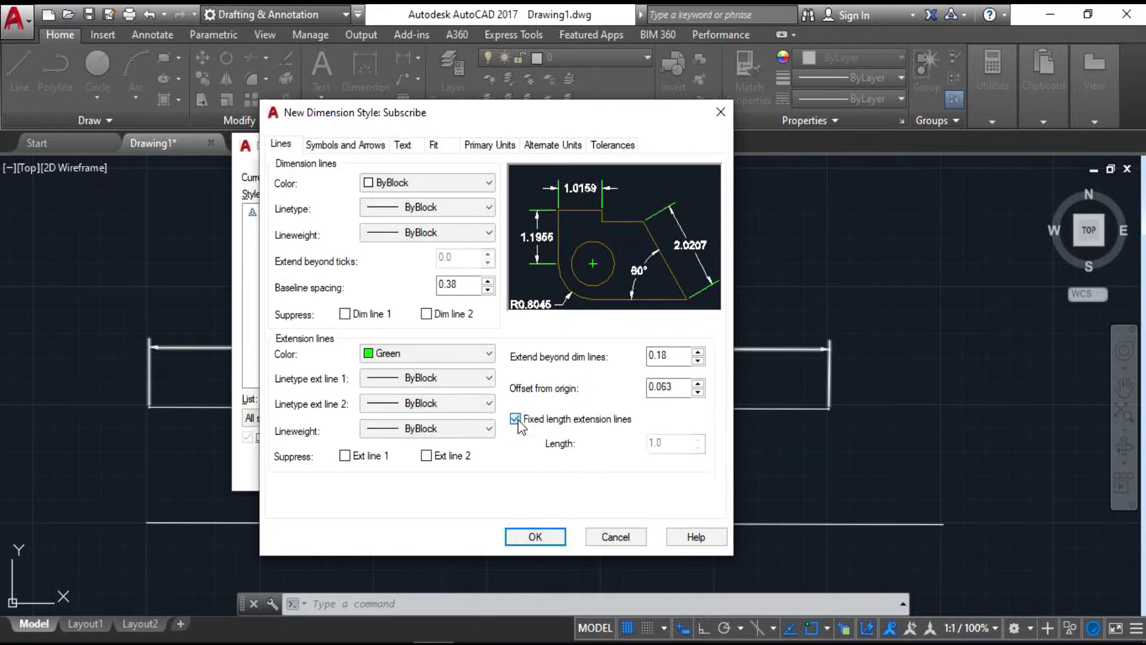
pyautogui.click(516, 419)
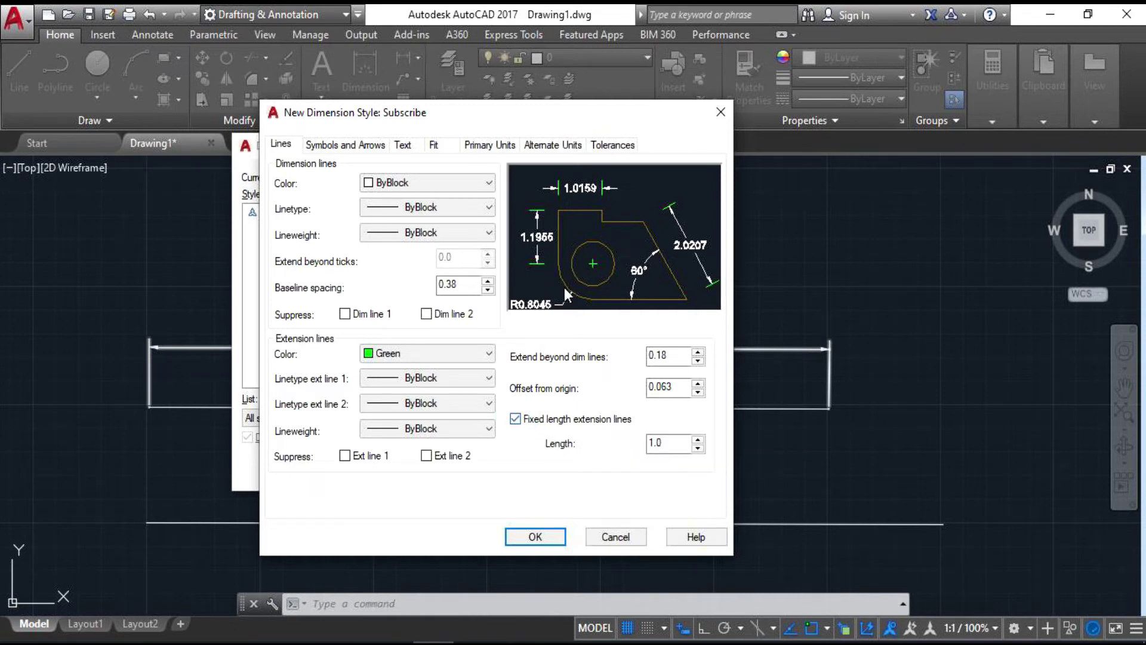
pyautogui.click(516, 419)
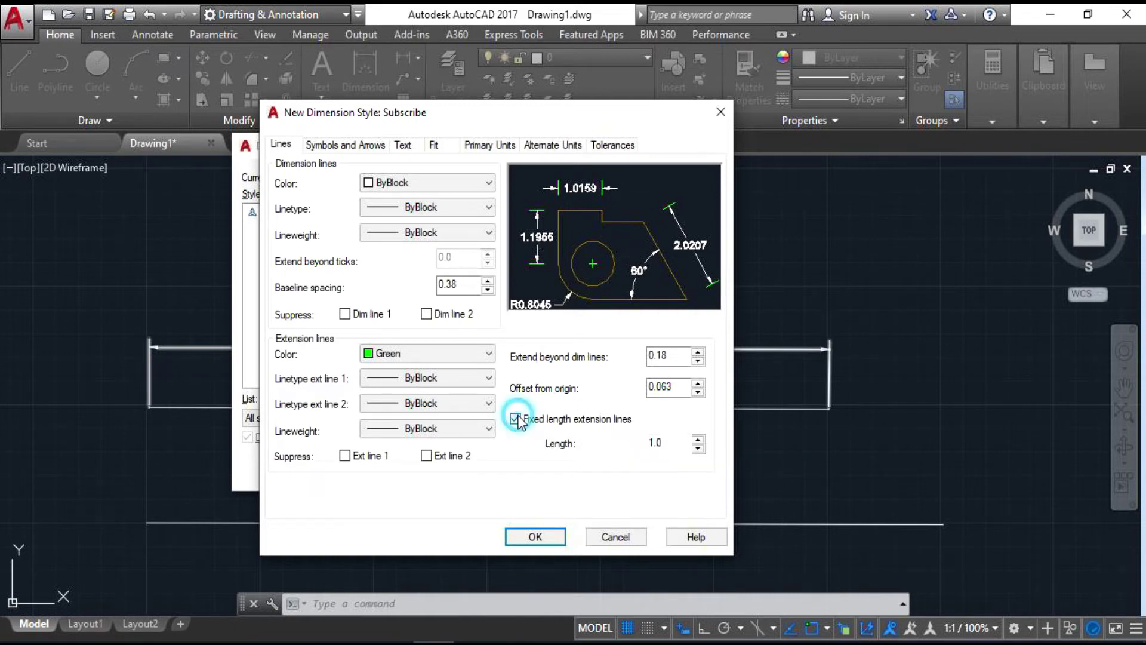
pyautogui.click(515, 419)
pyautogui.click(515, 419)
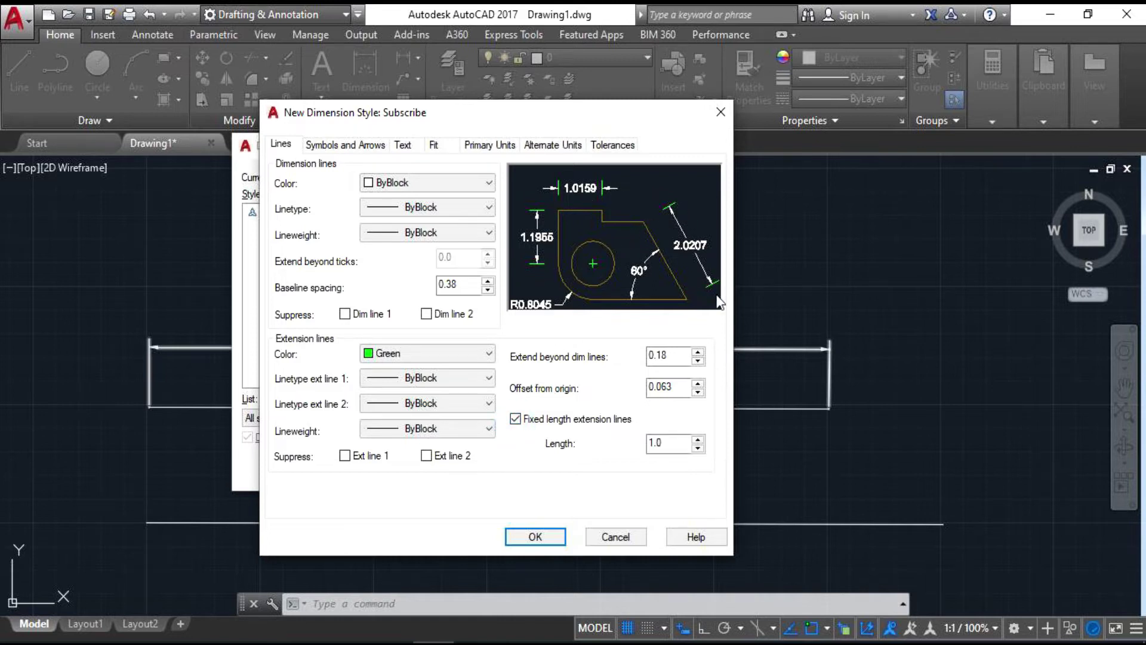
pyautogui.click(515, 419)
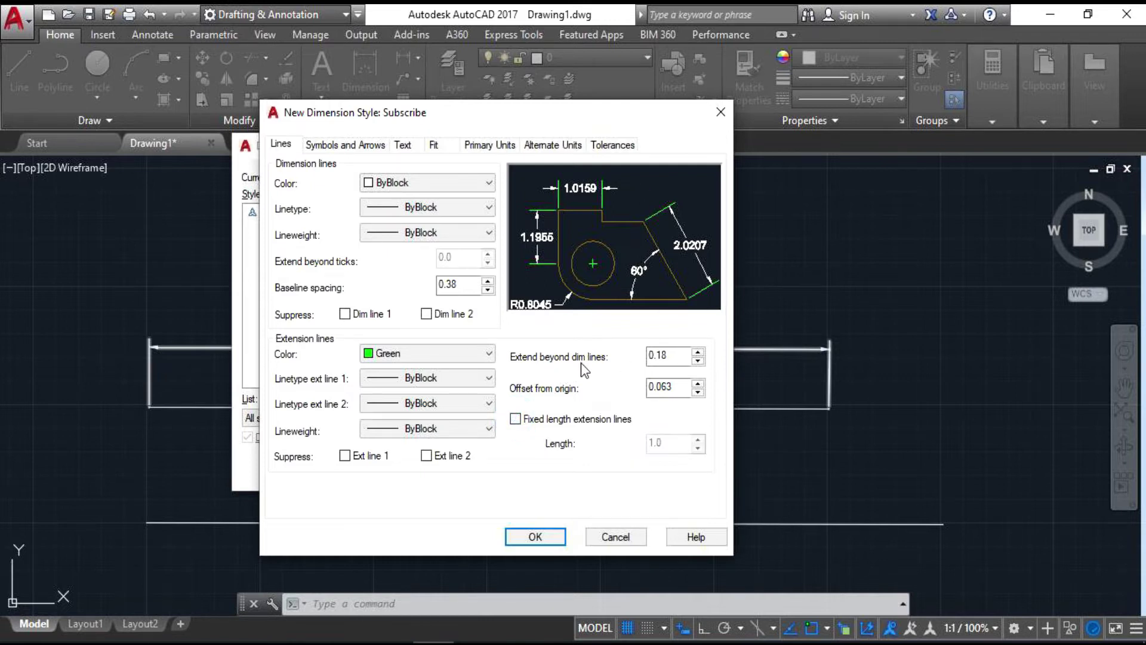
# Set the extension beyond dimension lines to 0.2
pyautogui.doubleClick(677, 356)
pyautogui.write('1.68')
pyautogui.click(699, 356)
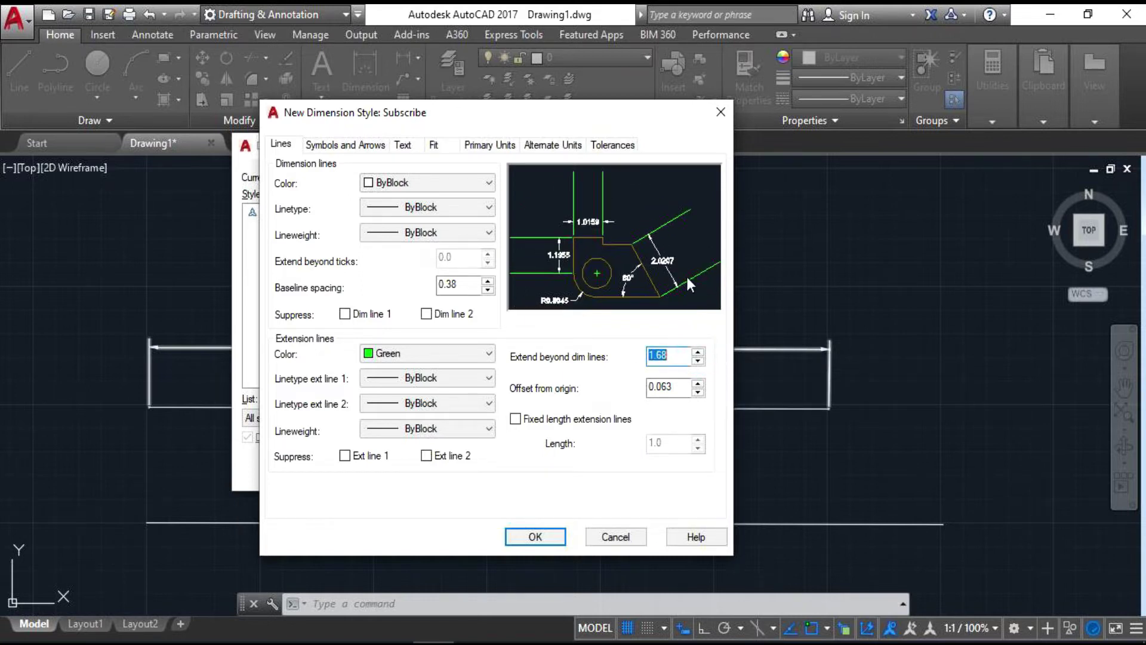
pyautogui.click(697, 362)
pyautogui.click(697, 361)
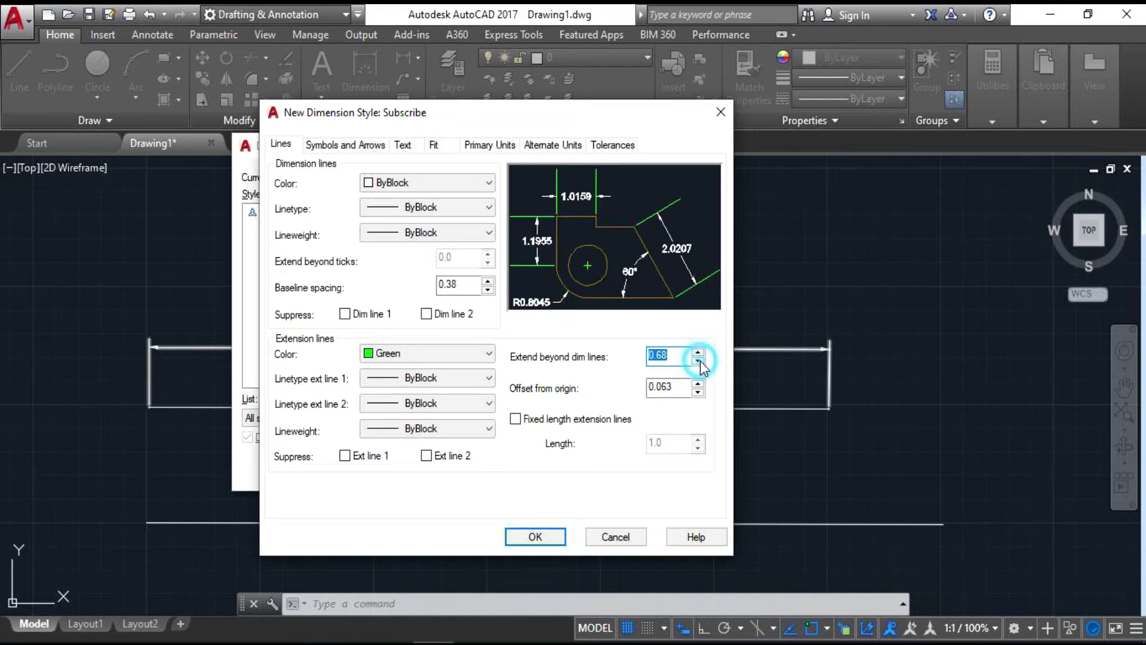
pyautogui.click(699, 360)
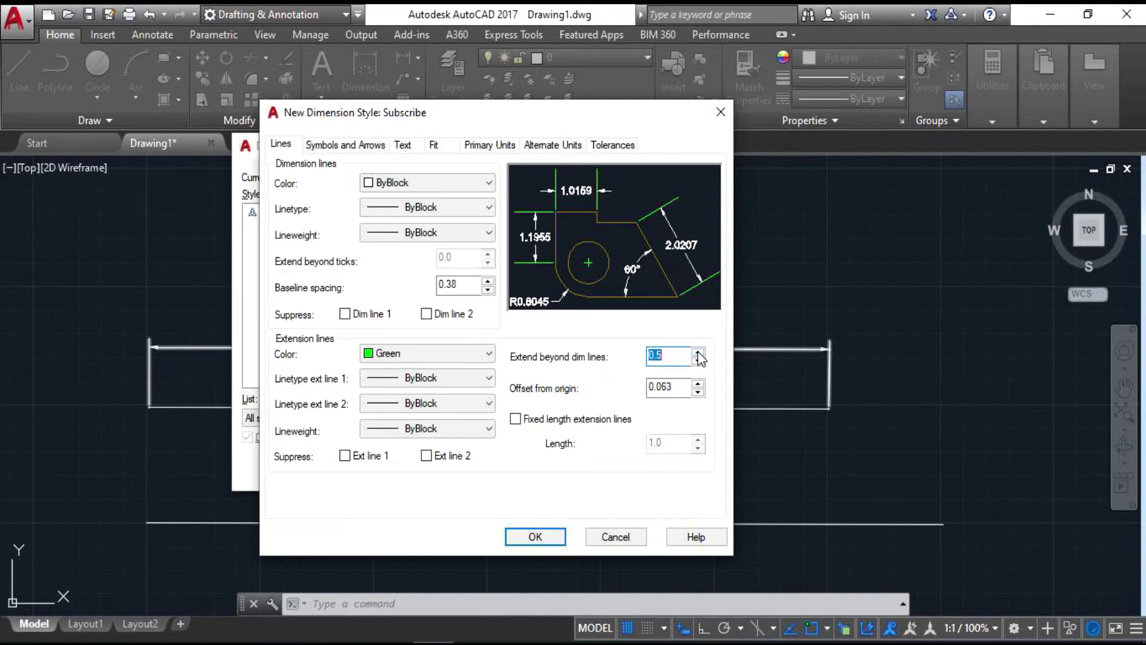
pyautogui.doubleClick(681, 352)
pyautogui.write('0.2')
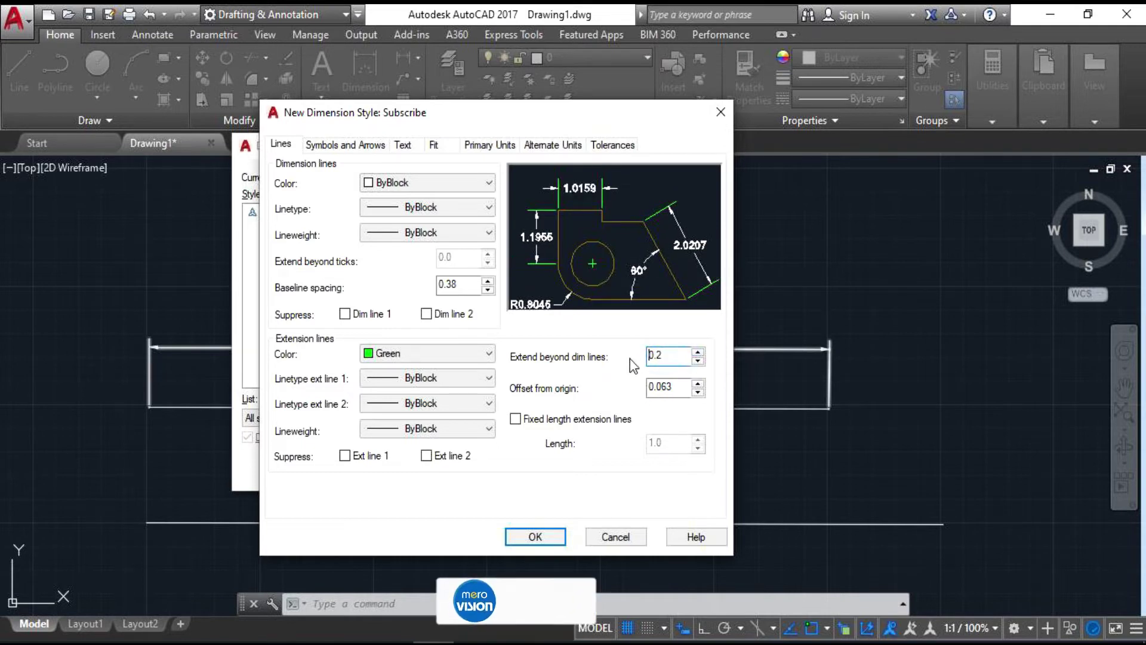
# Set offset from origin to 0.5 and enable fixed-length extension lines at 1.0
pyautogui.doubleClick(666, 388)
pyautogui.write('1')
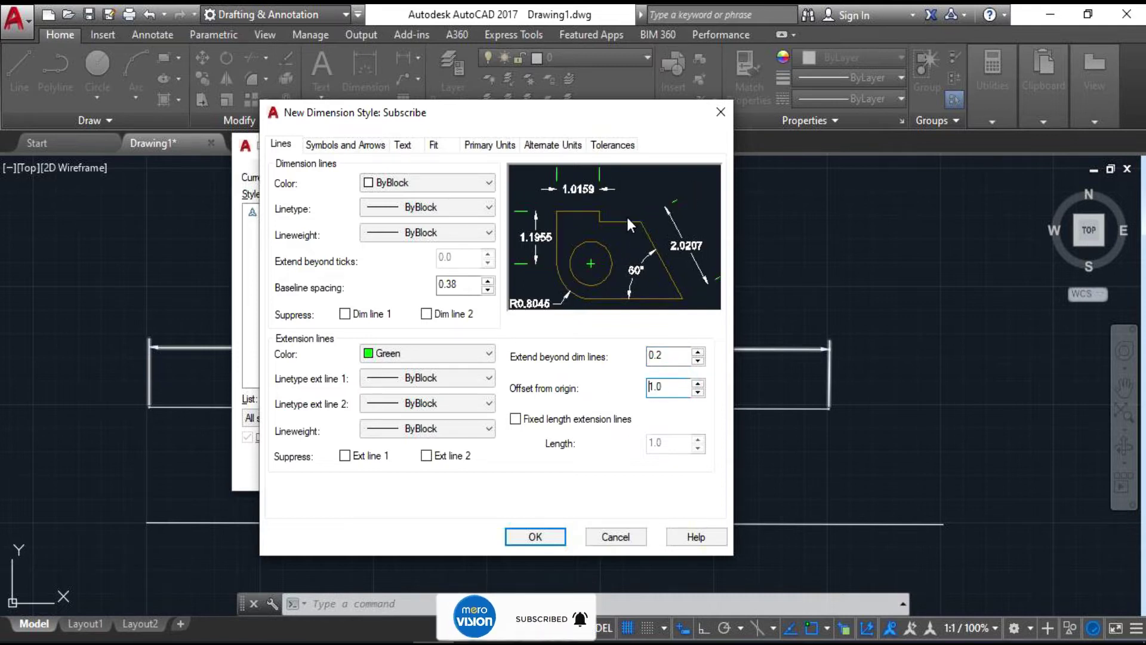
pyautogui.doubleClick(666, 388)
pyautogui.write('0.5')
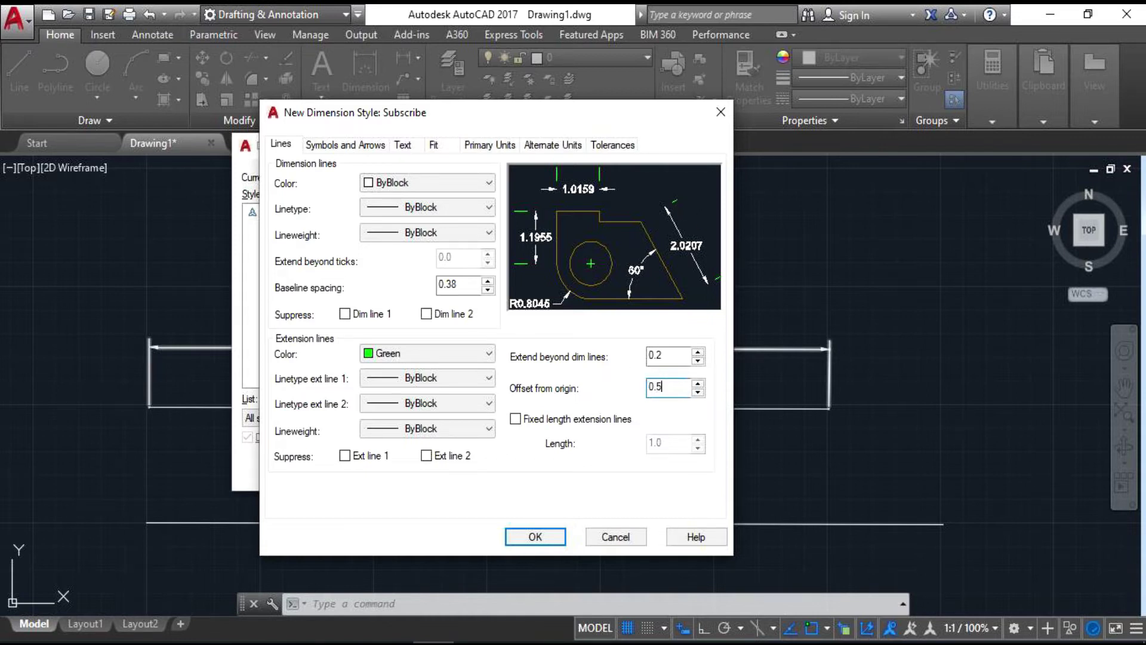
pyautogui.click(516, 420)
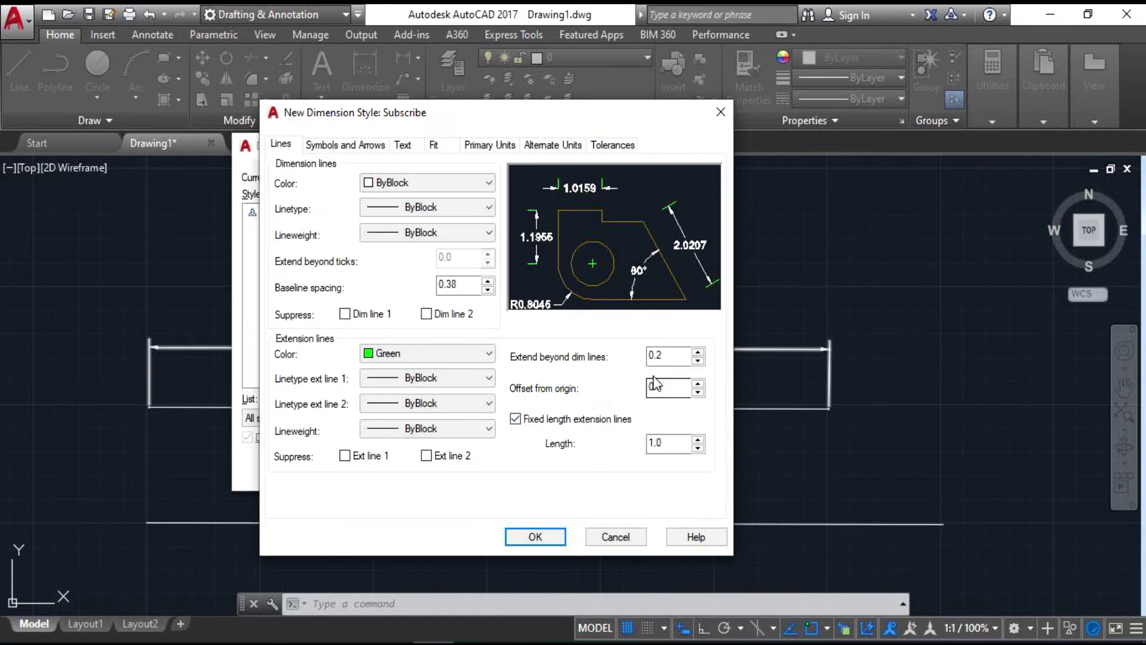
pyautogui.click(697, 440)
pyautogui.click(697, 442)
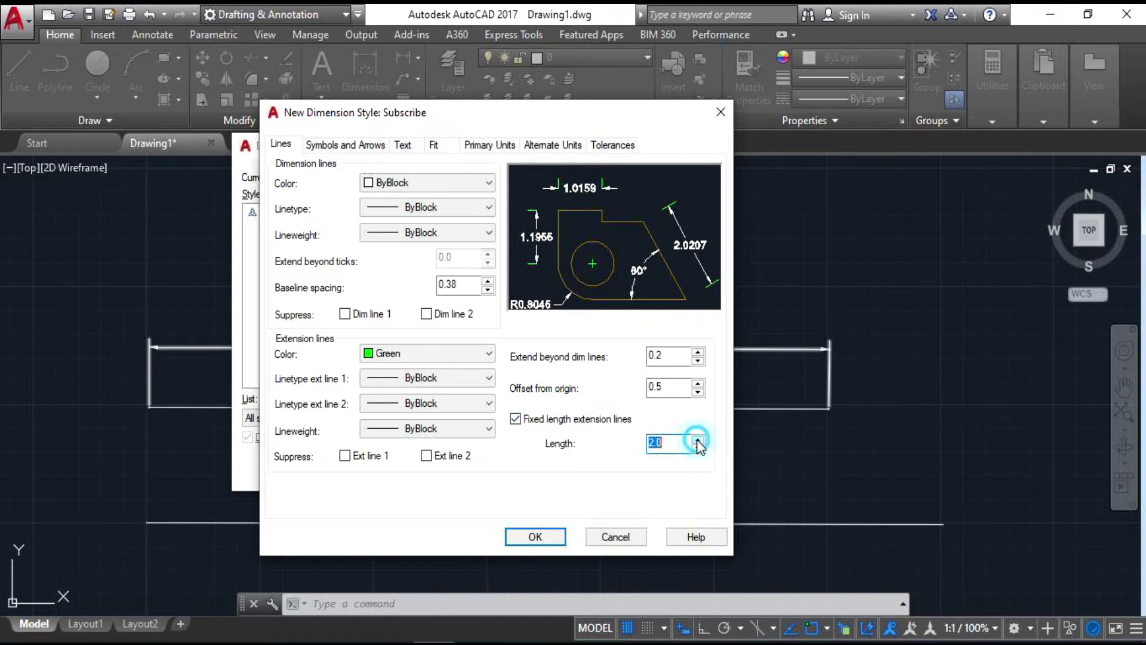
pyautogui.click(697, 448)
# Save the Subscribe style, then reopen it for modification at its Symbols and Arrows settings
pyautogui.click(534, 537)
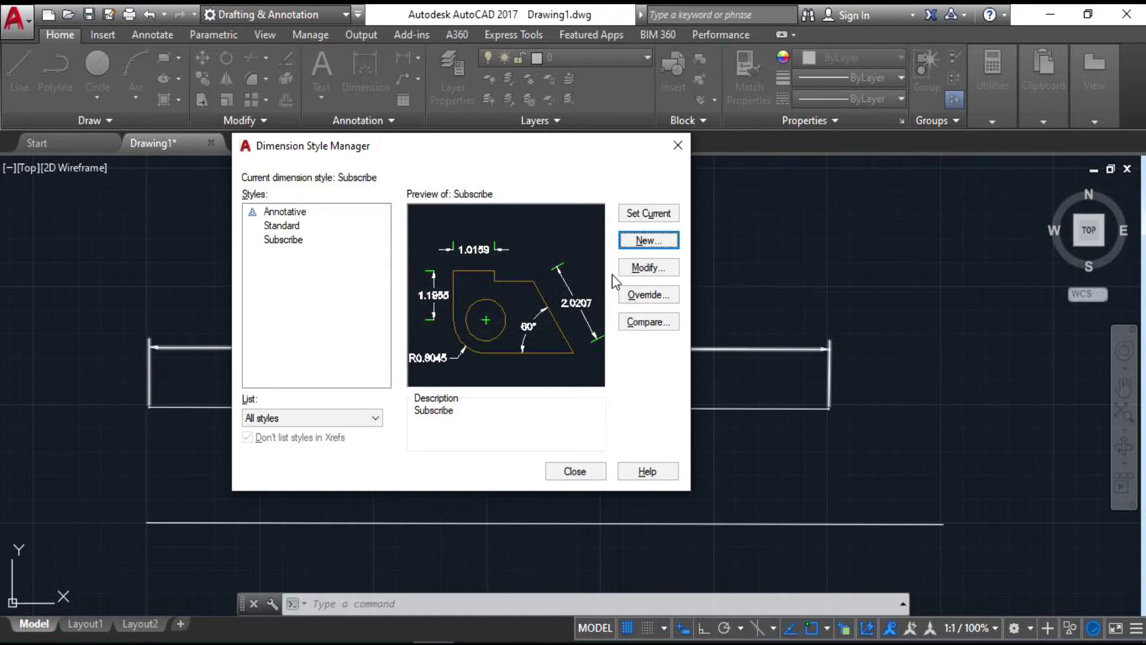
pyautogui.click(643, 270)
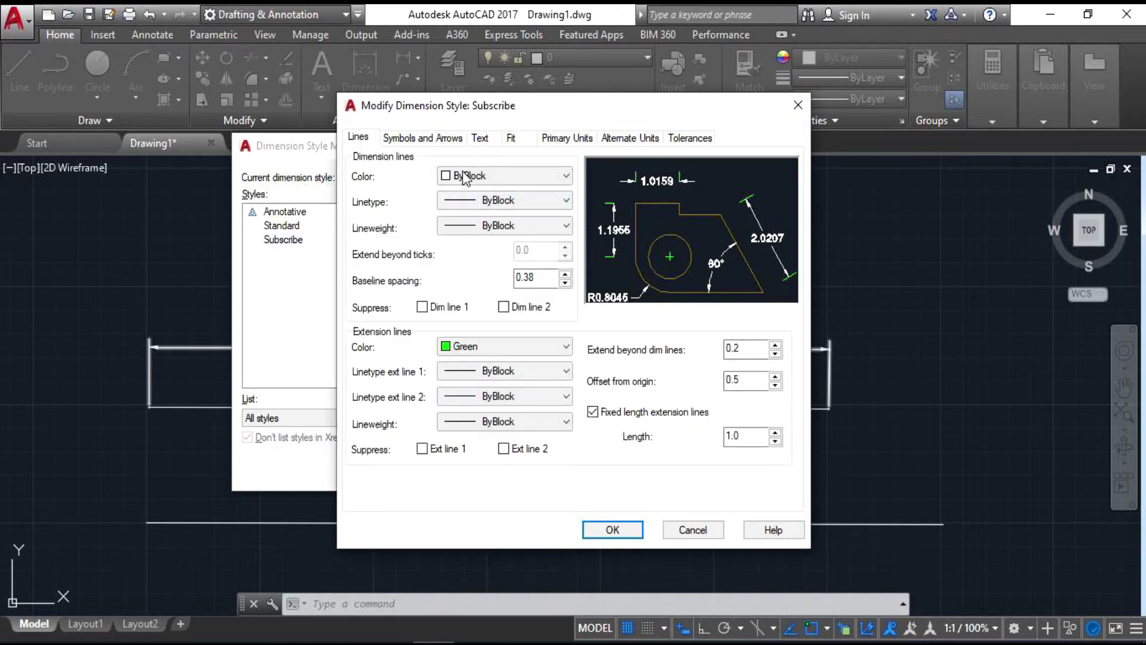
pyautogui.click(416, 140)
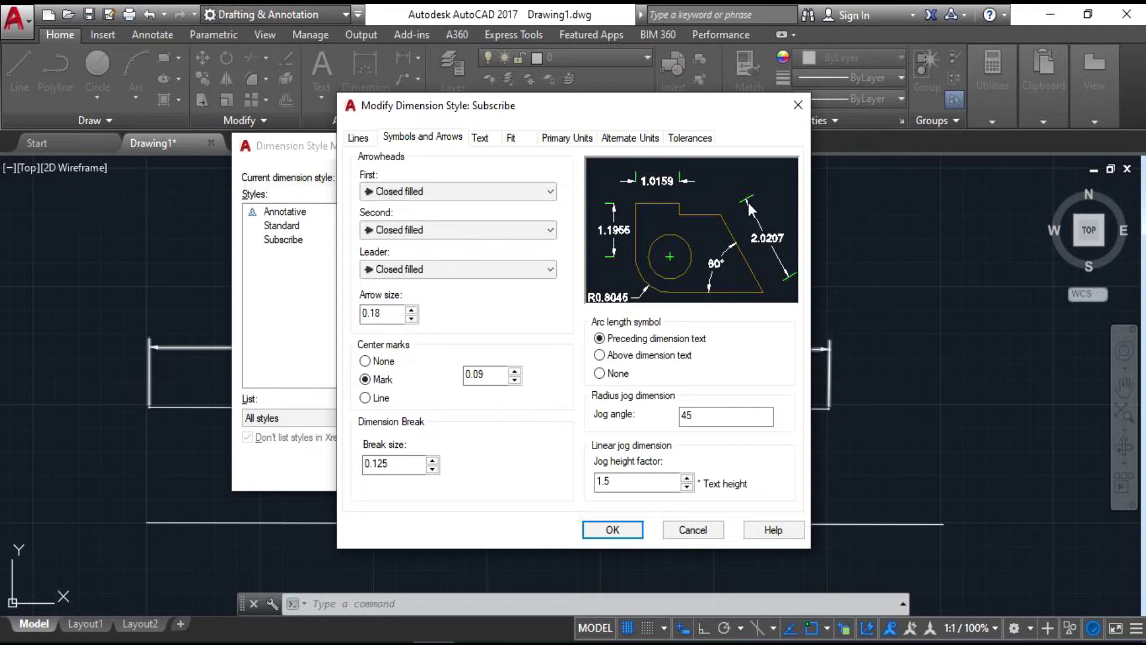
# Set the dimension arrowheads to Oblique while keeping the leader arrow Closed filled
pyautogui.click(550, 190)
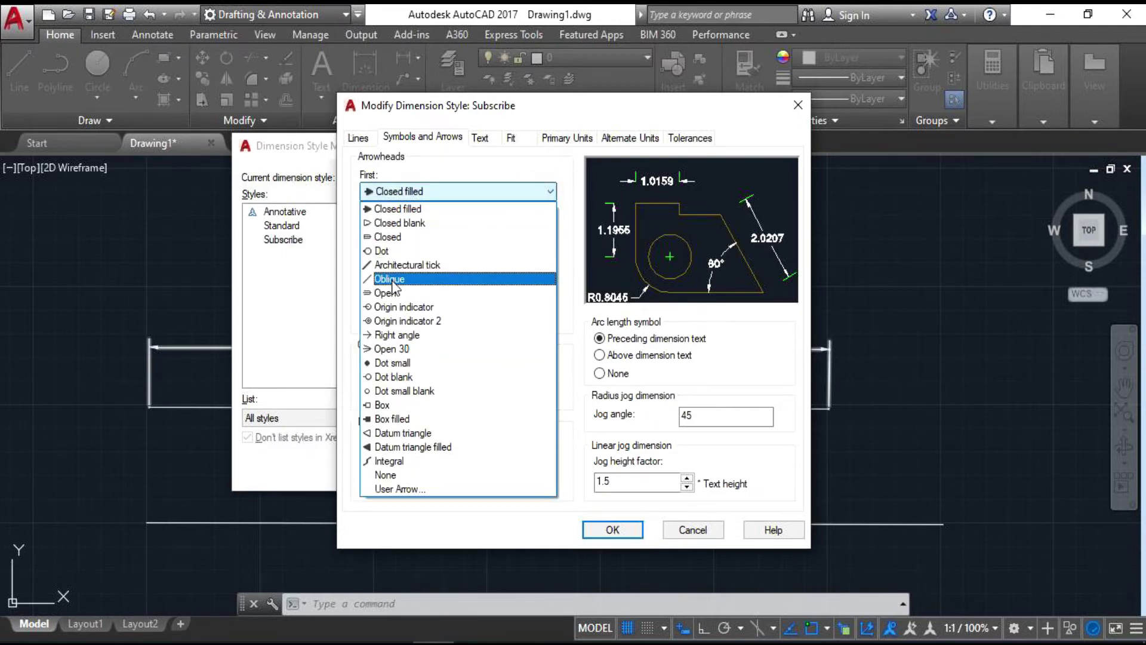
pyautogui.click(392, 280)
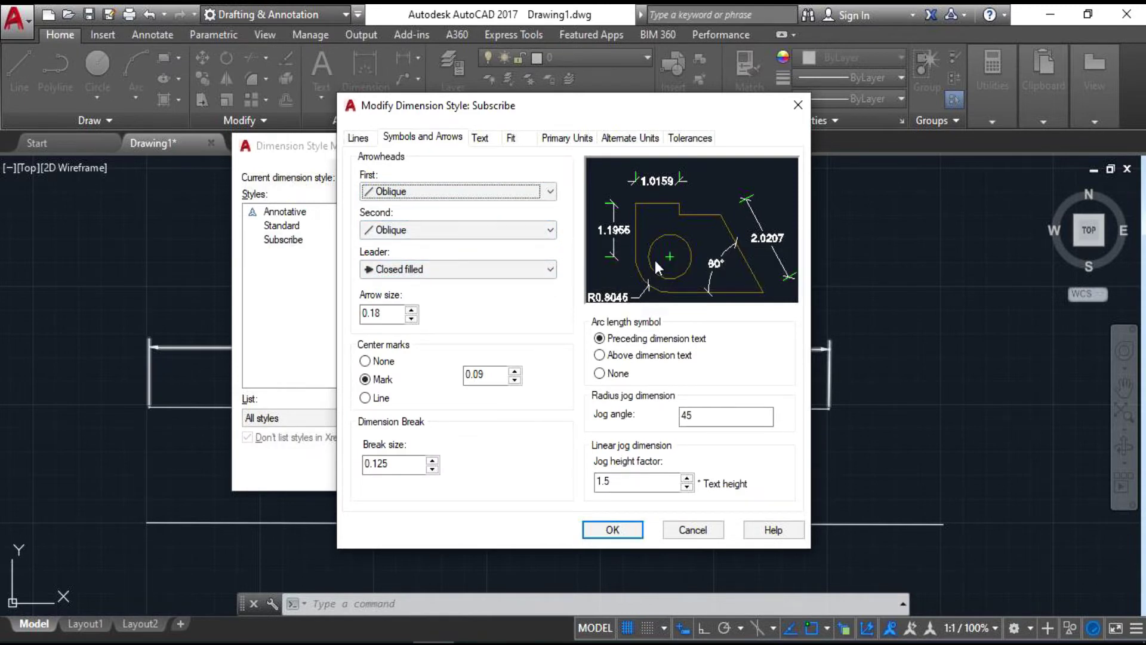
pyautogui.click(550, 269)
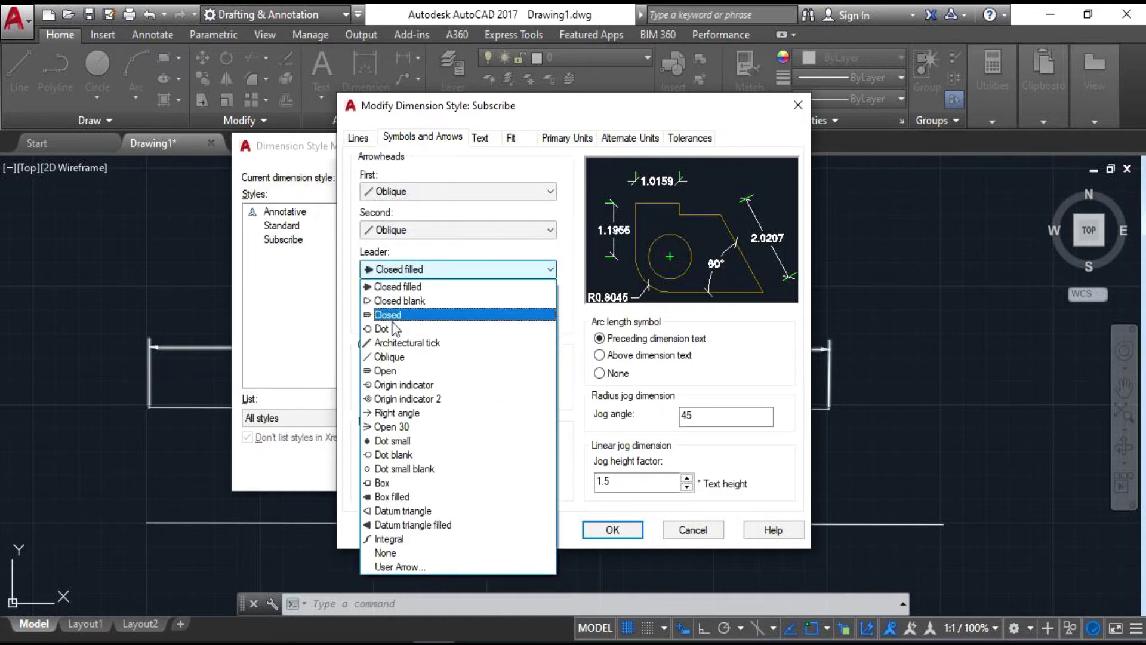
pyautogui.click(401, 287)
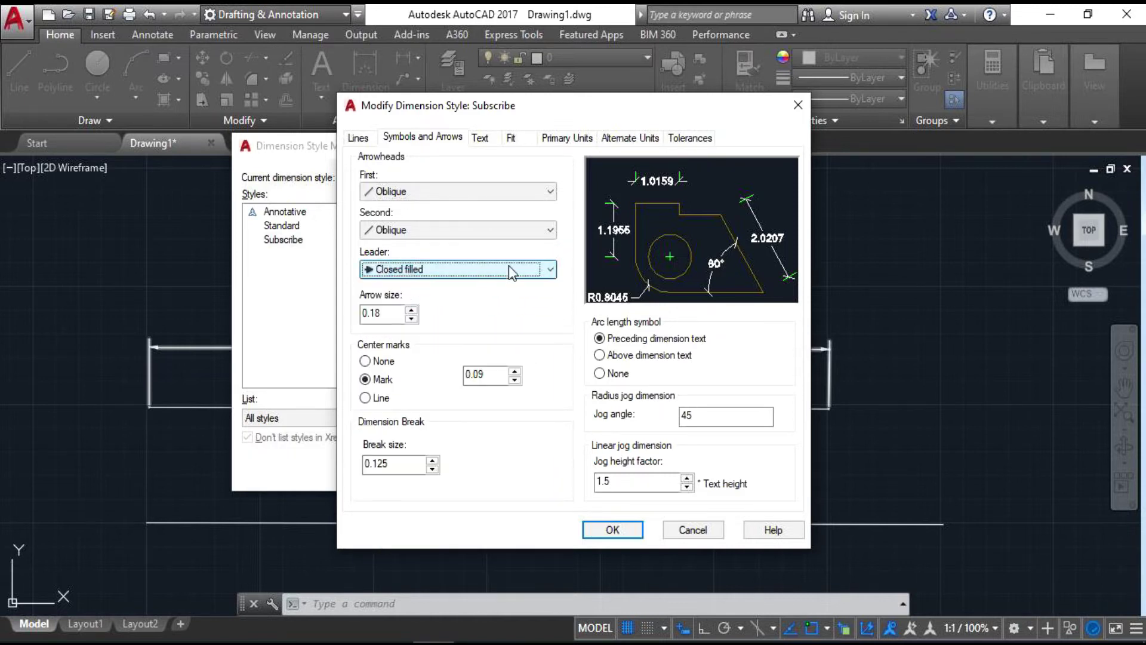
pyautogui.click(552, 274)
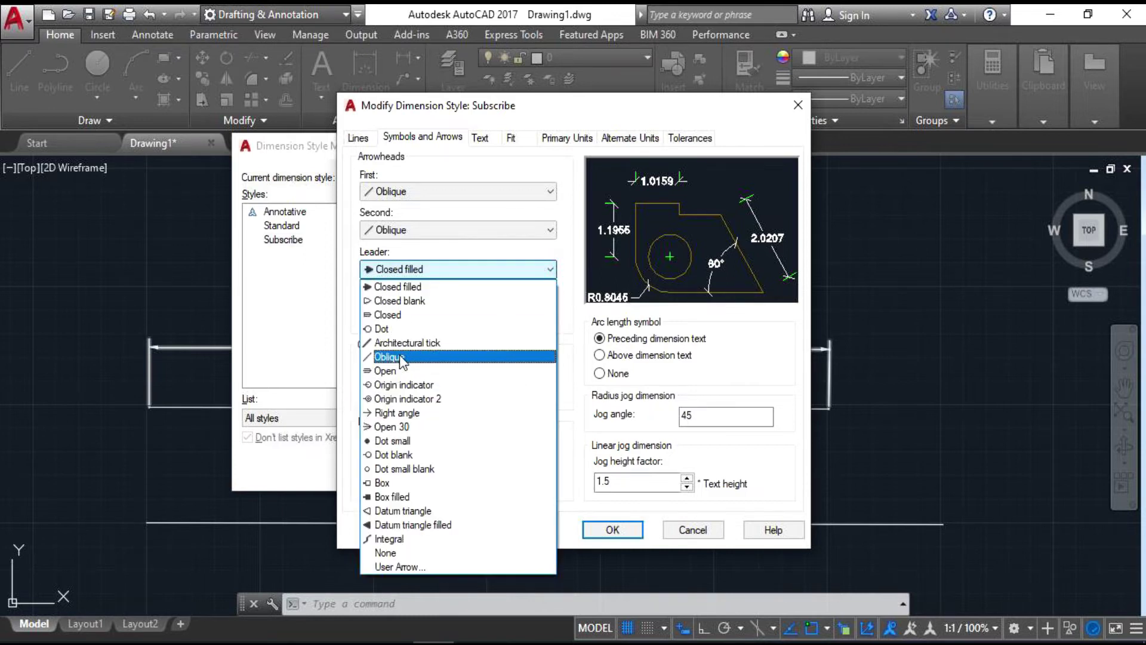
pyautogui.click(501, 268)
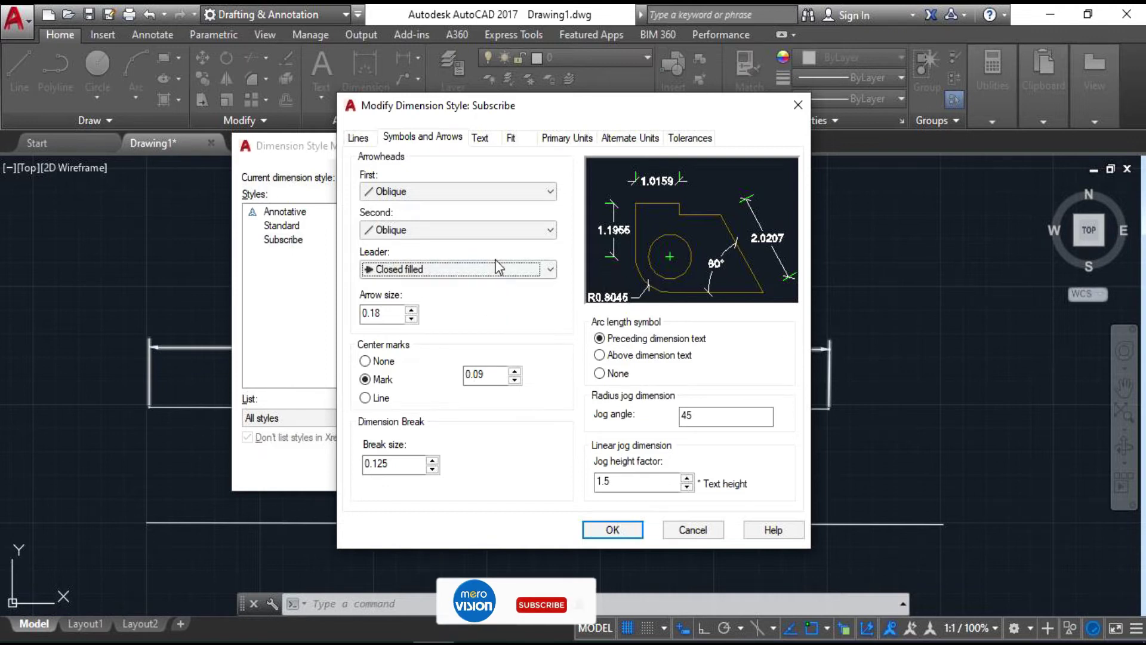
# Set the arrow size to 0.1 after trying several other values
pyautogui.click(411, 311)
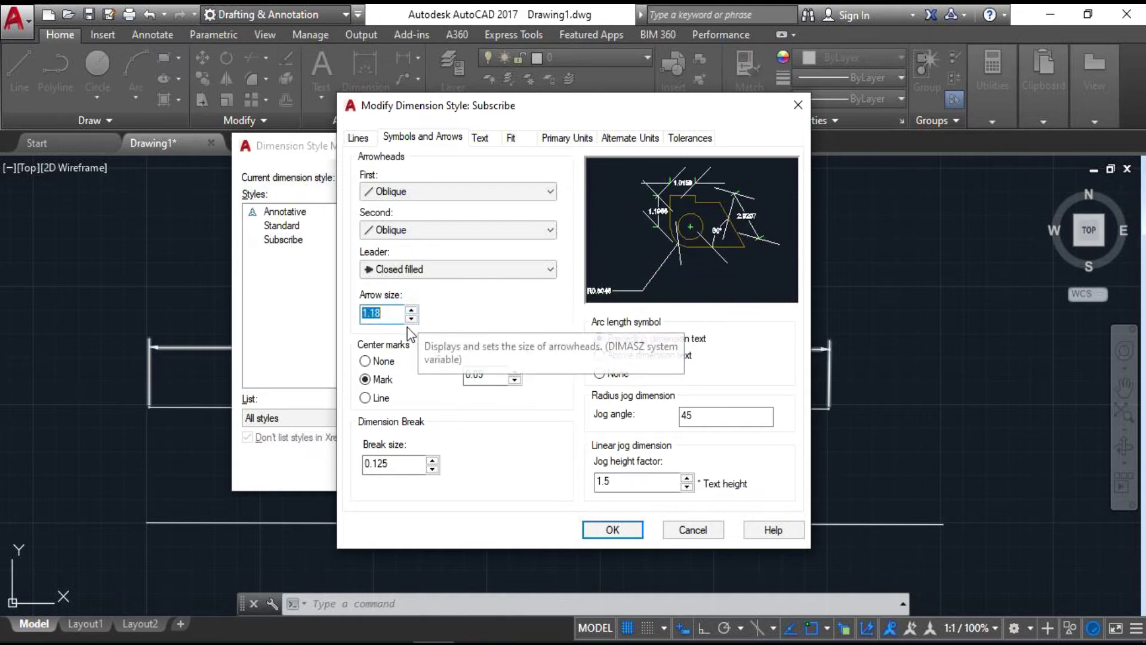
pyautogui.click(412, 311)
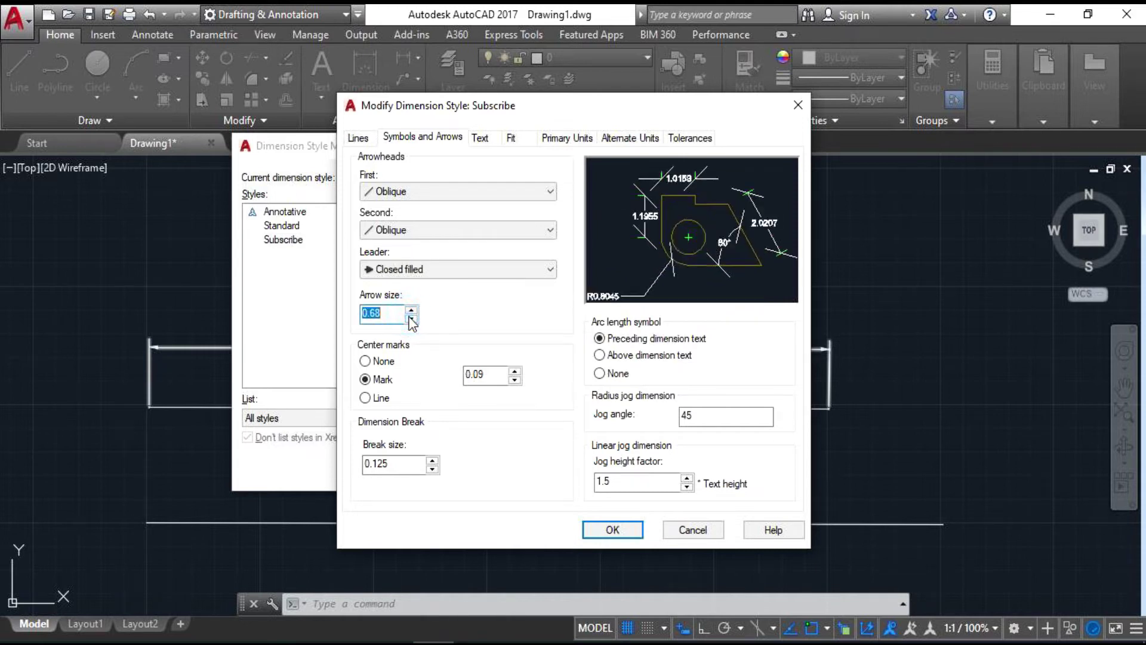
pyautogui.click(411, 318)
pyautogui.click(412, 319)
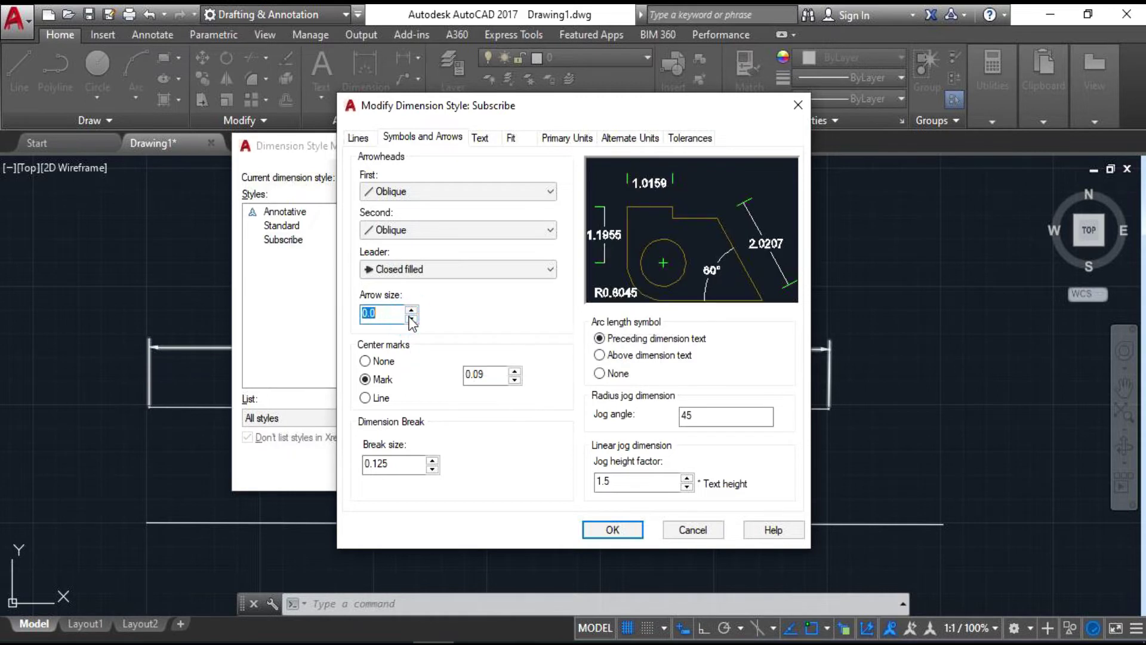
pyautogui.write('0.5')
pyautogui.moveTo(376, 312); pyautogui.dragTo(366, 322)
pyautogui.write('2')
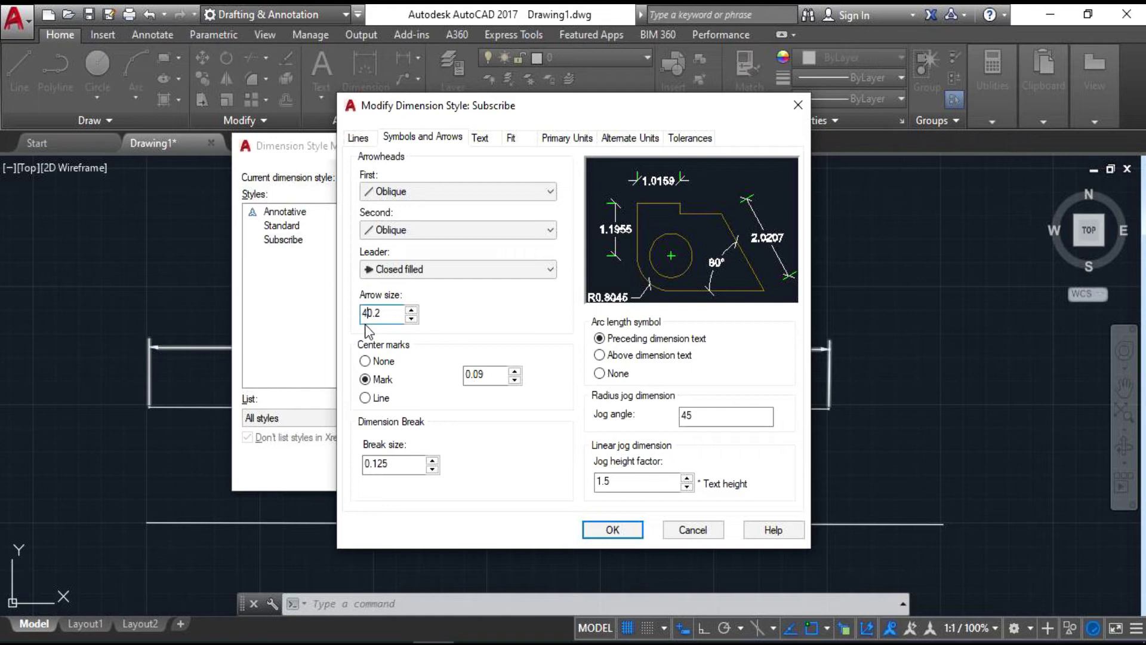
pyautogui.moveTo(397, 313); pyautogui.dragTo(309, 302)
pyautogui.write('0.2')
pyautogui.press('BackSpace')
pyautogui.write('1')
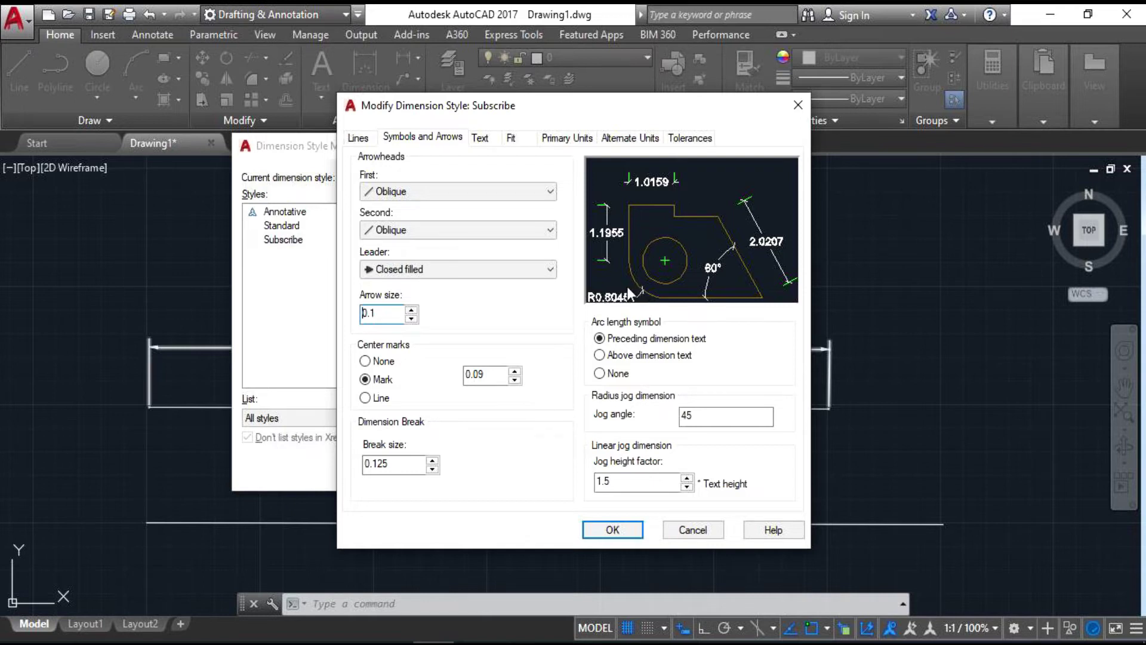
# Try larger center mark sizes, then return it to 0.09
pyautogui.click(515, 372)
pyautogui.click(515, 373)
pyautogui.press('Up')
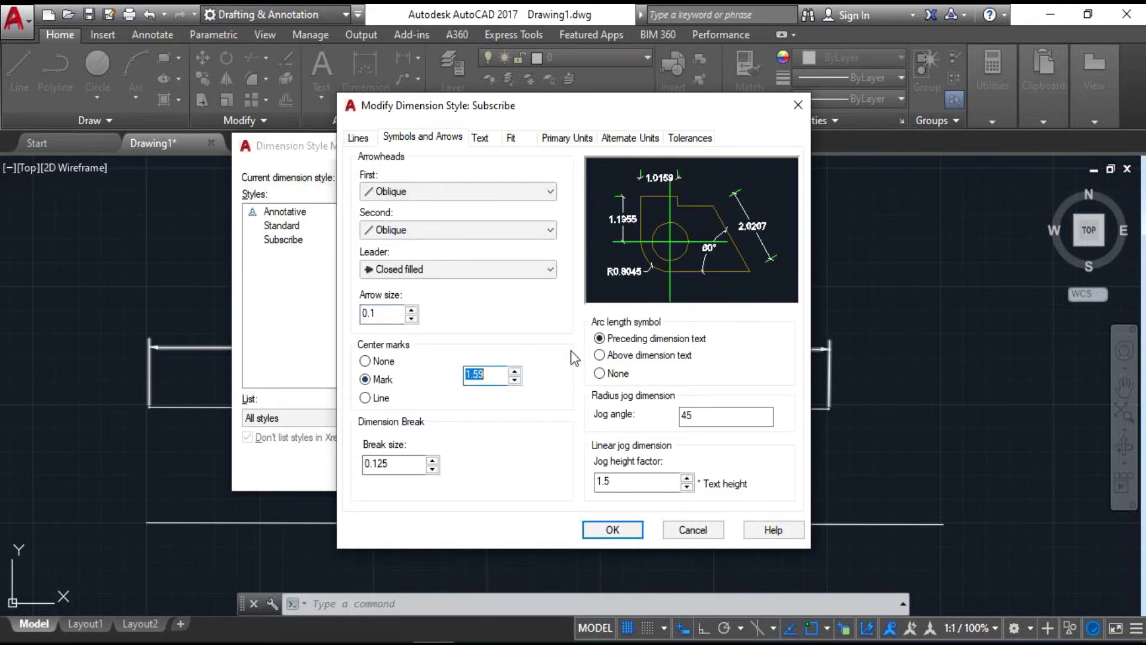
pyautogui.click(515, 379)
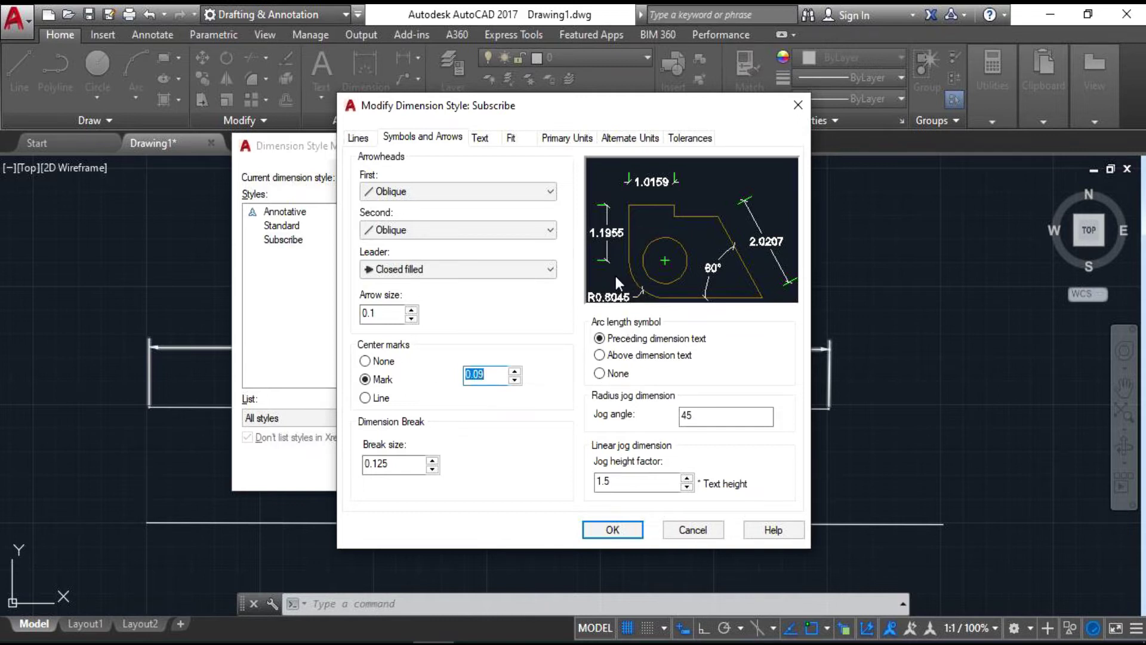
# Adjust the dimension break size, ending at 1.0
pyautogui.click(433, 463)
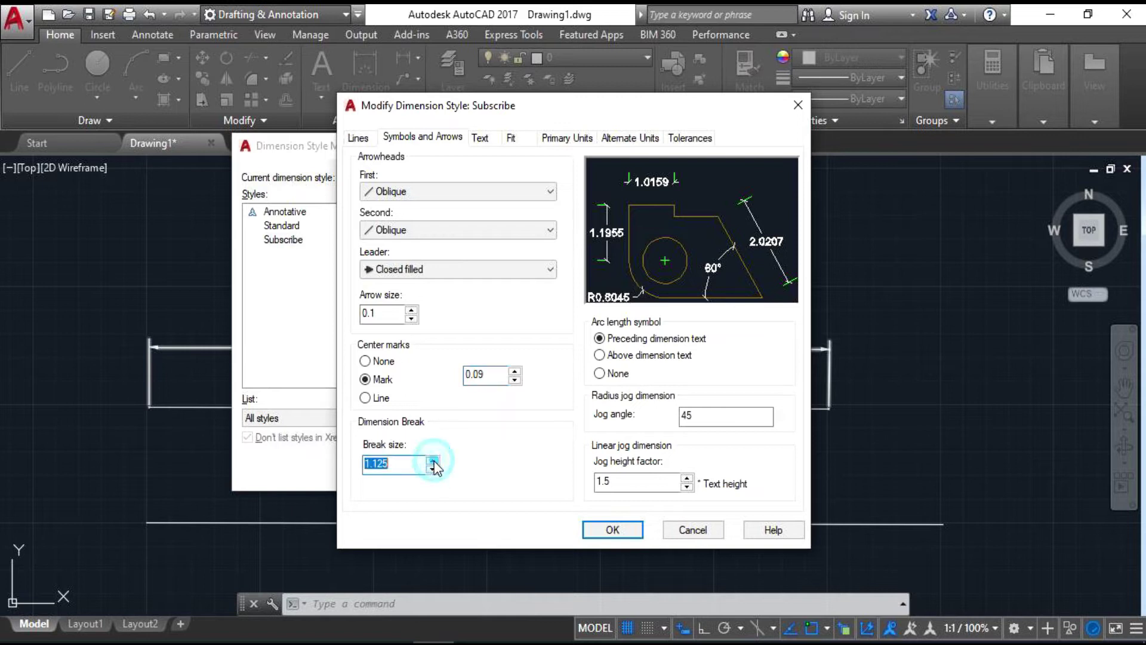
pyautogui.click(431, 469)
pyautogui.click(433, 459)
pyautogui.click(432, 460)
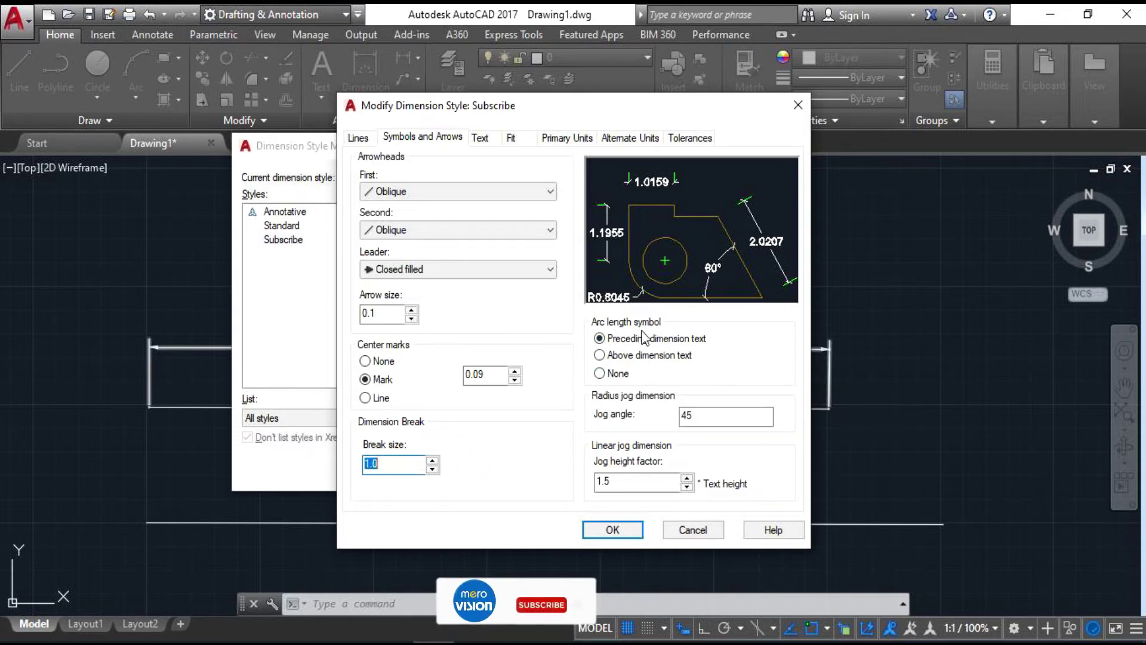
# Compare arc length symbol placements, keeping it preceding the dimension text
pyautogui.click(600, 355)
pyautogui.click(600, 374)
pyautogui.click(599, 355)
pyautogui.click(599, 338)
pyautogui.click(599, 353)
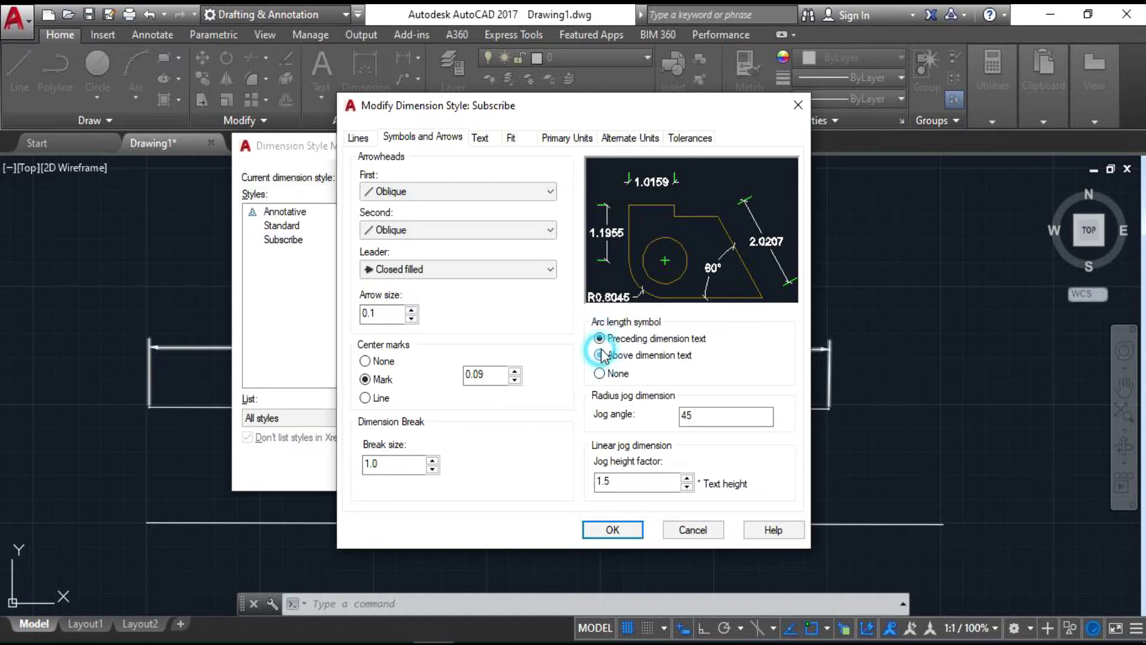
pyautogui.click(598, 338)
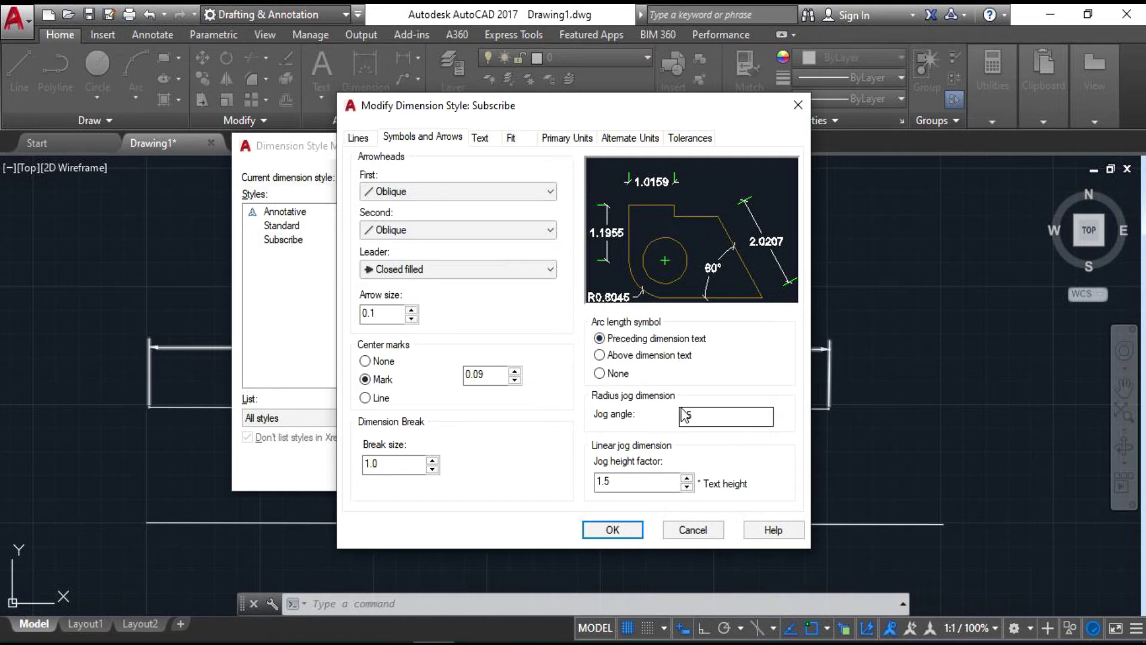
pyautogui.click(721, 420)
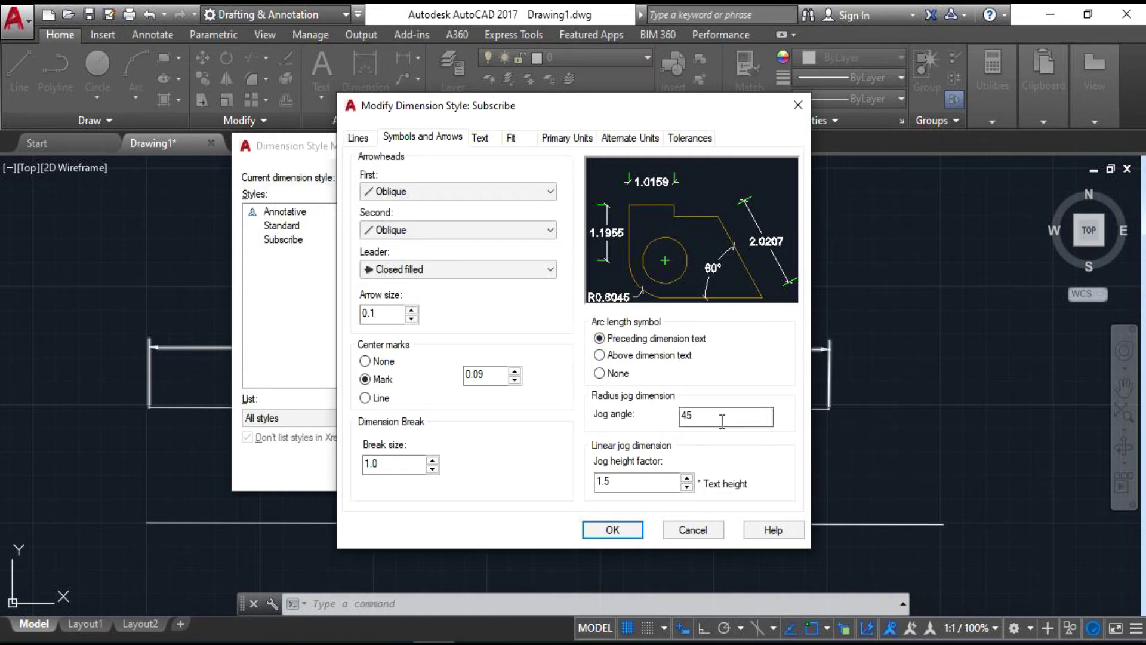
pyautogui.click(747, 374)
pyautogui.click(600, 339)
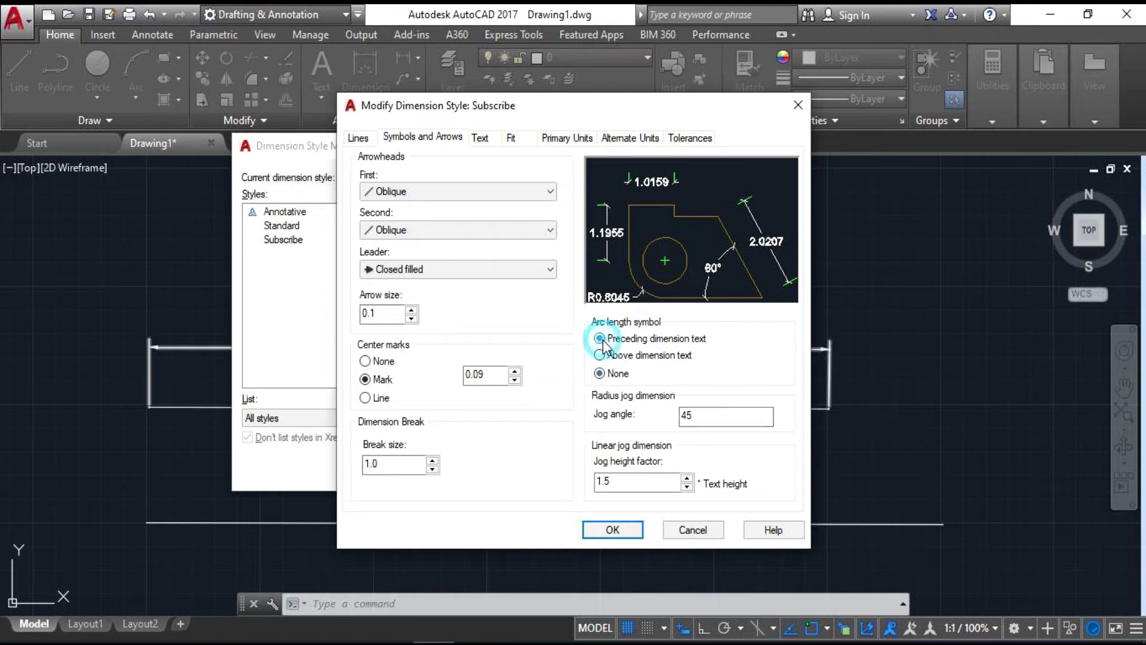
pyautogui.click(478, 138)
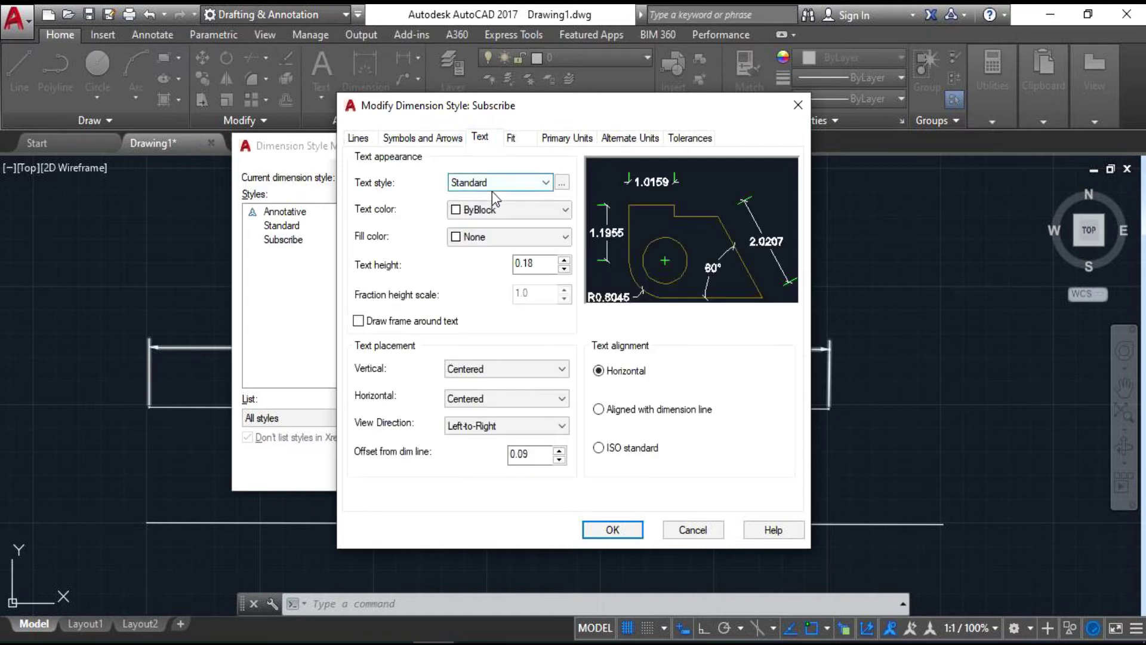
# Set the Standard text style font to Times New Roman with height 6
pyautogui.click(561, 182)
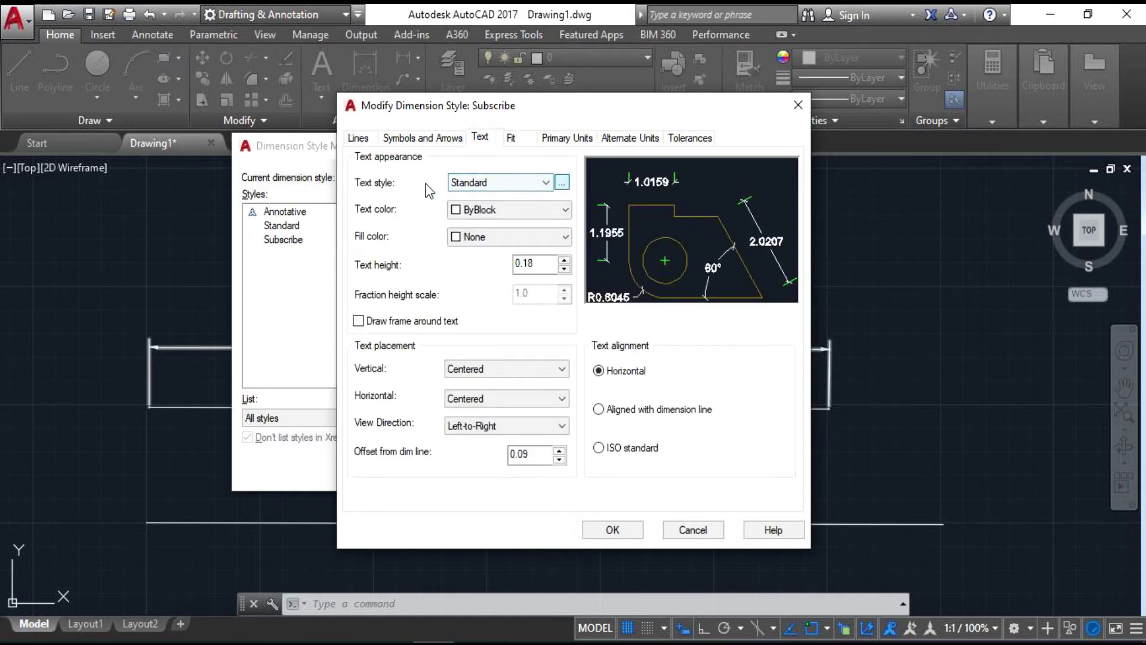
pyautogui.click(826, 160)
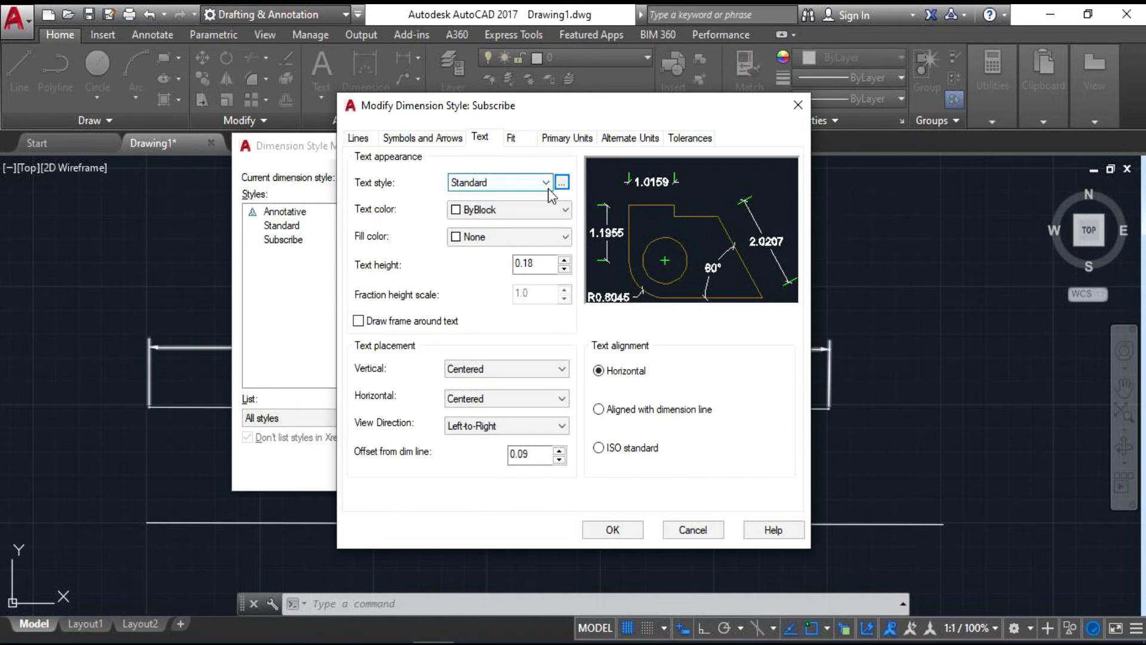
pyautogui.click(561, 182)
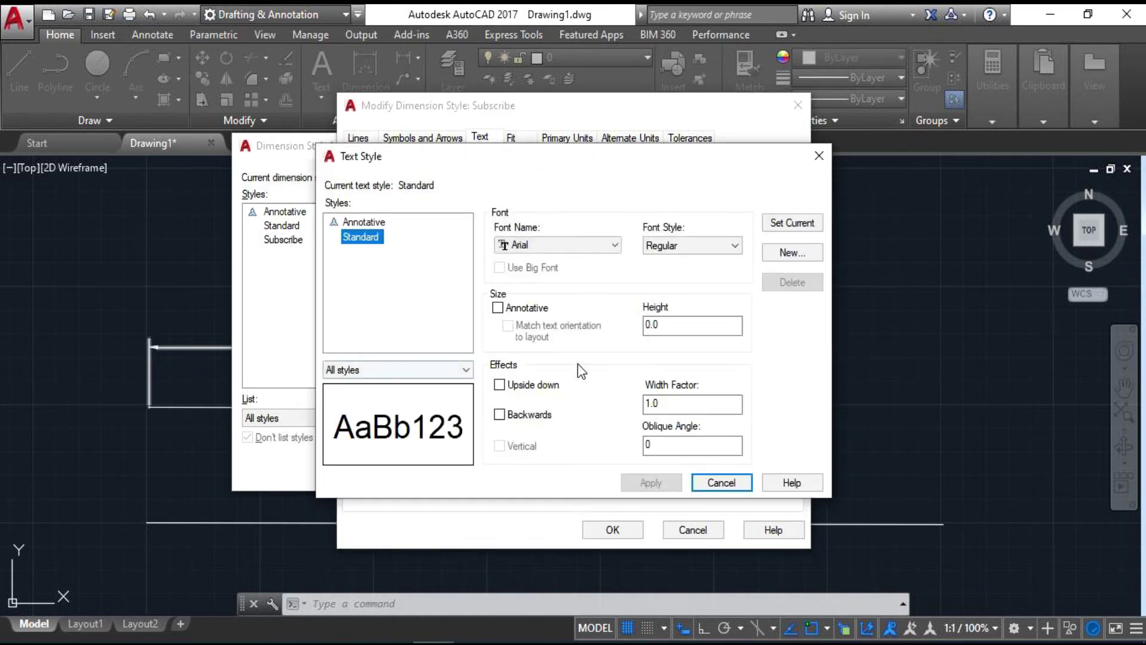
pyautogui.click(614, 245)
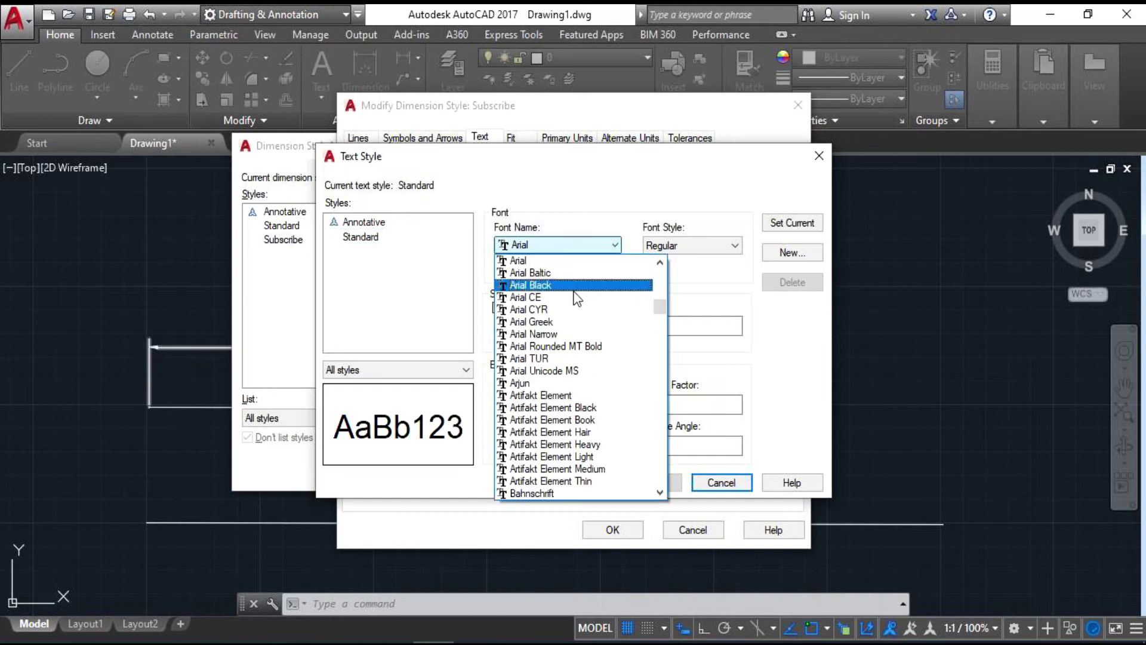
pyautogui.press('t')
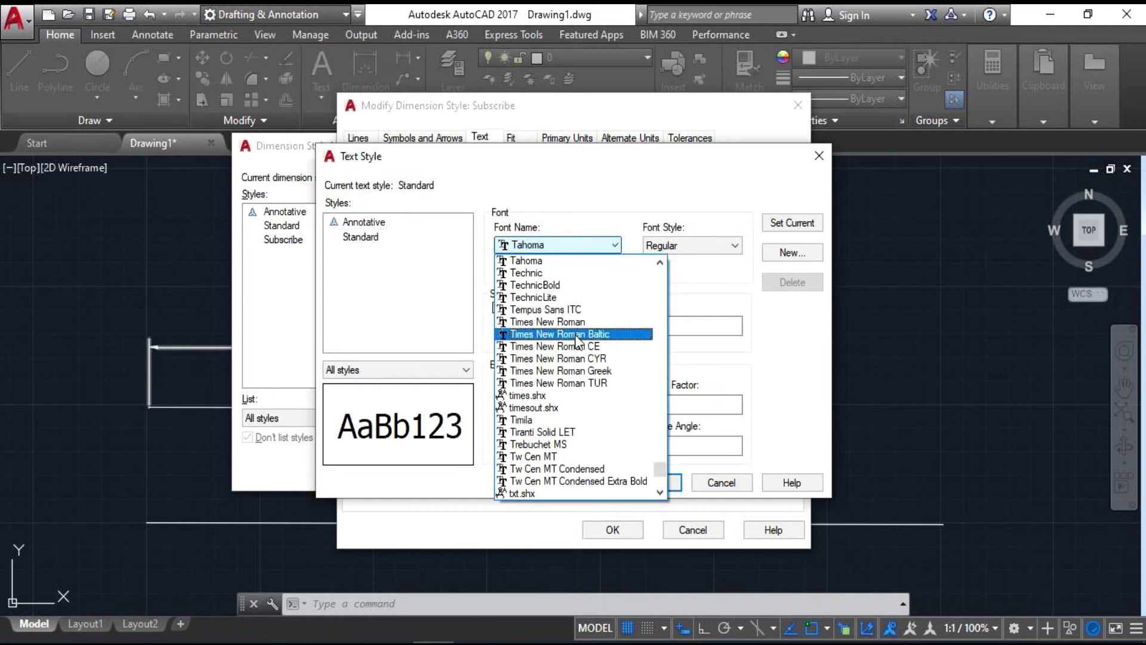
pyautogui.click(572, 322)
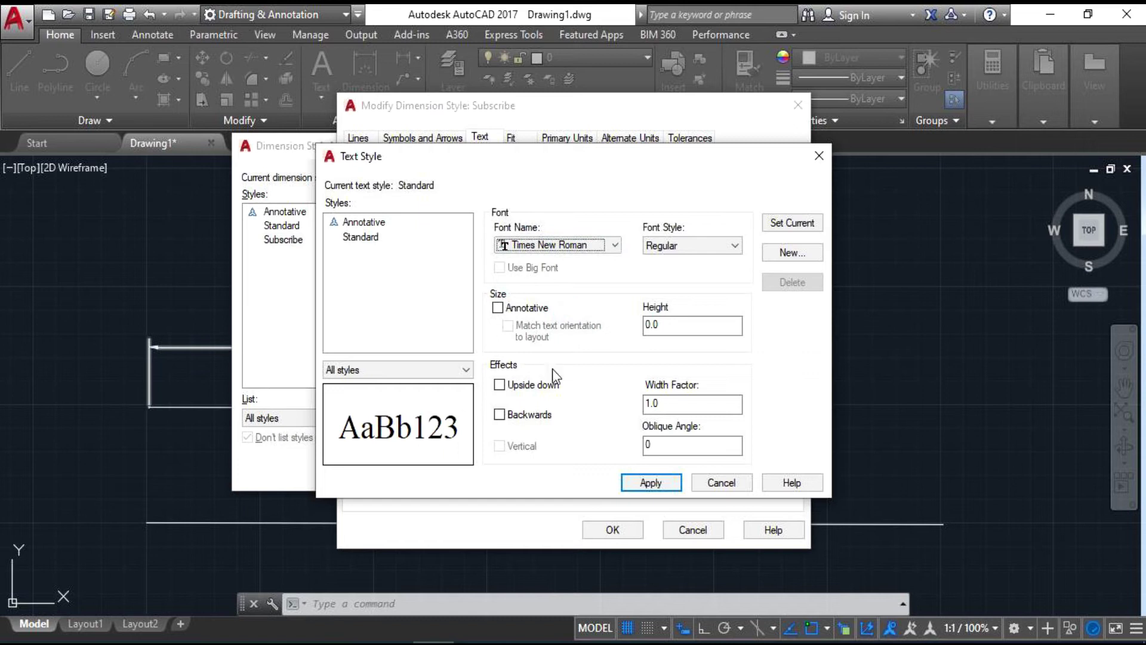
pyautogui.doubleClick(683, 326)
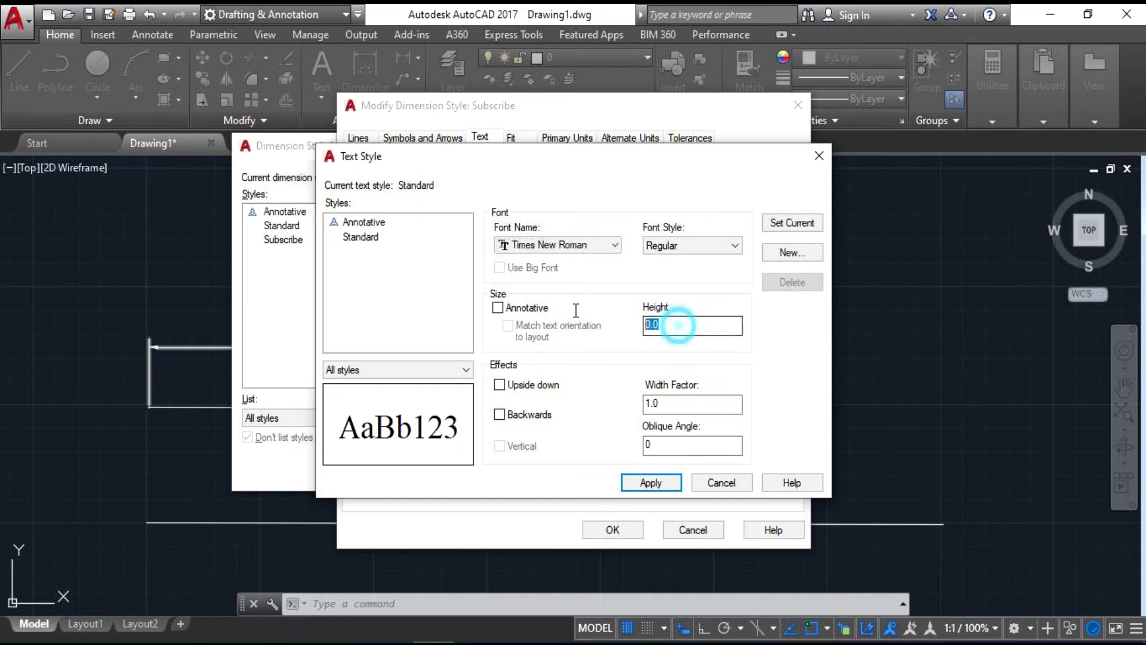
pyautogui.write('6')
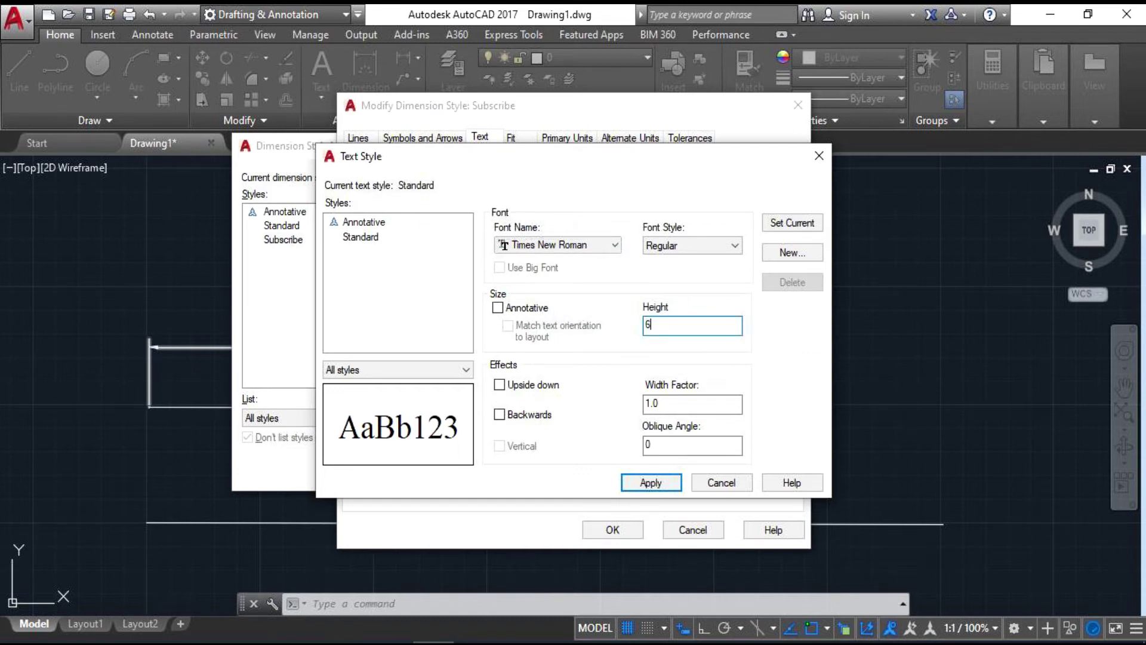
pyautogui.press('Return')
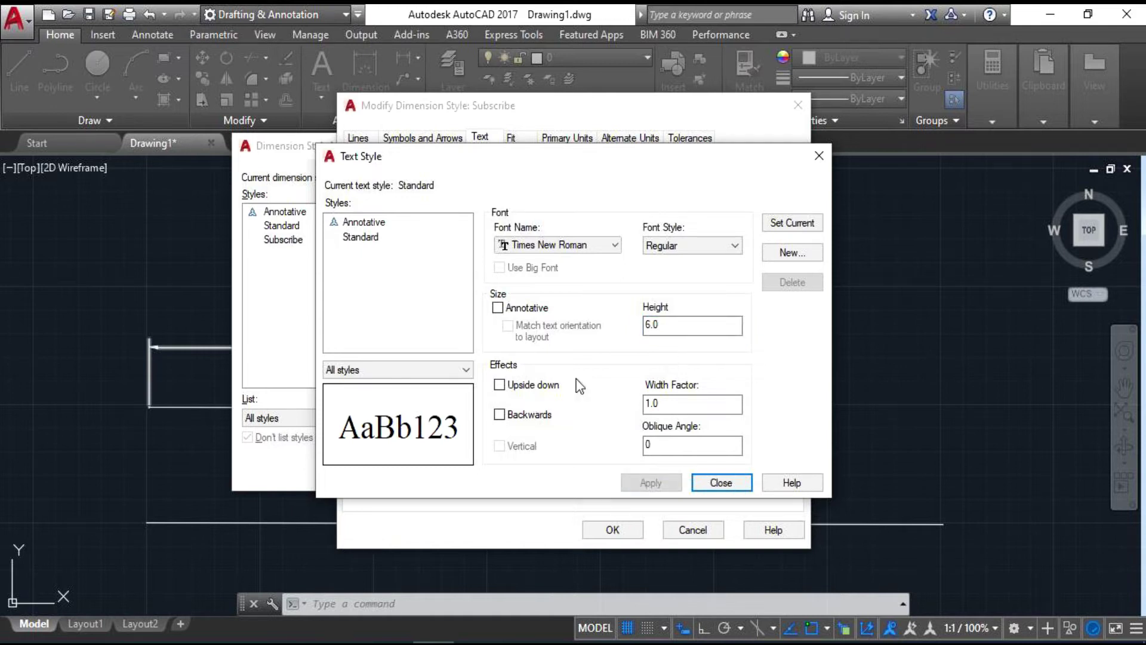
# Try the upside-down and backwards effects, keep Regular style, and make Standard current
pyautogui.click(500, 385)
pyautogui.click(500, 386)
pyautogui.click(499, 415)
pyautogui.click(692, 247)
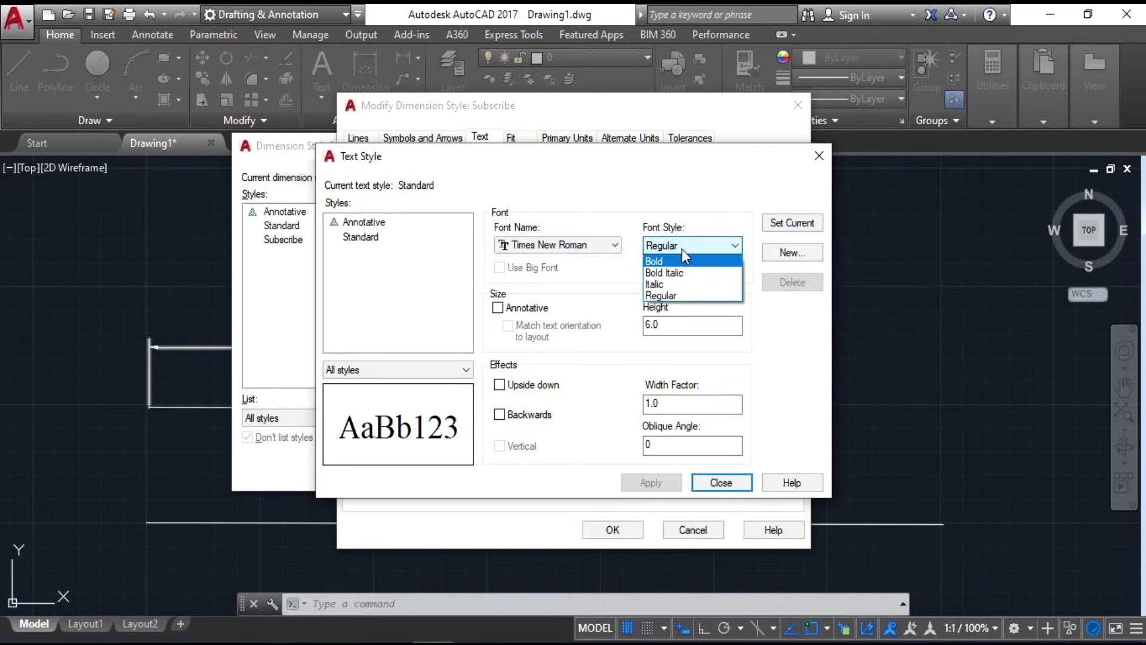
pyautogui.click(682, 249)
pyautogui.click(791, 229)
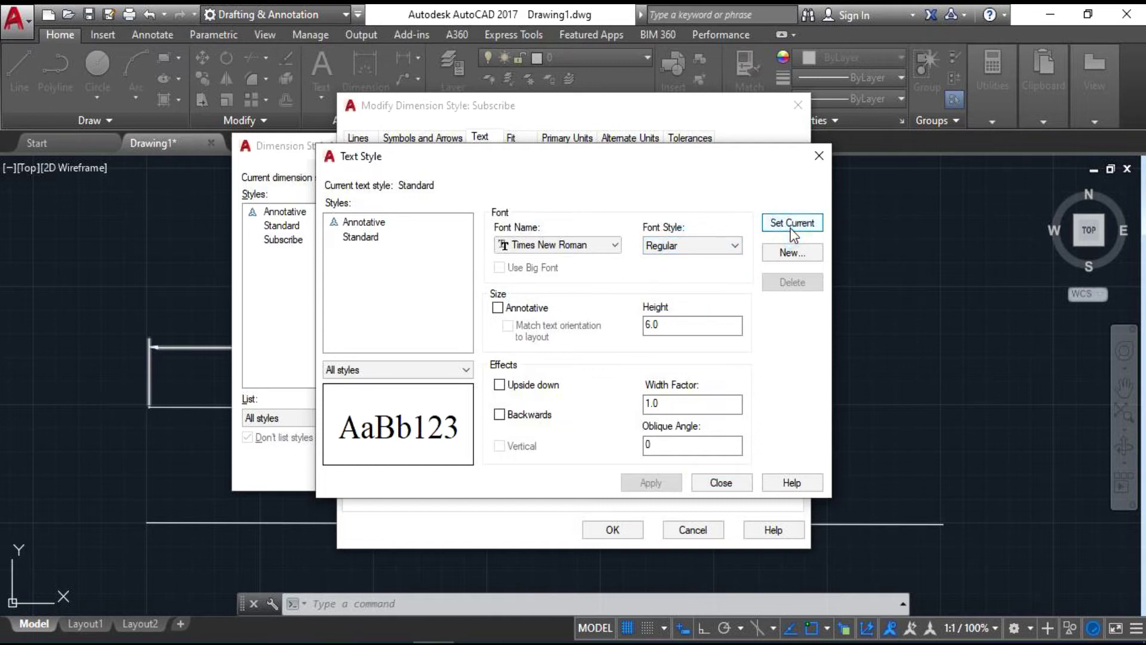
pyautogui.click(717, 488)
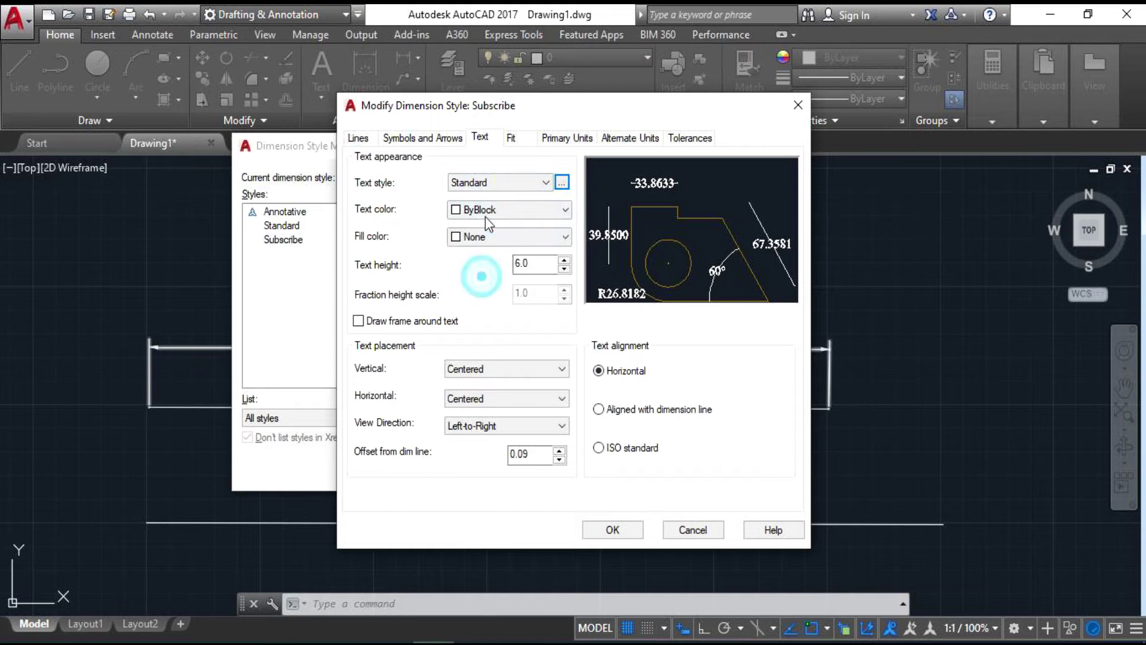
# Set the dimension text colour to Yellow
pyautogui.click(565, 212)
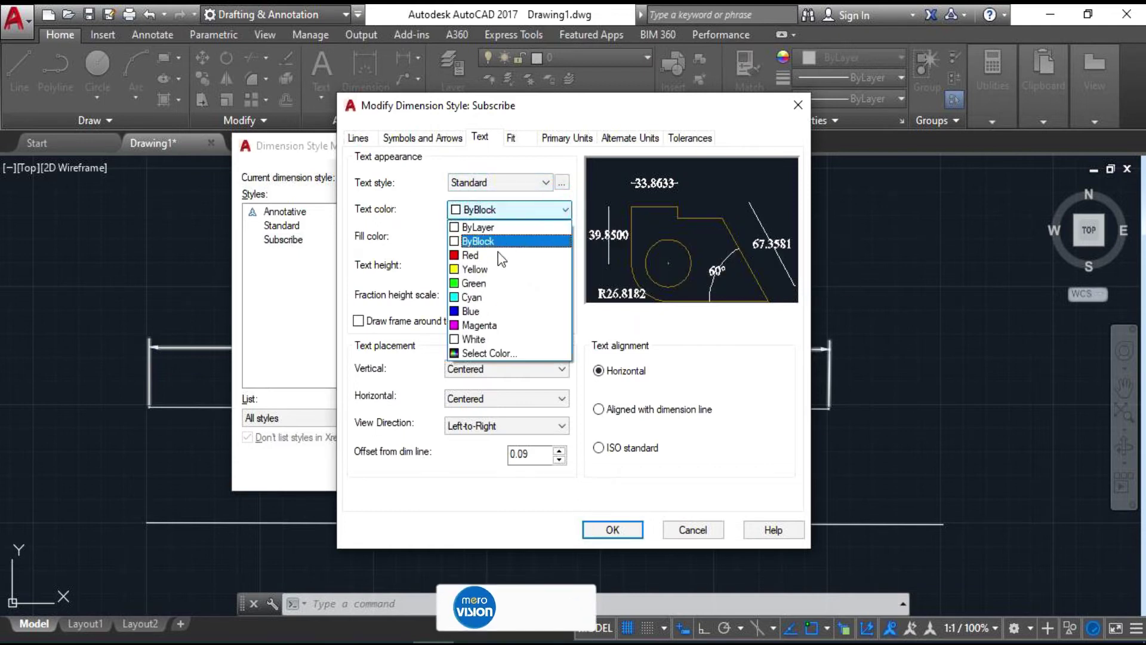
pyautogui.click(477, 264)
pyautogui.click(566, 210)
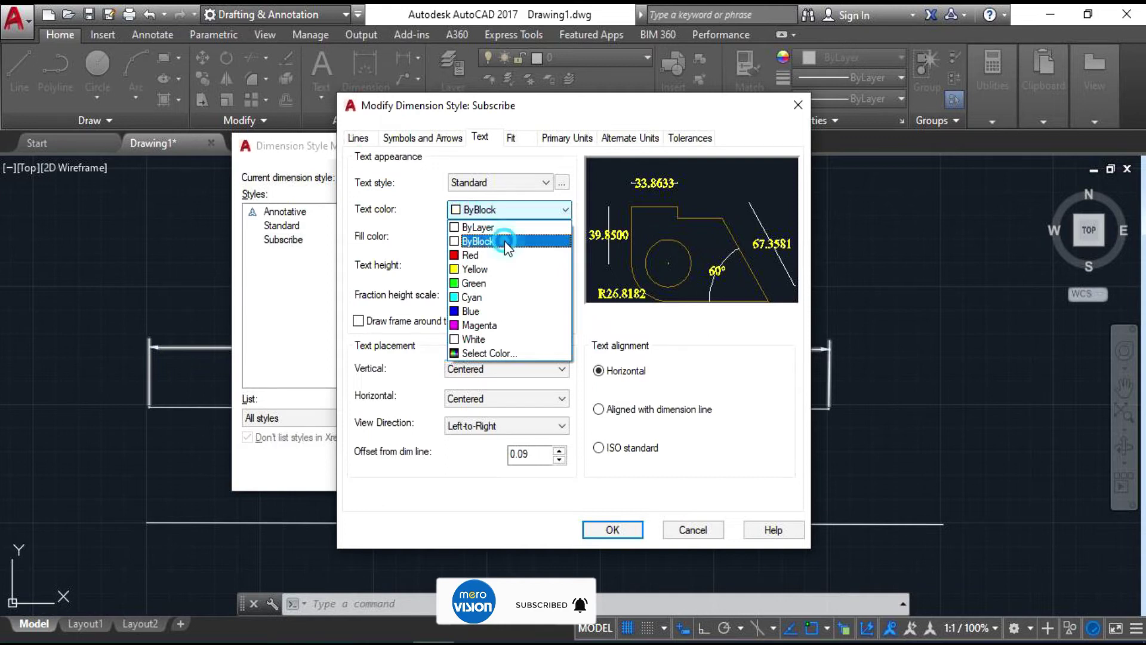
pyautogui.click(506, 243)
pyautogui.click(565, 209)
pyautogui.click(526, 225)
pyautogui.click(564, 209)
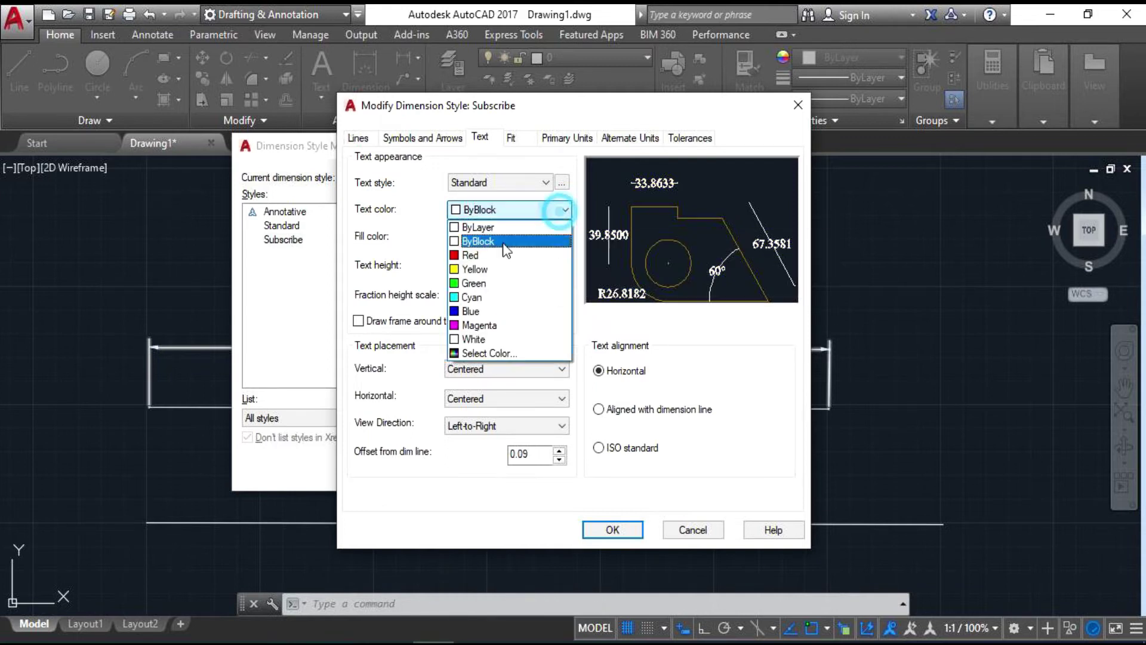
pyautogui.click(477, 276)
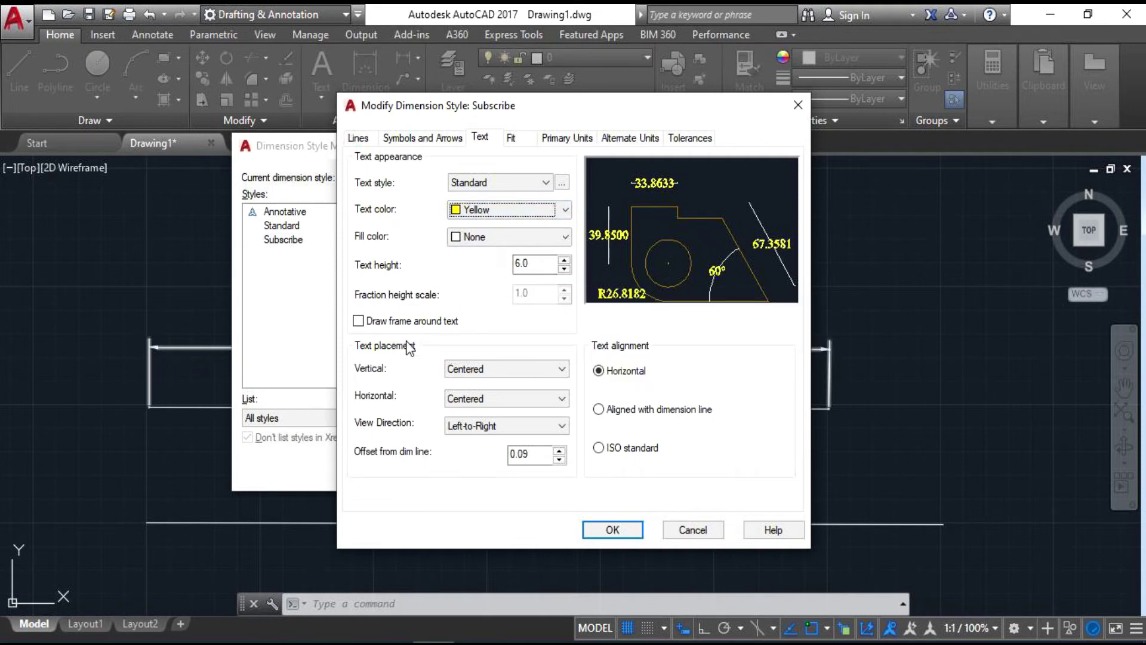
# Keep vertical and horizontal text placement Centered and align text with the dimension line
pyautogui.click(487, 369)
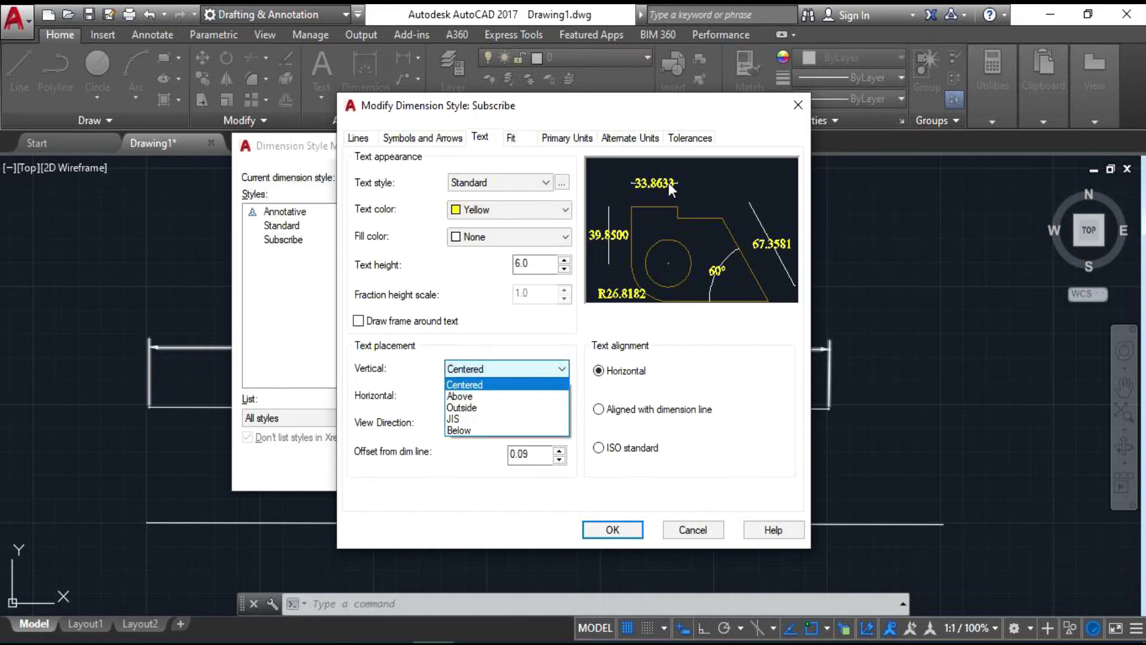
pyautogui.click(471, 396)
pyautogui.click(474, 370)
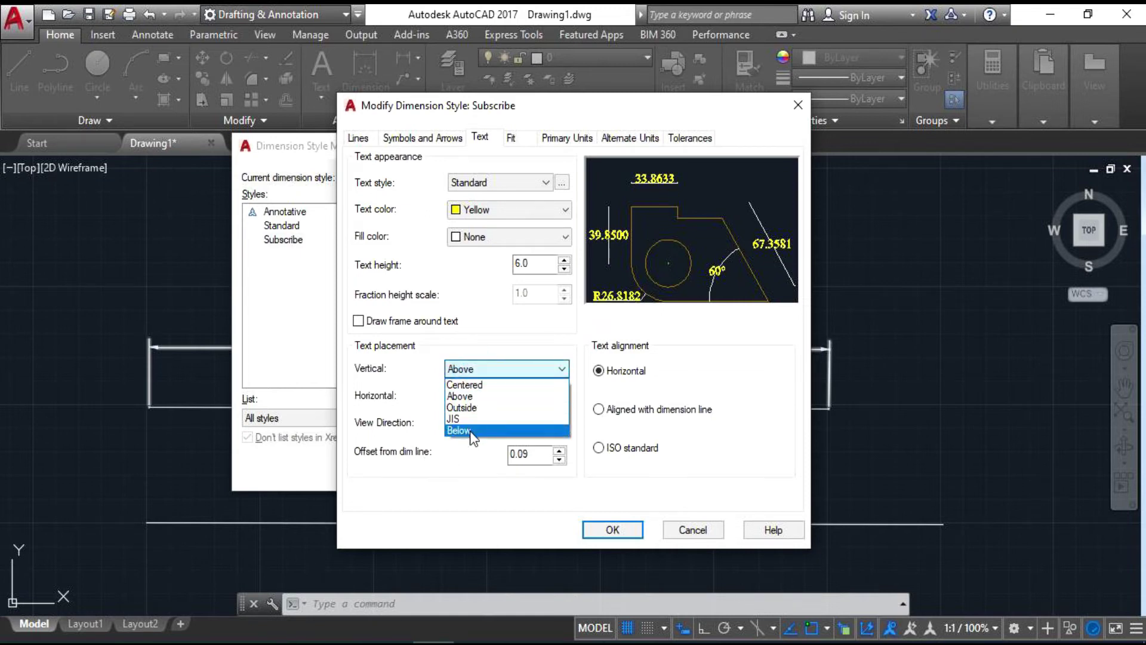
pyautogui.click(461, 429)
pyautogui.click(506, 370)
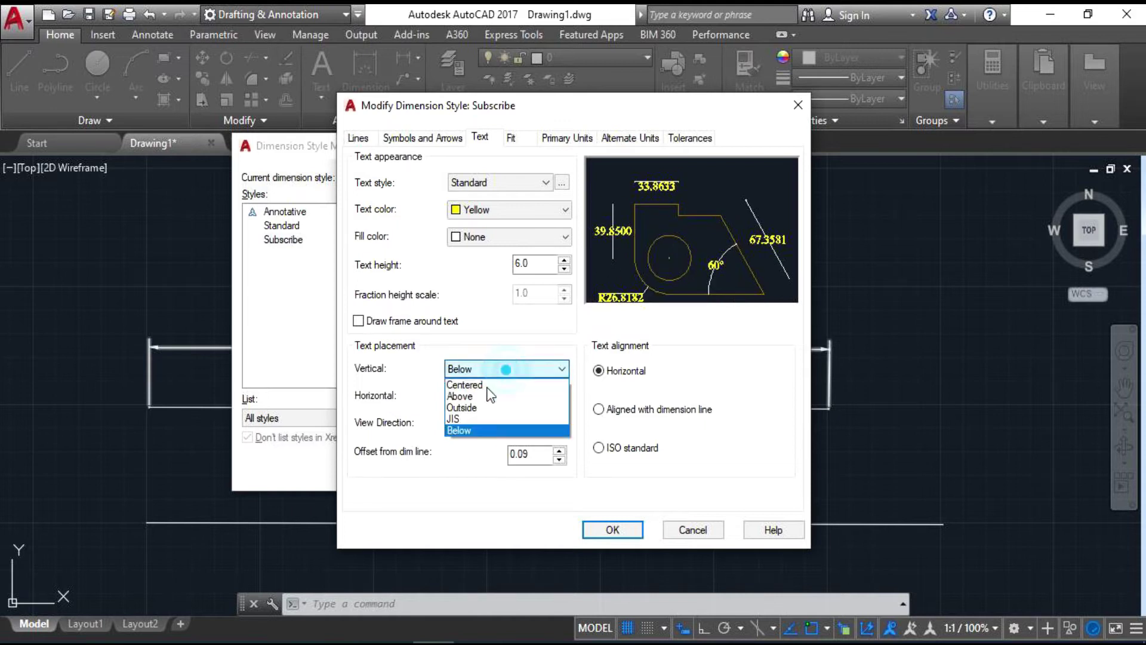
pyautogui.click(471, 385)
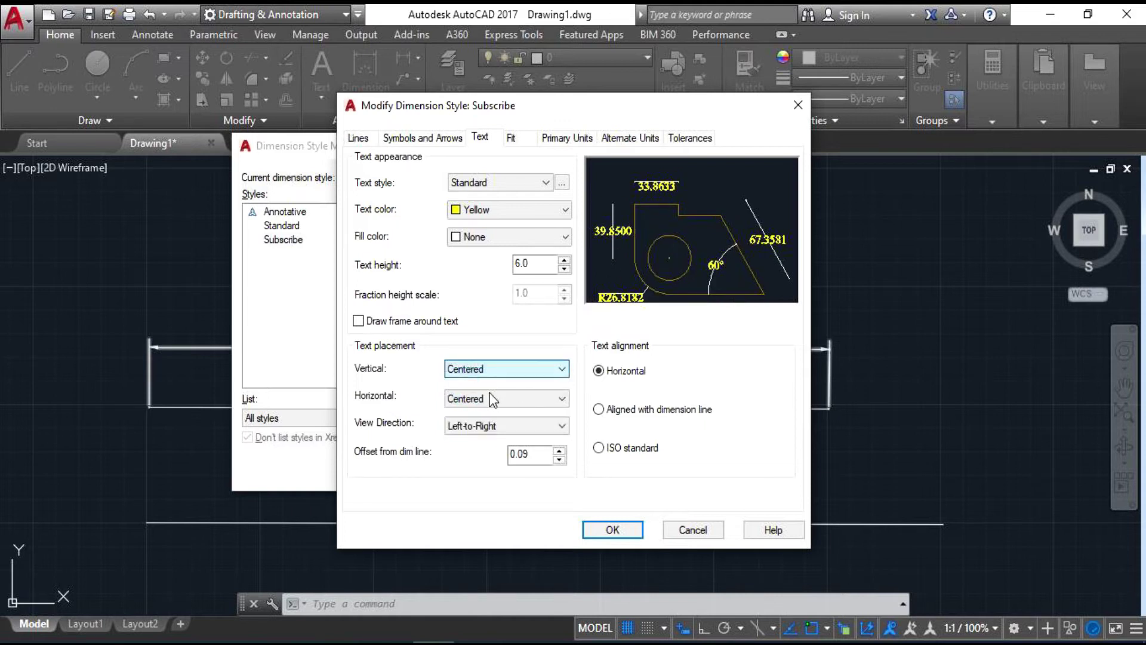
pyautogui.click(485, 398)
pyautogui.click(526, 399)
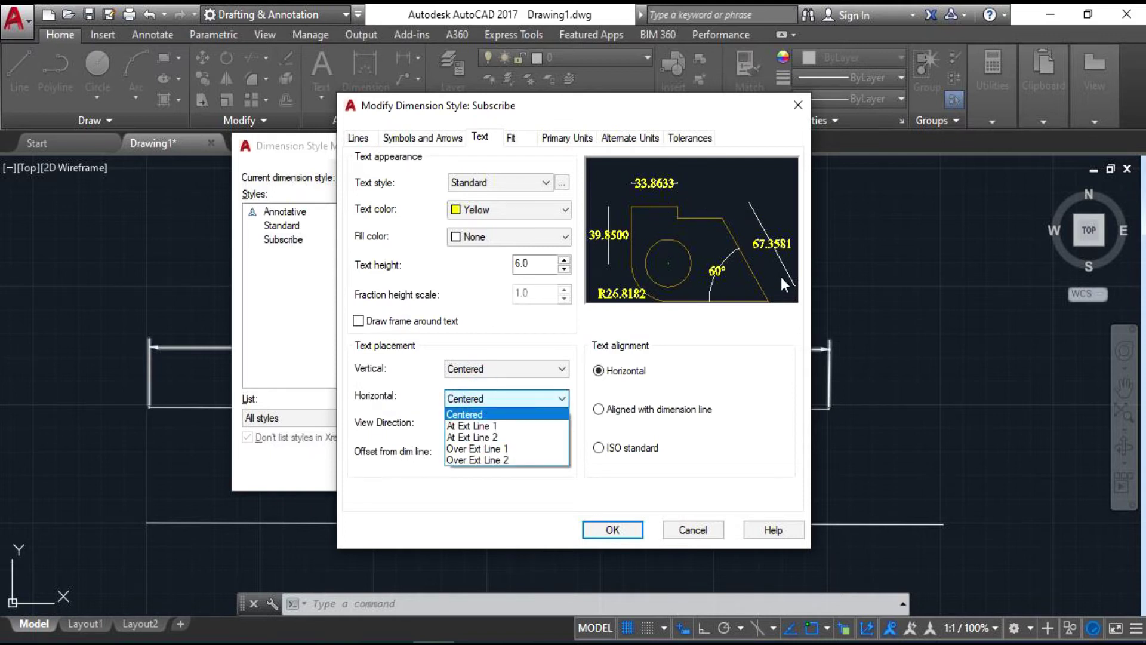
pyautogui.click(467, 415)
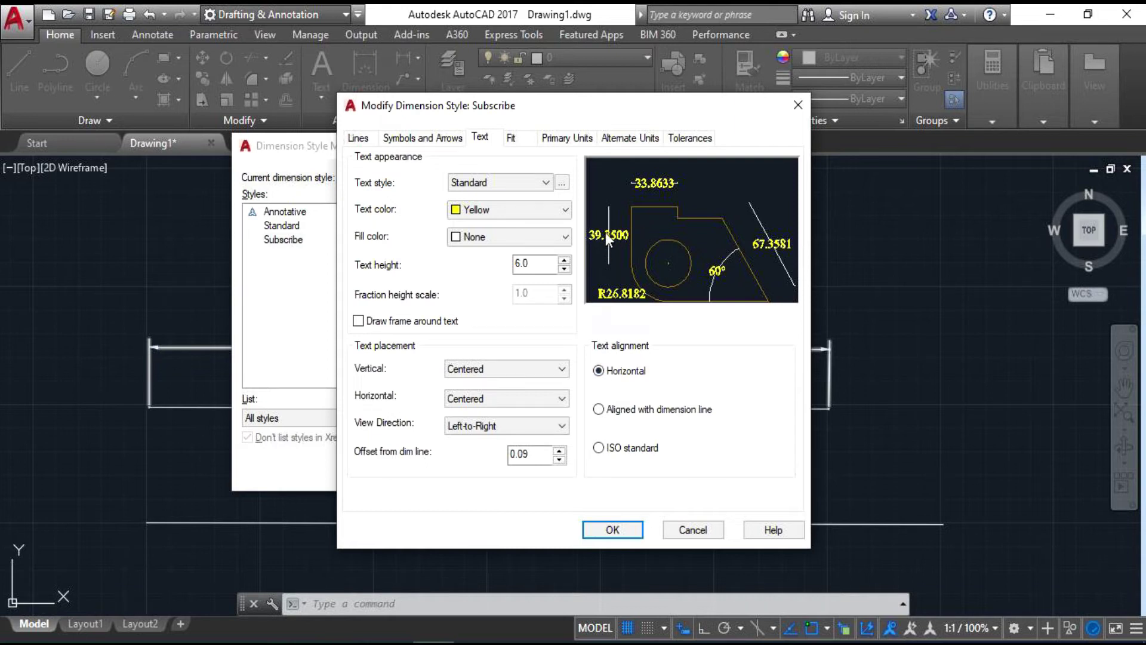
pyautogui.click(599, 411)
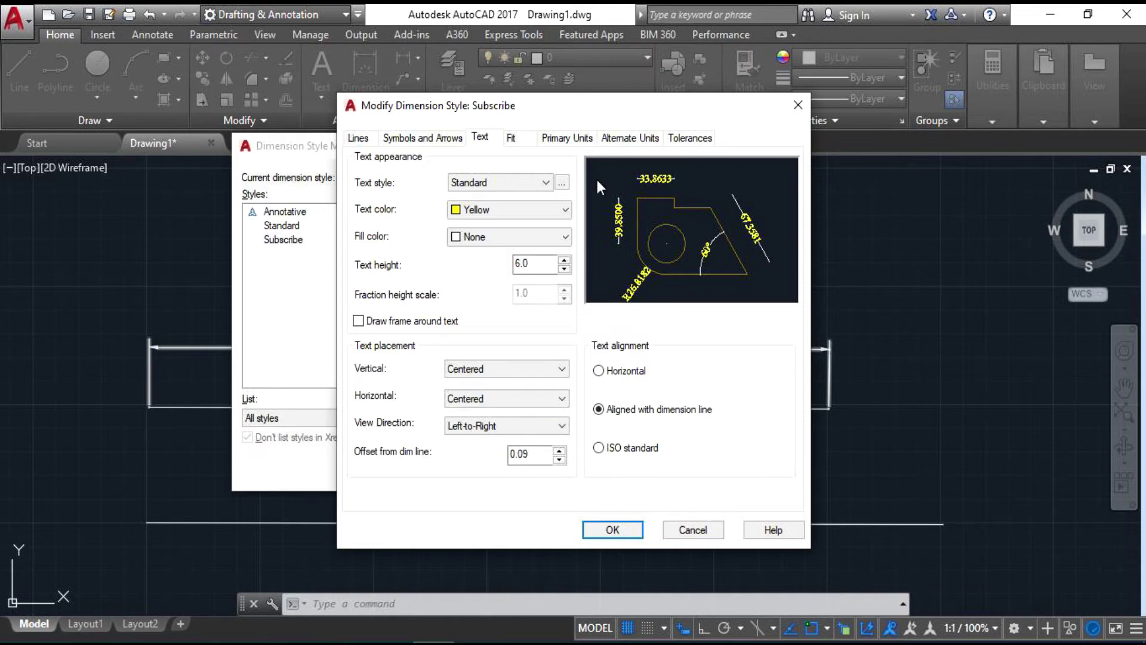
pyautogui.click(519, 141)
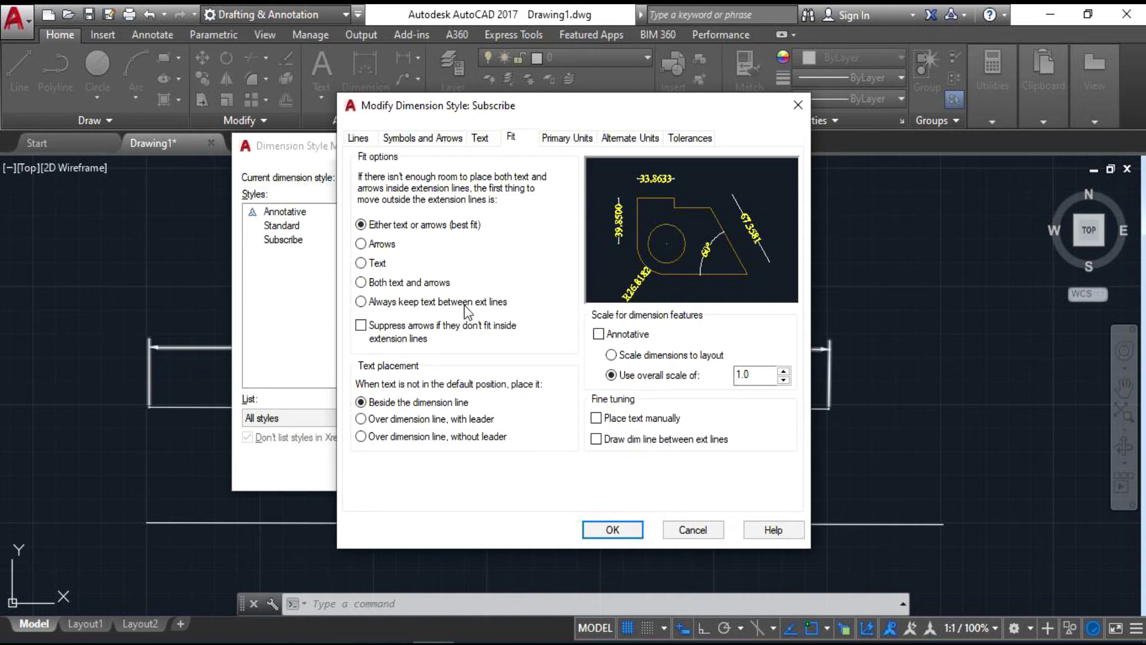
# Keep Decimal primary units at 0.0 precision with a period decimal separator
pyautogui.click(585, 139)
pyautogui.click(492, 180)
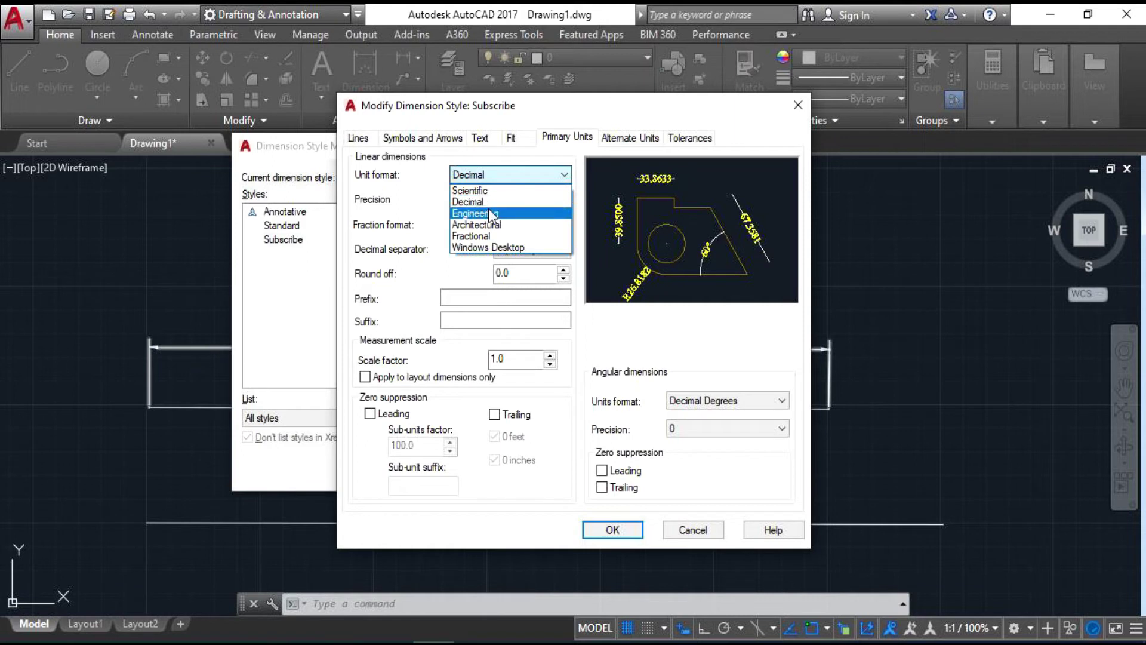
pyautogui.click(495, 200)
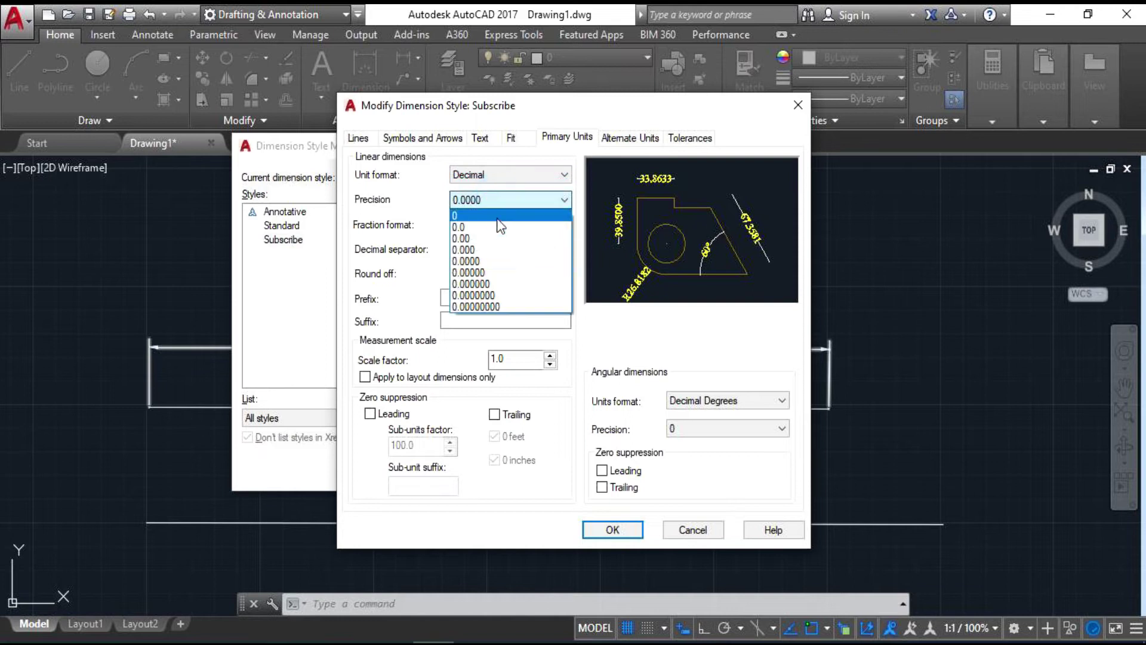
pyautogui.click(478, 229)
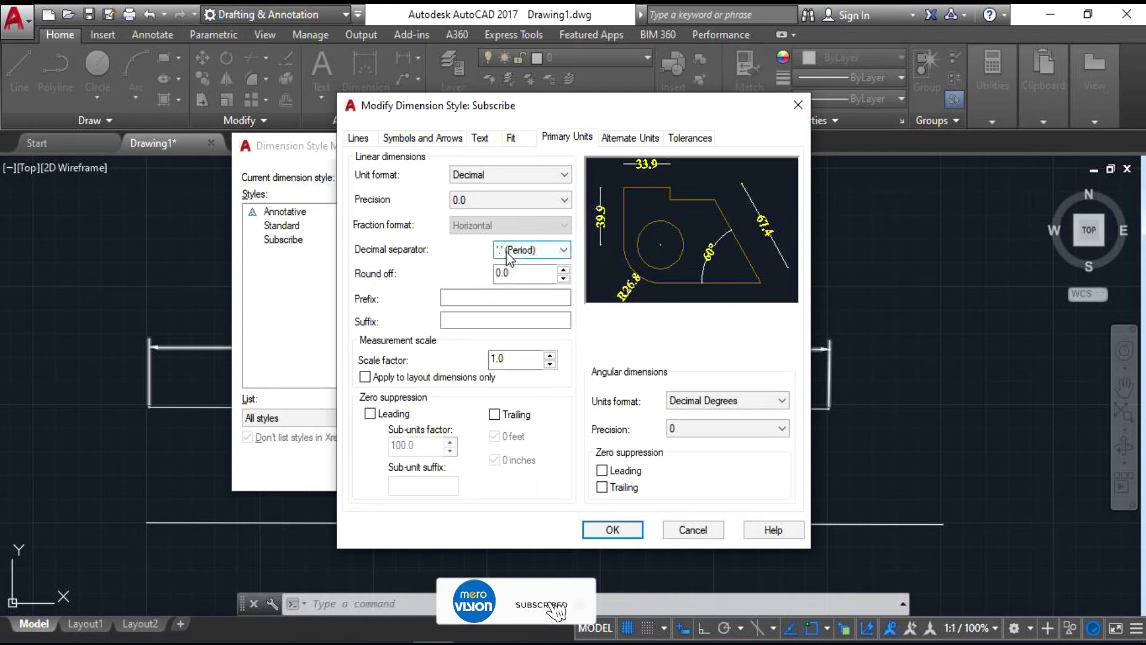
pyautogui.click(506, 252)
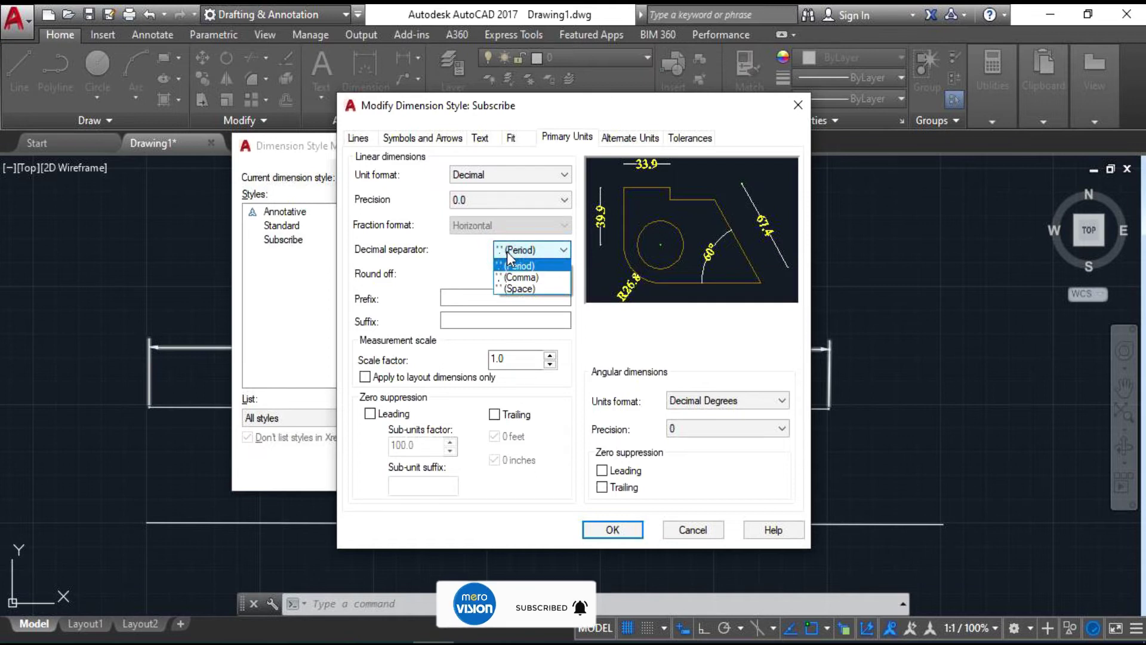
pyautogui.click(518, 277)
pyautogui.click(515, 251)
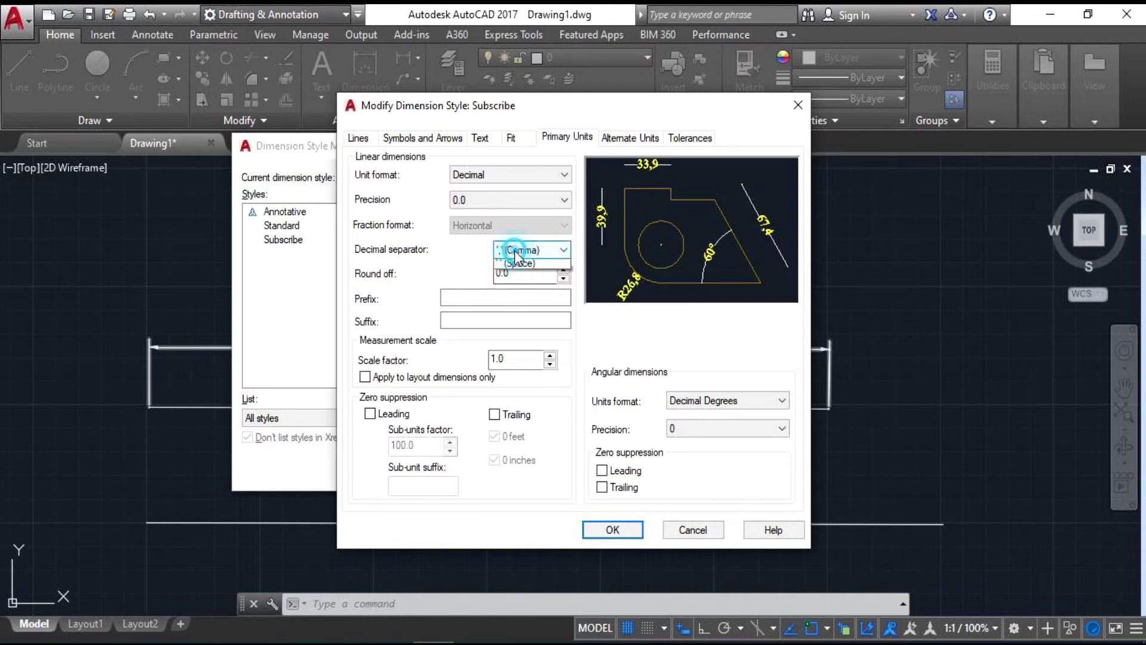
pyautogui.click(515, 286)
pyautogui.click(517, 249)
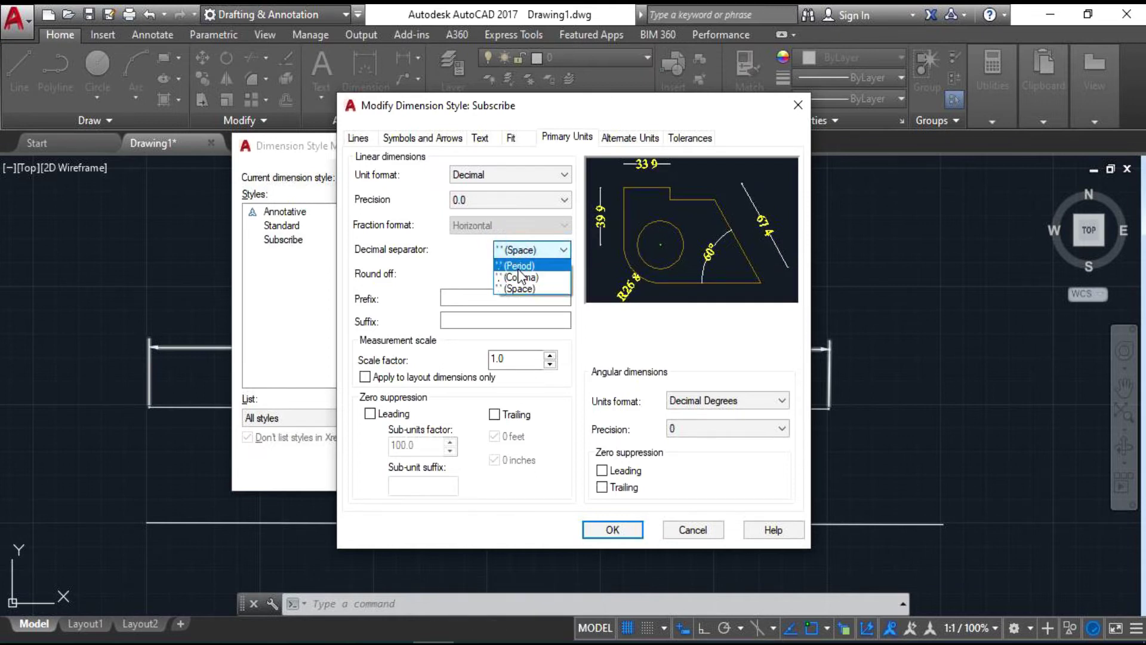
pyautogui.click(518, 265)
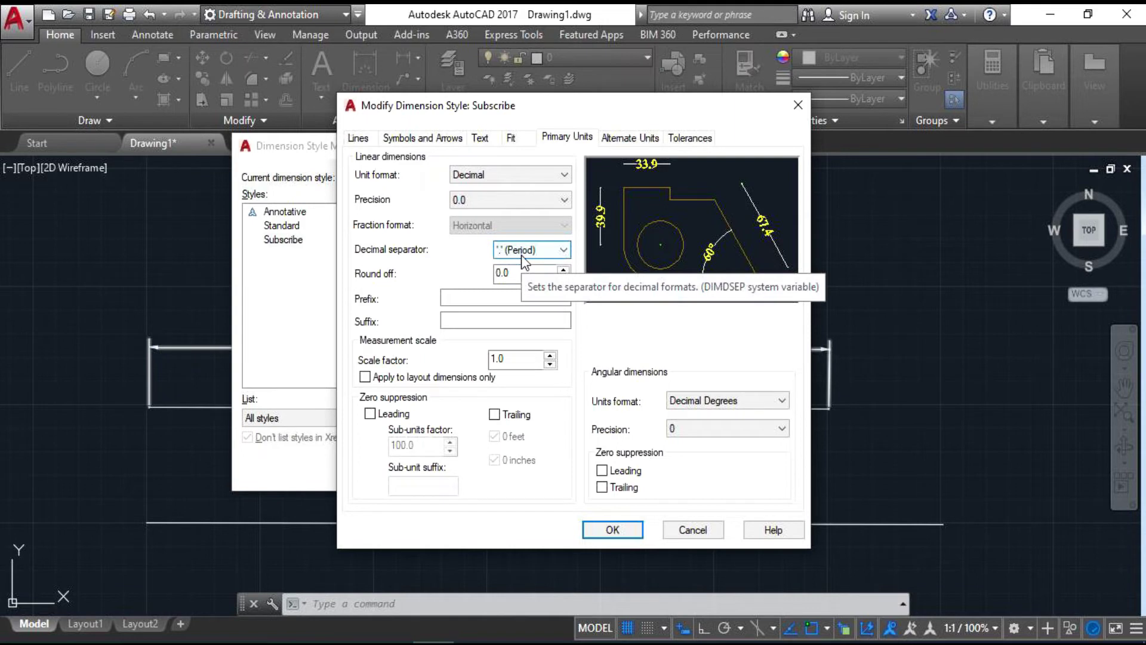
# Keep angular units in Decimal Degrees after briefly trying degrees minutes seconds
pyautogui.click(696, 401)
pyautogui.click(696, 401)
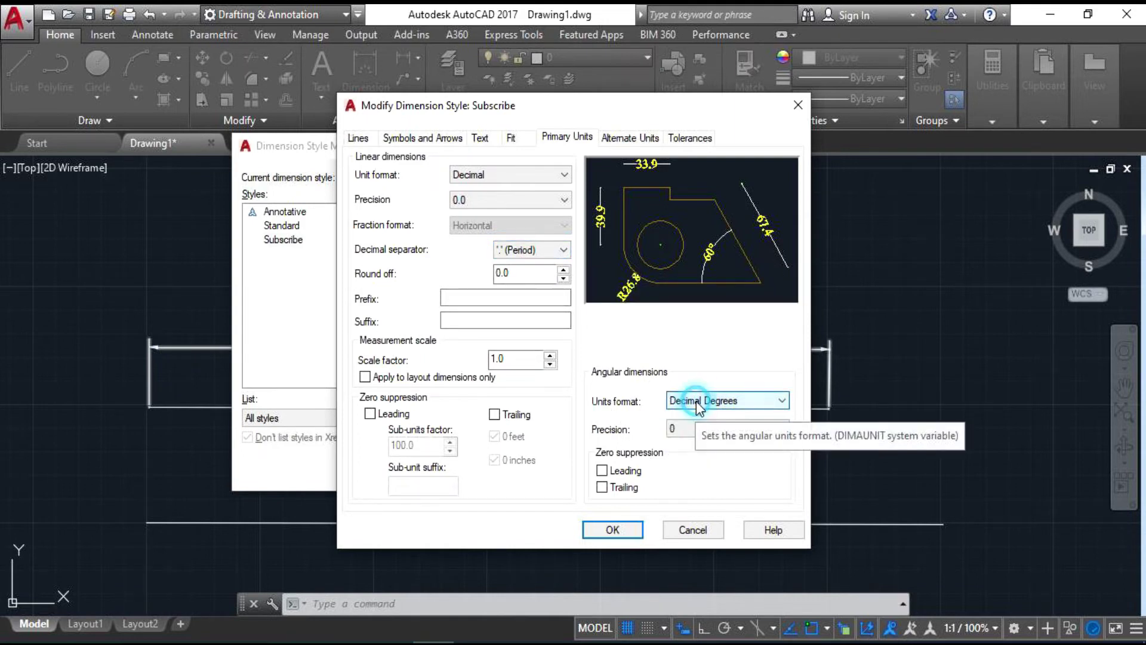
pyautogui.click(696, 401)
pyautogui.click(706, 428)
pyautogui.click(705, 400)
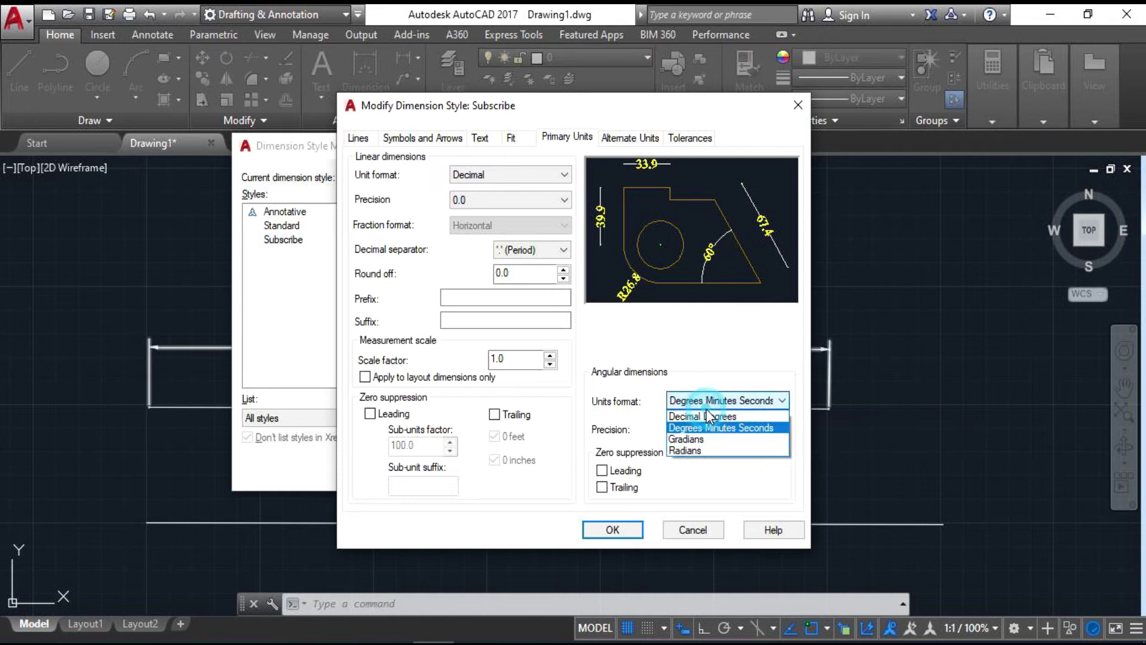
pyautogui.click(704, 415)
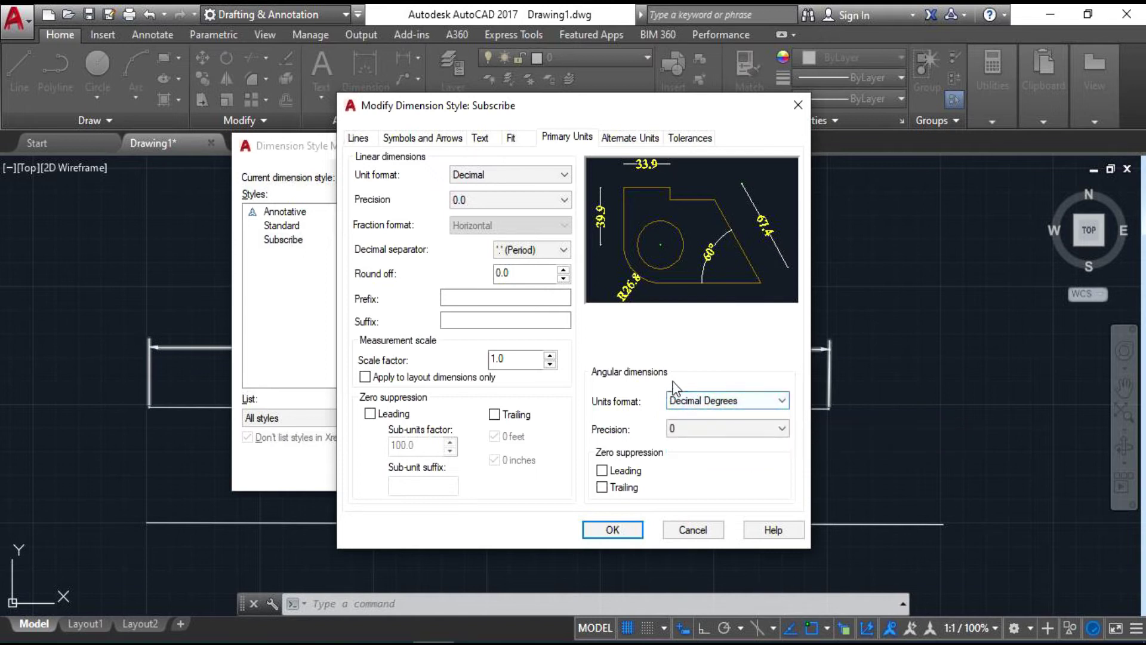
pyautogui.click(706, 397)
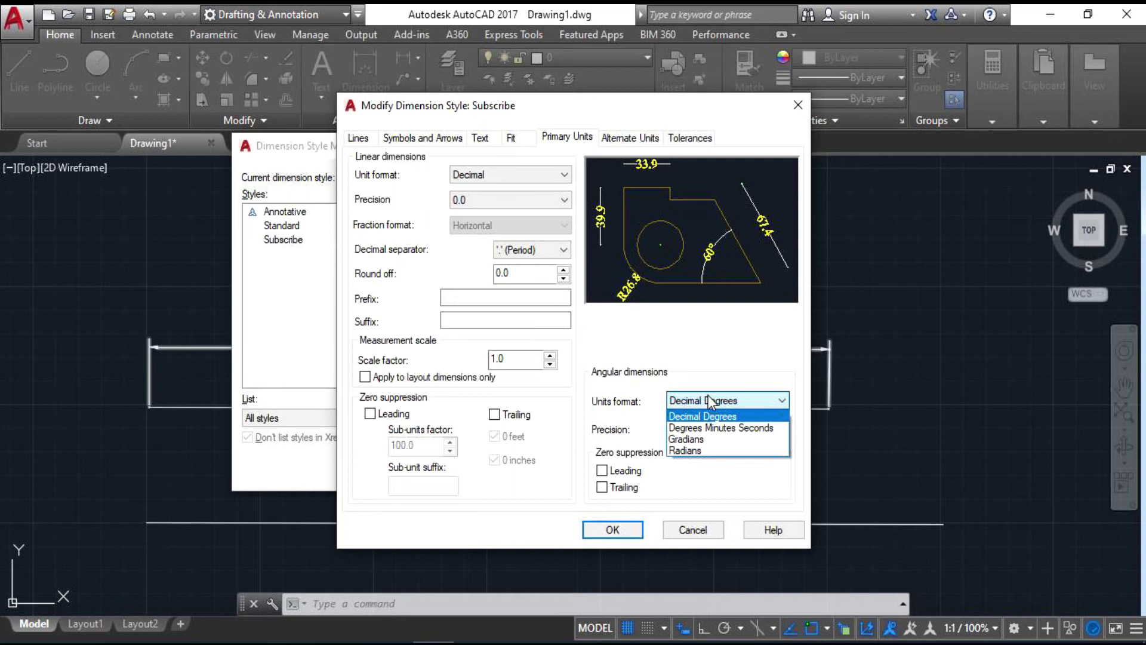
pyautogui.click(708, 397)
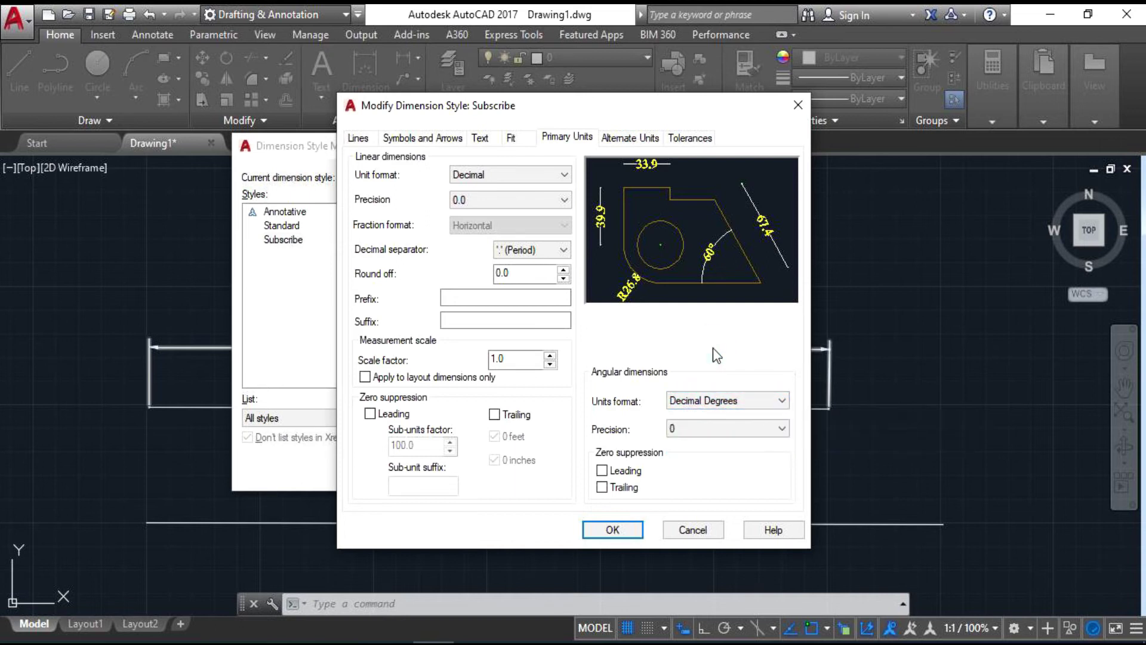
# Enable alternate units and try Engineering and Architectural Stacked formats
pyautogui.click(625, 142)
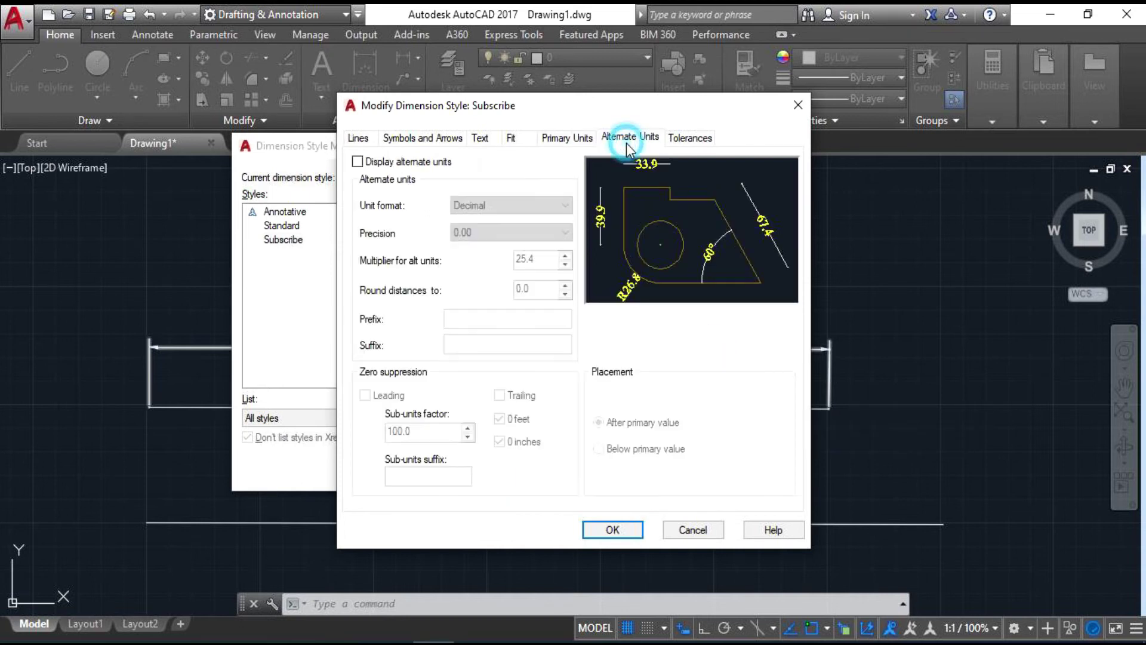
pyautogui.click(362, 163)
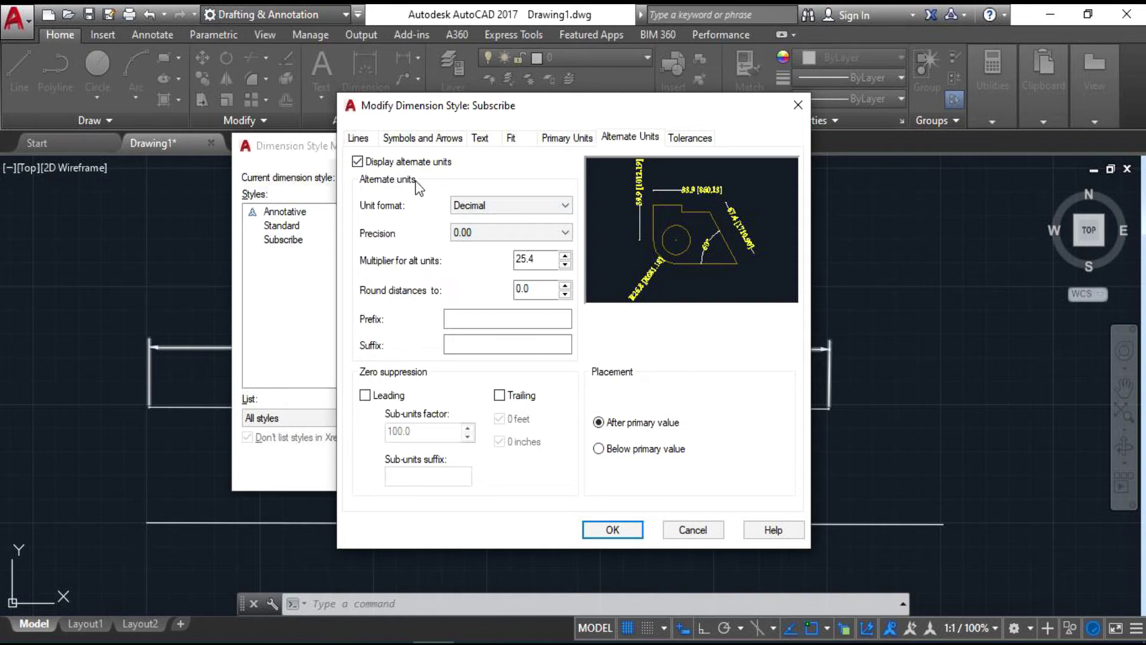
pyautogui.click(507, 206)
pyautogui.click(499, 246)
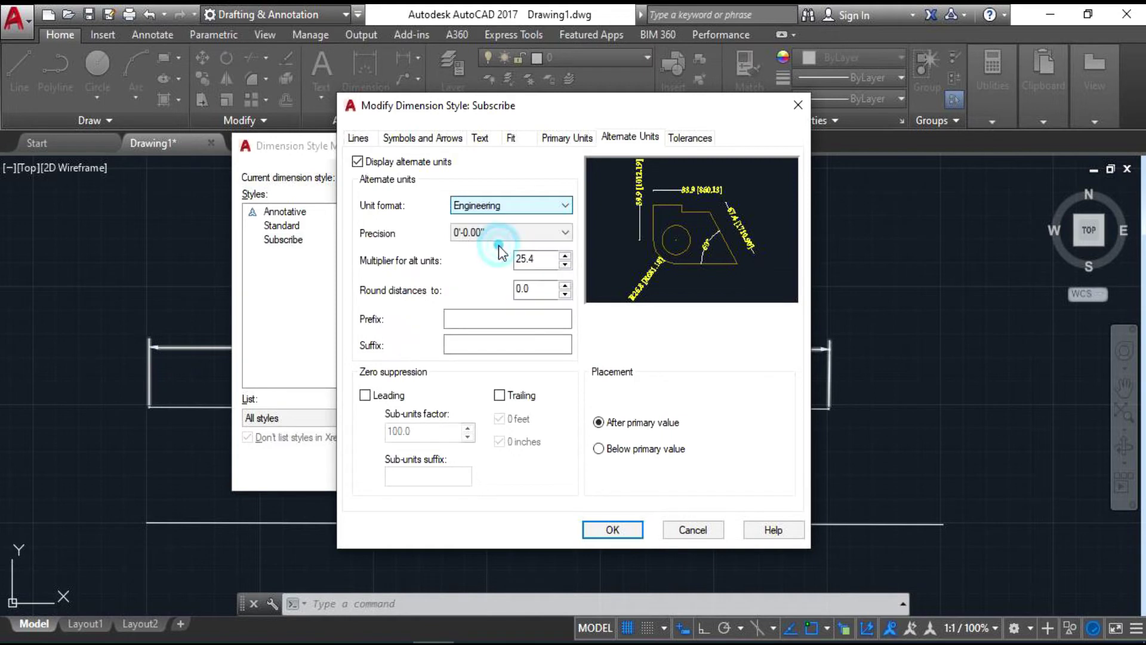
pyautogui.click(499, 208)
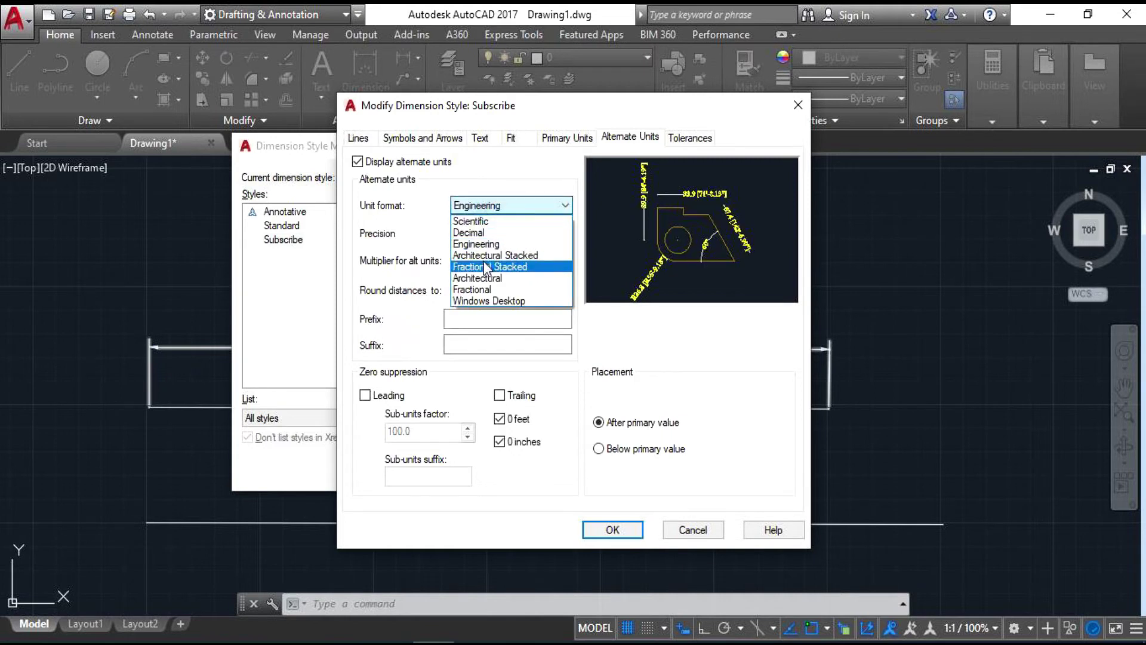
pyautogui.click(484, 256)
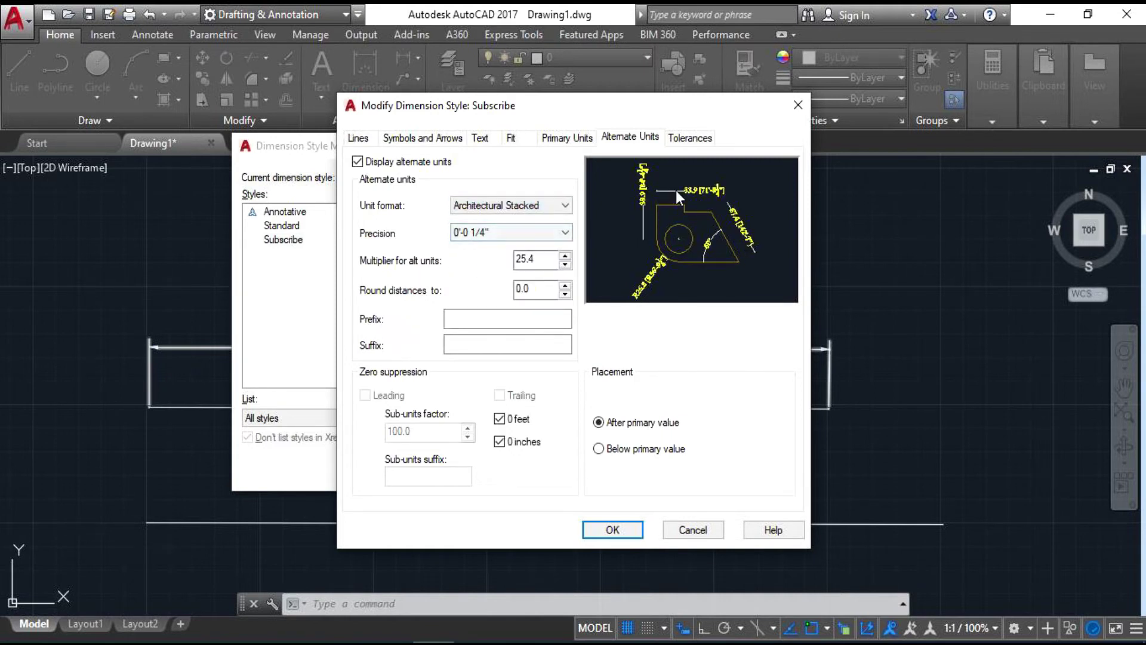
pyautogui.click(507, 205)
pyautogui.click(499, 246)
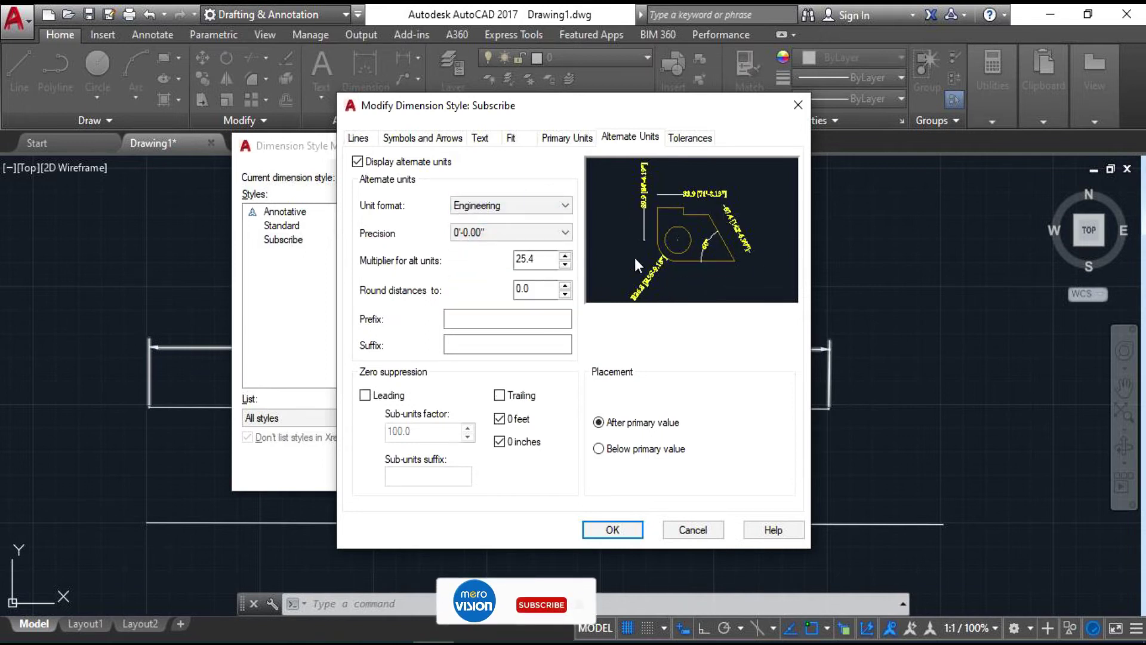
# Turn alternate units back off and return to the Lines settings
pyautogui.click(491, 205)
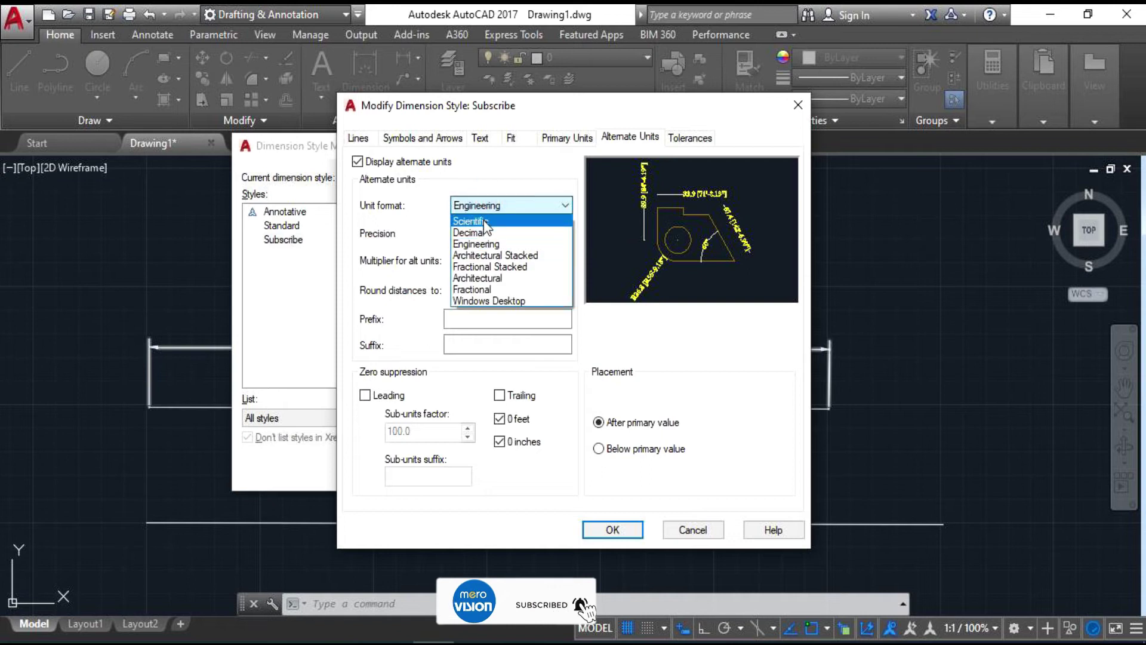
pyautogui.click(357, 162)
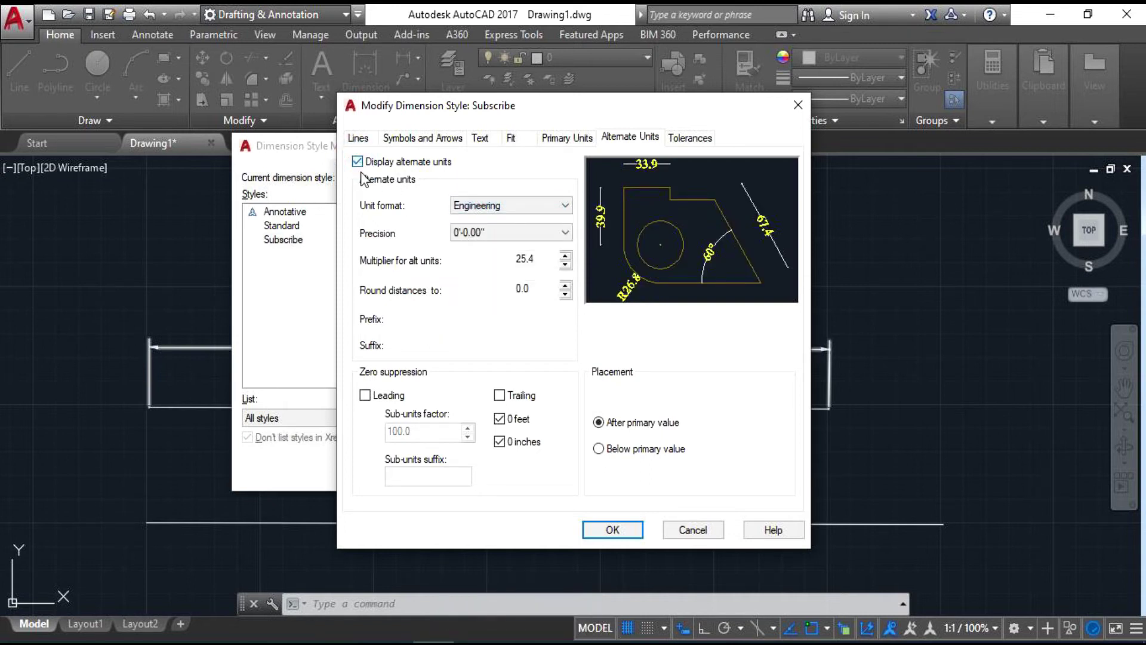
pyautogui.click(358, 162)
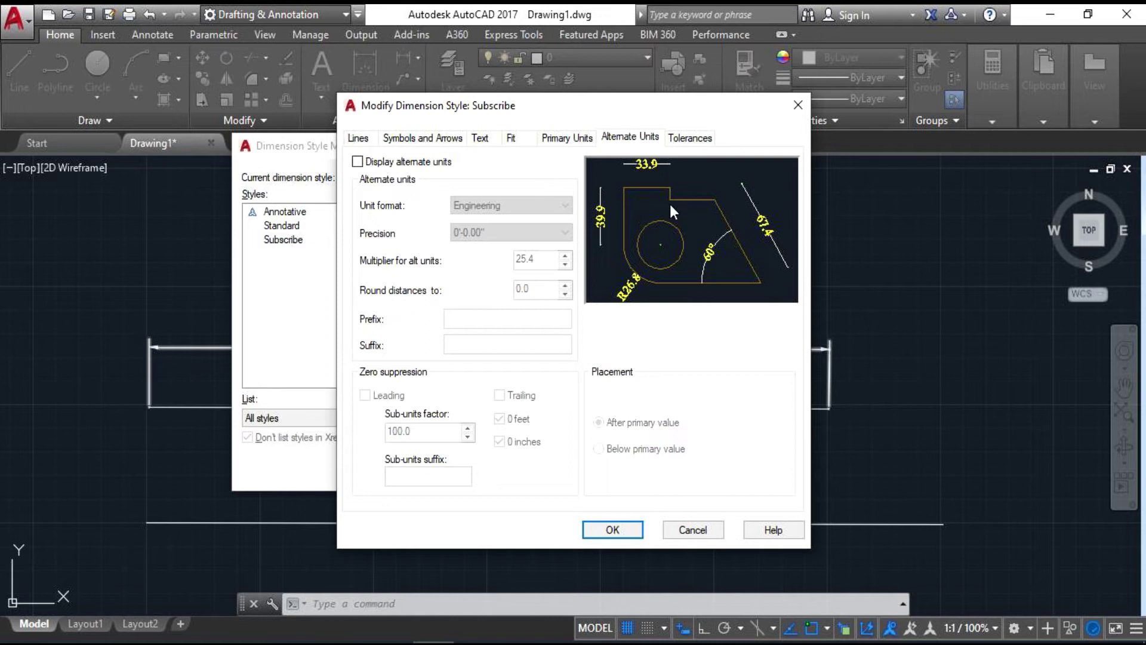
pyautogui.click(689, 141)
pyautogui.click(370, 142)
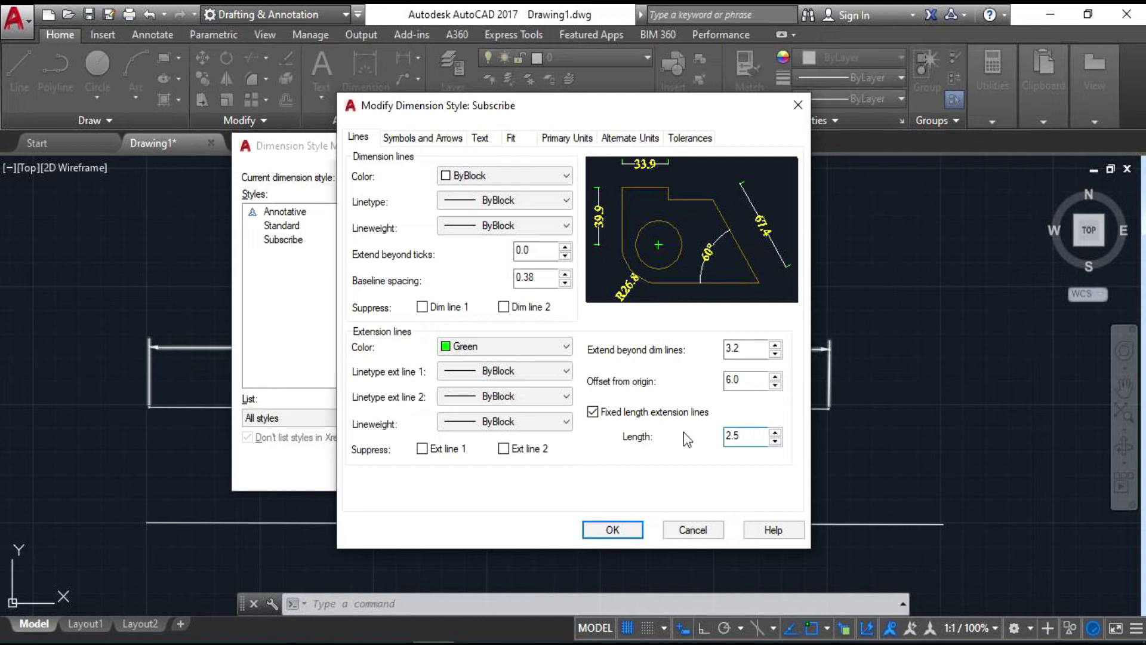
# Accept the edited Subscribe dimension style and make Subscribe the current style
pyautogui.click(613, 530)
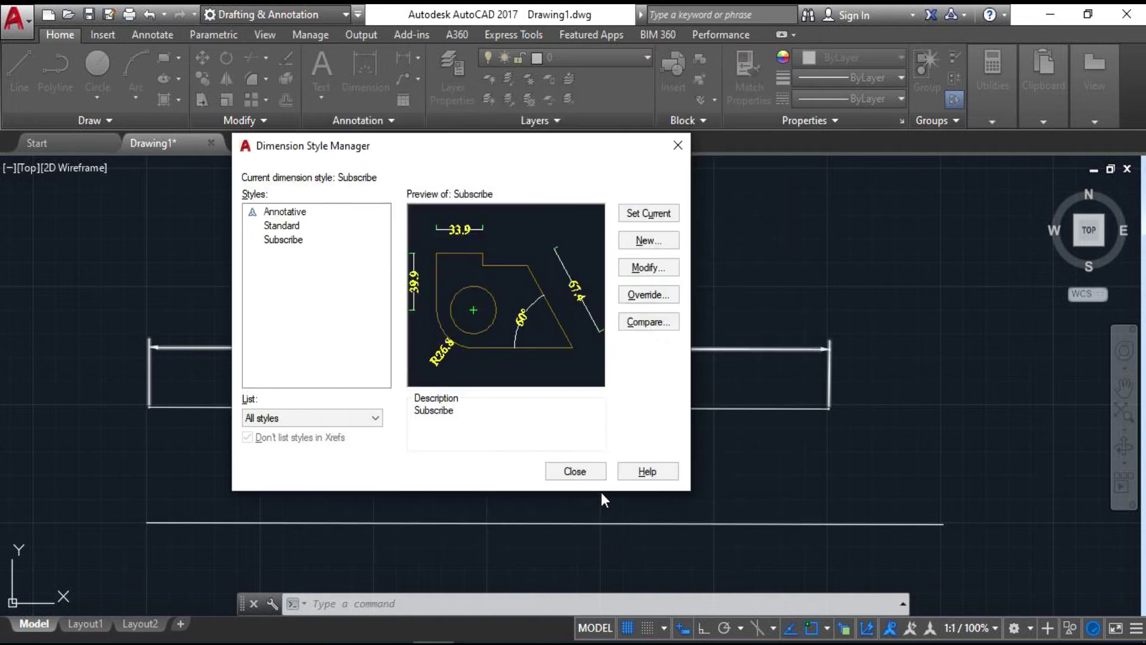
pyautogui.click(311, 275)
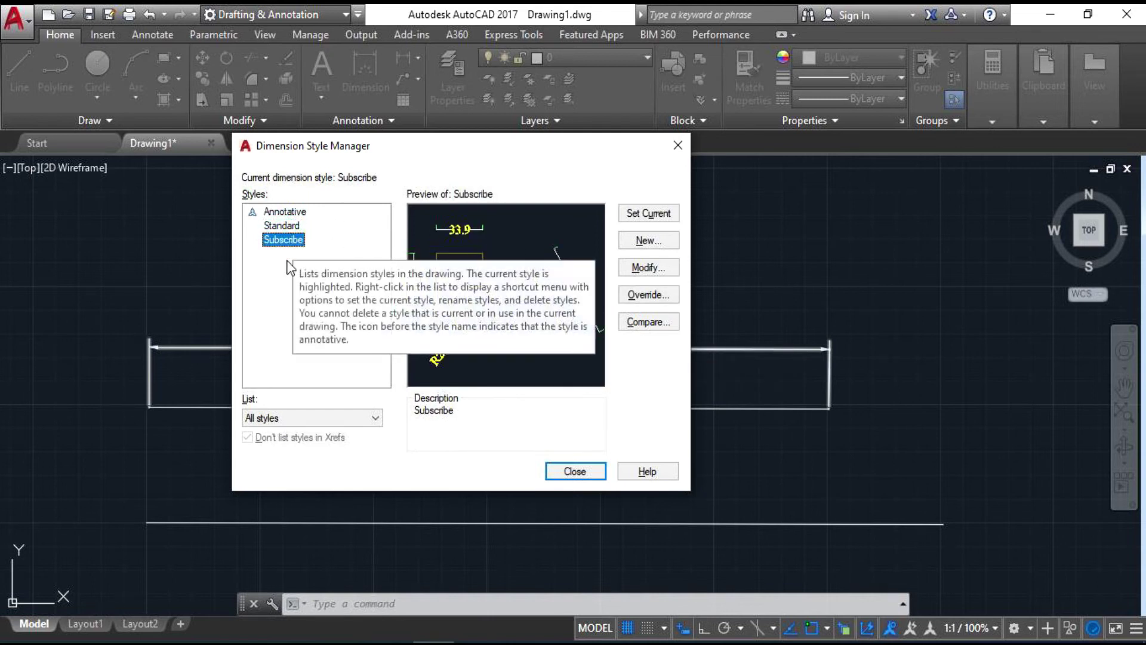
pyautogui.click(284, 241)
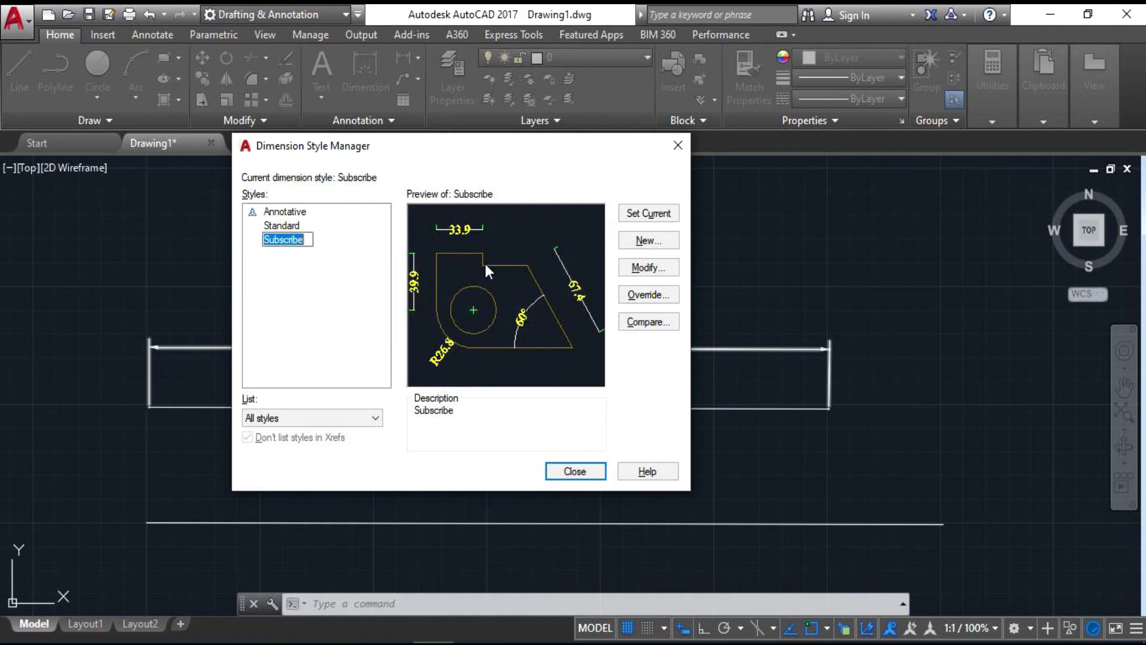
pyautogui.click(650, 215)
pyautogui.click(650, 213)
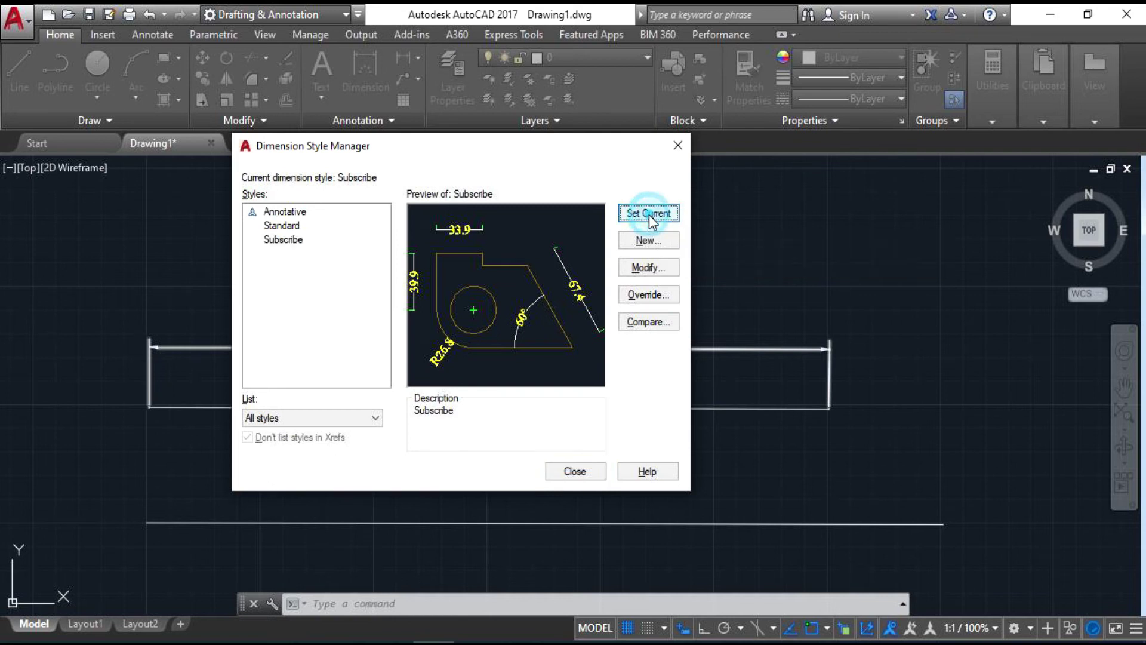
pyautogui.click(649, 214)
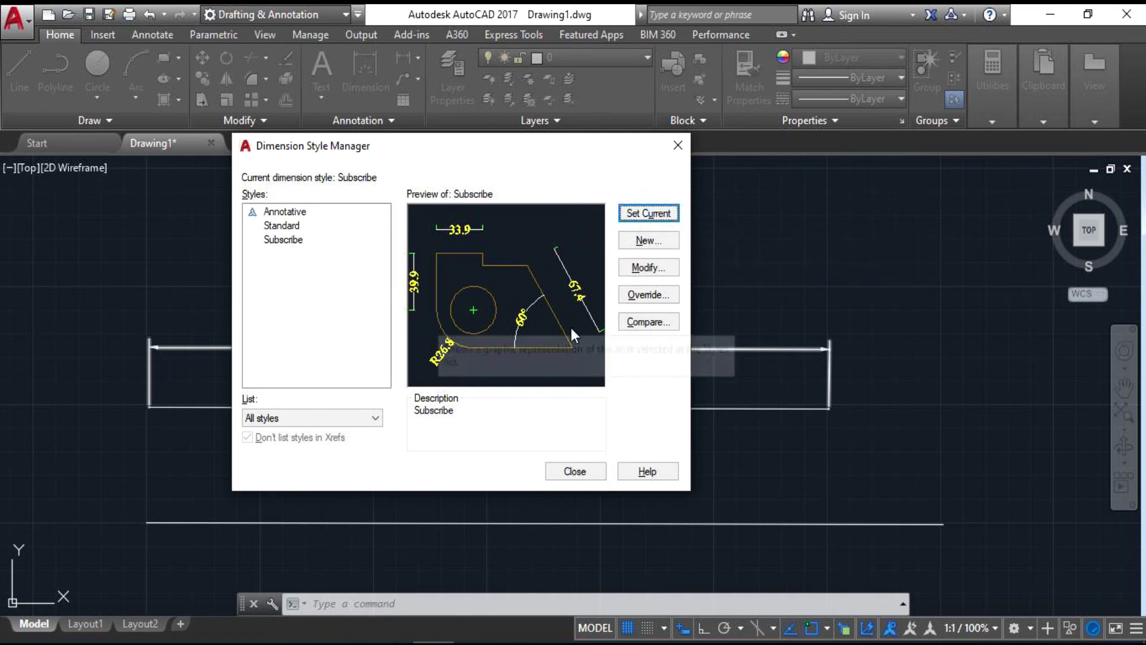
# Close the Dimension Style Manager and start the DIM command with the lines in view
pyautogui.click(583, 470)
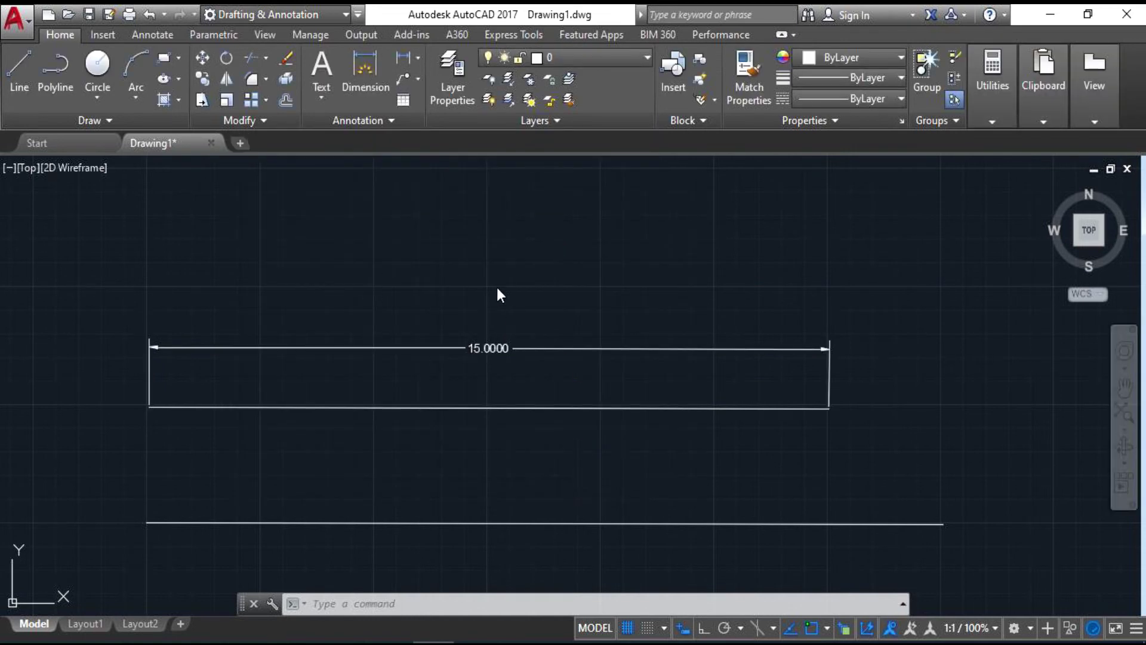
pyautogui.press('Escape')
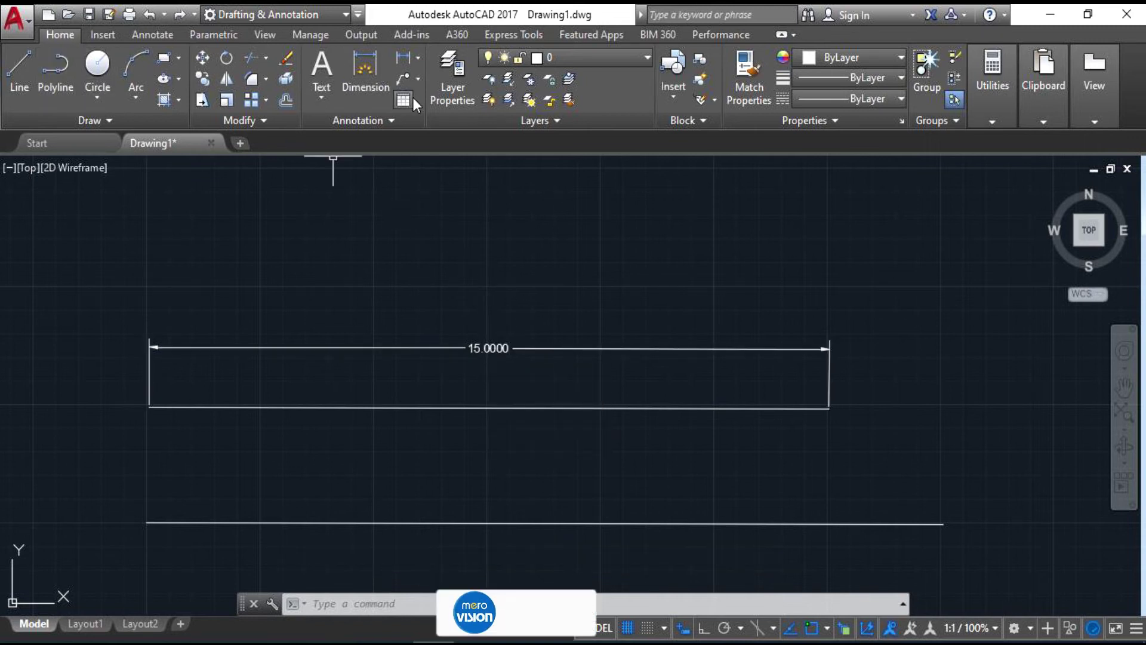
pyautogui.click(365, 72)
pyautogui.moveTo(306, 397); pyautogui.dragTo(324, 270, button='middle')
pyautogui.scroll(2, 221, 311)
pyautogui.scroll(-3, 146, 396)
# Dimension the long lower line as 17.6, placed above the rectangle
pyautogui.click(117, 434)
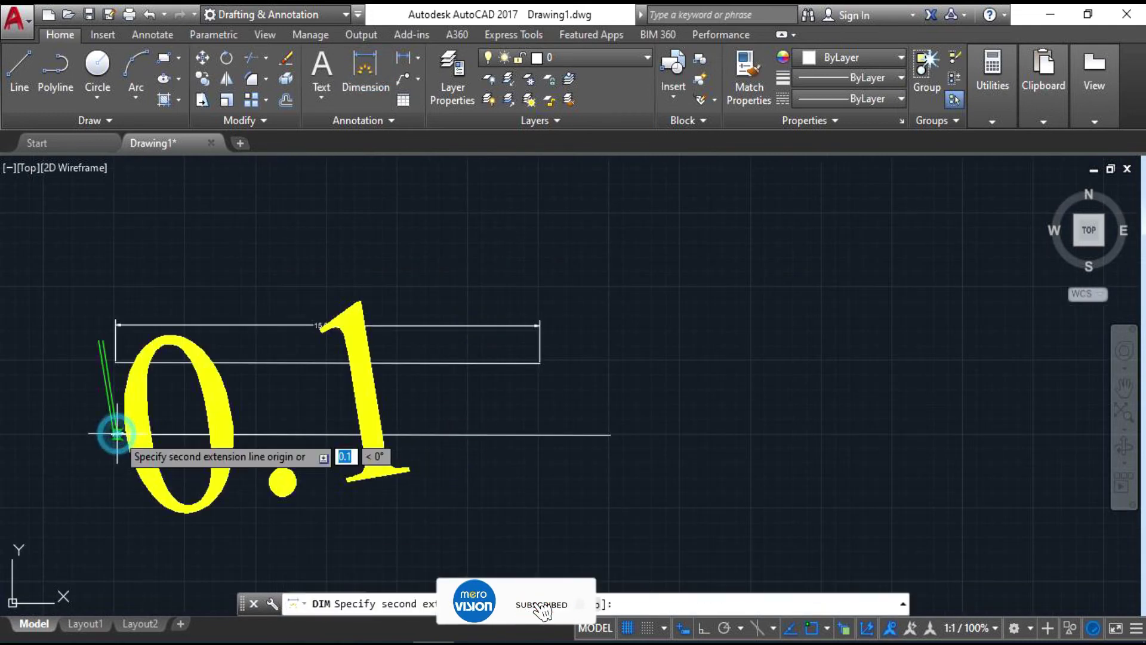
pyautogui.click(610, 435)
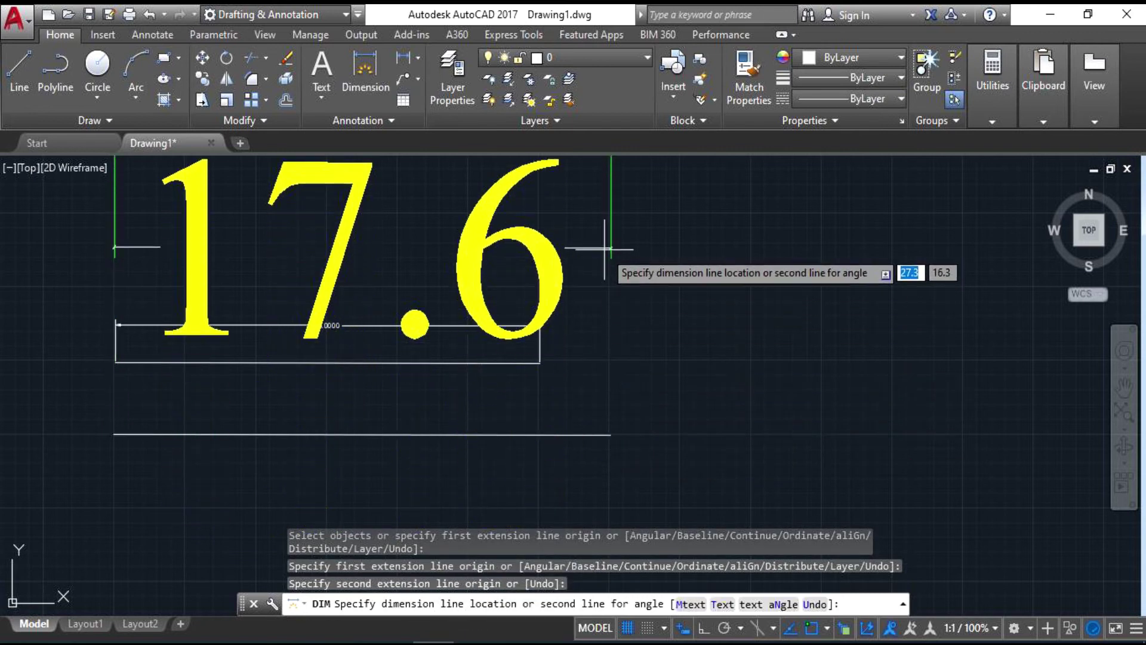
pyautogui.scroll(-2, 597, 352)
pyautogui.scroll(-2, 597, 298)
pyautogui.scroll(-1, 595, 309)
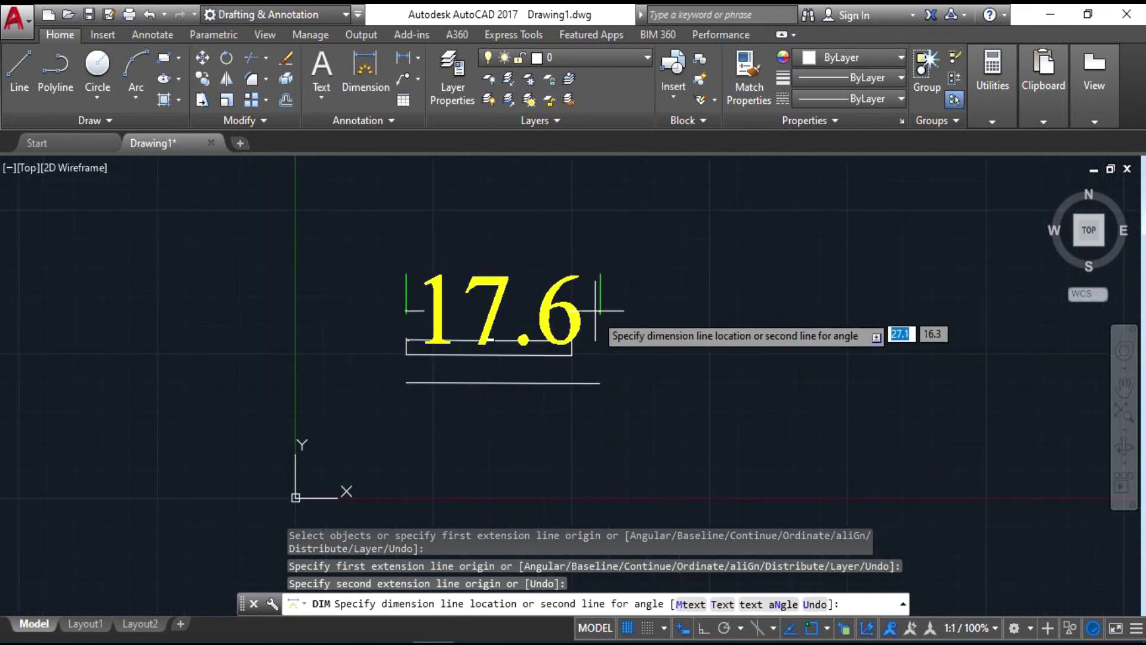
pyautogui.click(595, 275)
pyautogui.press('Return')
pyautogui.press('Escape')
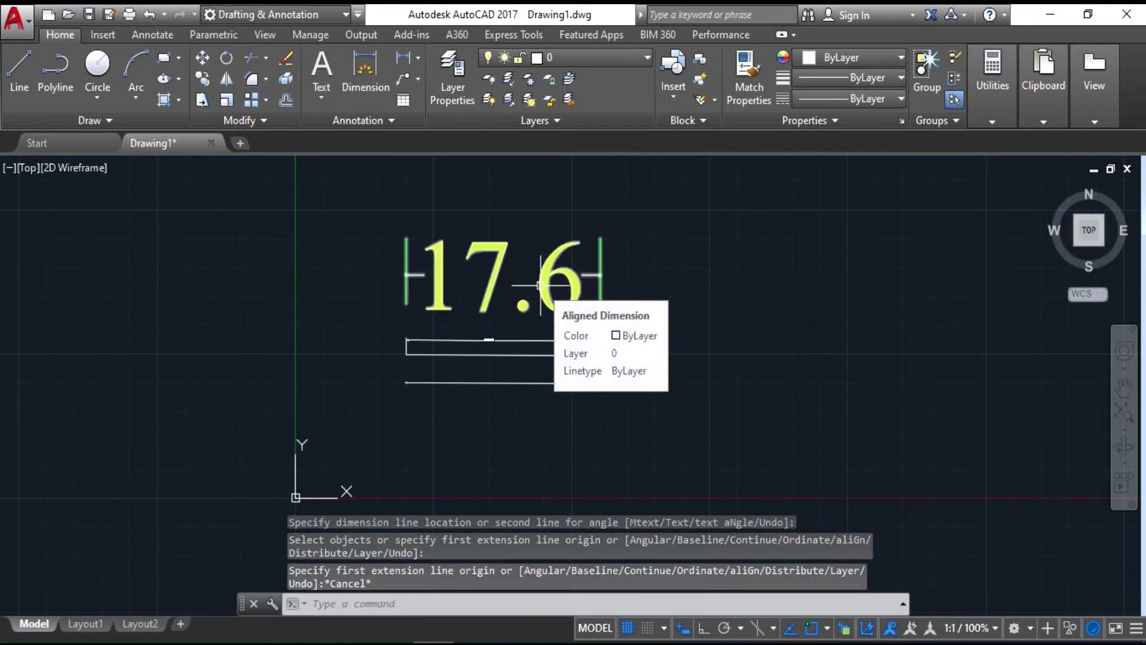
pyautogui.scroll(1, 541, 283)
pyautogui.scroll(1, 545, 279)
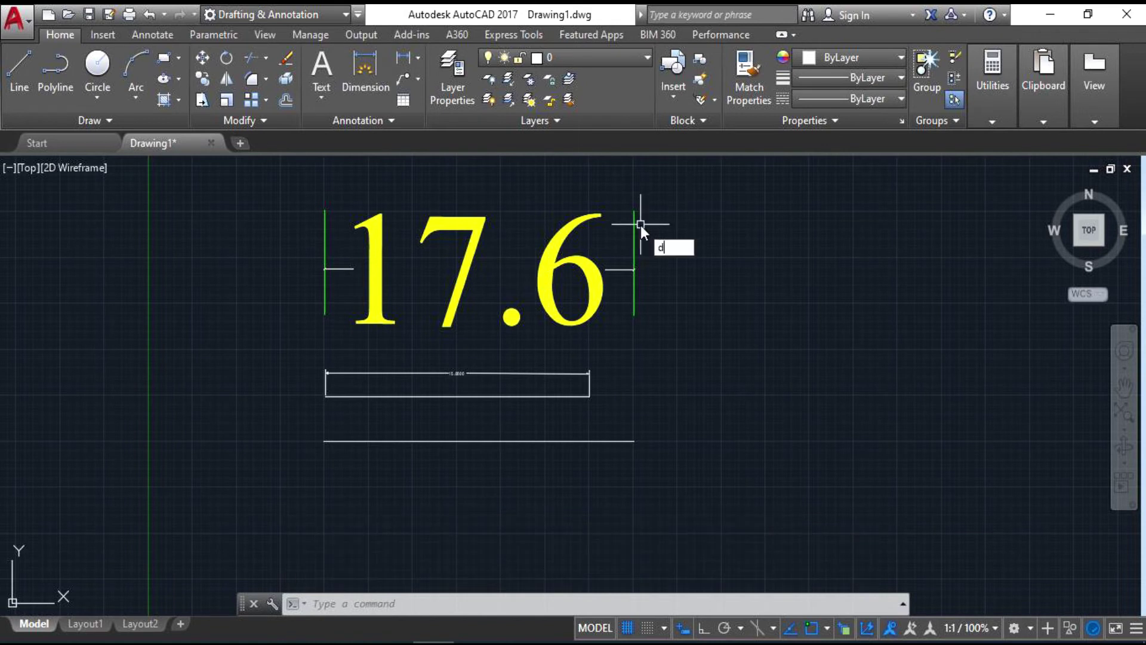
# Reopen the Dimension Style Manager and edit Subscribe's text settings
pyautogui.write('l')
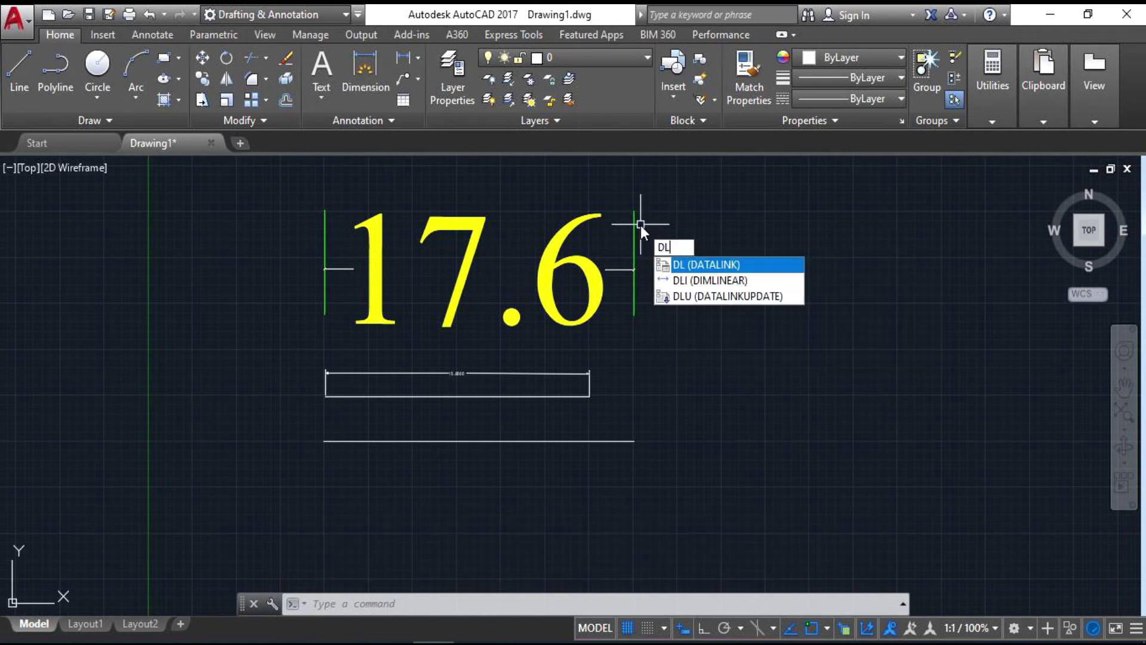
pyautogui.press('BackSpace')
pyautogui.press('Return')
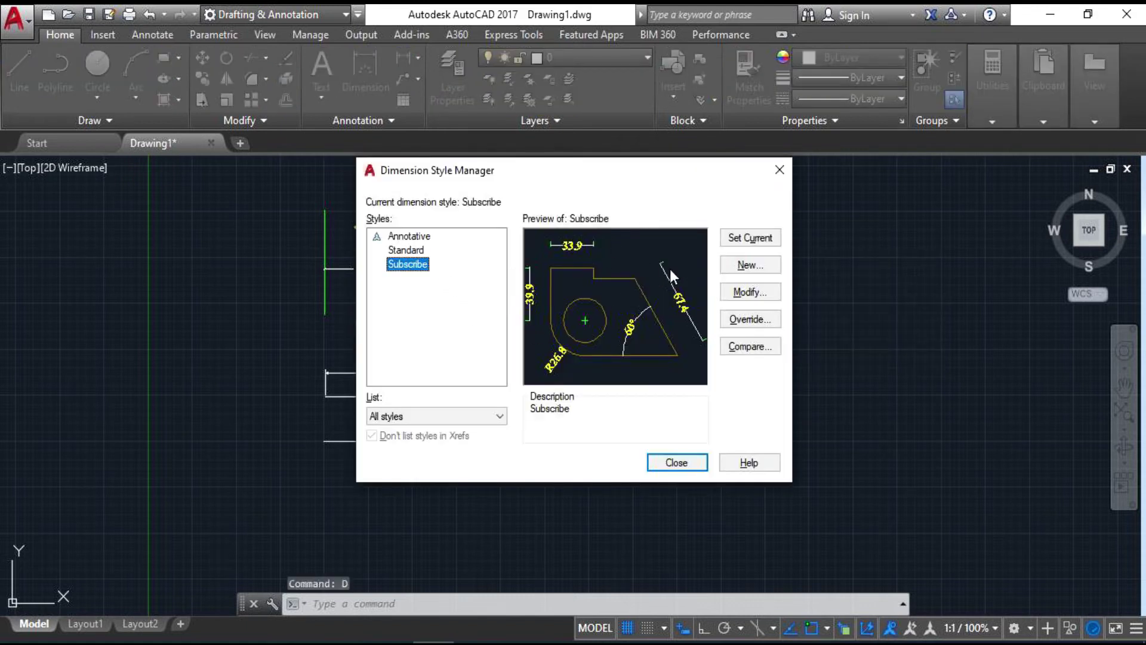
pyautogui.click(735, 297)
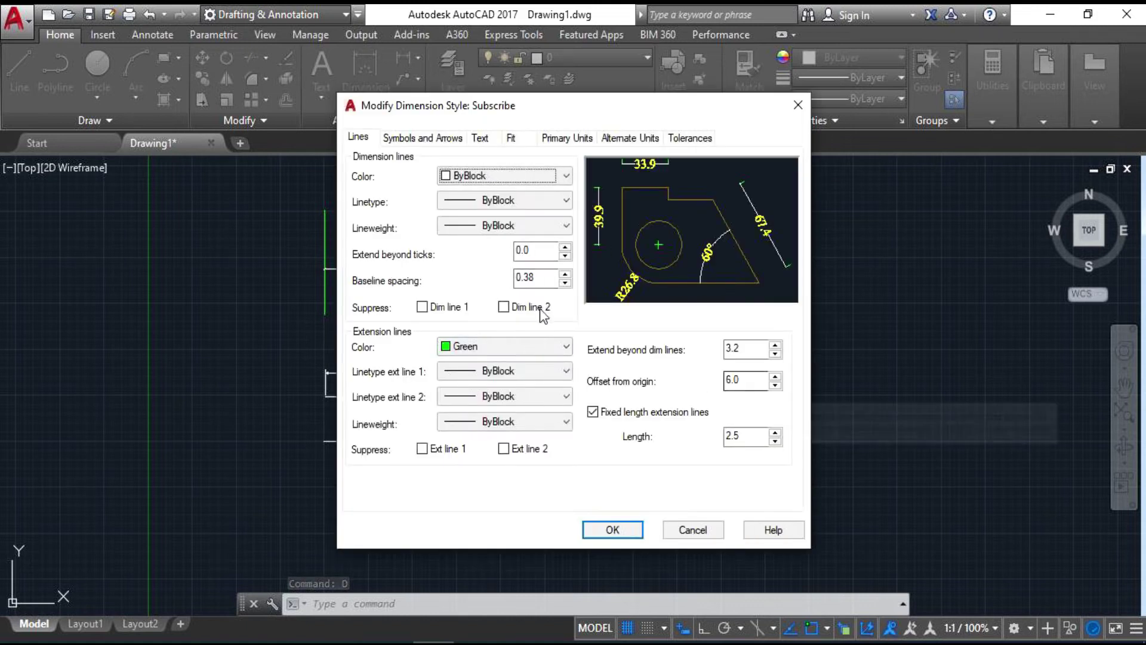
pyautogui.click(478, 138)
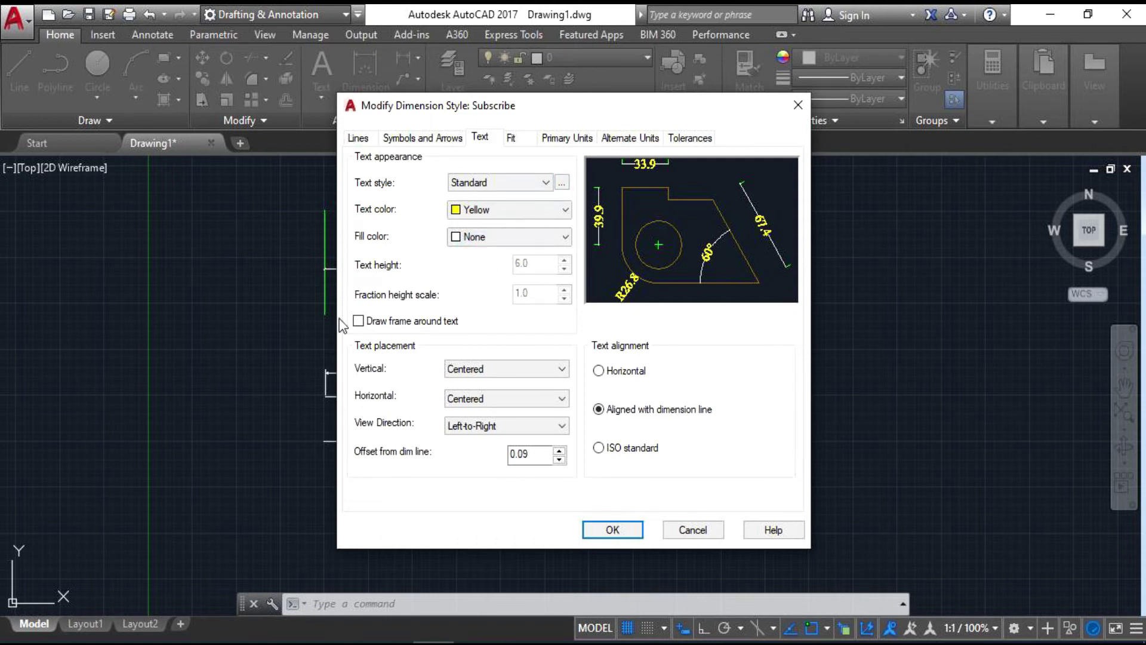
# Set the Standard text style height to 3, then save Subscribe and close the dialogs
pyautogui.click(562, 184)
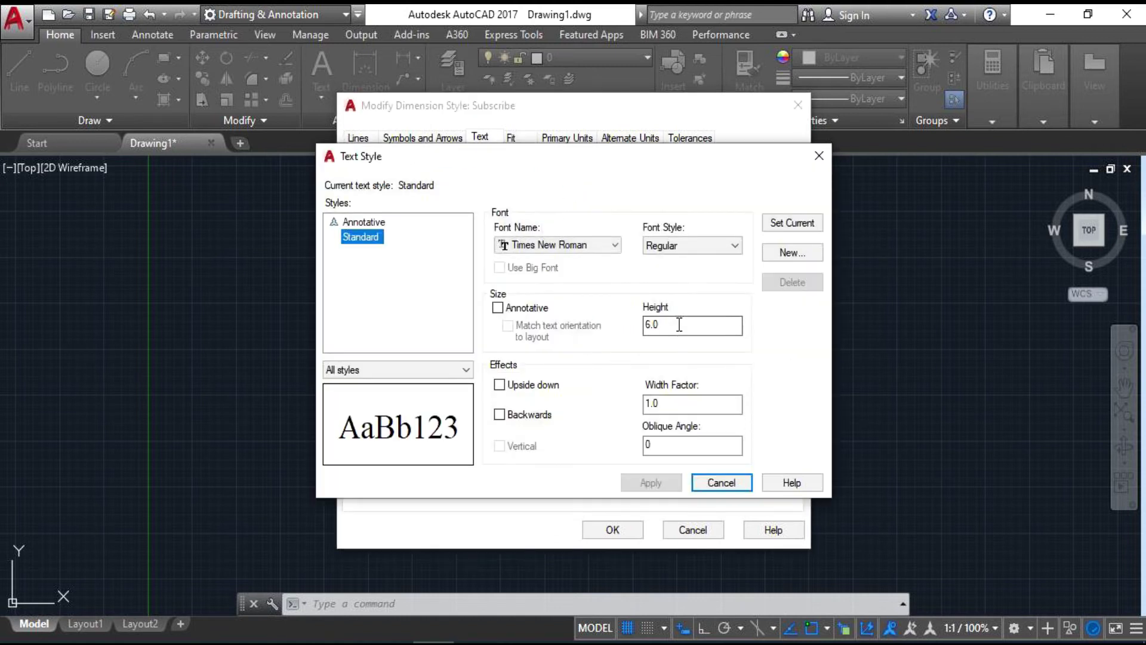
pyautogui.moveTo(677, 323); pyautogui.dragTo(639, 329)
pyautogui.write('3')
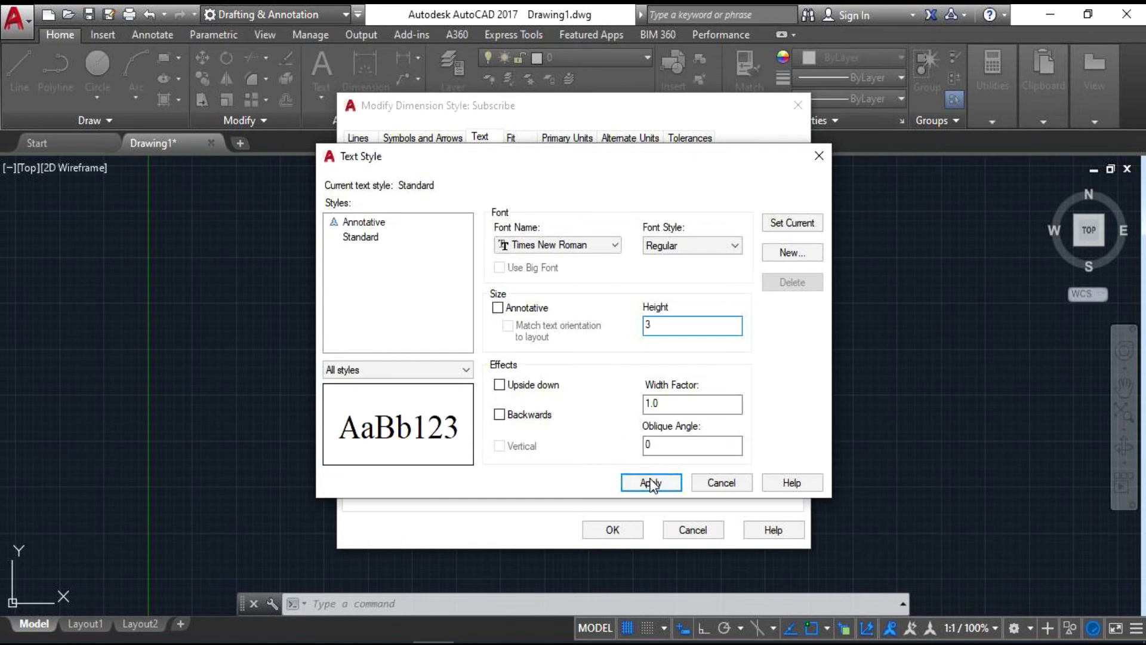
pyautogui.click(651, 484)
pyautogui.click(724, 479)
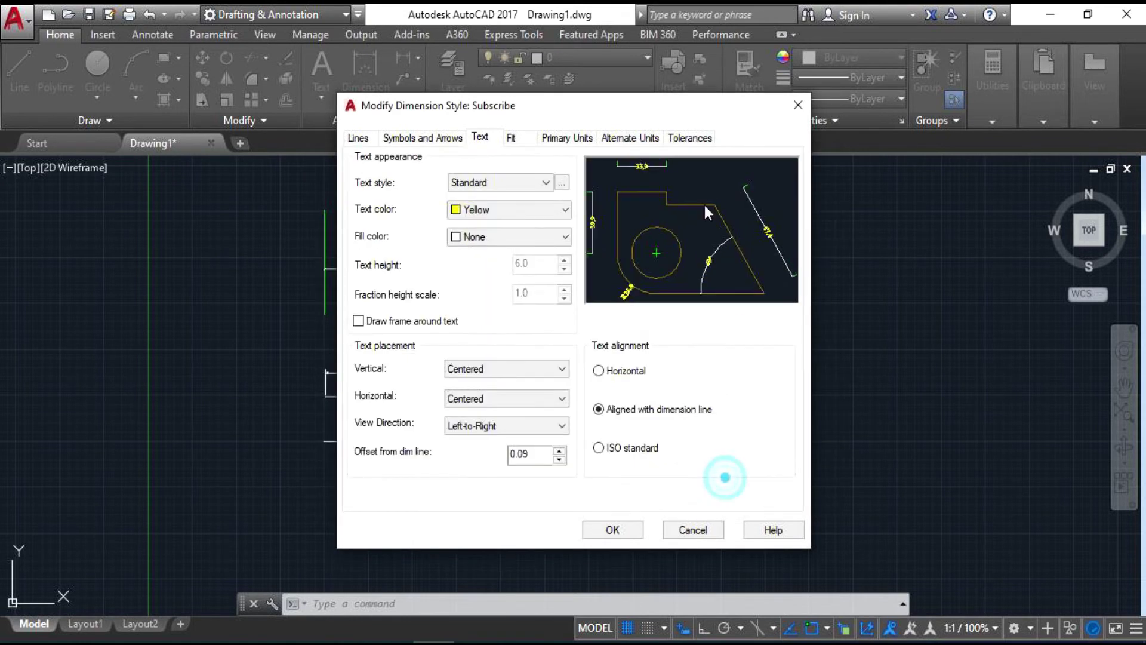
pyautogui.moveTo(667, 109); pyautogui.dragTo(725, 95)
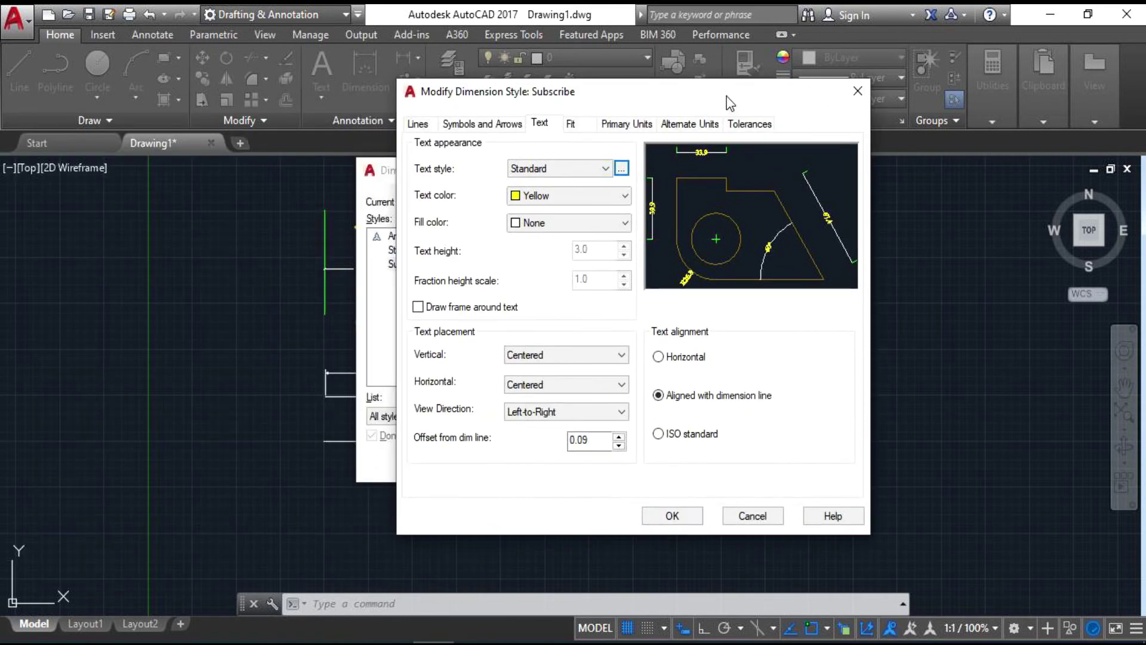
pyautogui.click(672, 516)
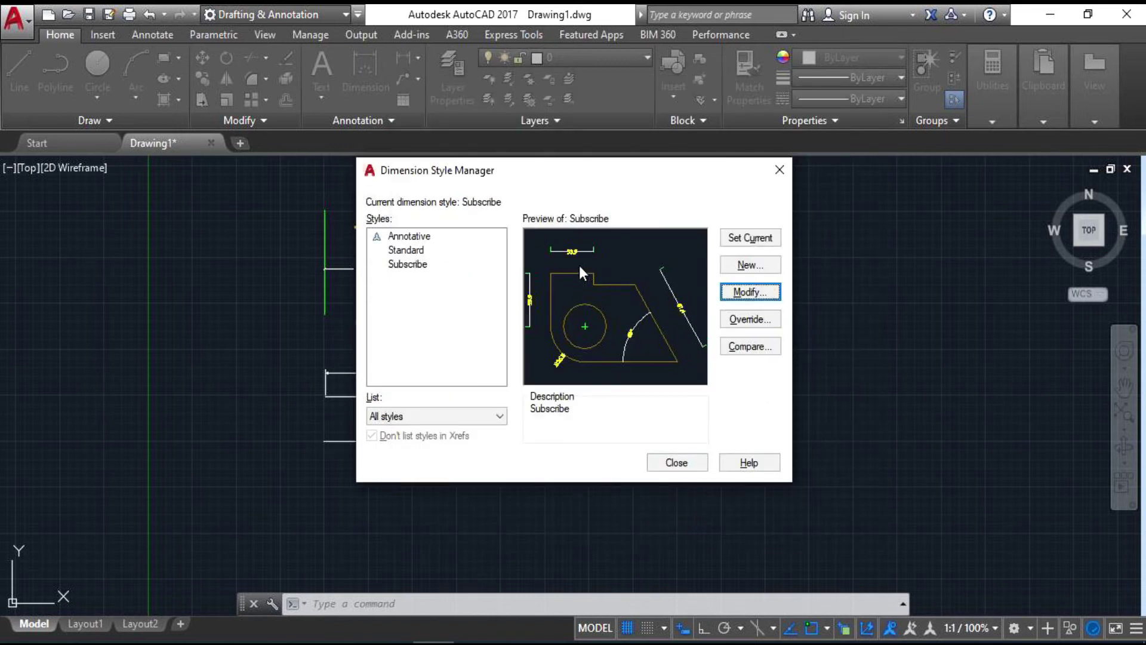
pyautogui.click(675, 462)
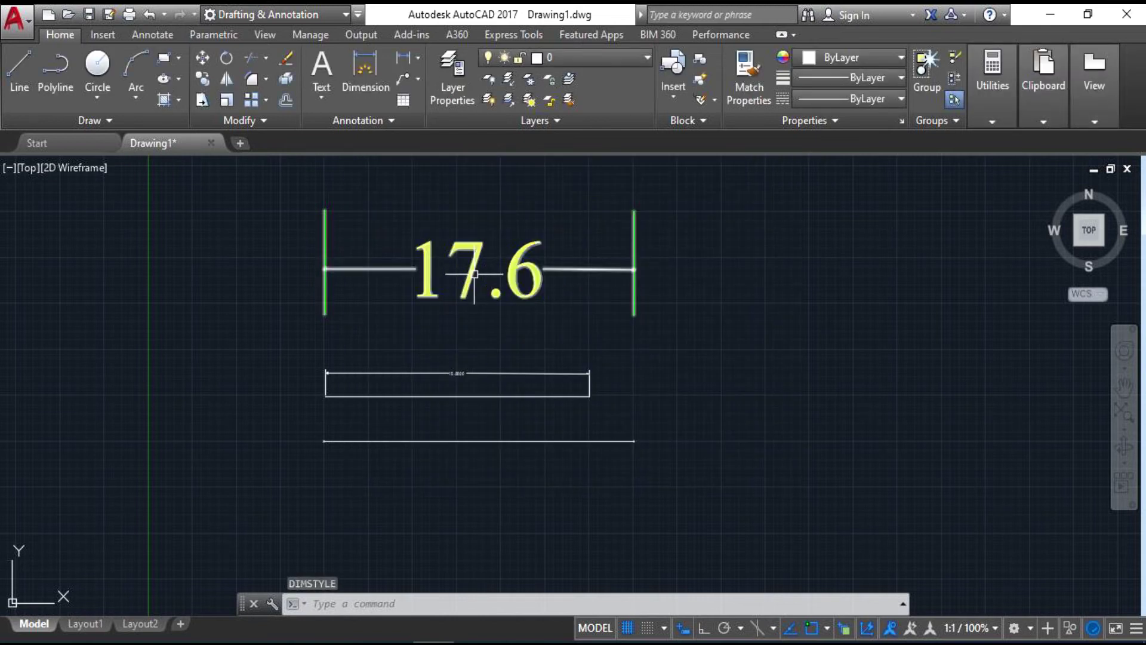
pyautogui.click(475, 274)
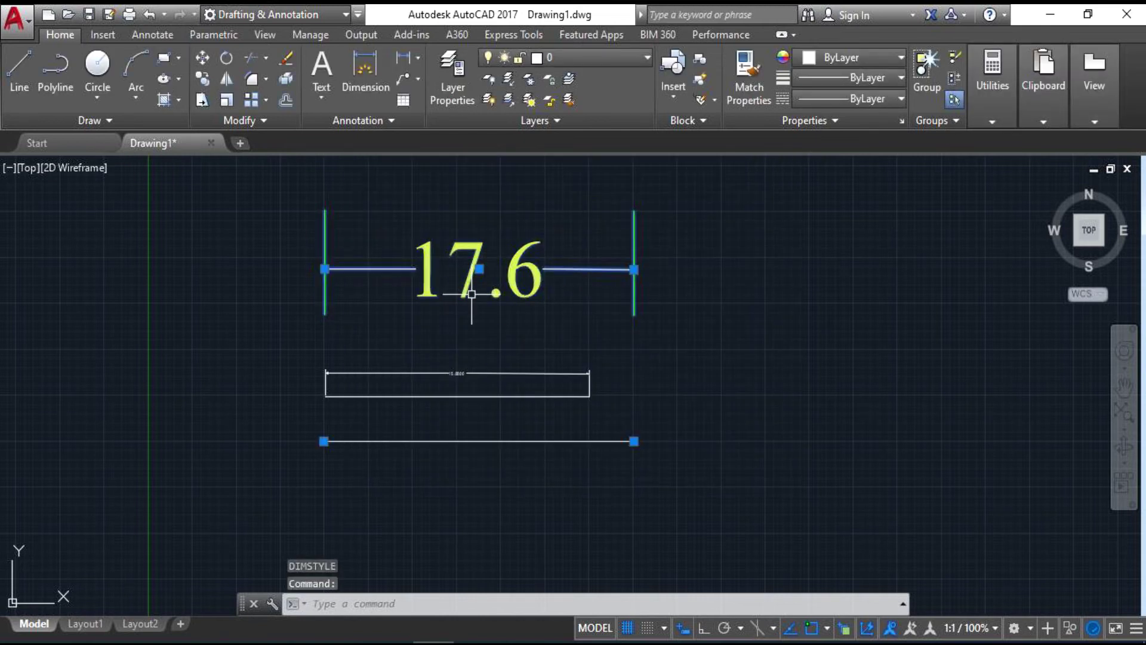
pyautogui.rightClick(470, 287)
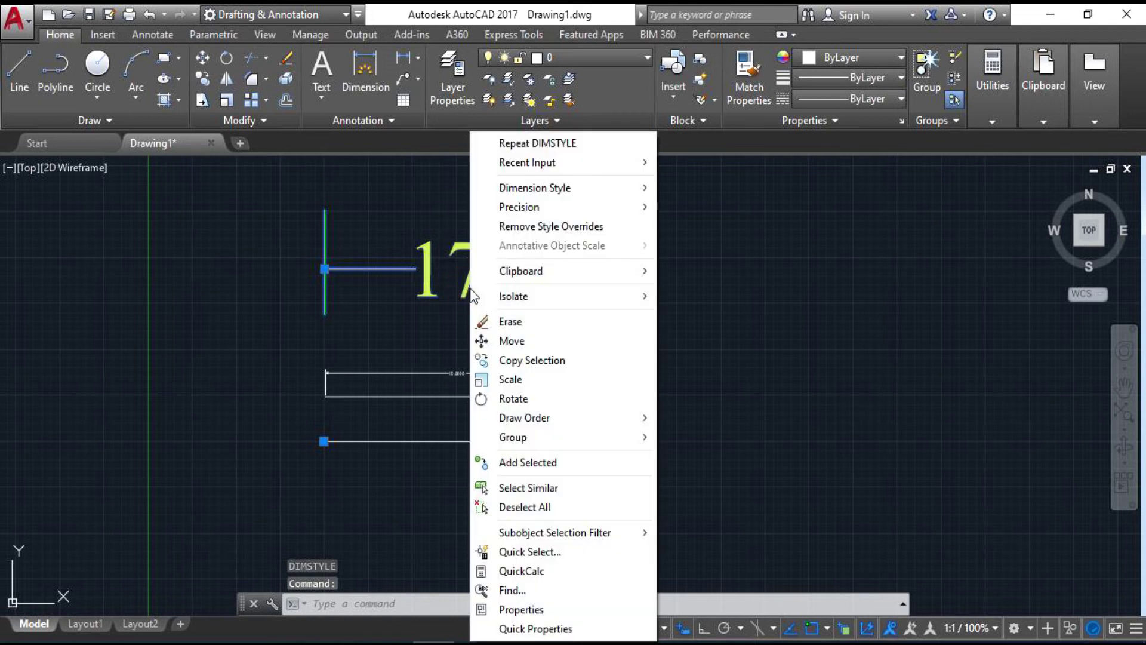
pyautogui.press('Escape')
pyautogui.rightClick(467, 289)
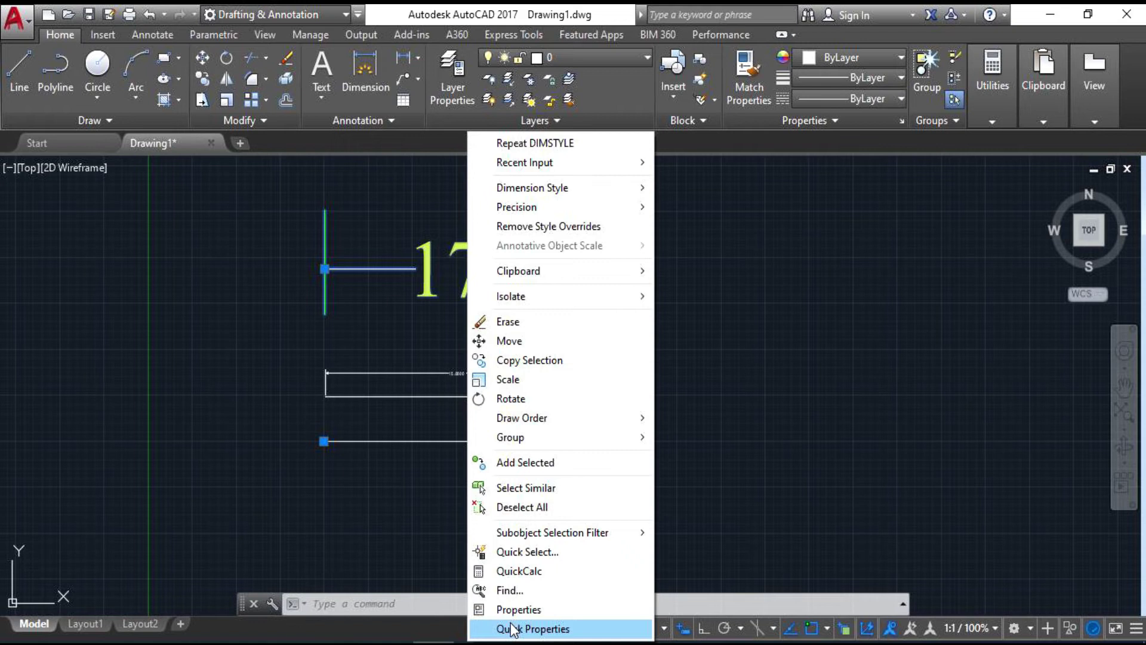
pyautogui.click(503, 610)
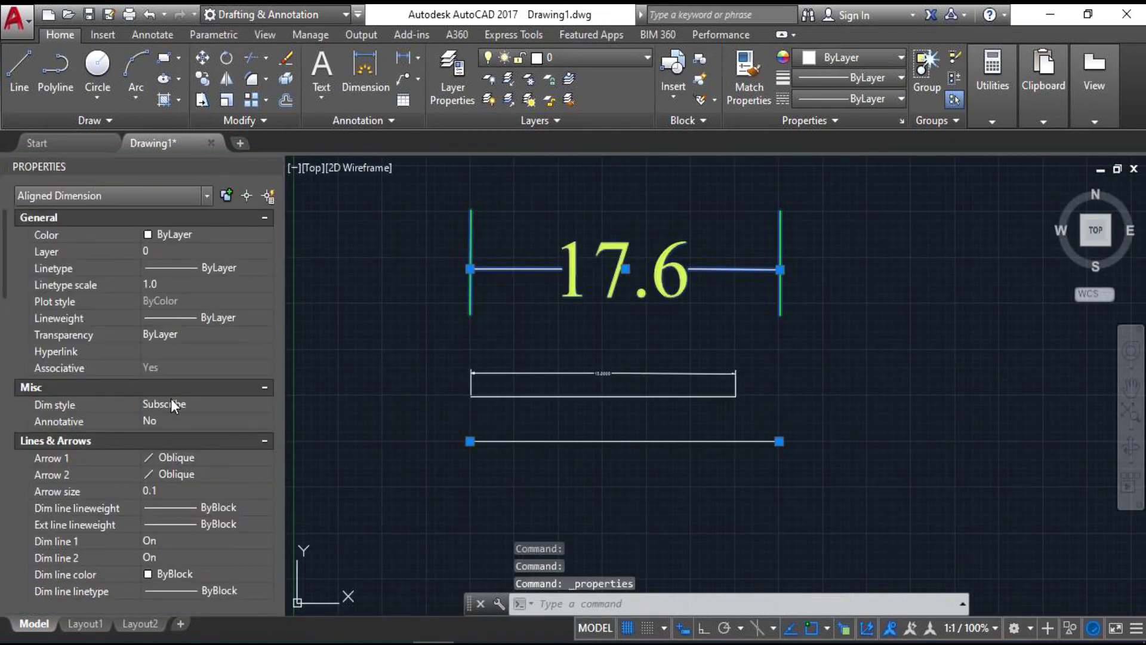
pyautogui.scroll(-2, 171, 398)
pyautogui.scroll(-4, 140, 406)
pyautogui.scroll(-3, 139, 406)
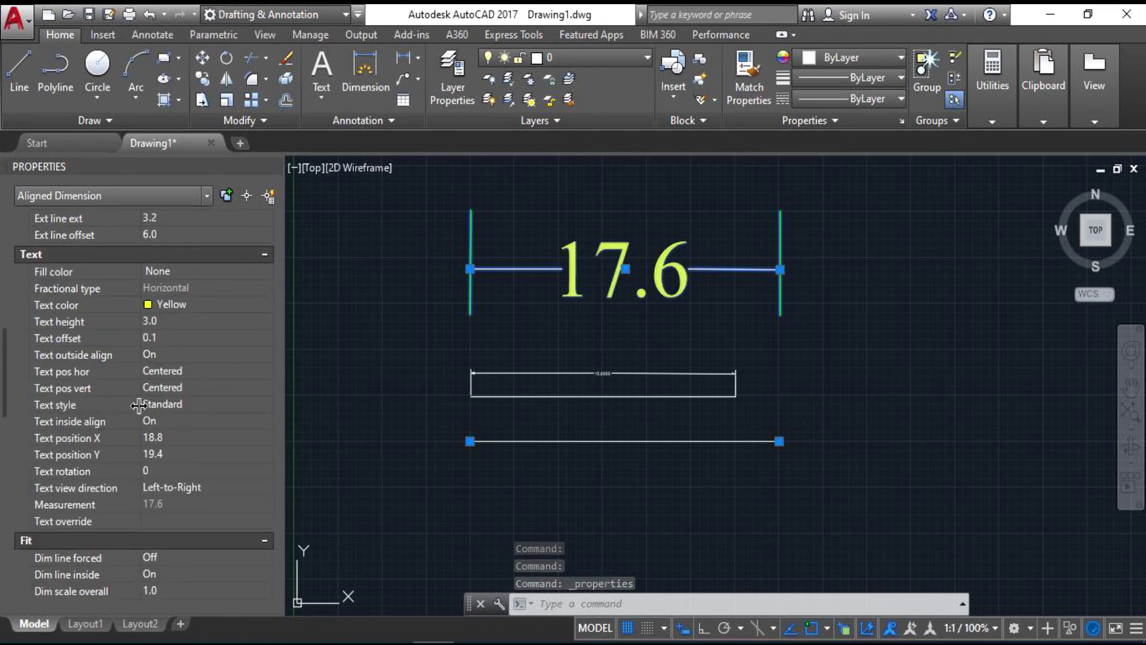
pyautogui.scroll(7, 139, 406)
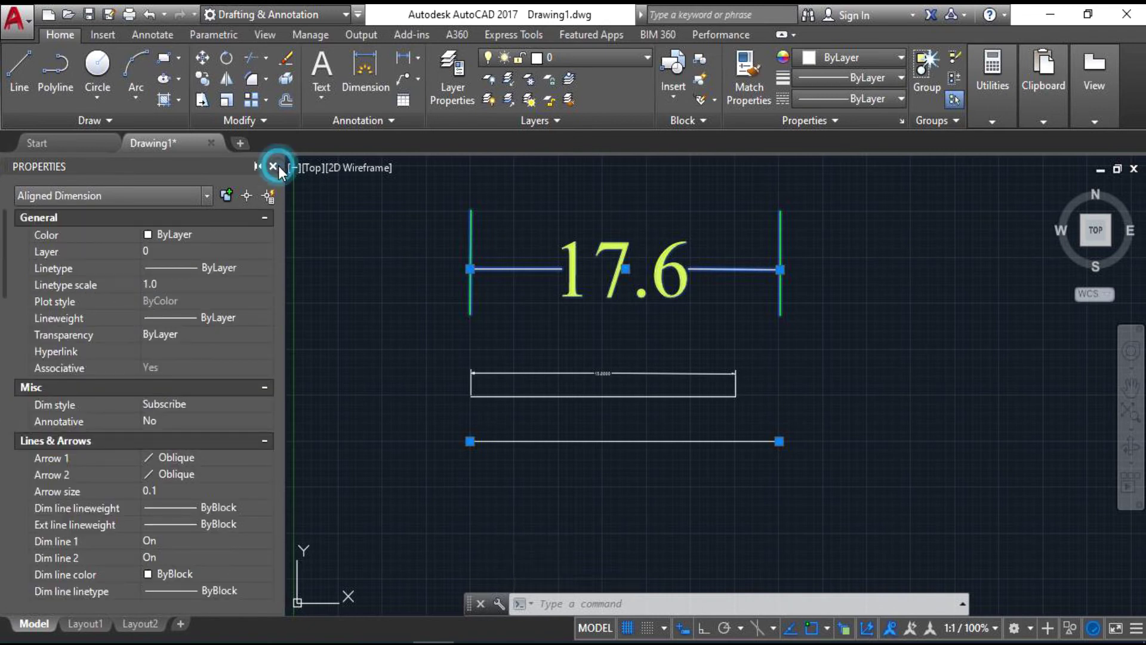
pyautogui.click(273, 167)
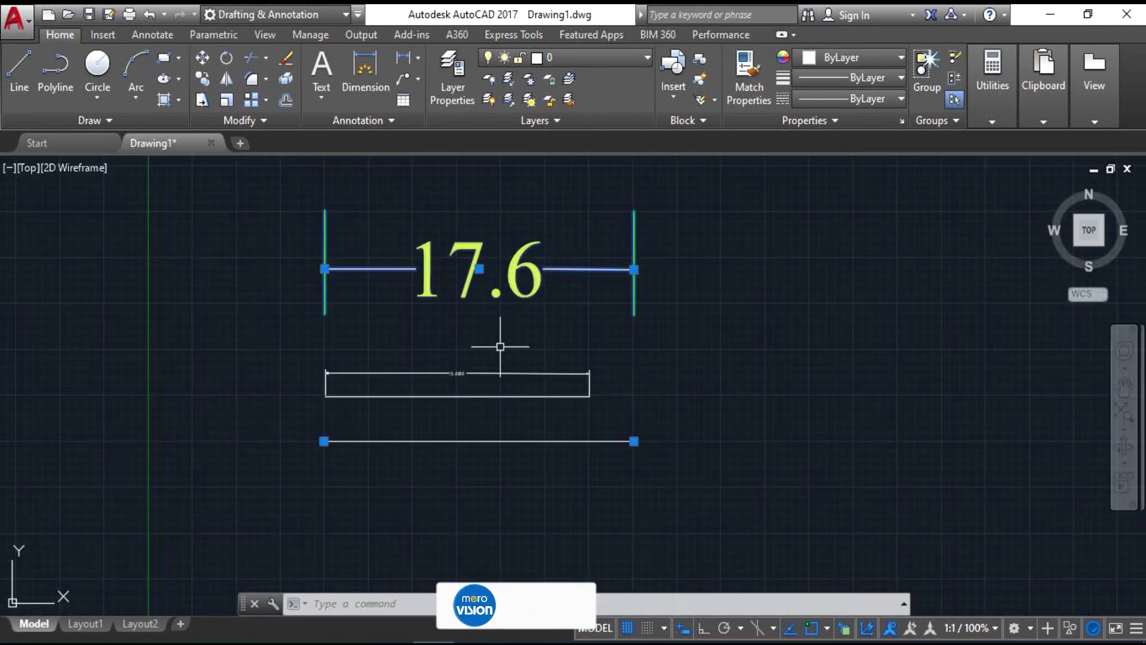
# Move the 17.6 dimension down below the long lower line
pyautogui.press('Escape')
pyautogui.click(460, 267)
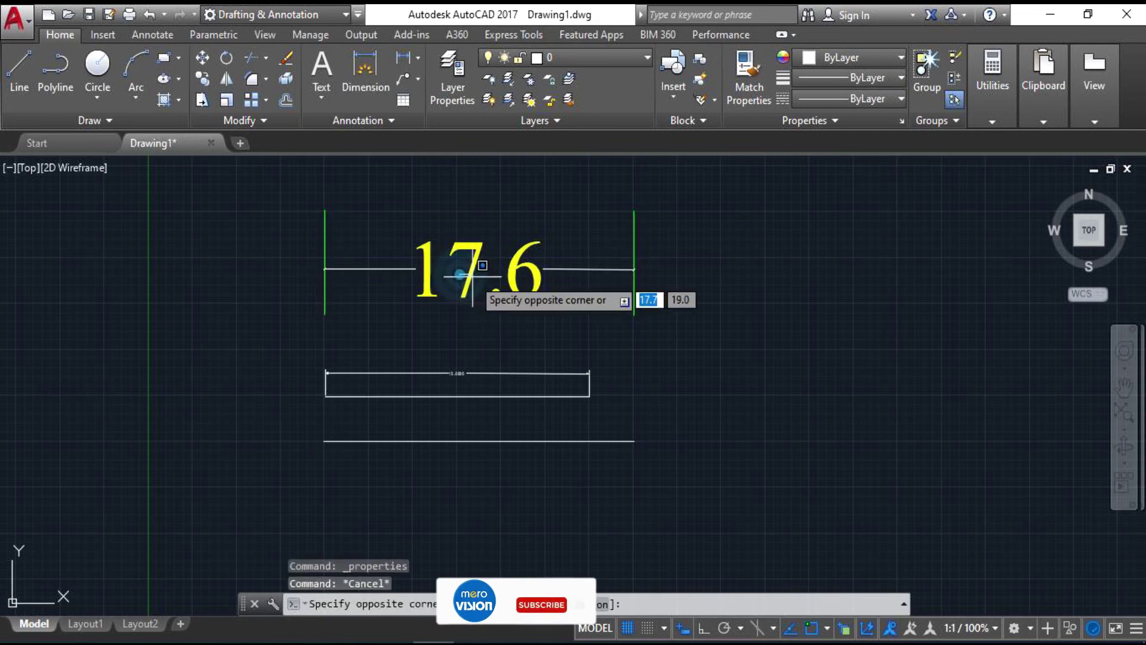
pyautogui.press('Escape')
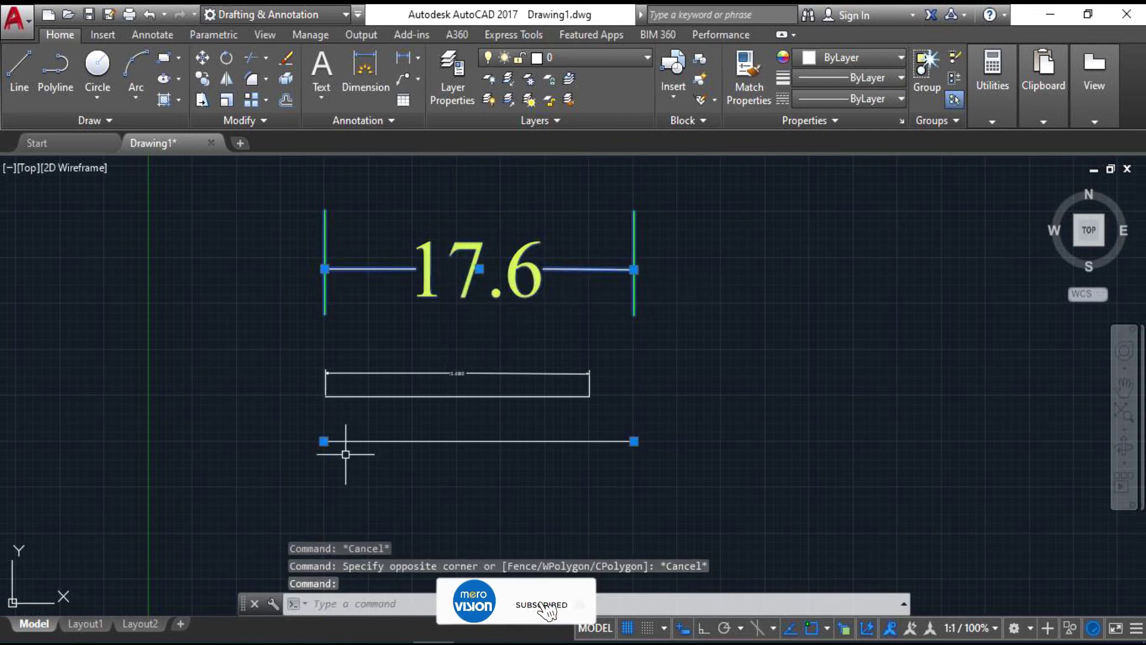
pyautogui.click(479, 268)
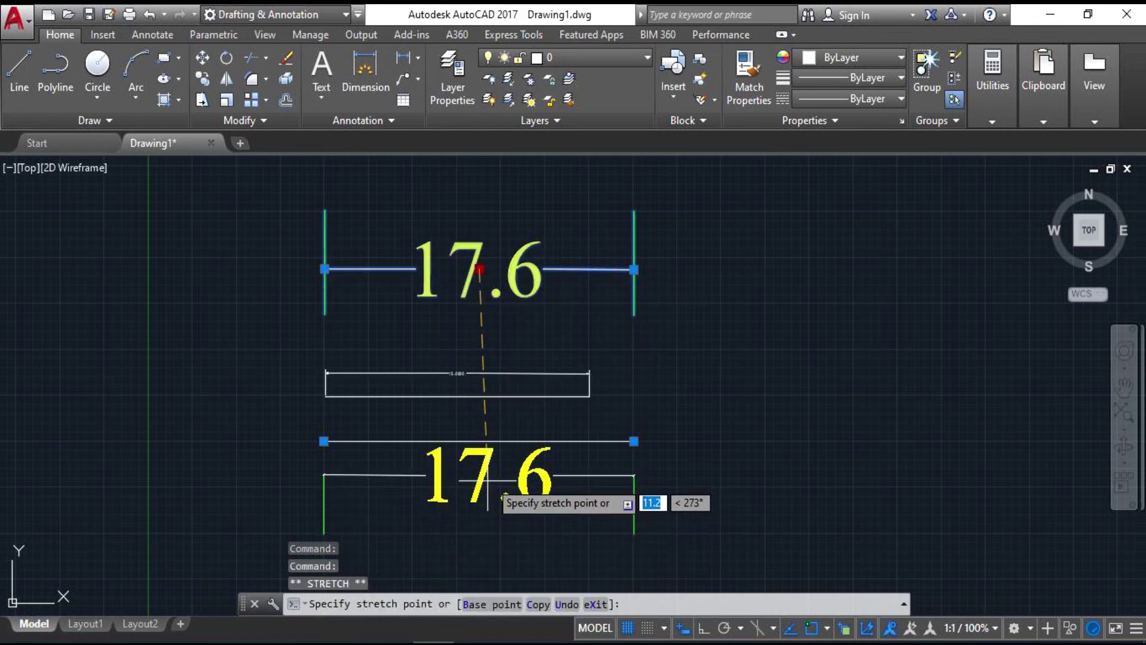
pyautogui.press('Escape')
pyautogui.press('Escape')
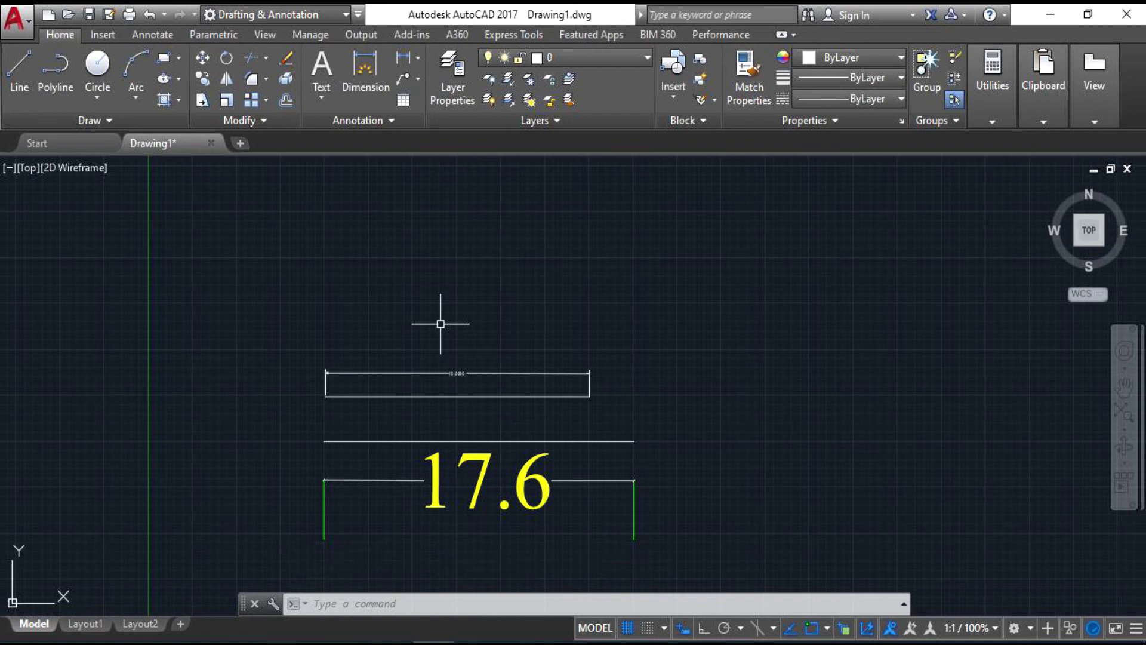
# Match the 15.0 dimension's properties to the yellow 17.6 dimension with MATCHPROP
pyautogui.write('MAT')
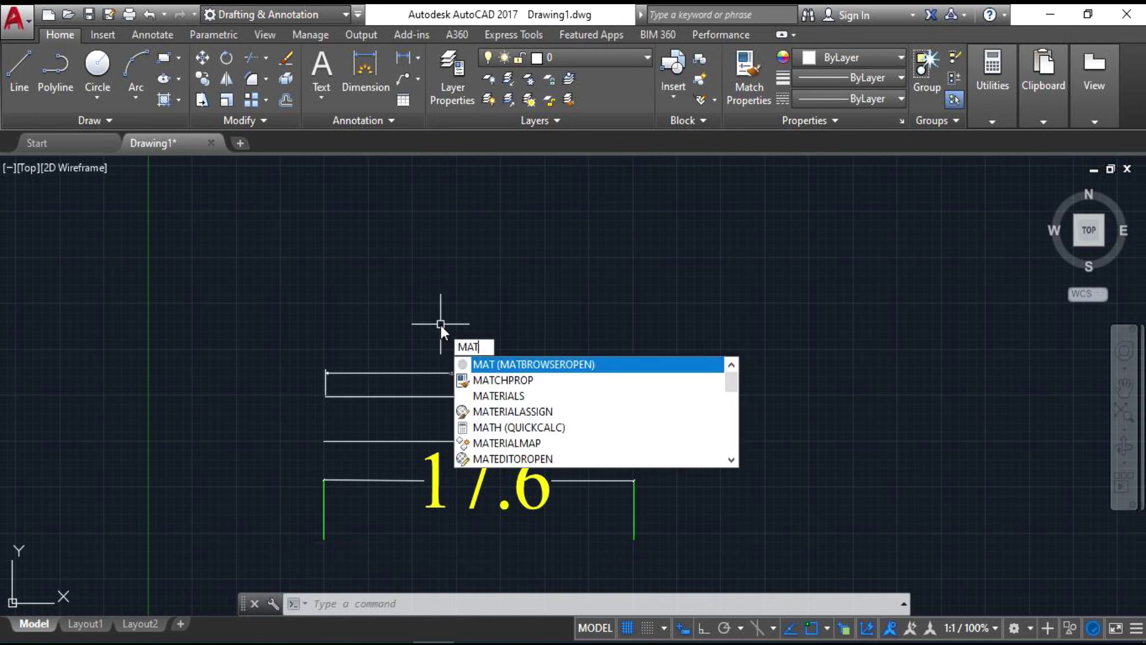
pyautogui.write('xh')
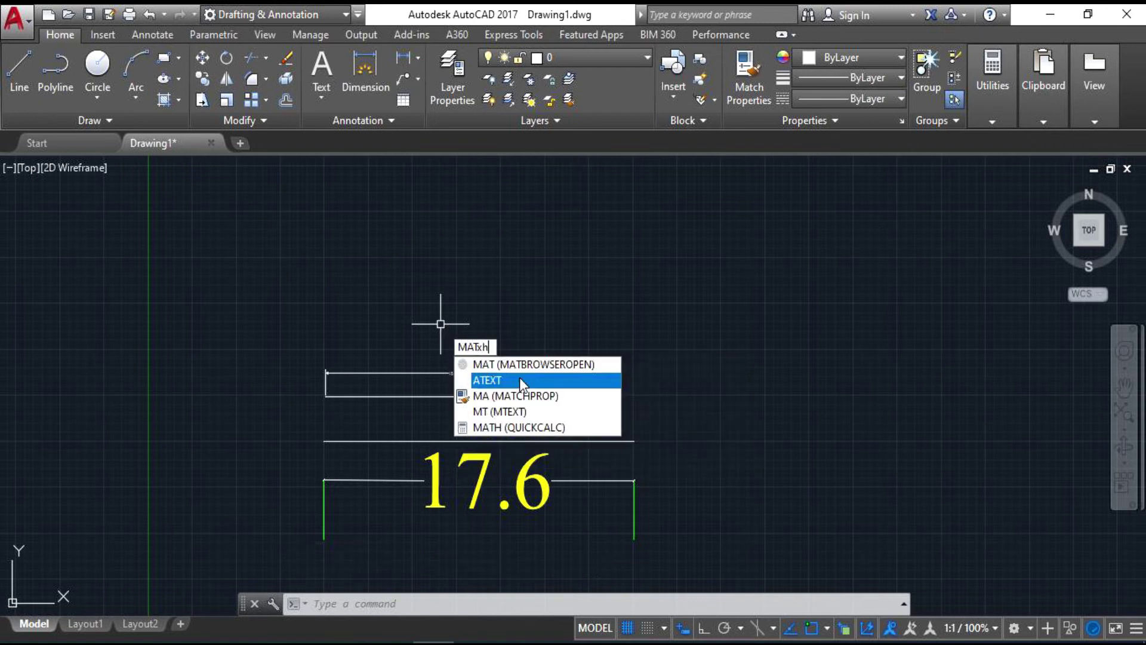
pyautogui.write('prop')
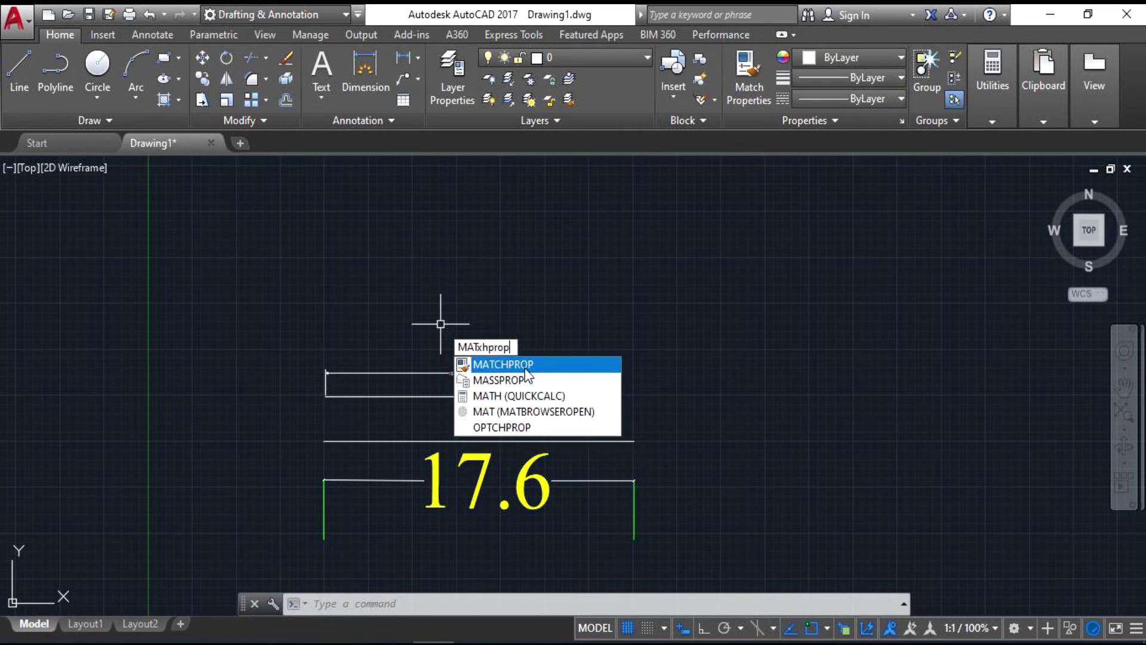
pyautogui.click(525, 369)
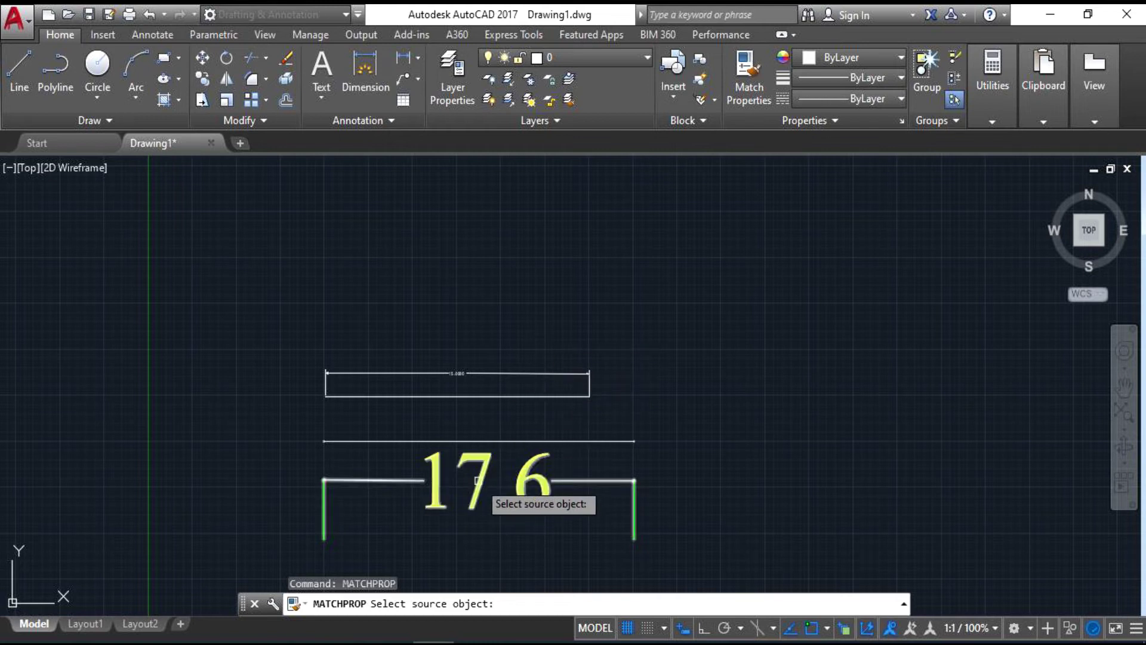
pyautogui.click(477, 480)
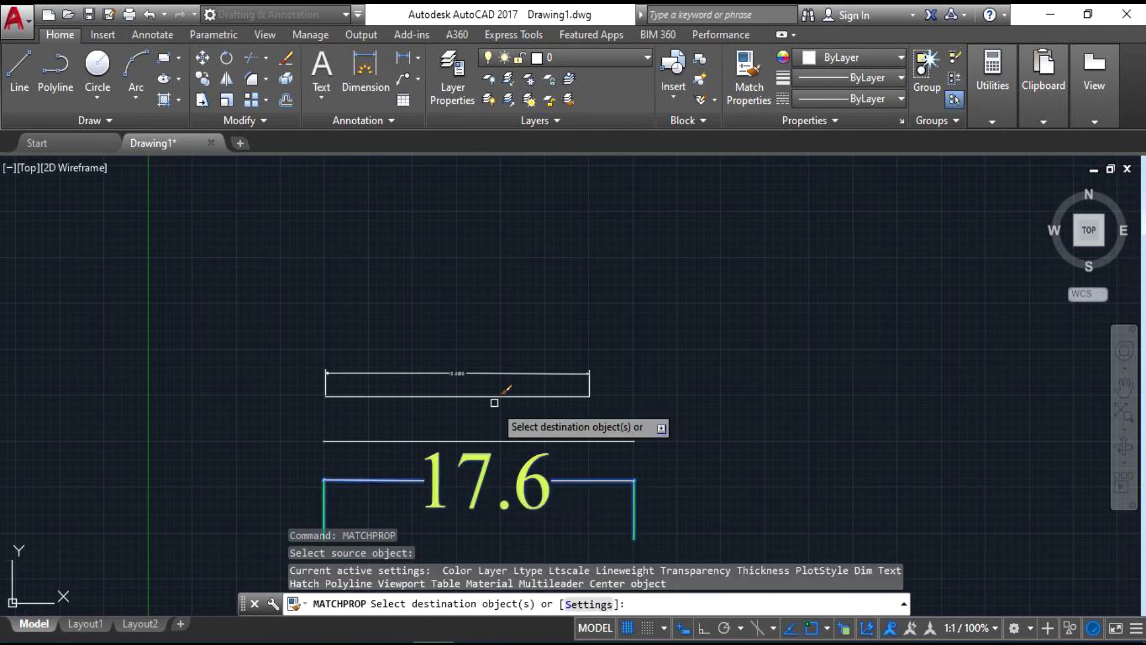
pyautogui.click(462, 370)
pyautogui.press('Escape')
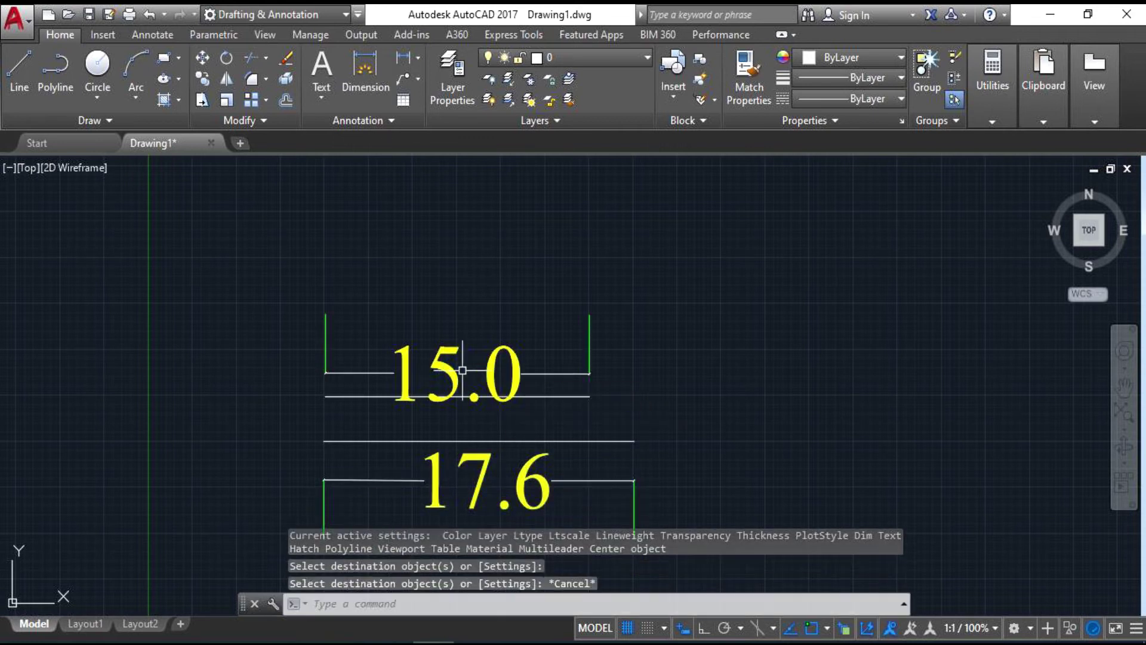
# Move the 15.0 dimension higher, above the lines
pyautogui.click(451, 365)
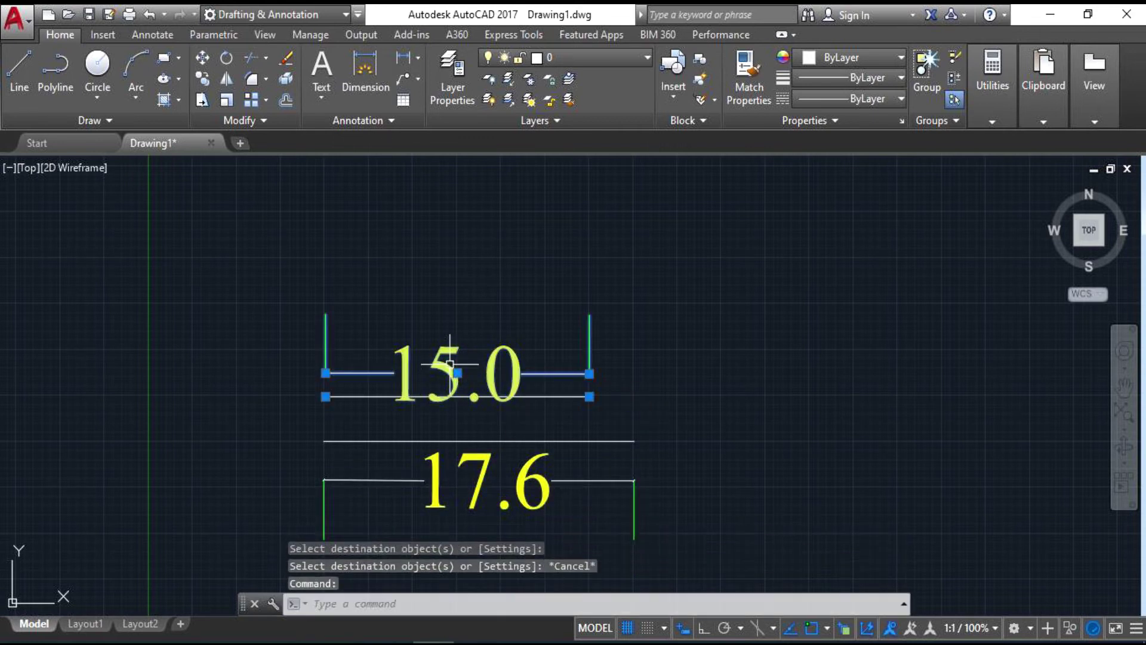
pyautogui.click(457, 374)
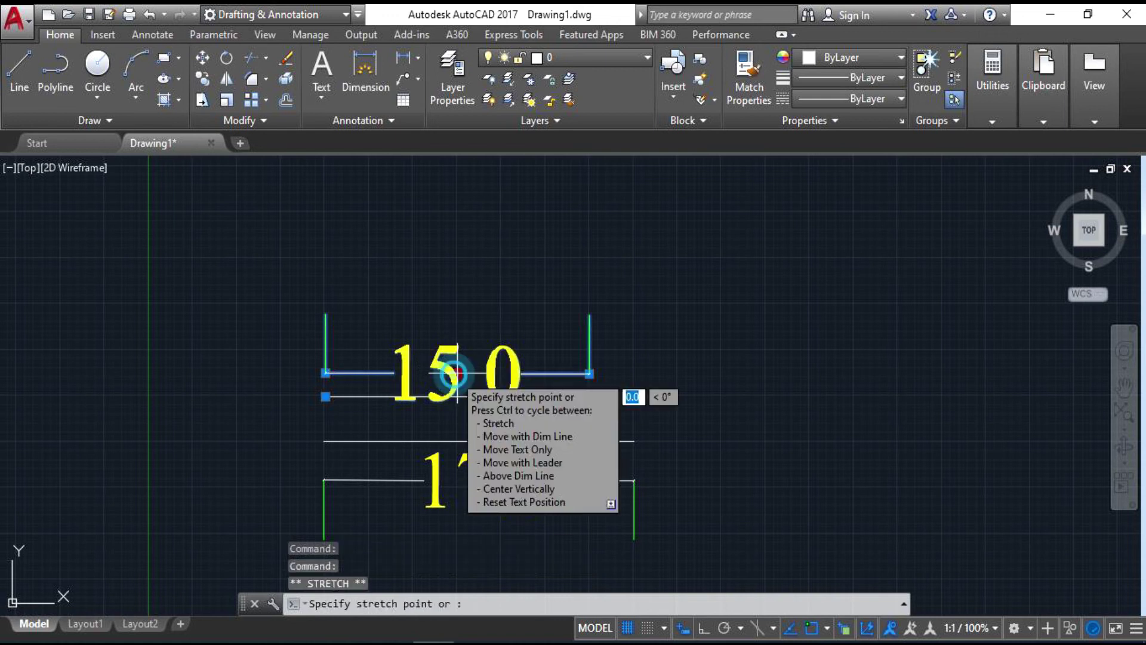
pyautogui.press('Escape')
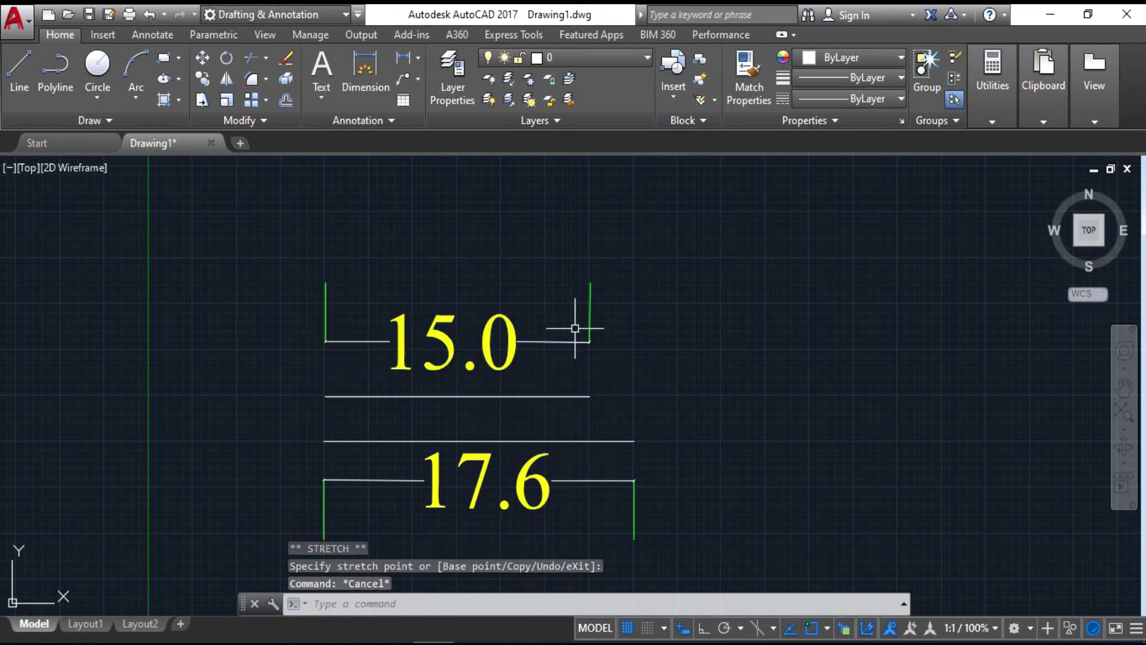
pyautogui.click(455, 361)
pyautogui.press('Escape')
pyautogui.click(446, 338)
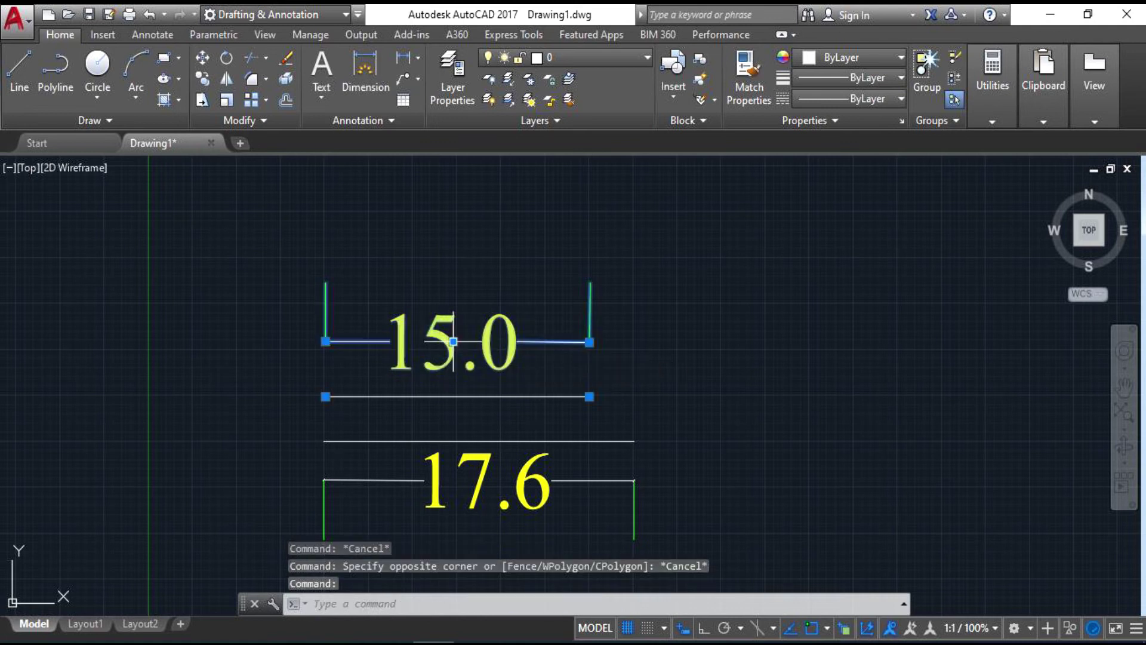
pyautogui.click(453, 341)
pyautogui.click(464, 263)
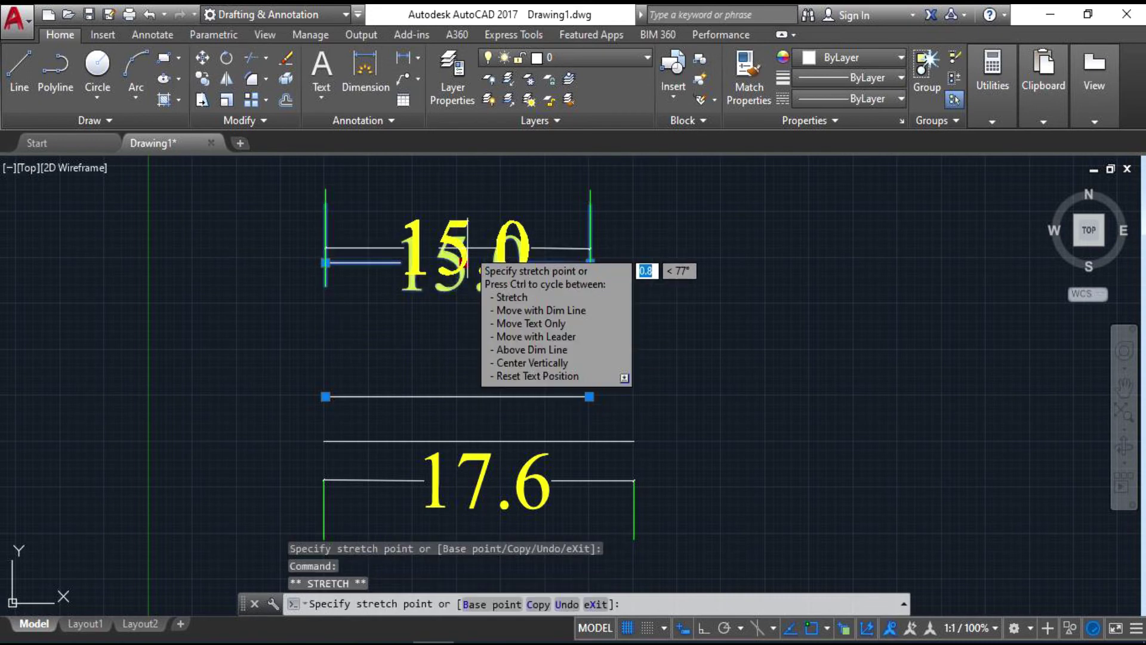
pyautogui.press('Escape')
pyautogui.scroll(-4, 461, 326)
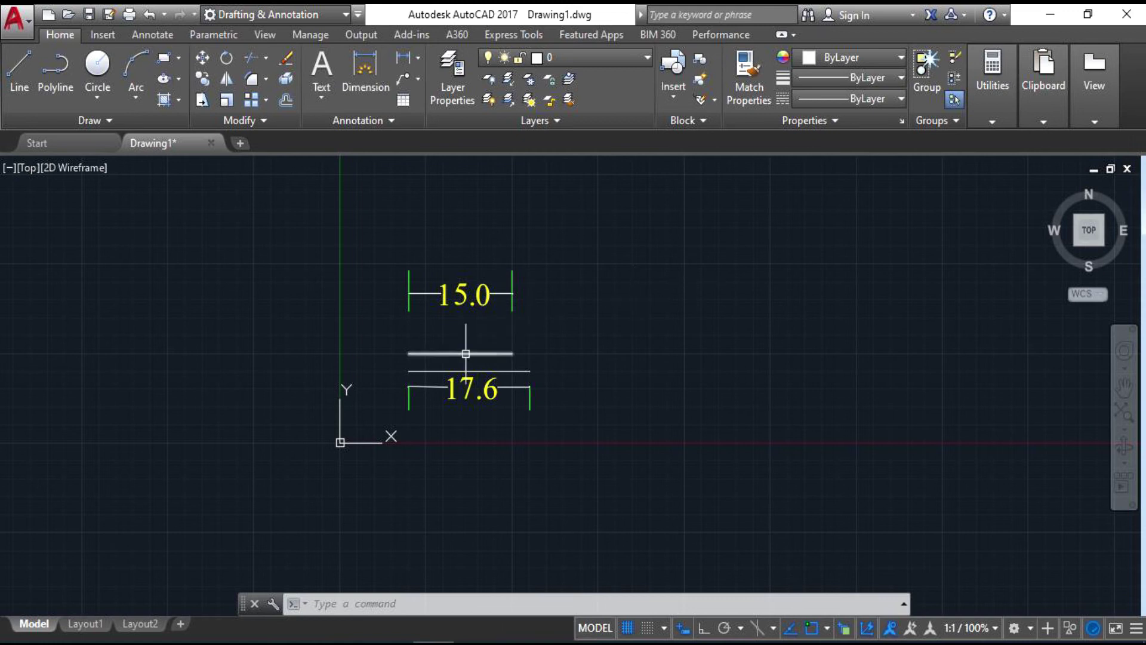
pyautogui.moveTo(489, 333); pyautogui.dragTo(436, 365, button='middle')
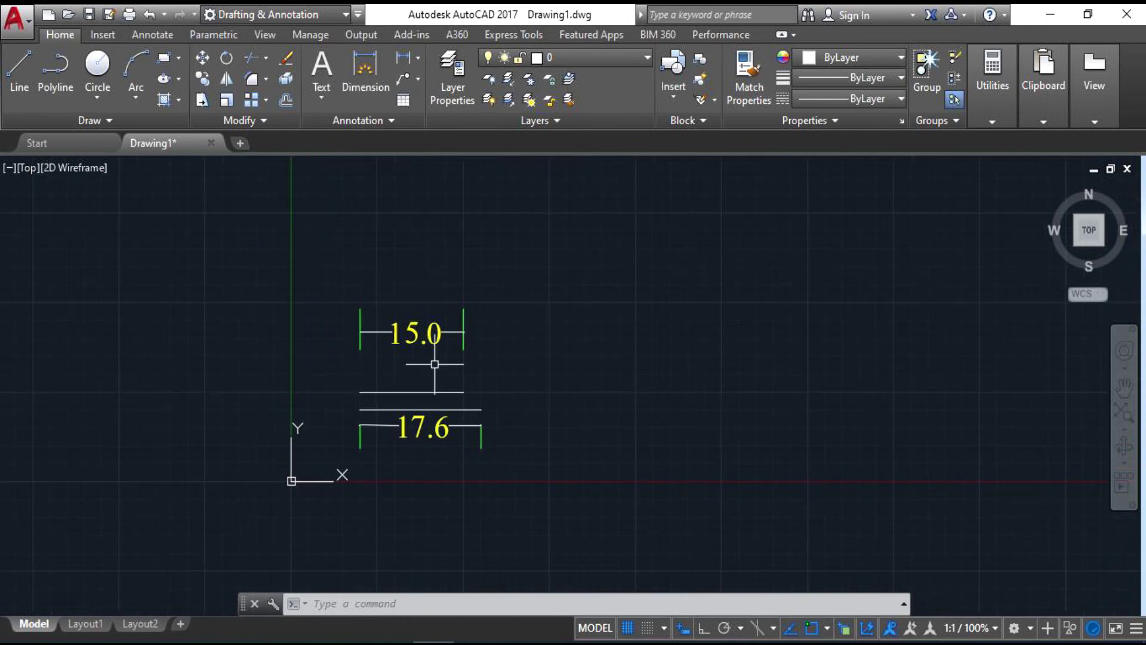
pyautogui.scroll(2, 431, 333)
pyautogui.scroll(2, 430, 331)
pyautogui.scroll(-2, 430, 332)
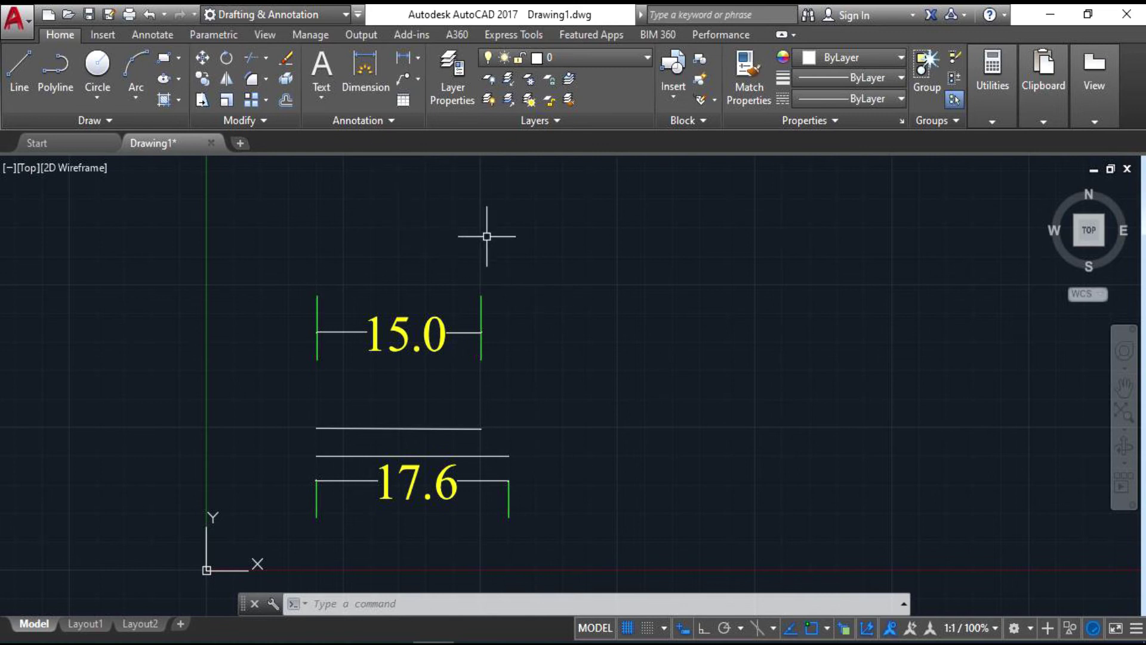
# Place multiline text 'Abcdaee' in a box to the right of the 15.0 dimension
pyautogui.click(329, 69)
pyautogui.click(550, 322)
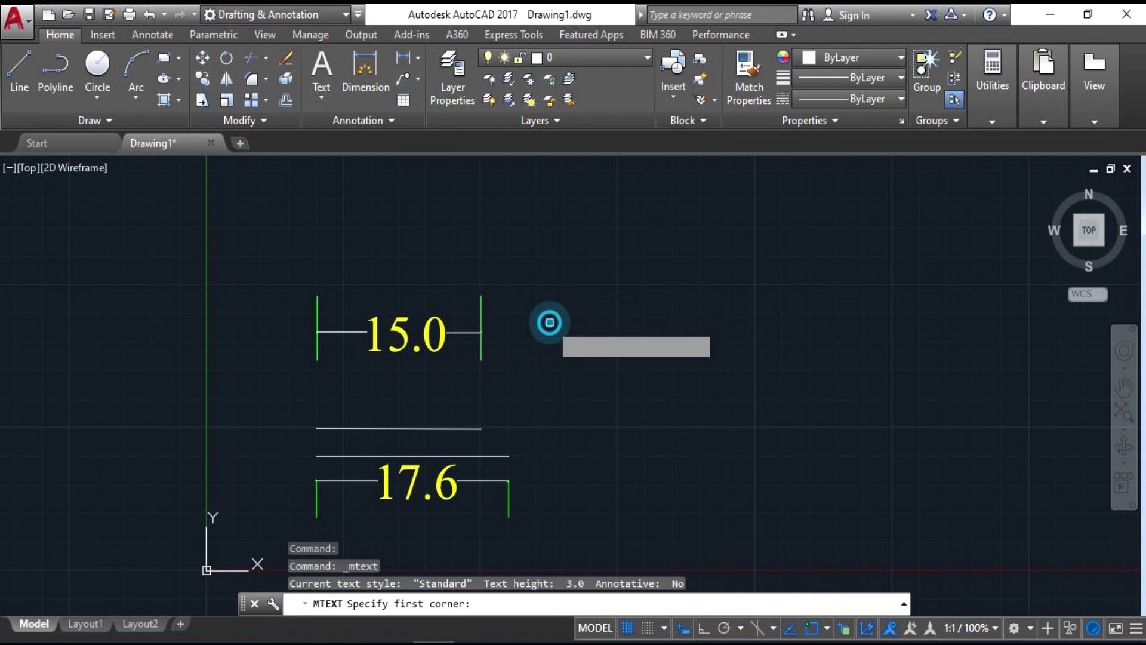
pyautogui.click(759, 380)
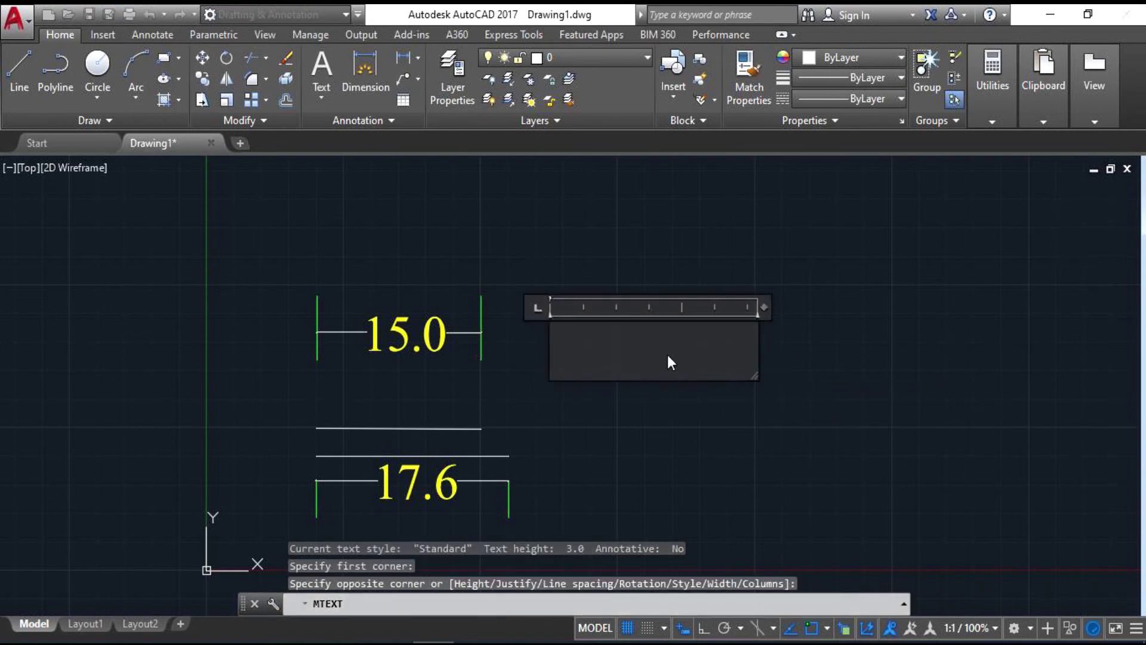
pyautogui.write('Abcda')
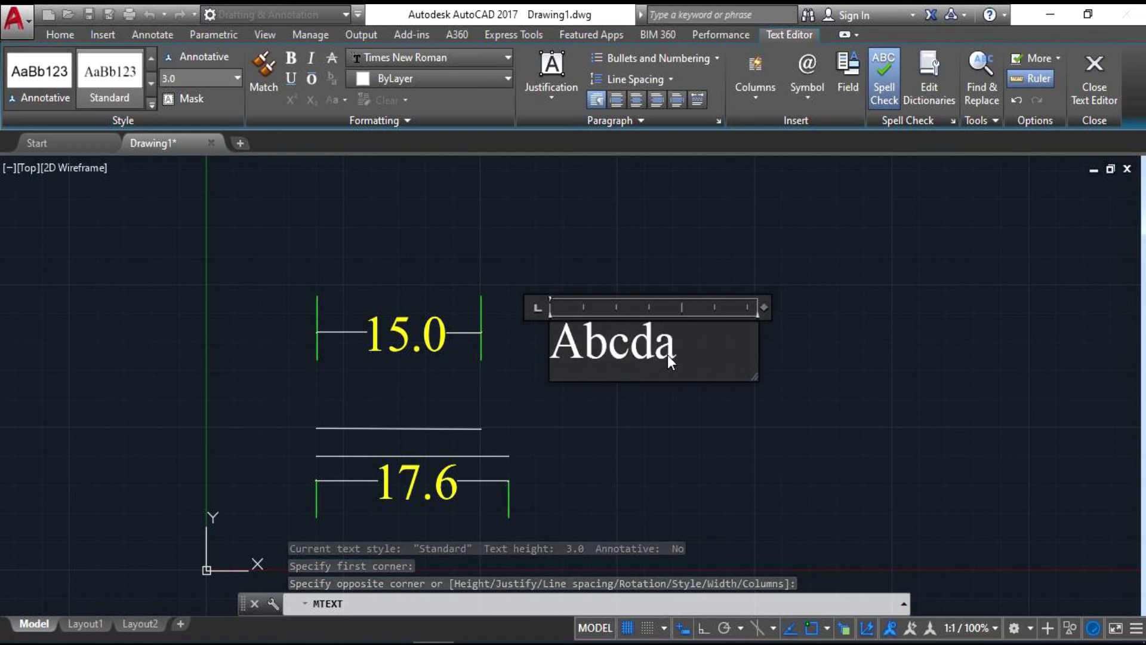
pyautogui.write('ee')
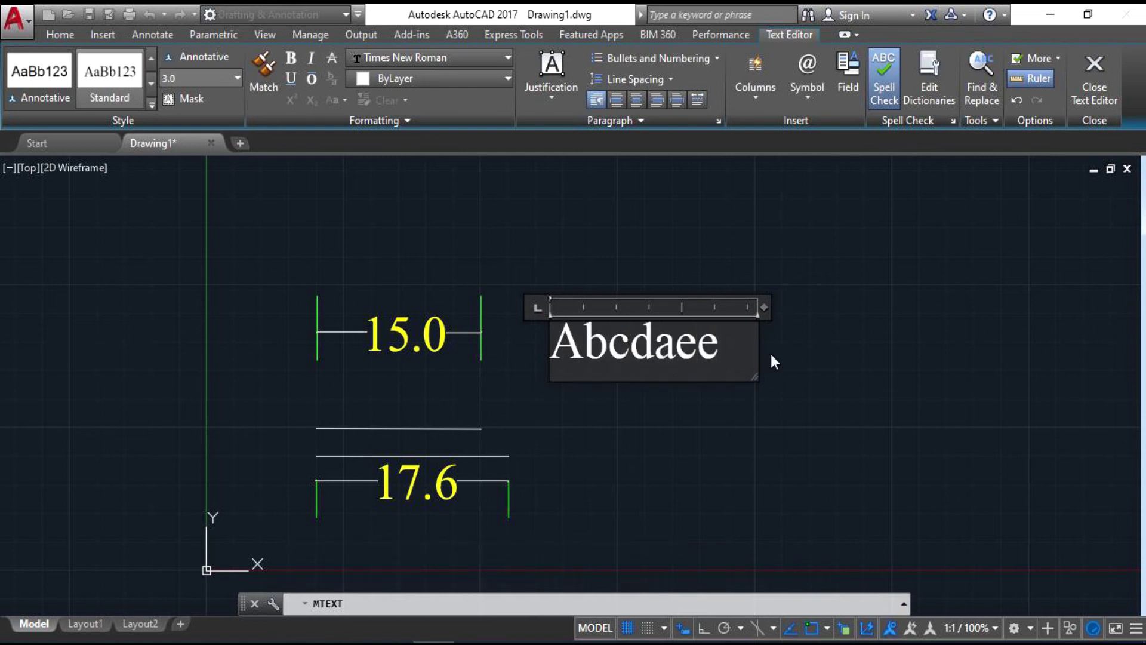
pyautogui.click(784, 374)
pyautogui.click(640, 358)
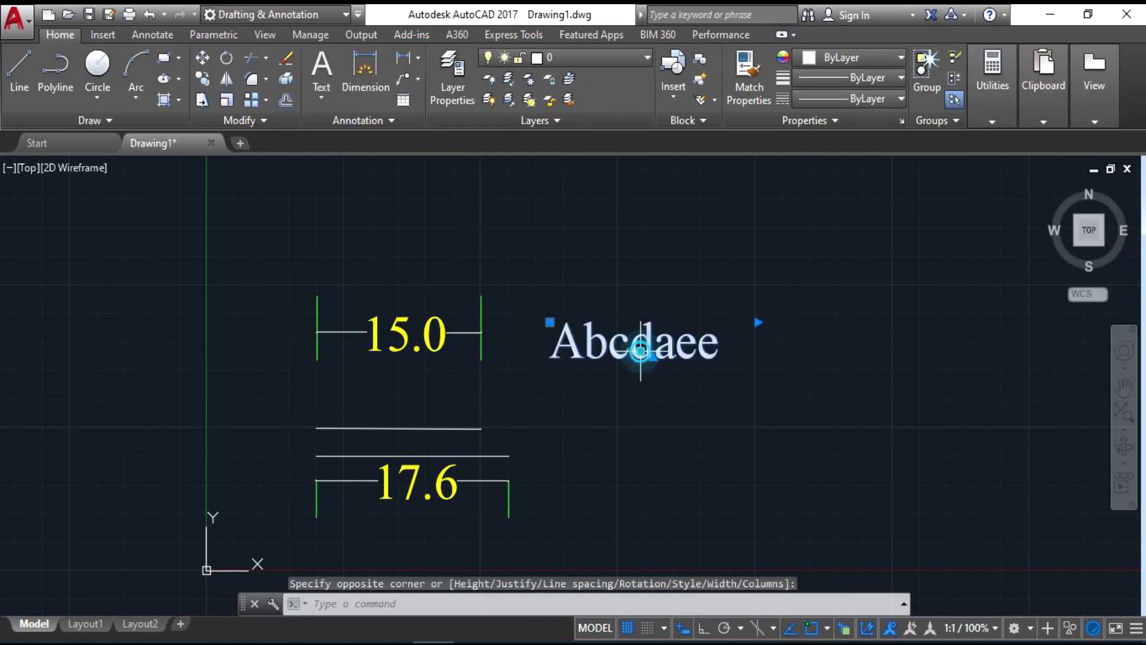
pyautogui.press('Escape')
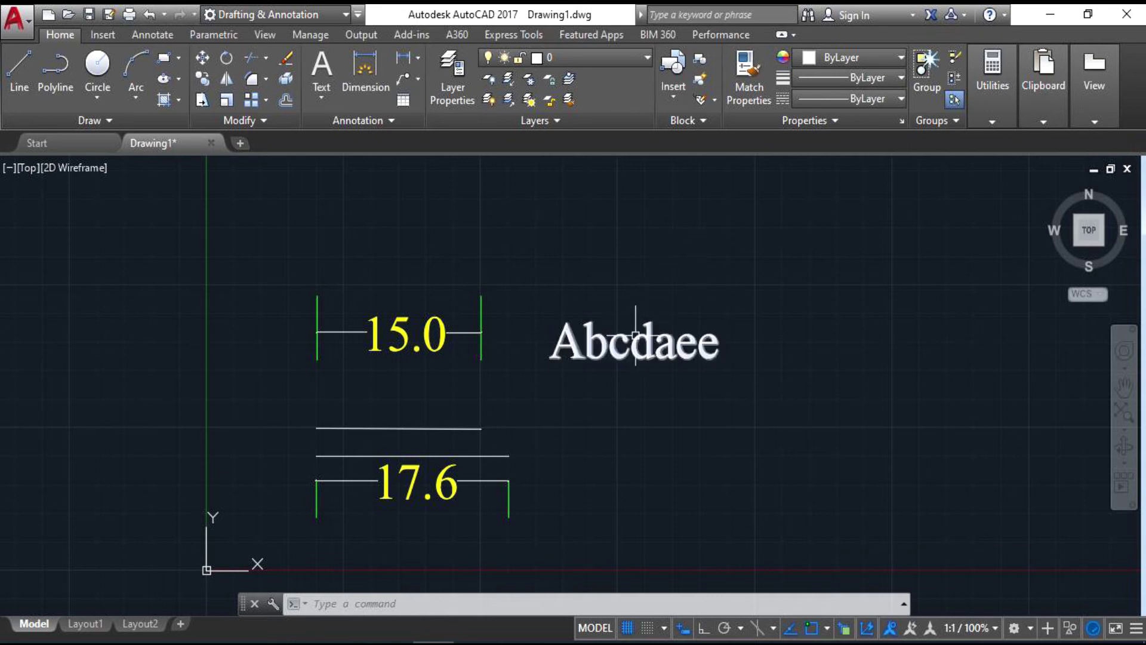
# Change the Standard text style height from 3.0 to 6, keeping the Times New Roman font
pyautogui.moveTo(634, 339)
pyautogui.press('Return')
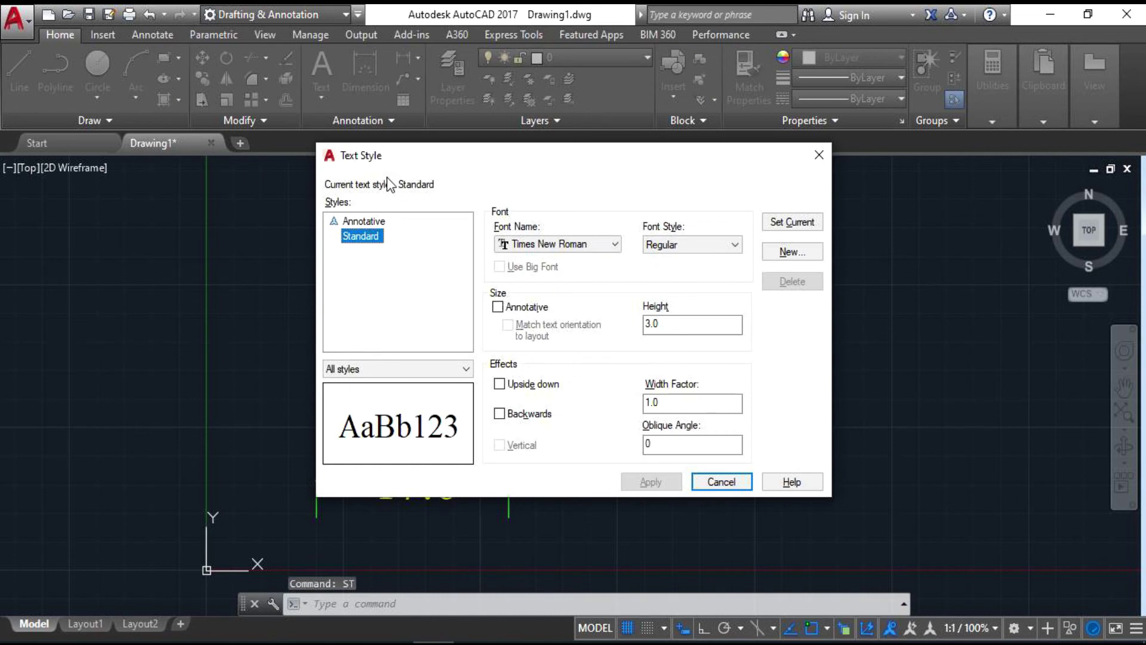
pyautogui.click(430, 259)
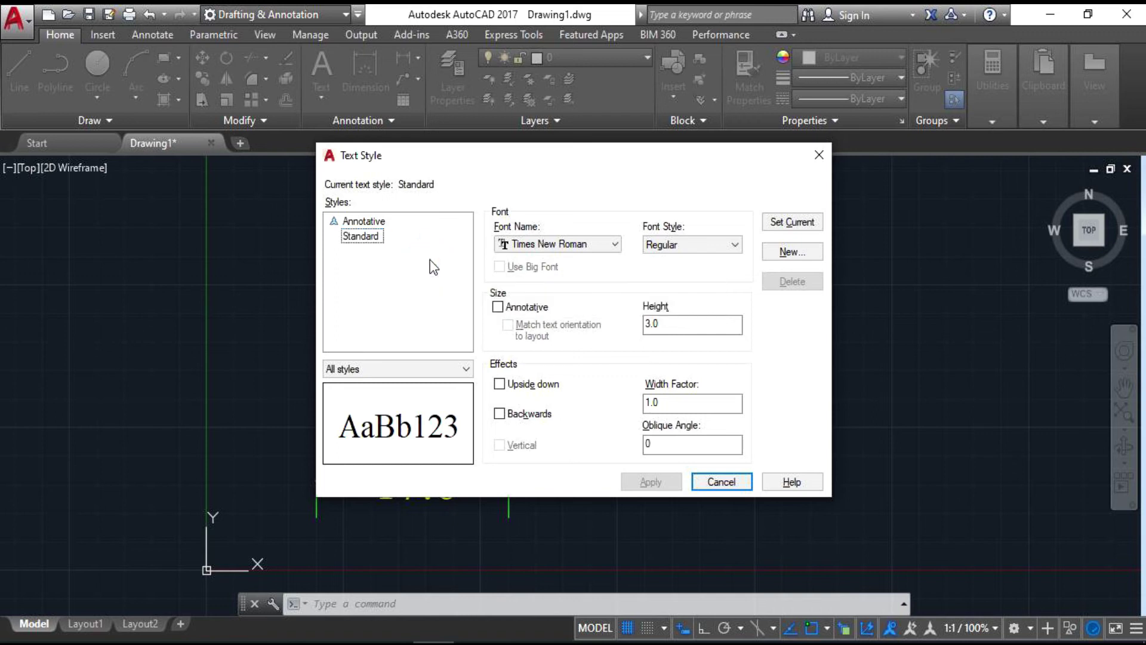
pyautogui.press('Escape')
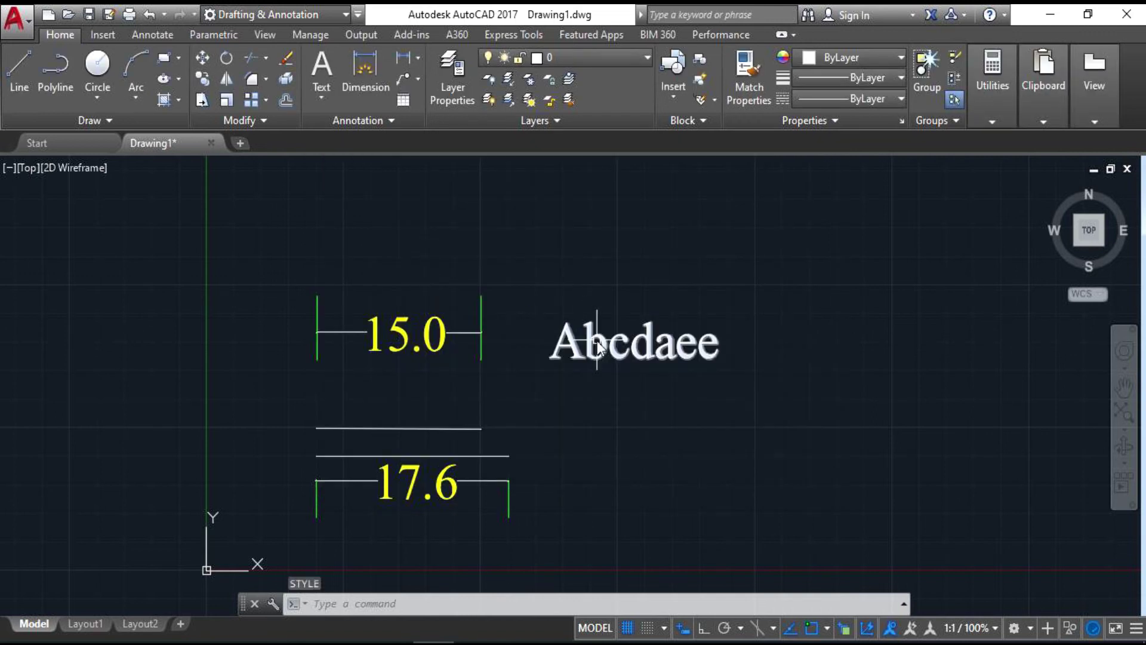
pyautogui.press('Return')
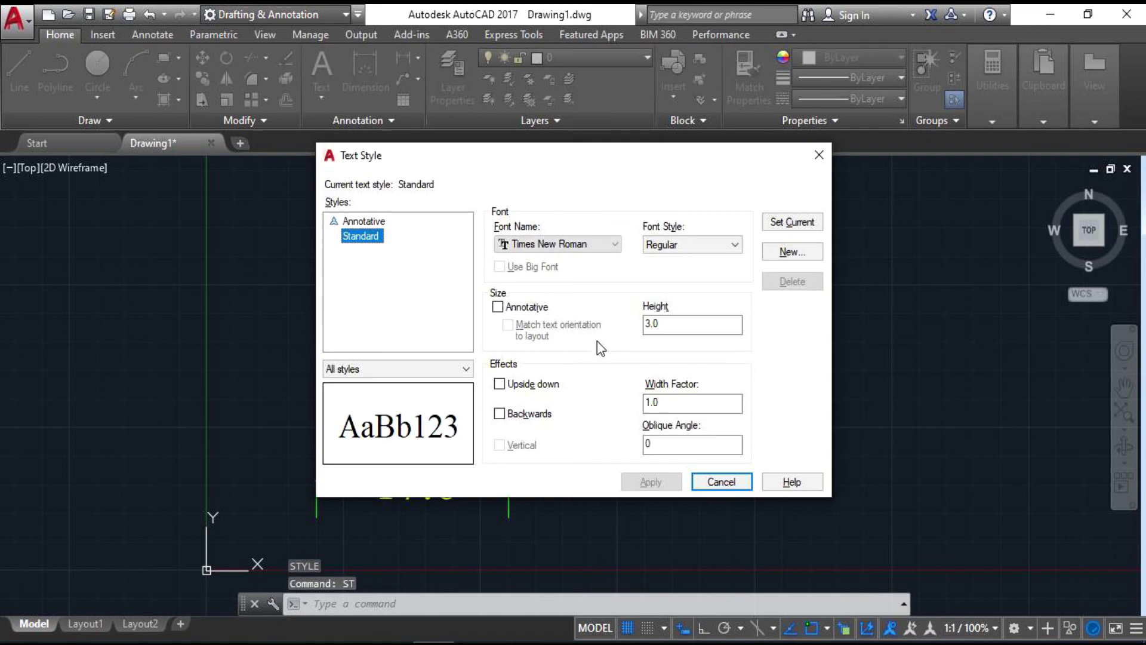
pyautogui.click(614, 244)
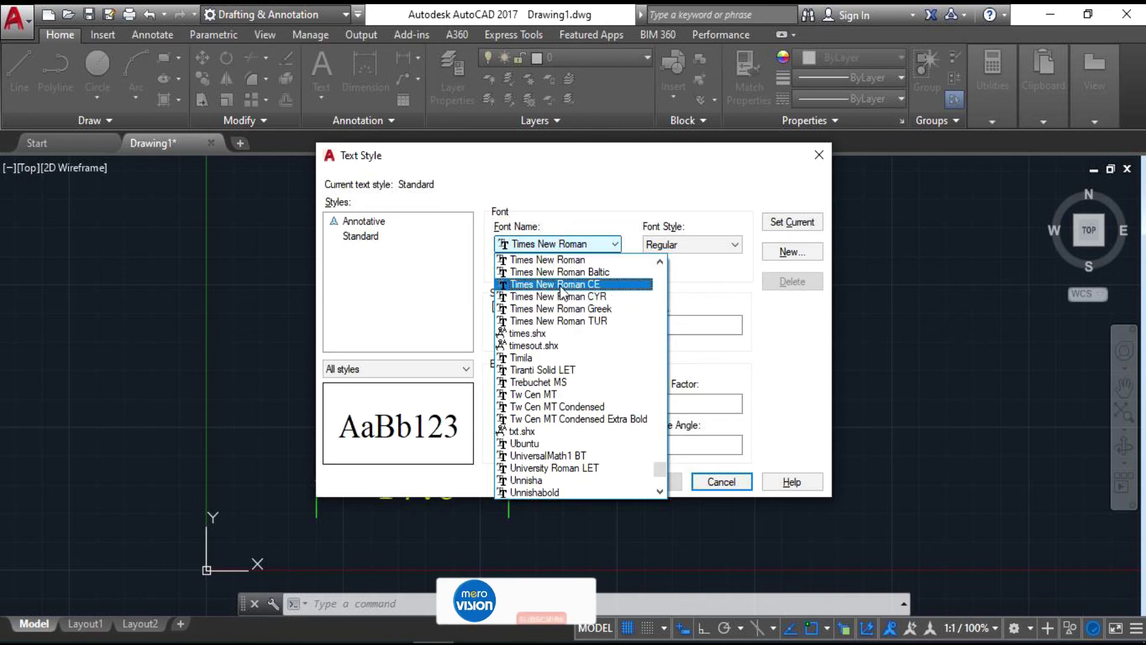
pyautogui.click(688, 283)
pyautogui.doubleClick(678, 318)
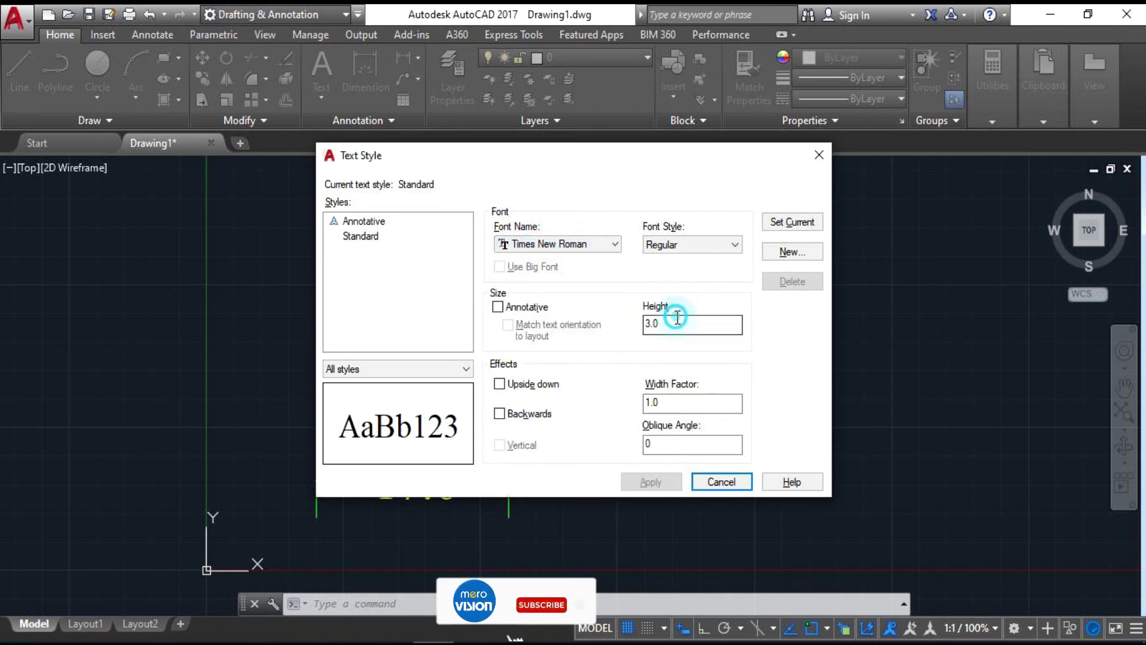
pyautogui.write('6')
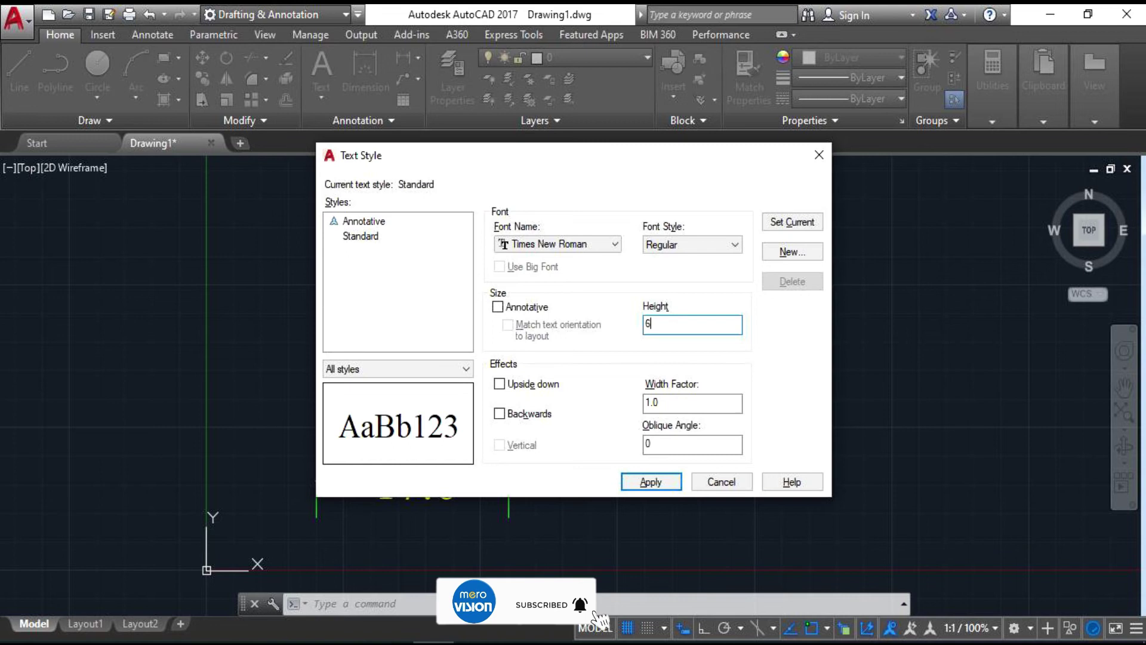
pyautogui.click(649, 481)
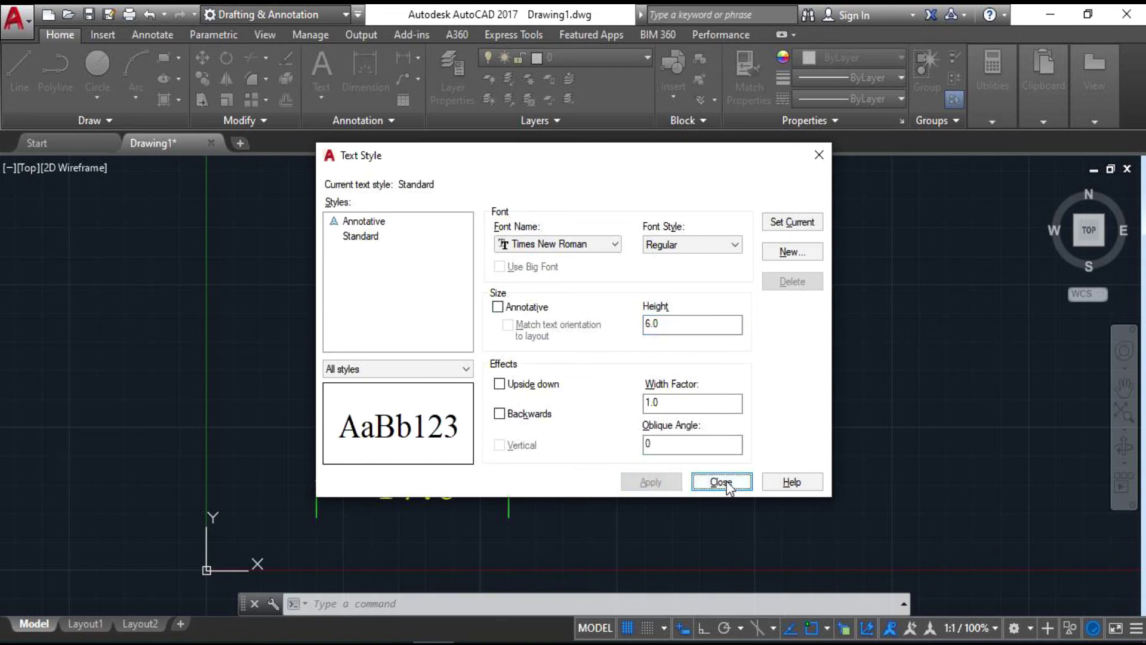
pyautogui.click(729, 483)
# Add multiline text 'Abcdaa' in a box below Abcdaee
pyautogui.click(645, 339)
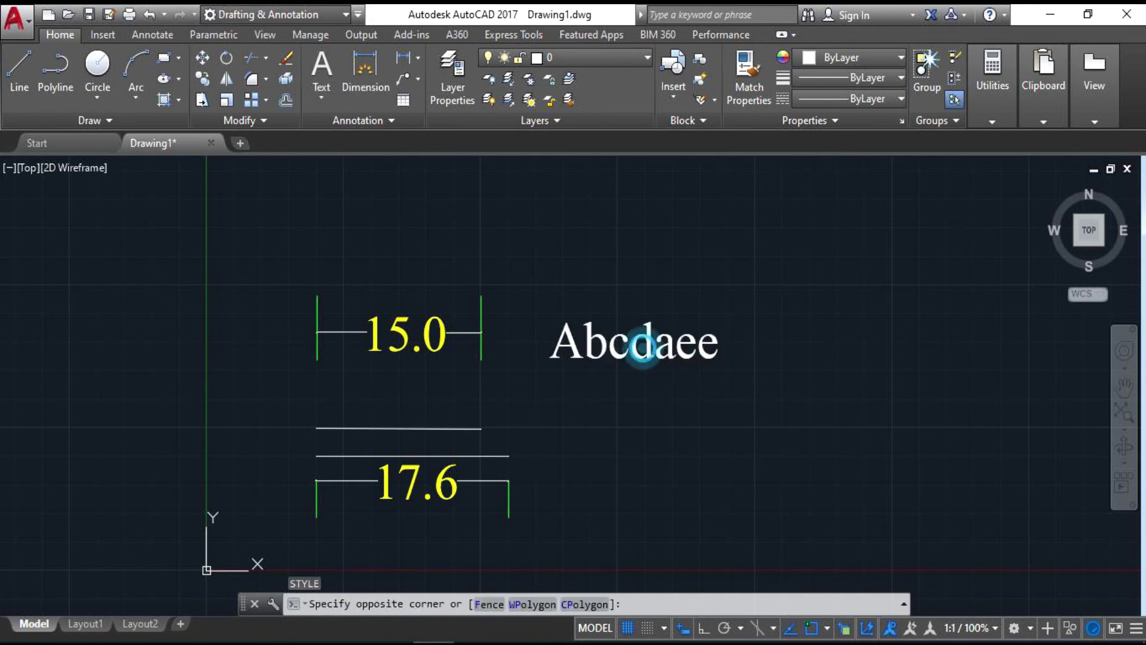
pyautogui.click(614, 337)
pyautogui.press('Escape')
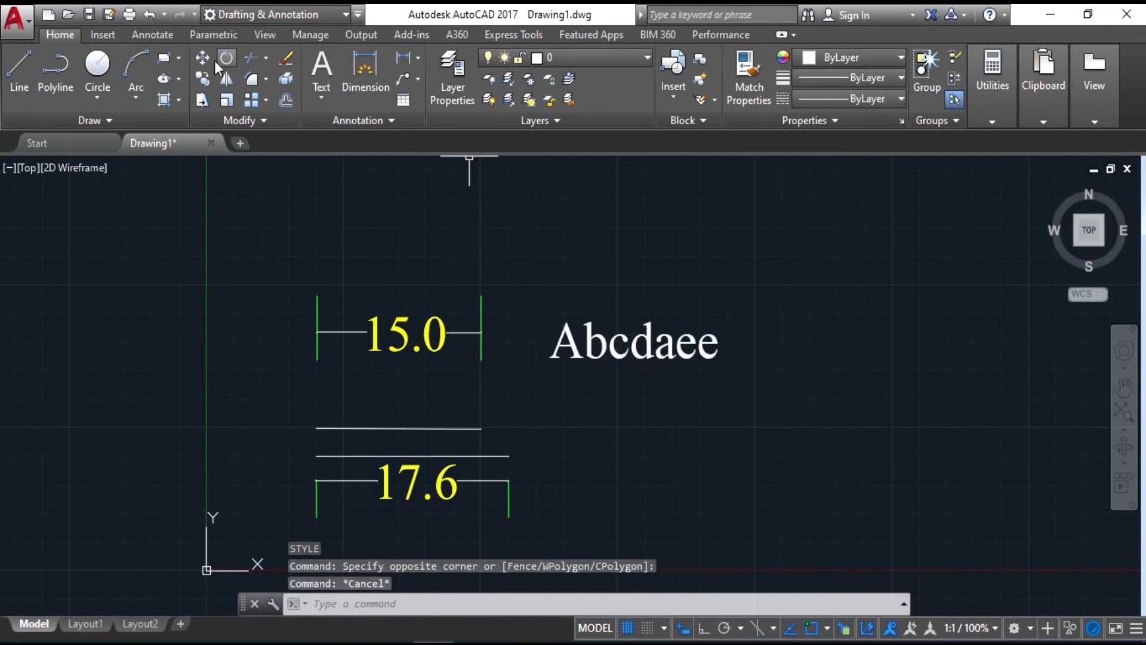
pyautogui.click(325, 62)
pyautogui.click(568, 407)
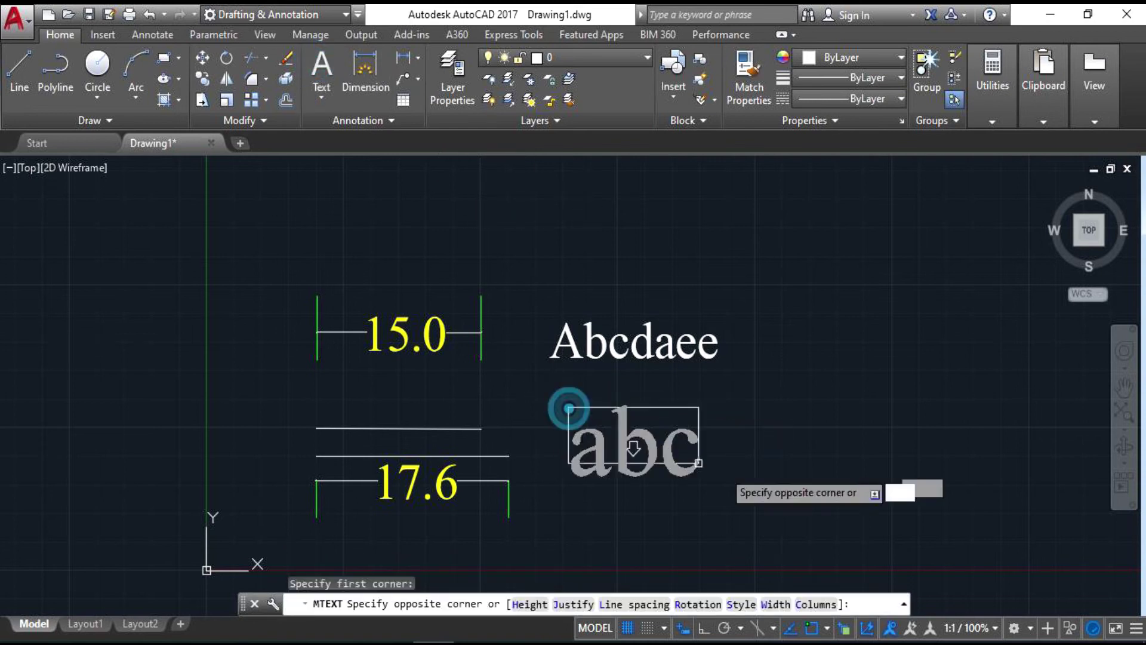
pyautogui.click(753, 481)
pyautogui.write('Abc')
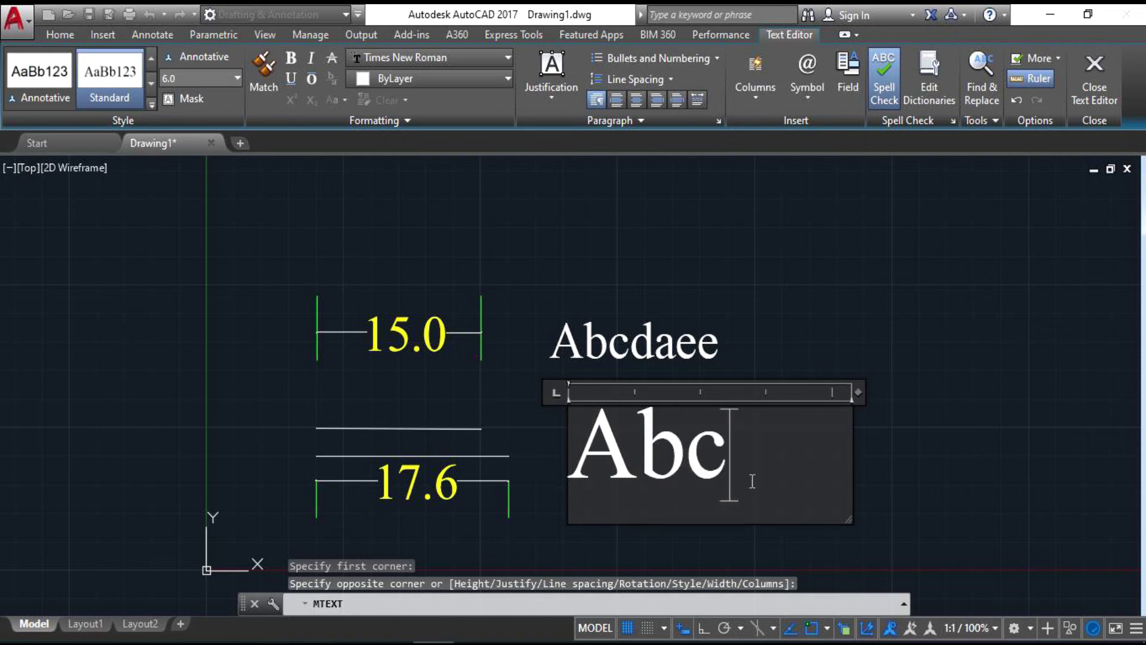
pyautogui.write('daa')
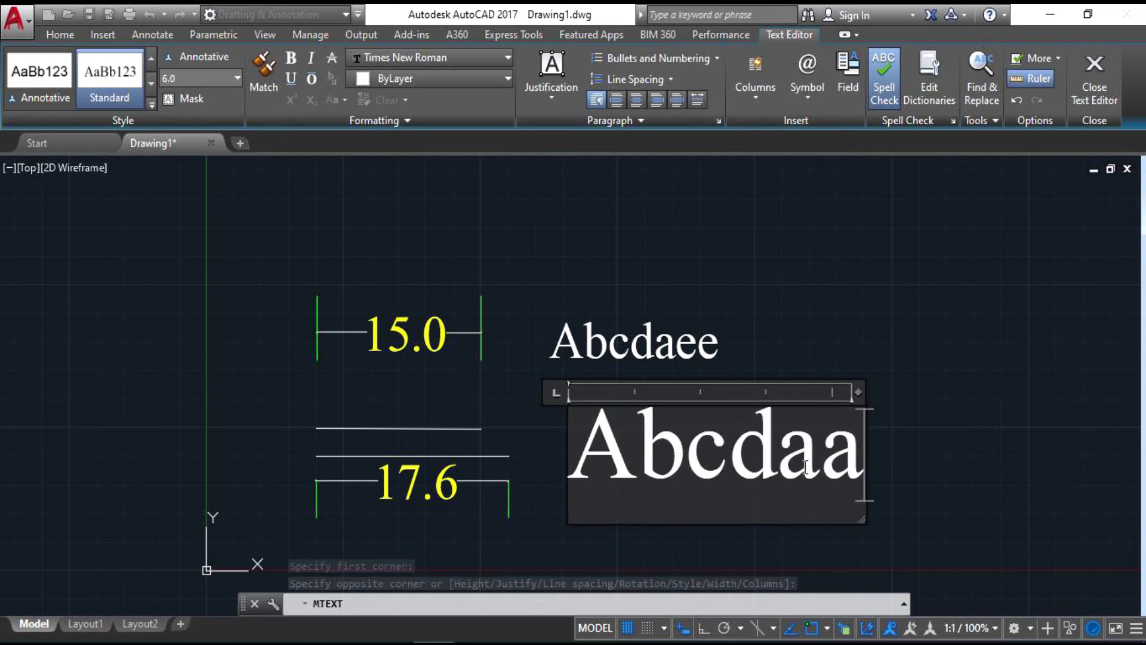
pyautogui.press('Escape')
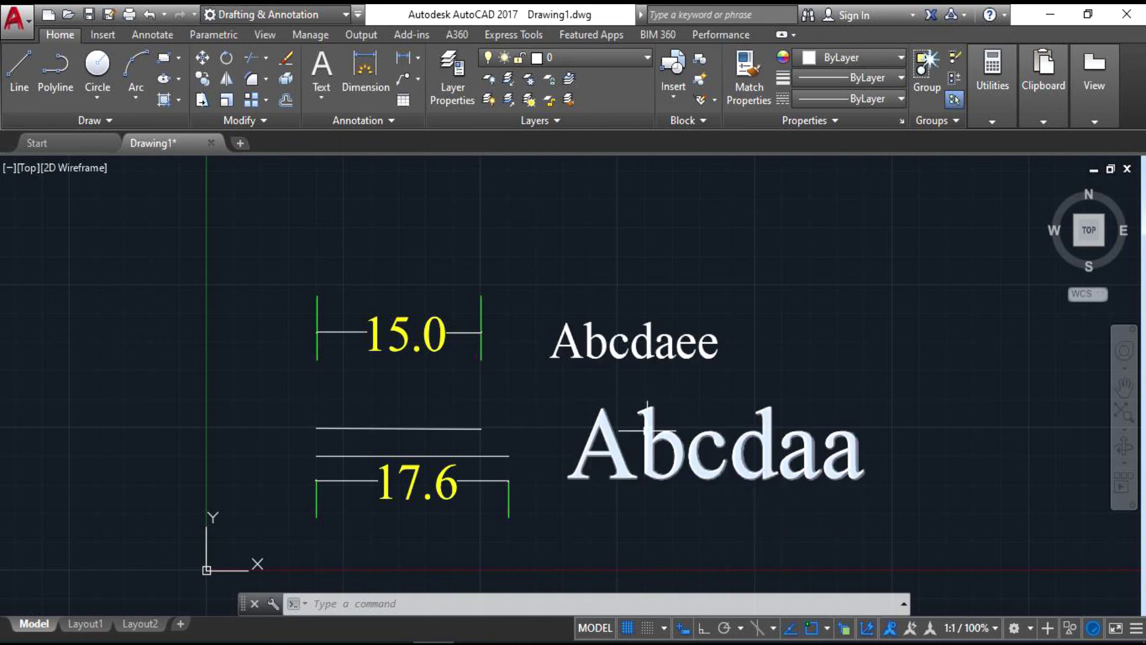
# Copy the larger Abcdaa text's properties onto Abcdaee with Match Properties
pyautogui.press('Escape')
pyautogui.press('Escape')
pyautogui.write('ma')
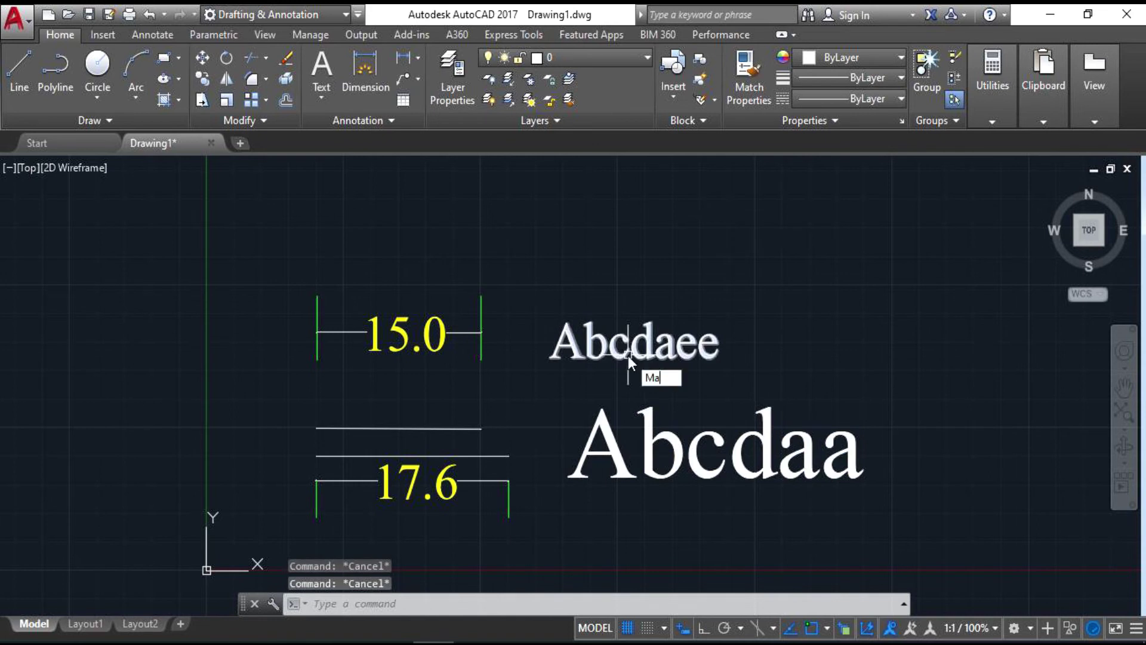
pyautogui.write('tch')
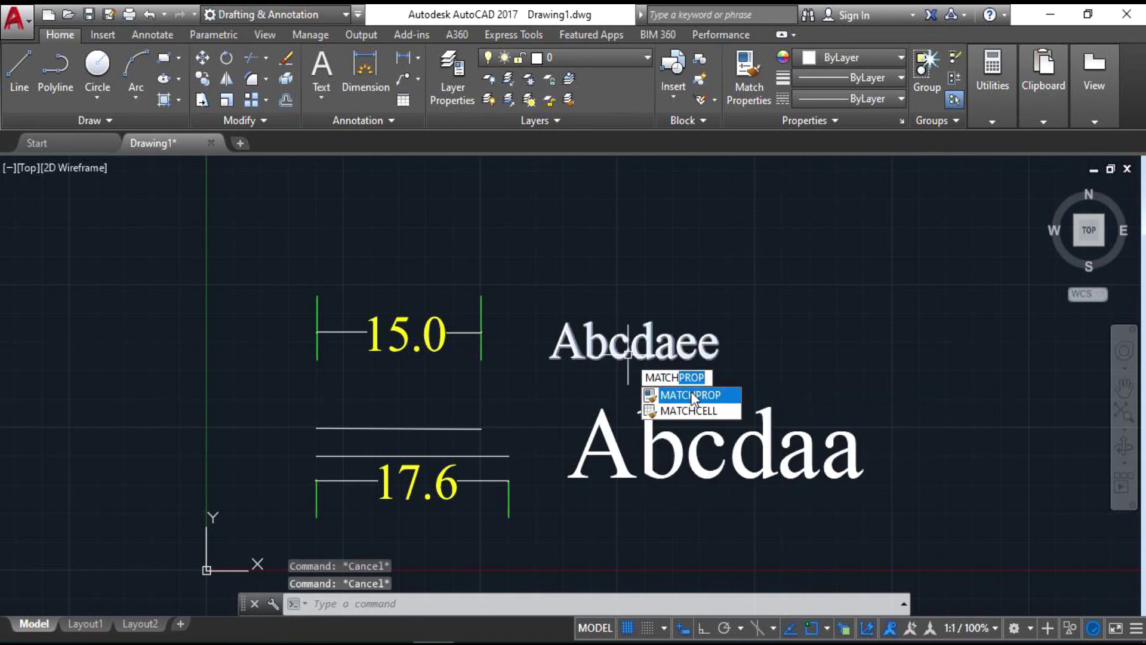
pyautogui.press('Escape')
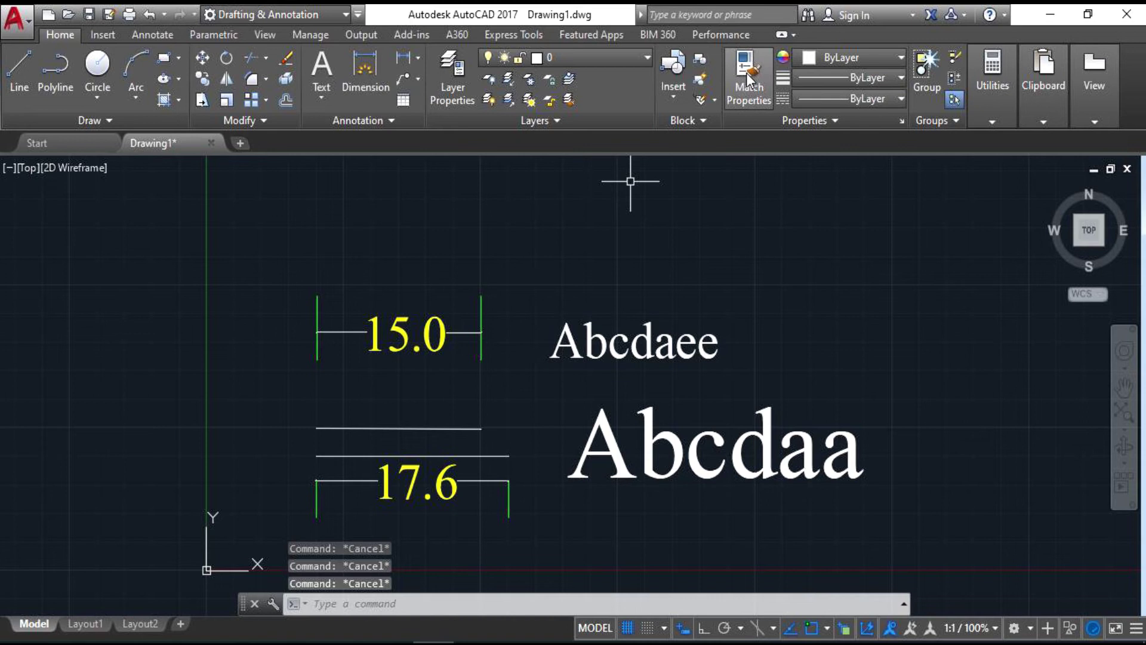
pyautogui.click(748, 79)
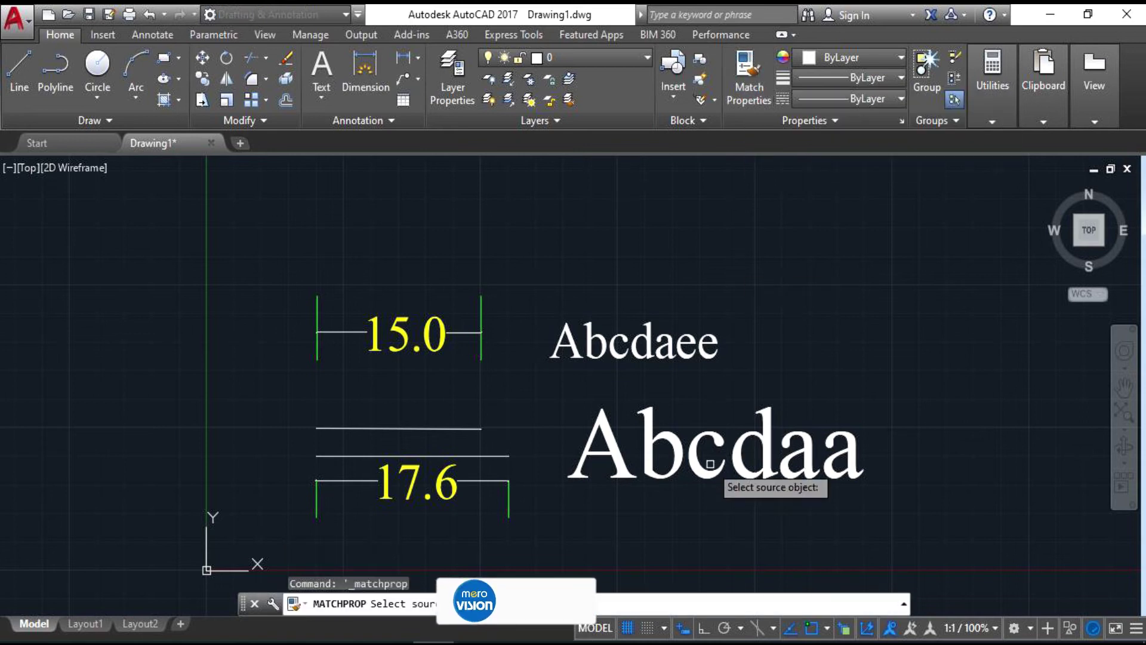
pyautogui.click(671, 444)
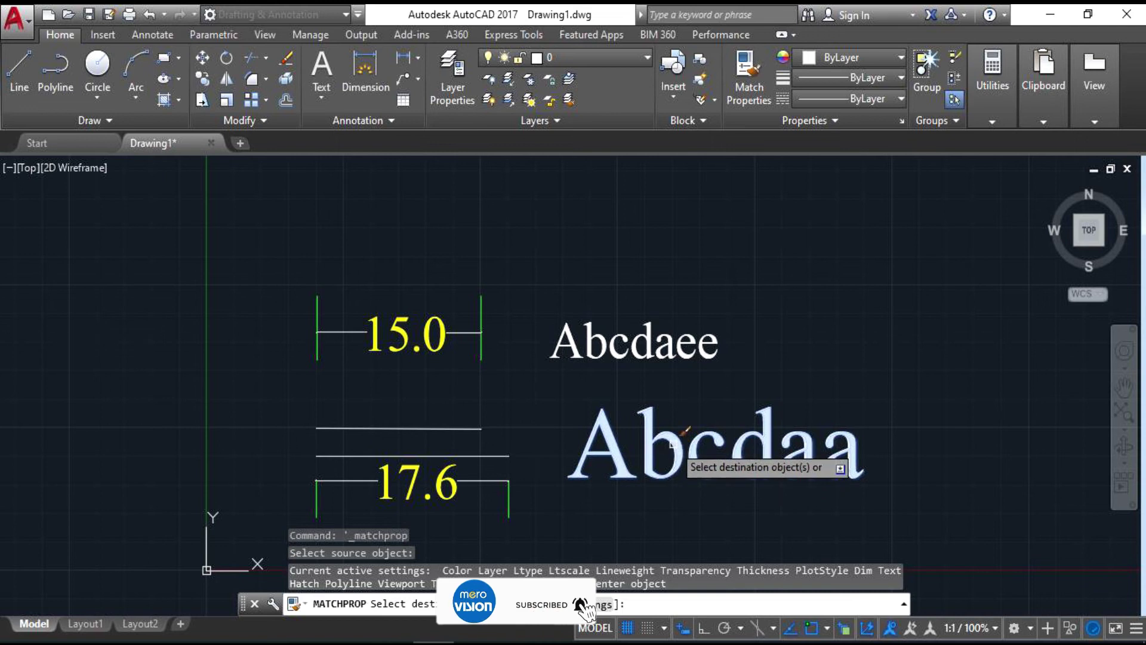
pyautogui.click(656, 343)
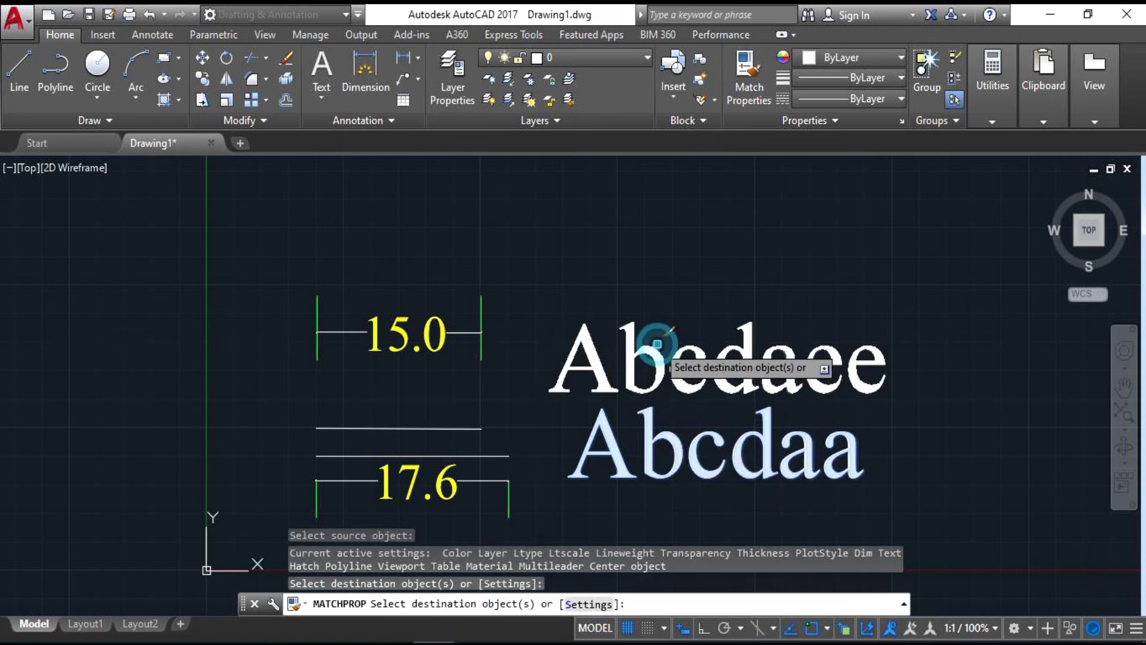
pyautogui.press('Escape')
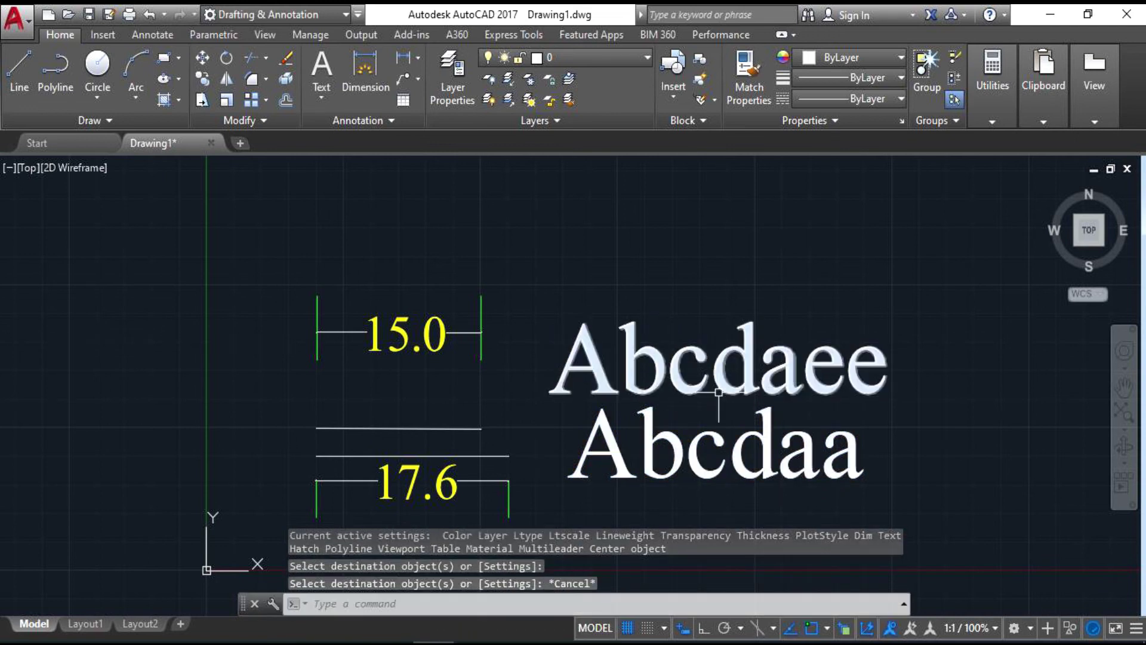
pyautogui.click(640, 372)
pyautogui.press('Escape')
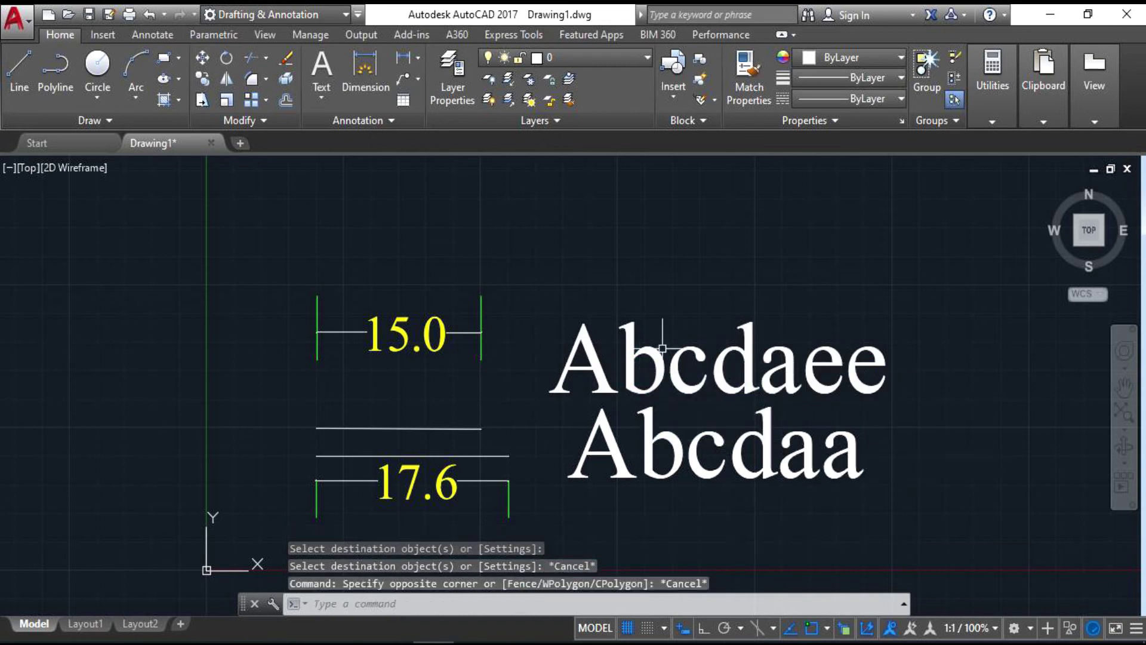
pyautogui.scroll(-4, 526, 337)
pyautogui.scroll(1, 525, 338)
# Pan the view left and down using the PAN command
pyautogui.scroll(1, 468, 341)
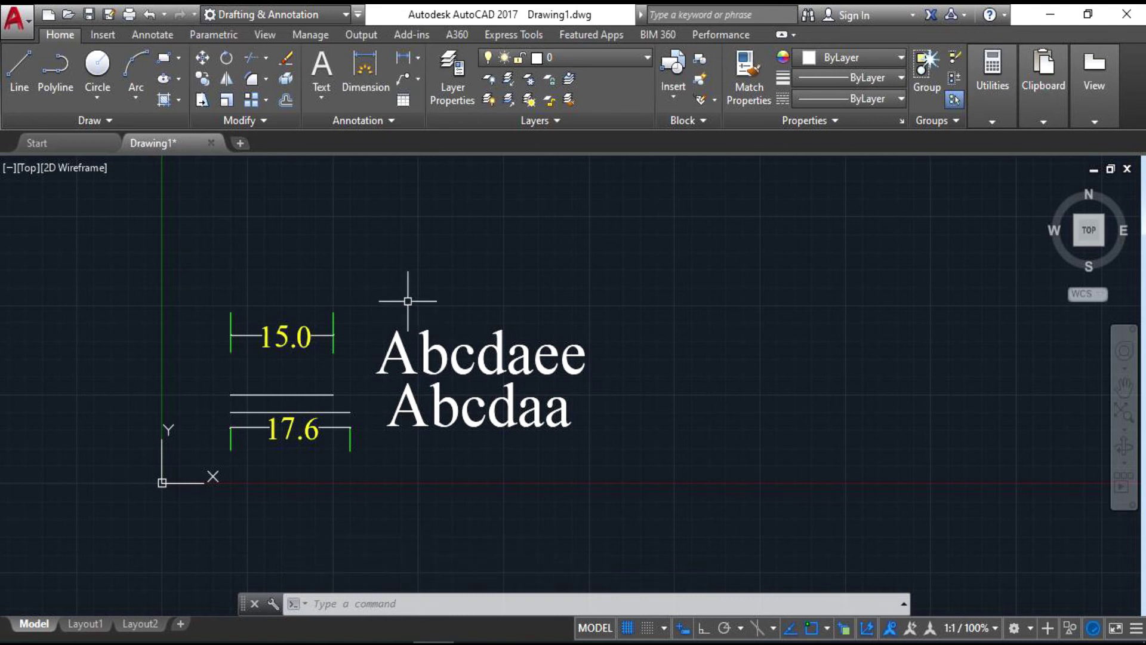
pyautogui.moveTo(618, 295)
pyautogui.mouseDown(button='middle')
pyautogui.moveTo(493, 353)
pyautogui.moveTo(790, 310)
pyautogui.moveTo(224, 428)
pyautogui.moveTo(520, 345)
pyautogui.mouseUp(button='middle')
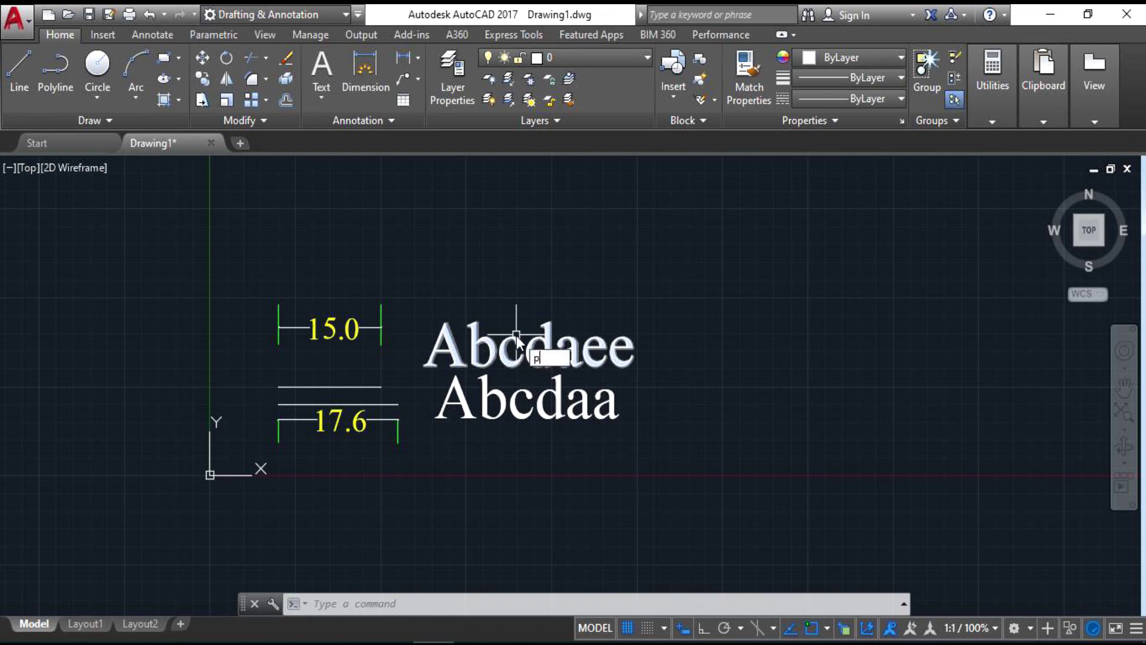
pyautogui.write('p')
pyautogui.press('Return')
pyautogui.moveTo(549, 311); pyautogui.dragTo(353, 409)
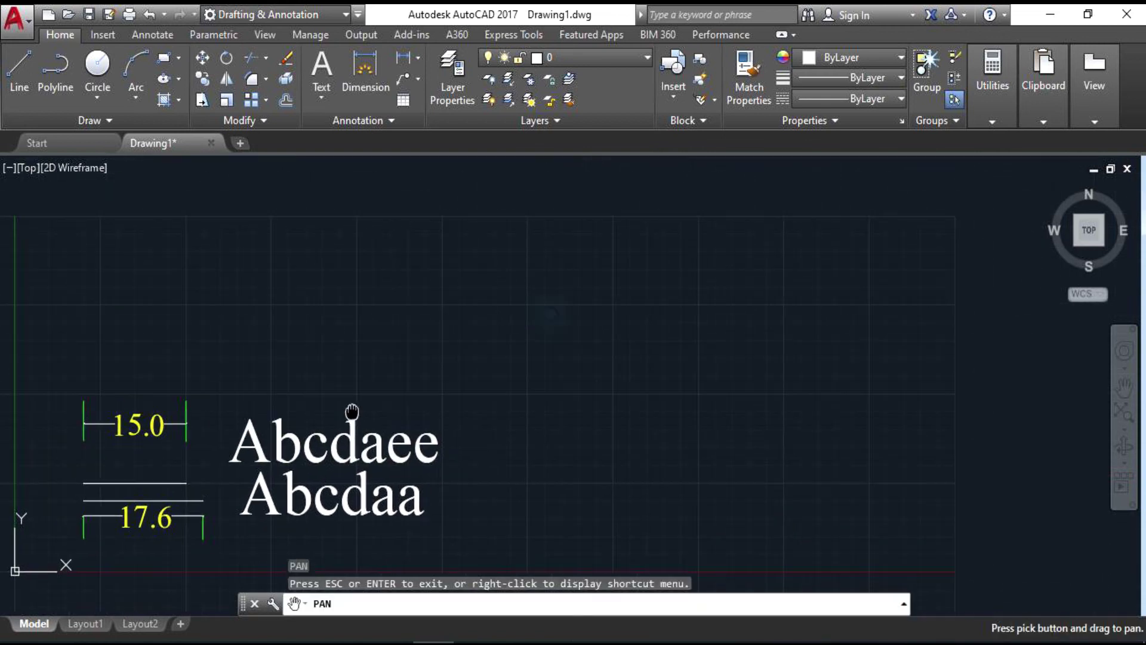
pyautogui.moveTo(422, 350)
pyautogui.mouseDown()
pyautogui.moveTo(535, 315)
pyautogui.moveTo(441, 339)
pyautogui.mouseUp()
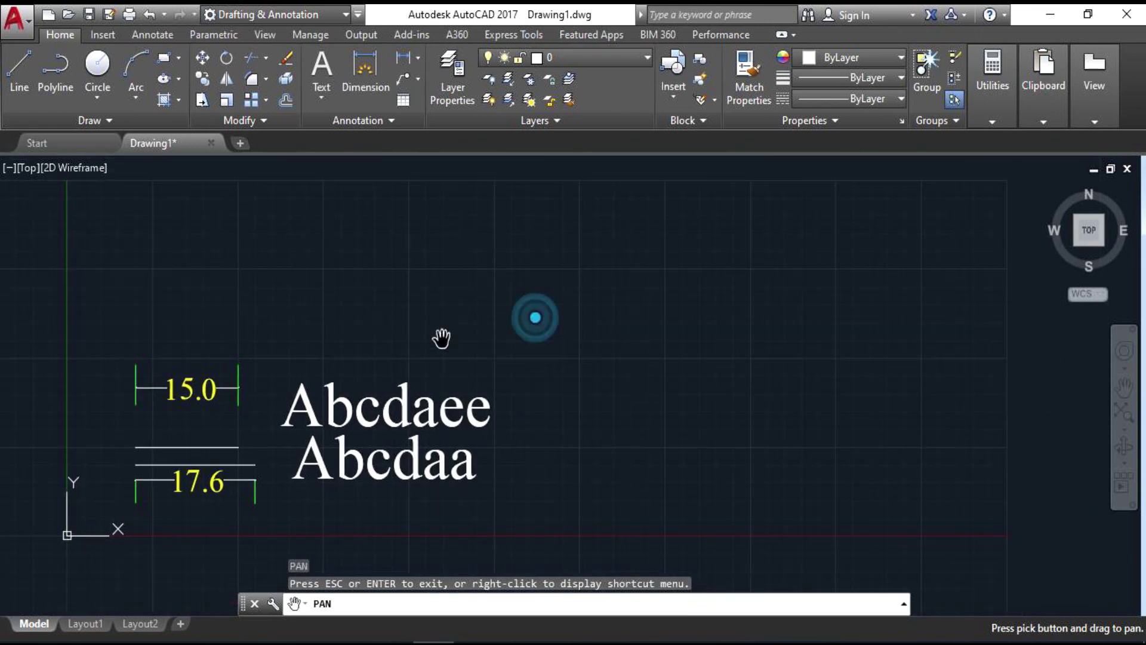
pyautogui.press('Escape')
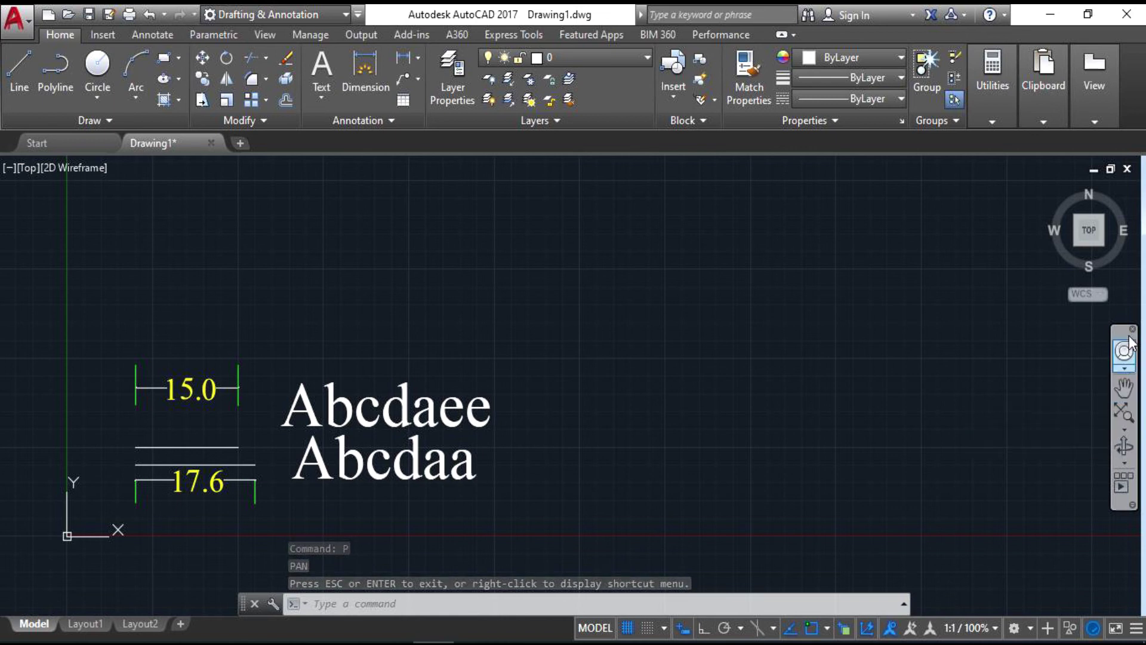
# Keep panning until the dimensions and text sit at the lower left
pyautogui.click(1124, 387)
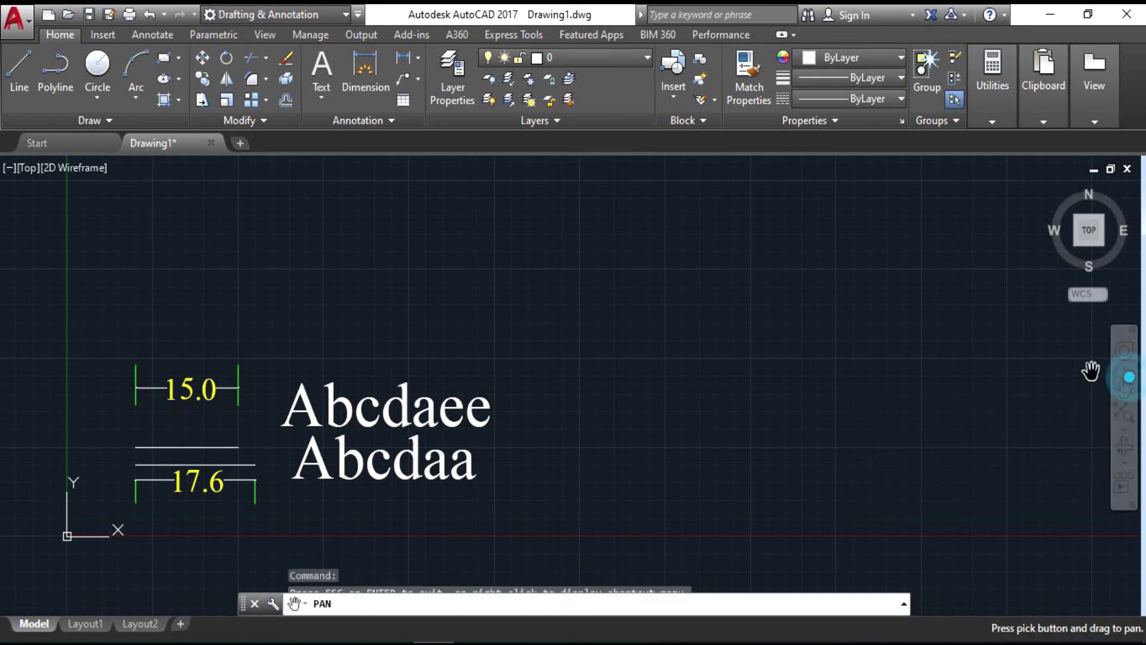
pyautogui.moveTo(567, 405); pyautogui.dragTo(586, 432)
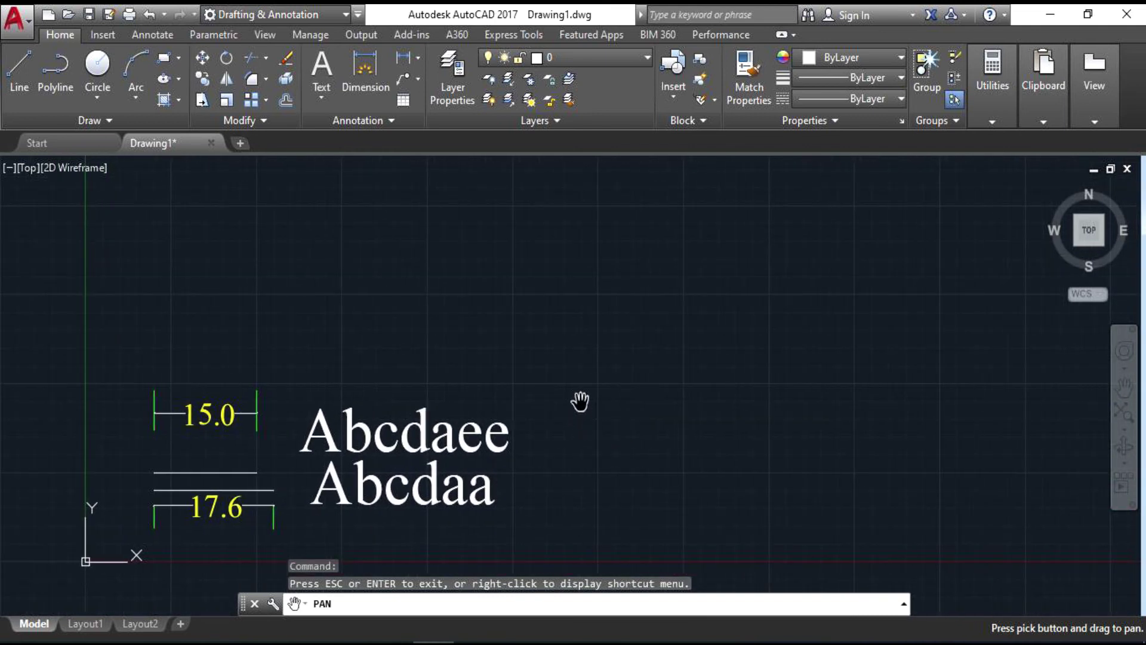
pyautogui.press('Escape')
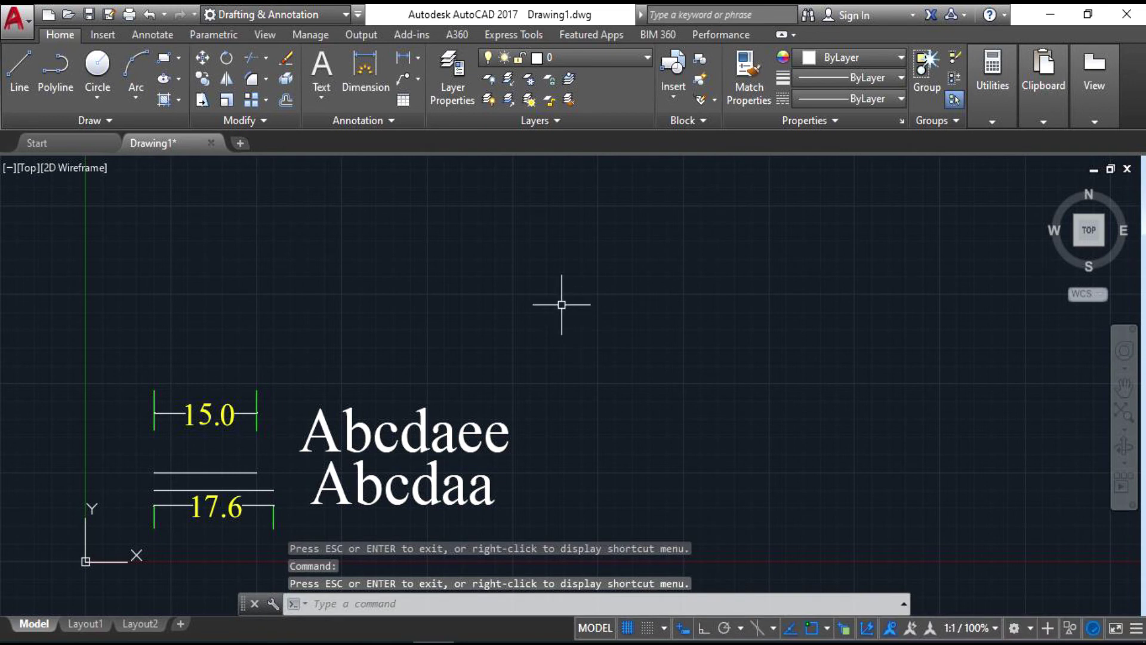
pyautogui.moveTo(563, 302)
pyautogui.mouseDown(button='middle')
pyautogui.moveTo(583, 357)
pyautogui.moveTo(719, 258)
pyautogui.mouseUp(button='middle')
pyautogui.moveTo(747, 302)
pyautogui.mouseDown(button='middle')
pyautogui.moveTo(509, 321)
pyautogui.moveTo(776, 333)
pyautogui.moveTo(609, 340)
pyautogui.moveTo(591, 376)
pyautogui.moveTo(554, 397)
pyautogui.mouseUp(button='middle')
pyautogui.scroll(-2, 555, 361)
pyautogui.scroll(2, 554, 364)
pyautogui.moveTo(583, 320)
pyautogui.mouseDown(button='middle')
pyautogui.moveTo(665, 305)
pyautogui.moveTo(704, 281)
pyautogui.moveTo(601, 308)
pyautogui.moveTo(672, 345)
pyautogui.moveTo(583, 400)
pyautogui.moveTo(554, 403)
pyautogui.mouseUp(button='middle')
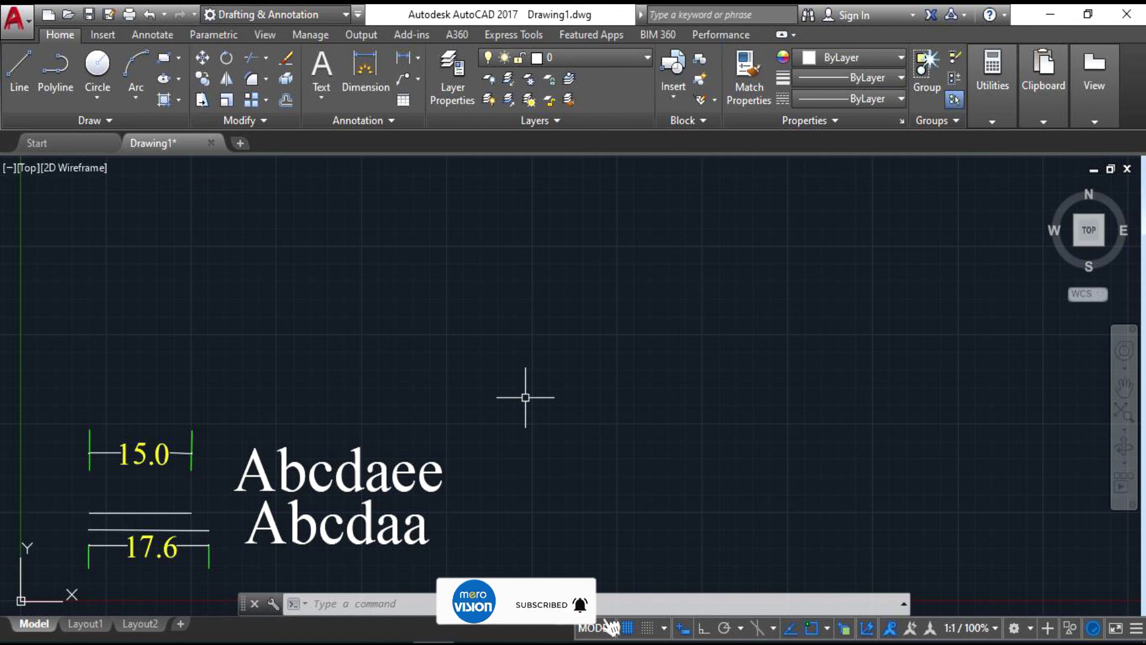
pyautogui.scroll(-2, 528, 382)
pyautogui.moveTo(273, 184); pyautogui.dragTo(173, 212, button='middle')
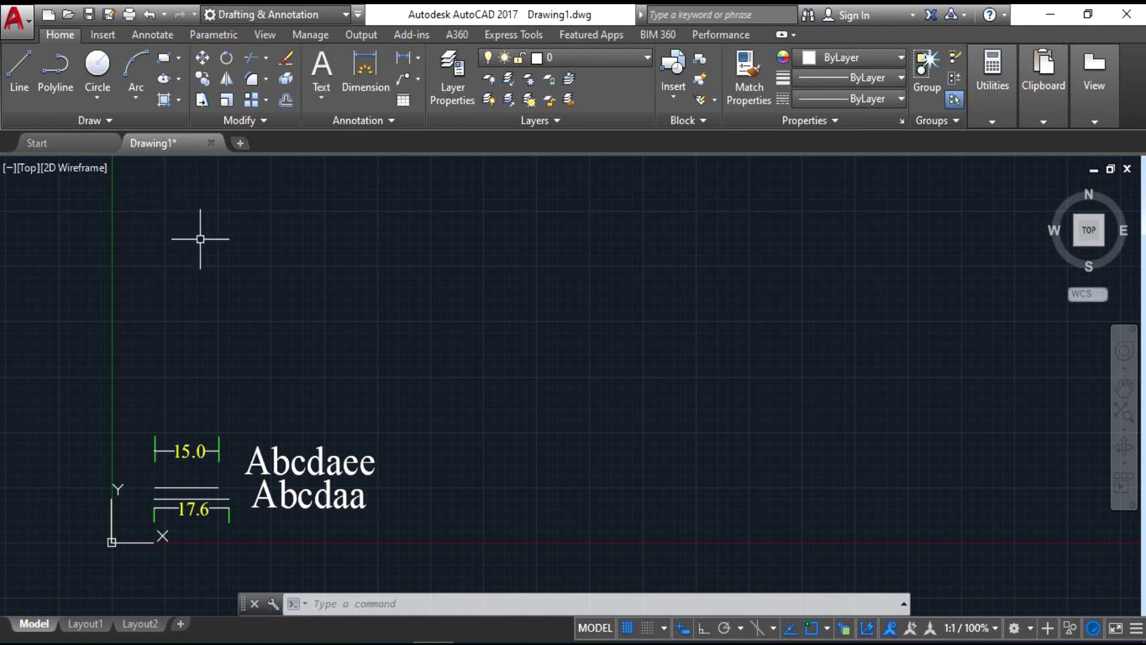
# Run MVSETUP without paper space, using Decimal units
pyautogui.write('MA')
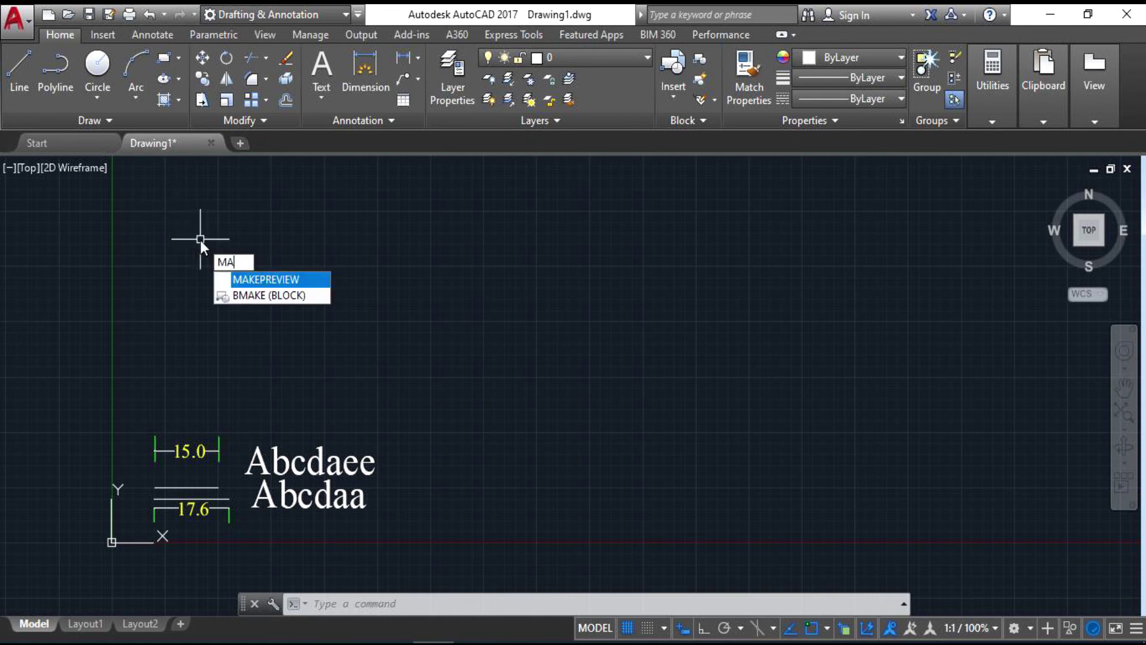
pyautogui.write('mv')
pyautogui.press('BackSpace')
pyautogui.press('BackSpace')
pyautogui.press('BackSpace')
pyautogui.press('BackSpace')
pyautogui.write('mv')
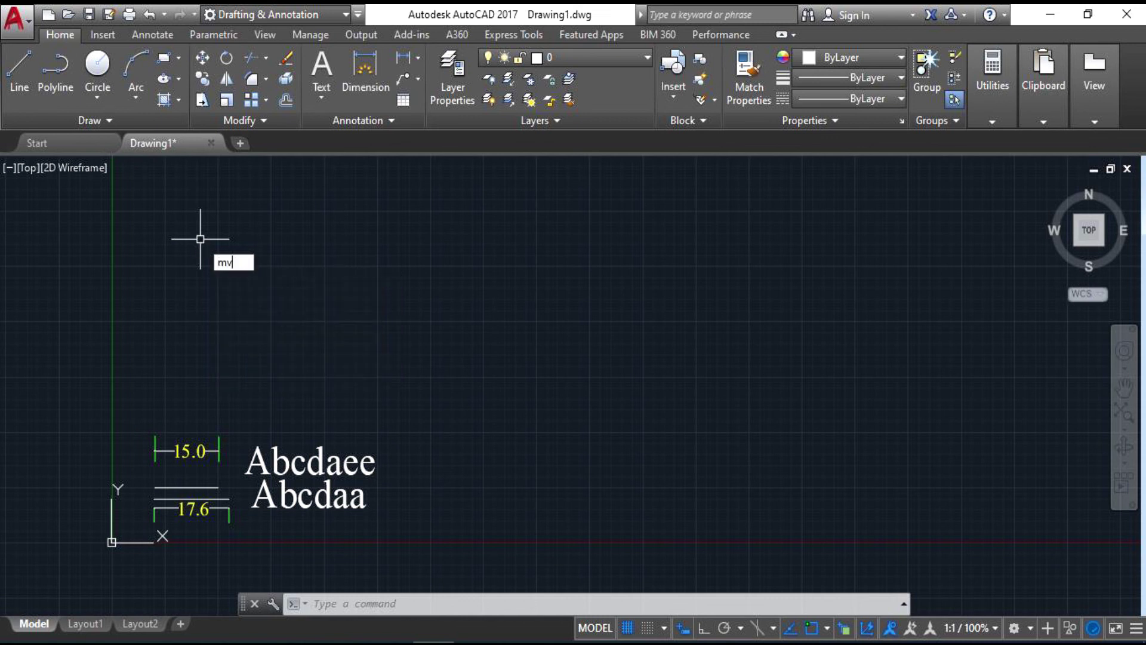
pyautogui.write('e')
pyautogui.press('Escape')
pyautogui.write('mvsetup')
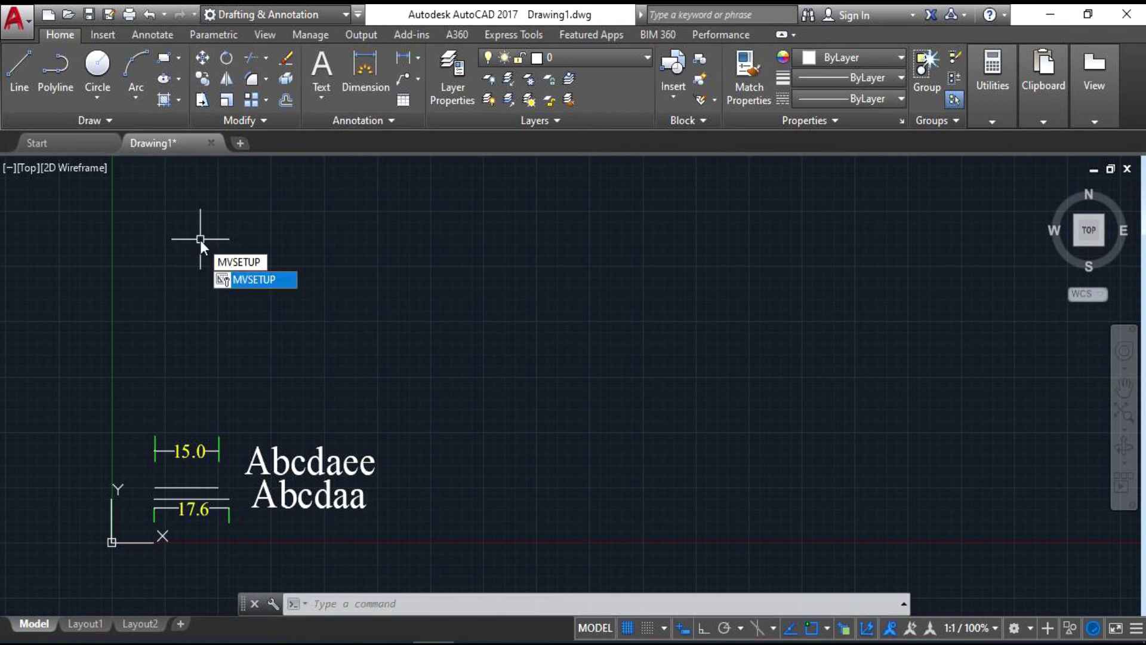
pyautogui.press('Return')
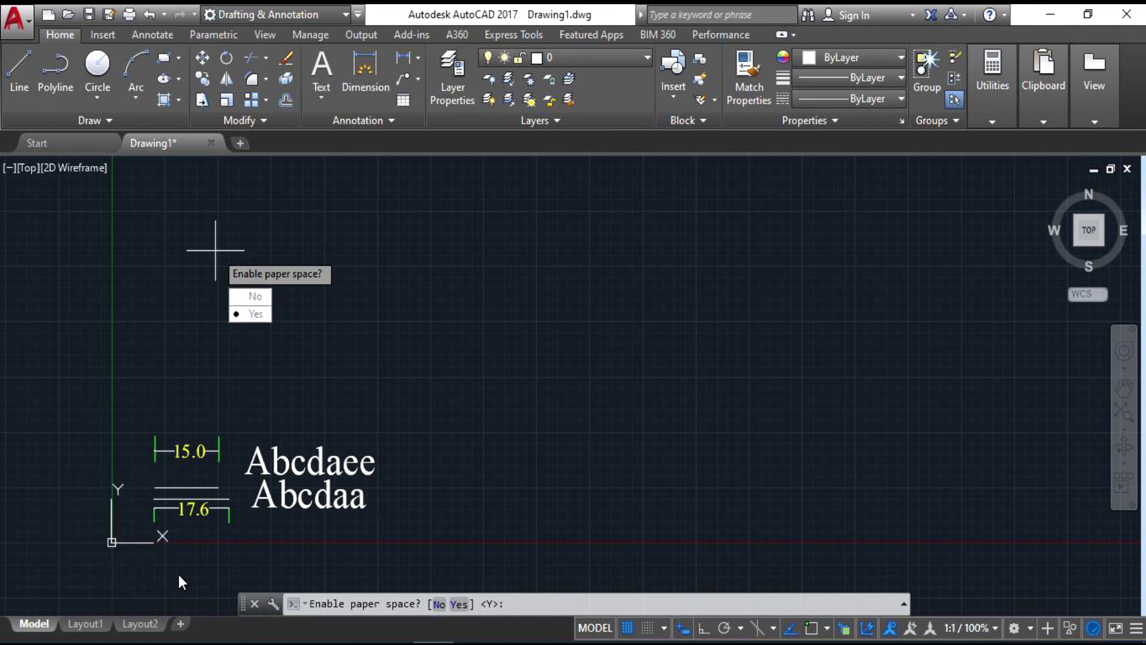
pyautogui.click(256, 298)
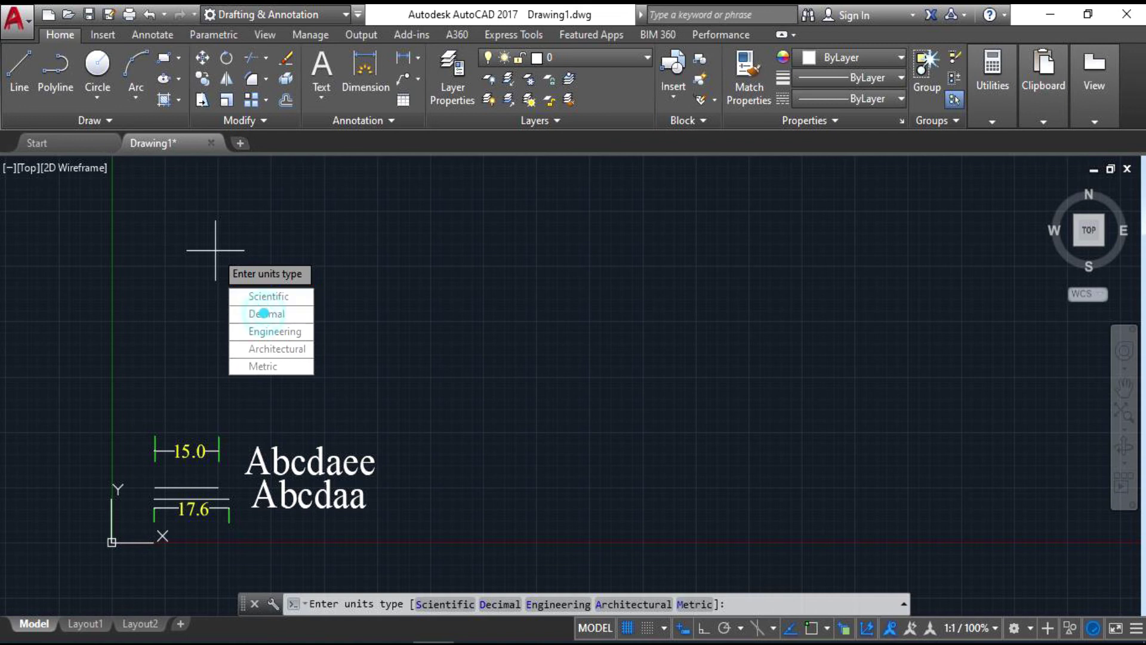
pyautogui.click(267, 315)
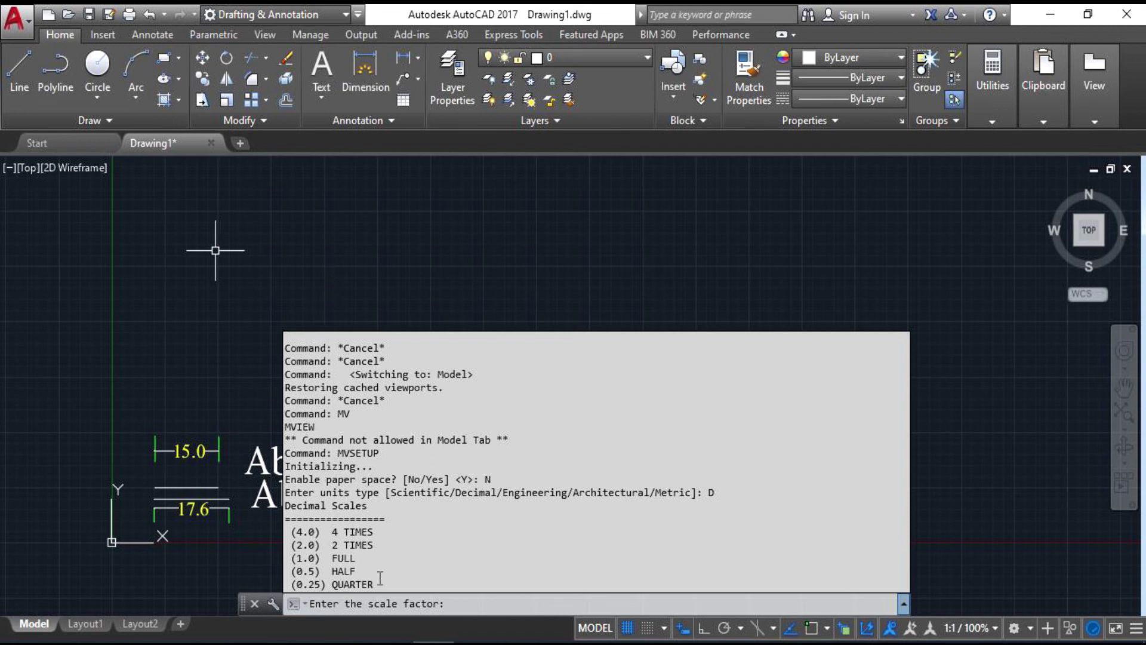
# Create the MVSETUP border with scale factor 96 and a 50 by 50 paper size
pyautogui.click(474, 608)
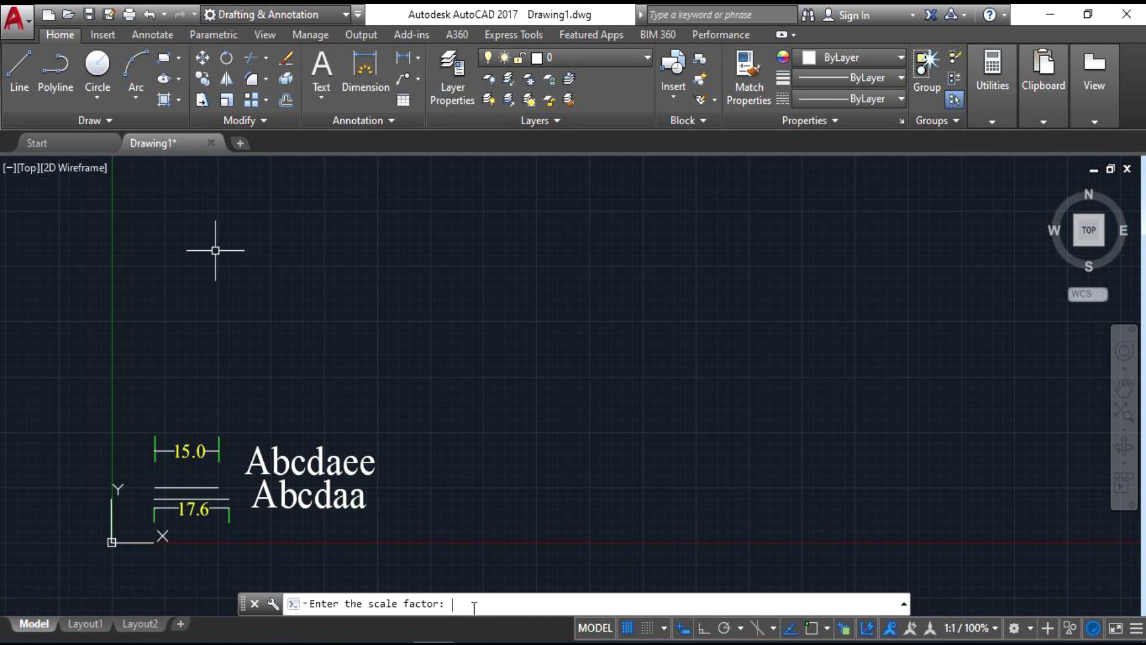
pyautogui.write('96')
pyautogui.press('Return')
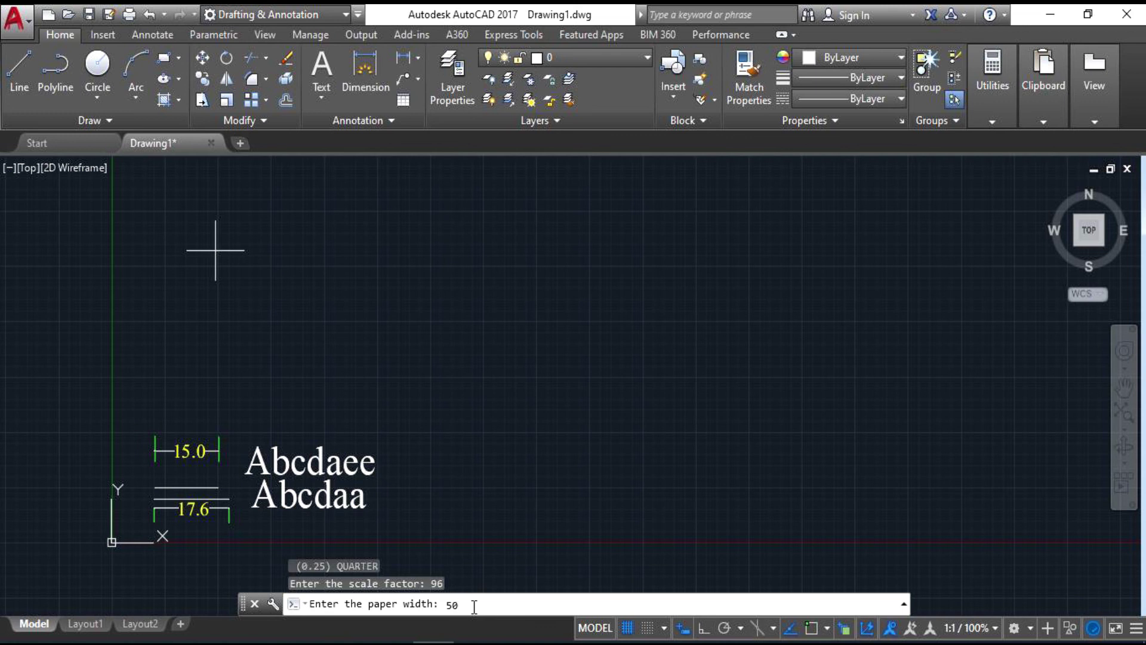
pyautogui.press('Return')
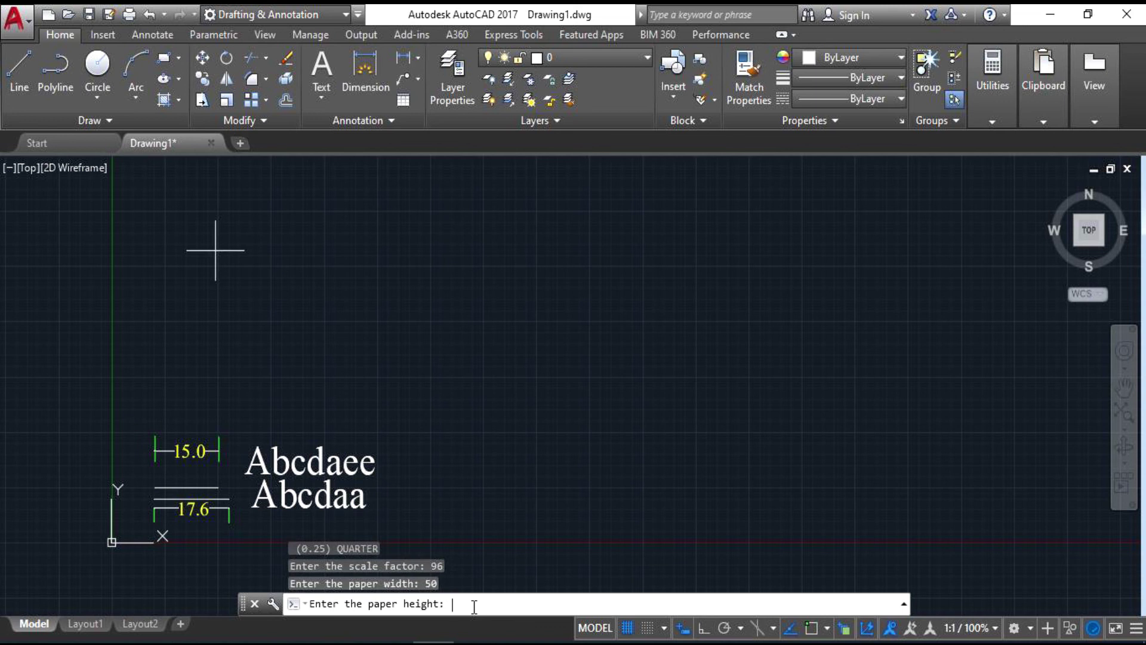
pyautogui.write('50')
pyautogui.press('Return')
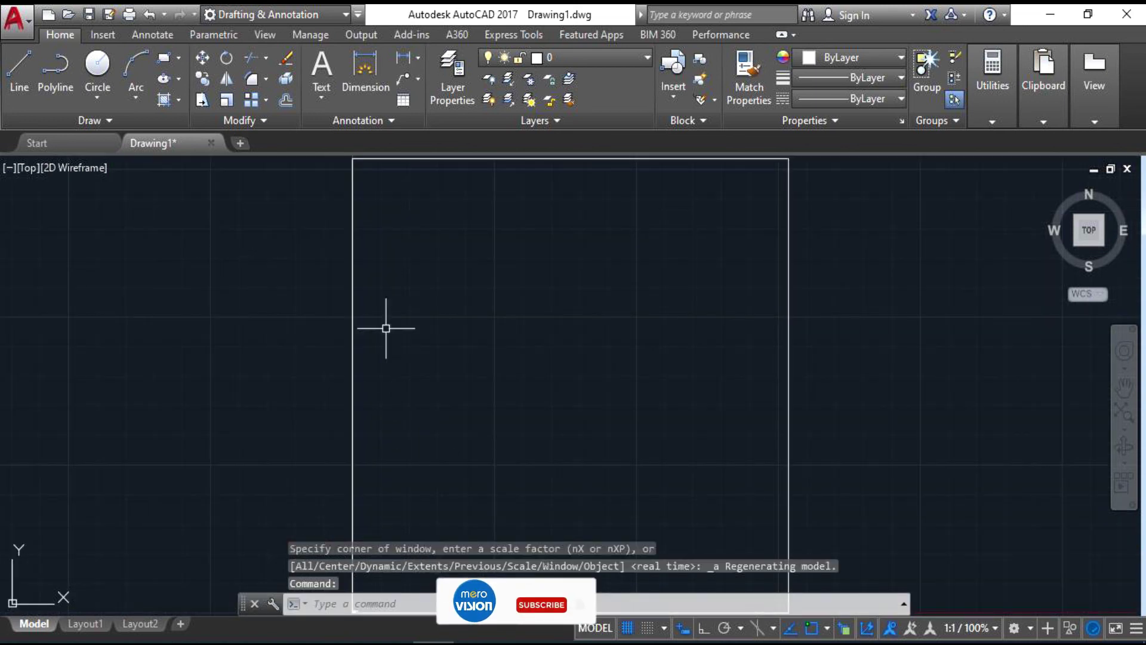
pyautogui.scroll(-4, 386, 316)
pyautogui.scroll(2, 411, 358)
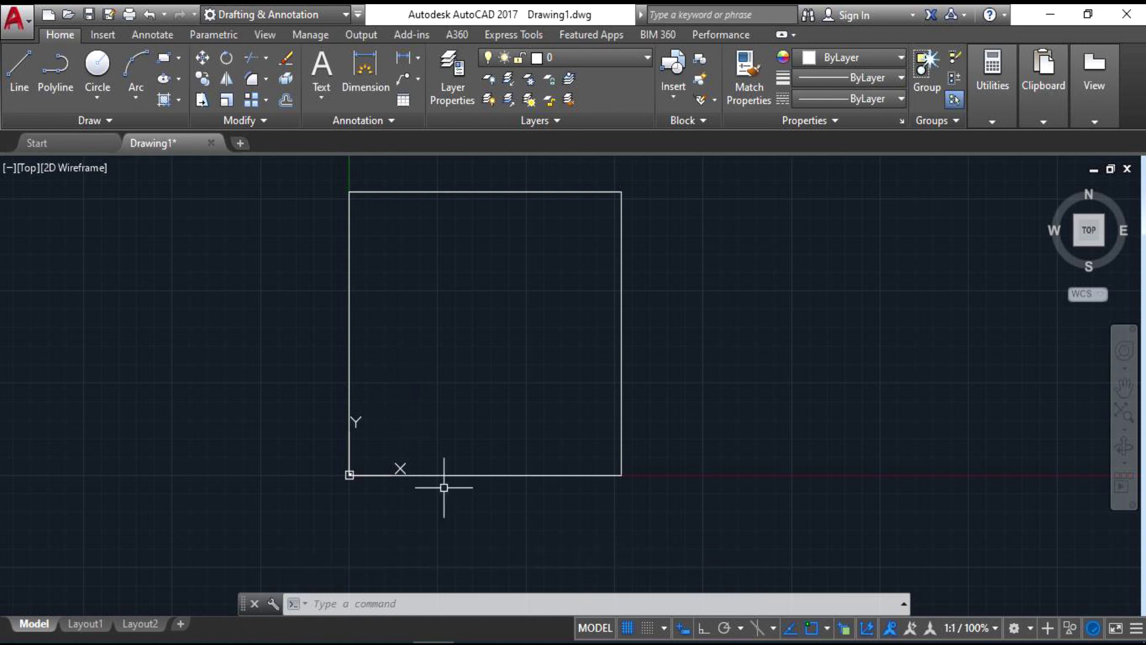
pyautogui.scroll(2, 385, 452)
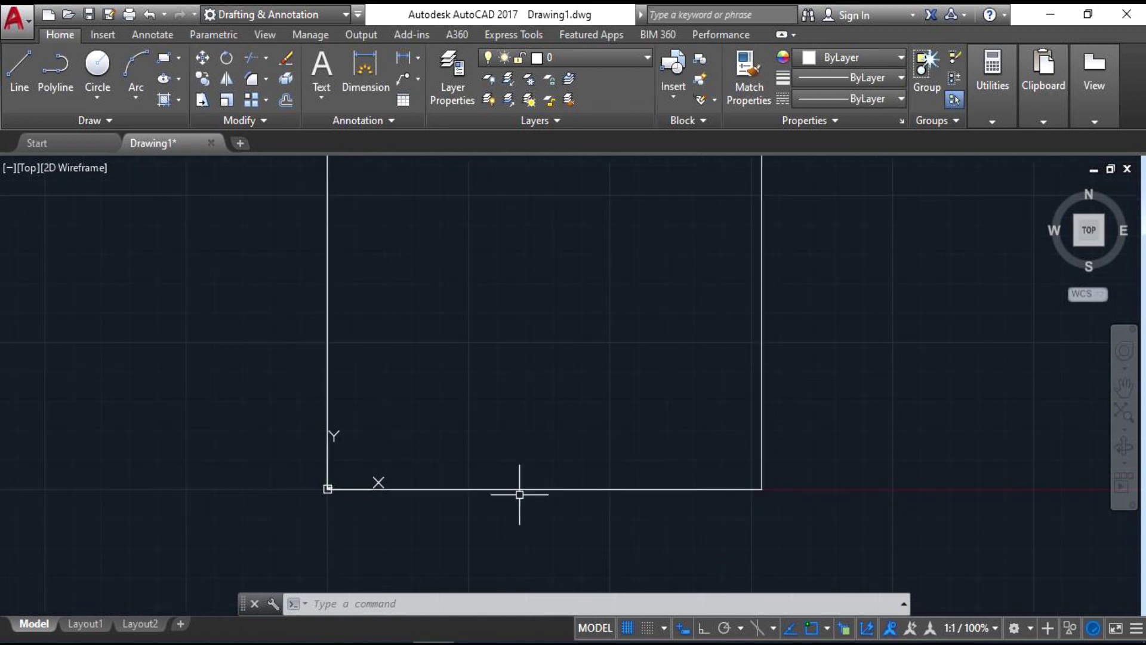
pyautogui.click(501, 489)
pyautogui.scroll(-4, 480, 395)
pyautogui.moveTo(494, 320)
pyautogui.mouseDown(button='middle')
pyautogui.moveTo(315, 332)
pyautogui.moveTo(512, 269)
pyautogui.mouseUp(button='middle')
pyautogui.scroll(2, 332, 328)
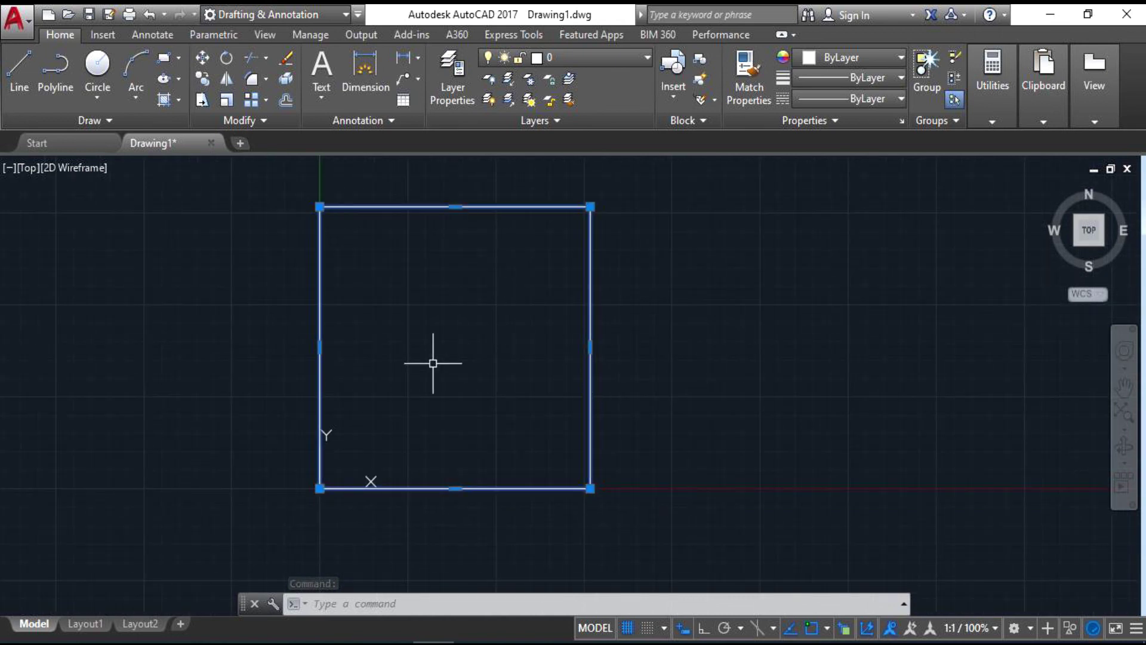
pyautogui.press('Escape')
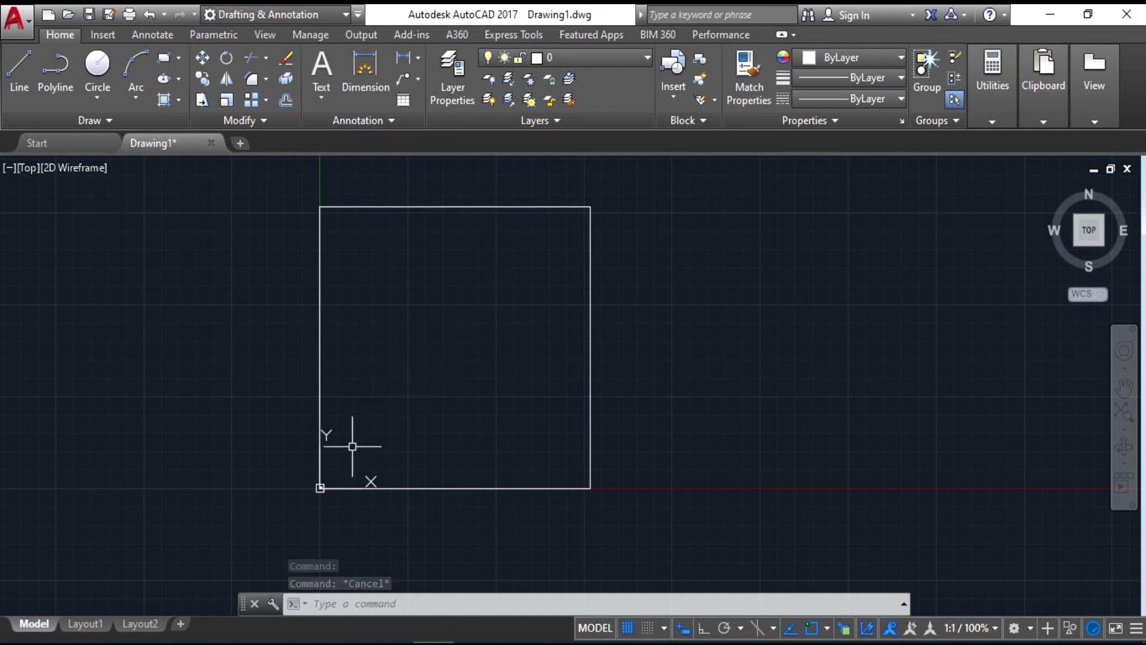
pyautogui.scroll(4, 354, 444)
# Draw a closed star shape of seven connected lines inside the border
pyautogui.click(19, 69)
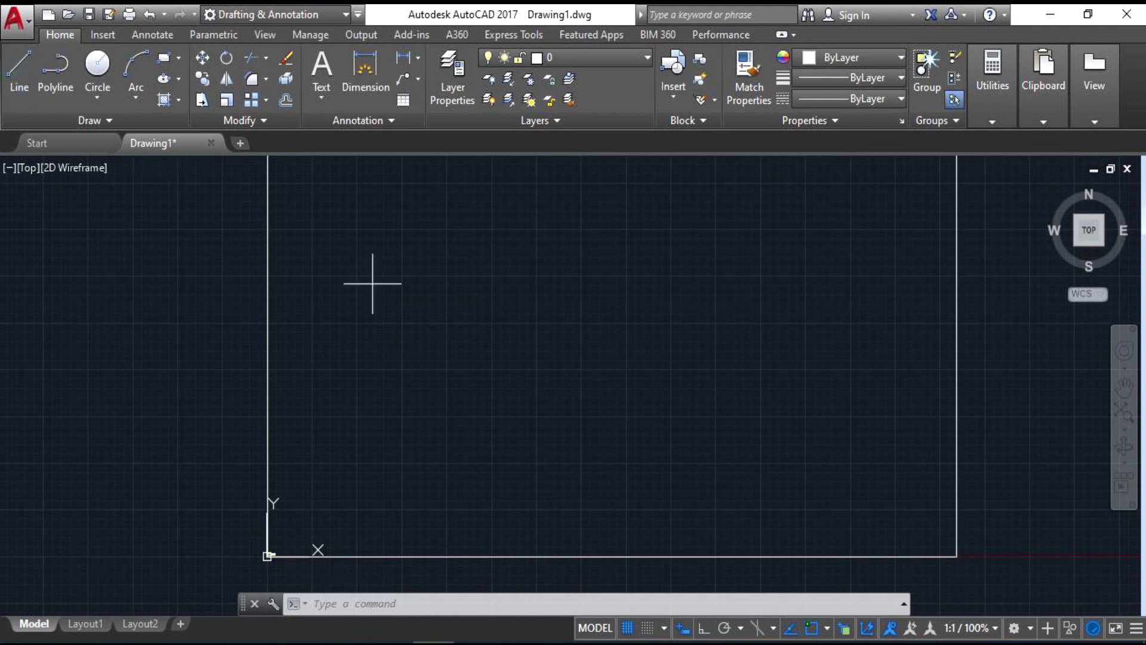
pyautogui.click(366, 265)
pyautogui.click(622, 304)
pyautogui.click(522, 398)
pyautogui.click(453, 409)
pyautogui.click(498, 199)
pyautogui.click(636, 381)
pyautogui.click(507, 344)
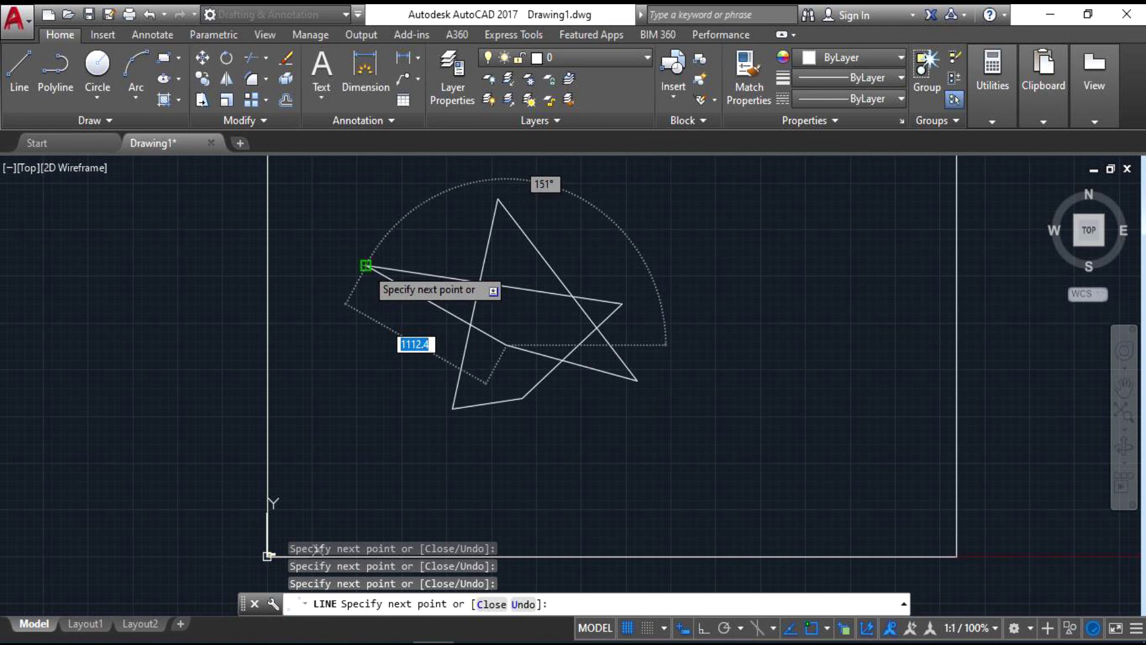
pyautogui.click(366, 265)
pyautogui.press('Escape')
pyautogui.scroll(-6, 380, 357)
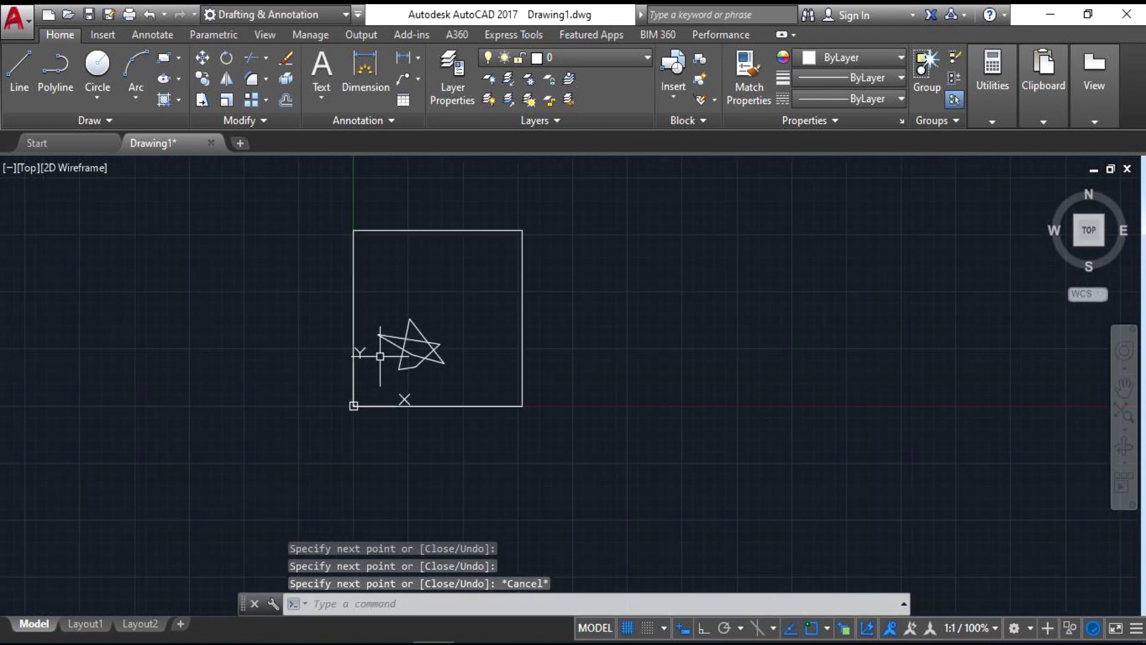
pyautogui.scroll(4, 441, 344)
pyautogui.scroll(-2, 441, 344)
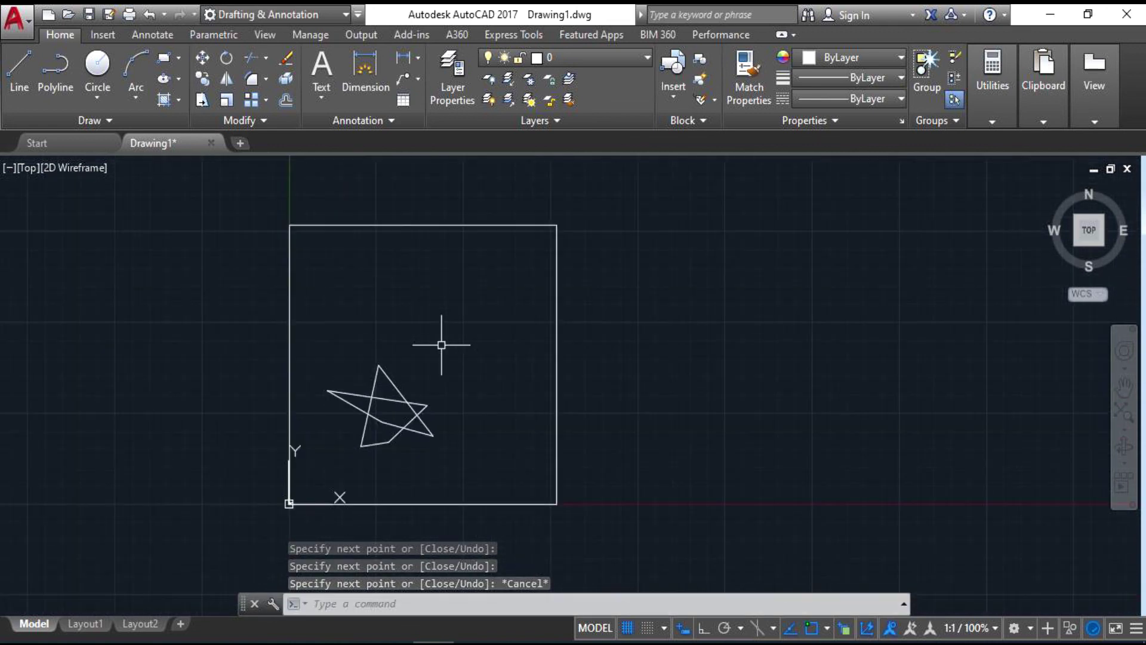